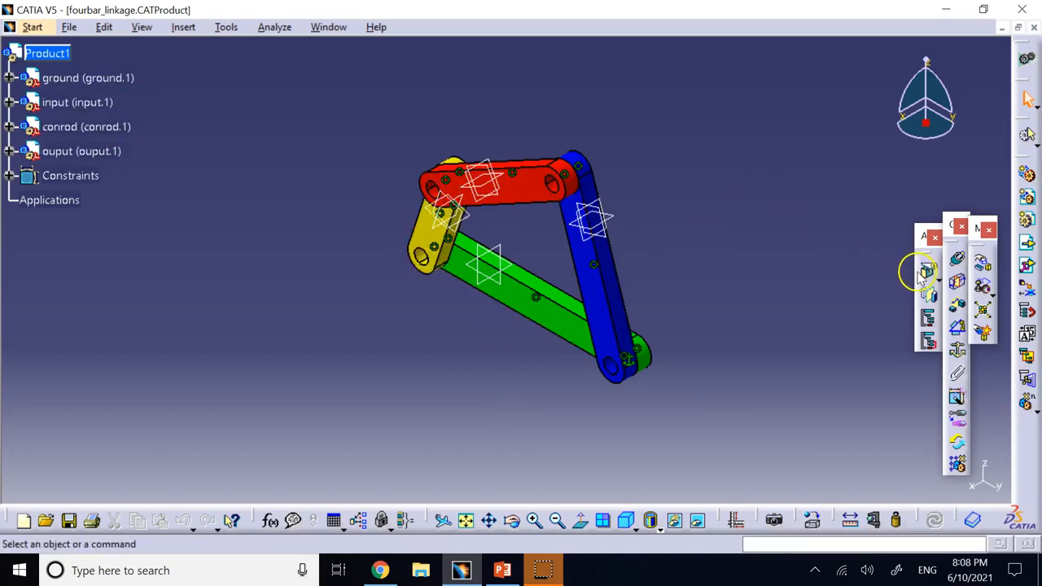
- Manipulate the four-bar linkage by rotating its links around the X axis with respect to constraints, and accept the new position
left_click(985, 266)
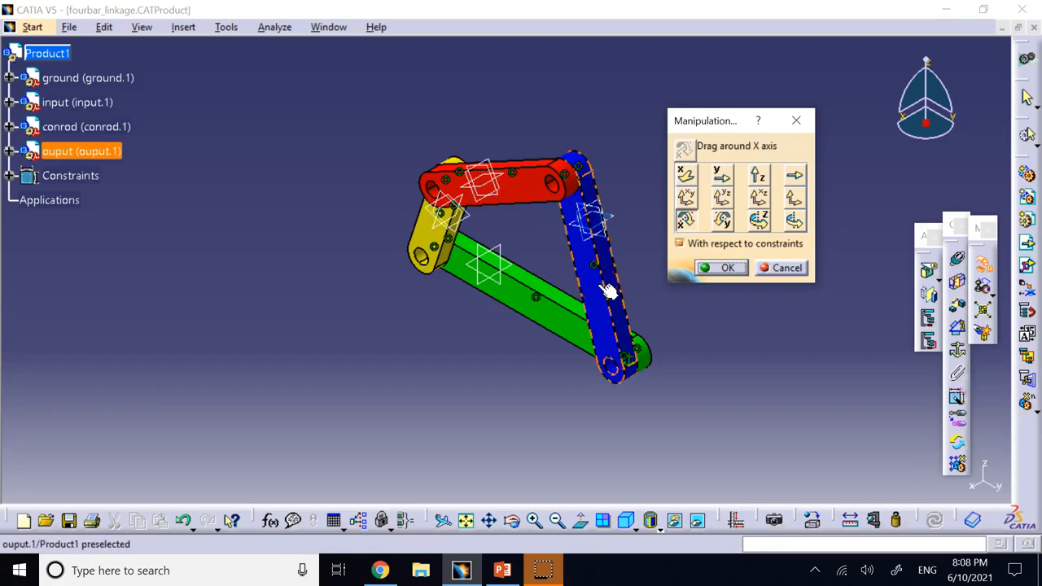
left_click_drag(423, 243, 336, 95)
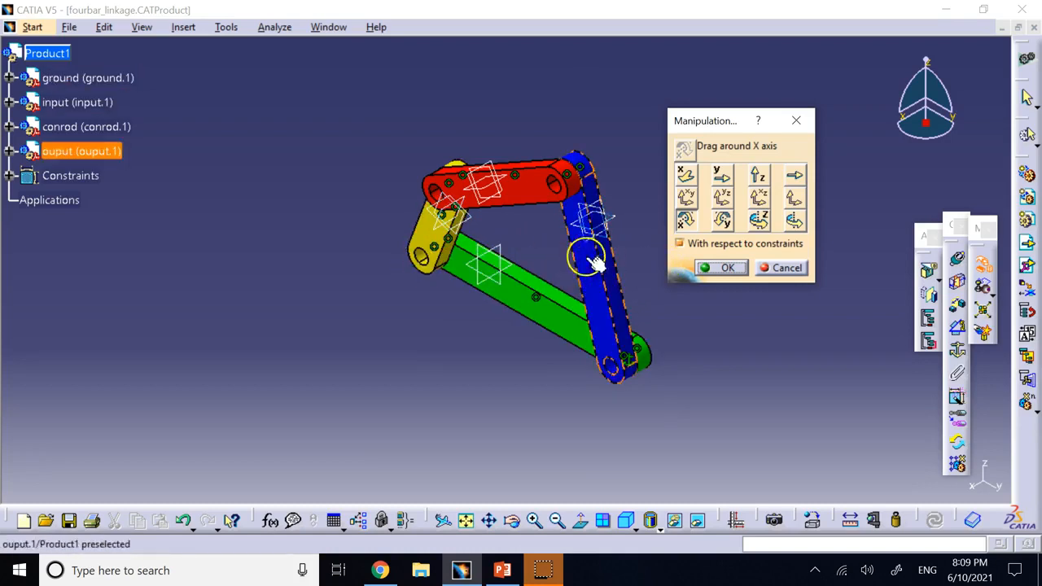
left_click_drag(436, 247, 480, 110)
left_click_drag(296, 133, 294, 133)
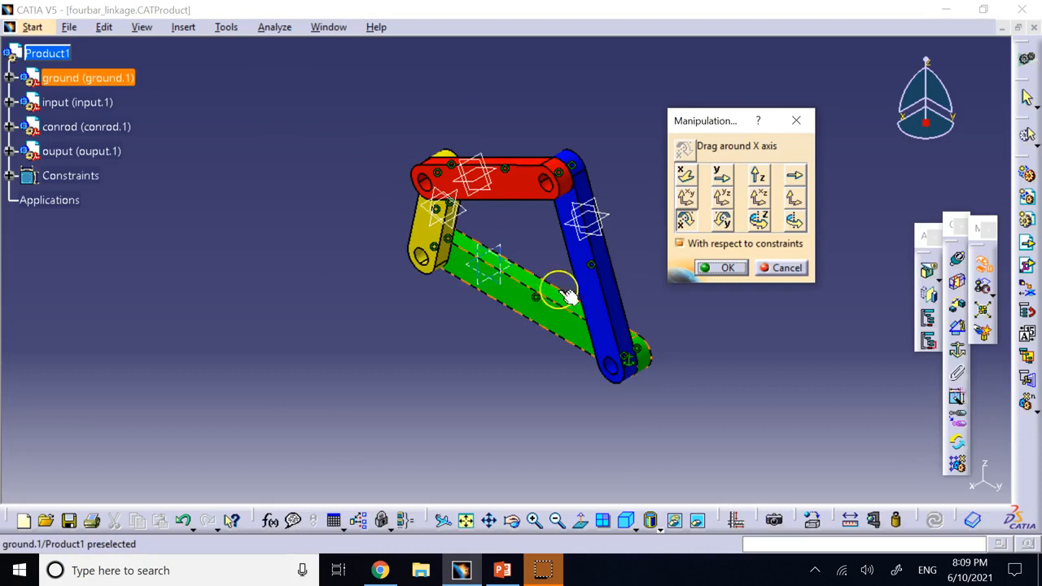
left_click(712, 266)
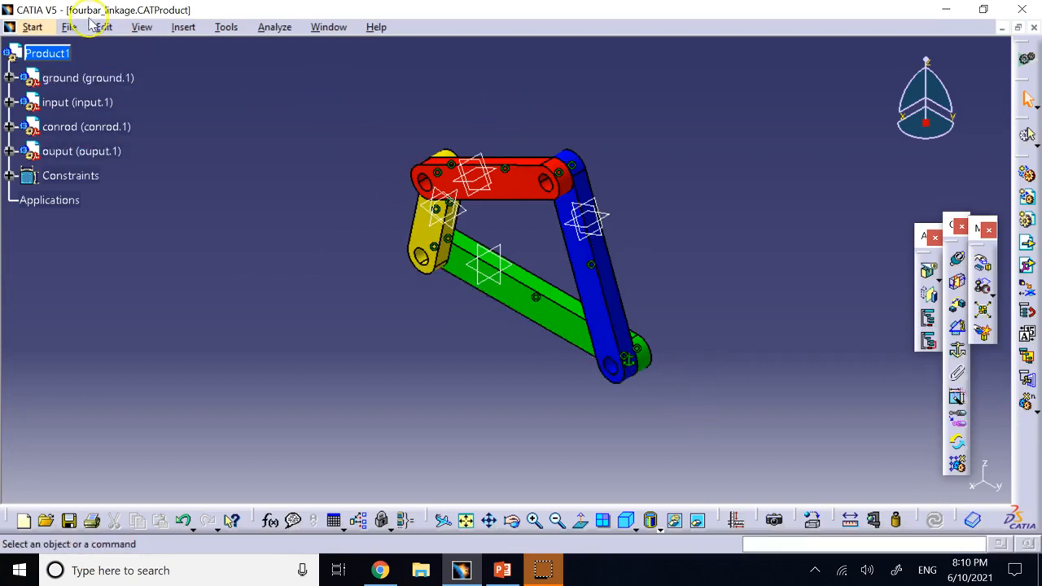
- Switch to the DMU Kinematics workbench from the Digital Mockup group
left_click(35, 27)
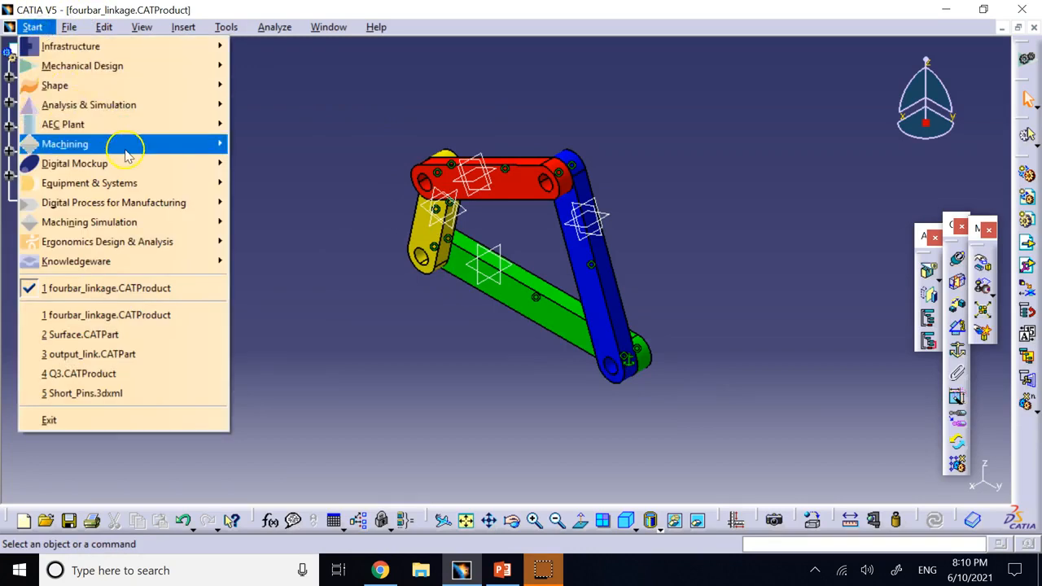
mouse_move(122, 163)
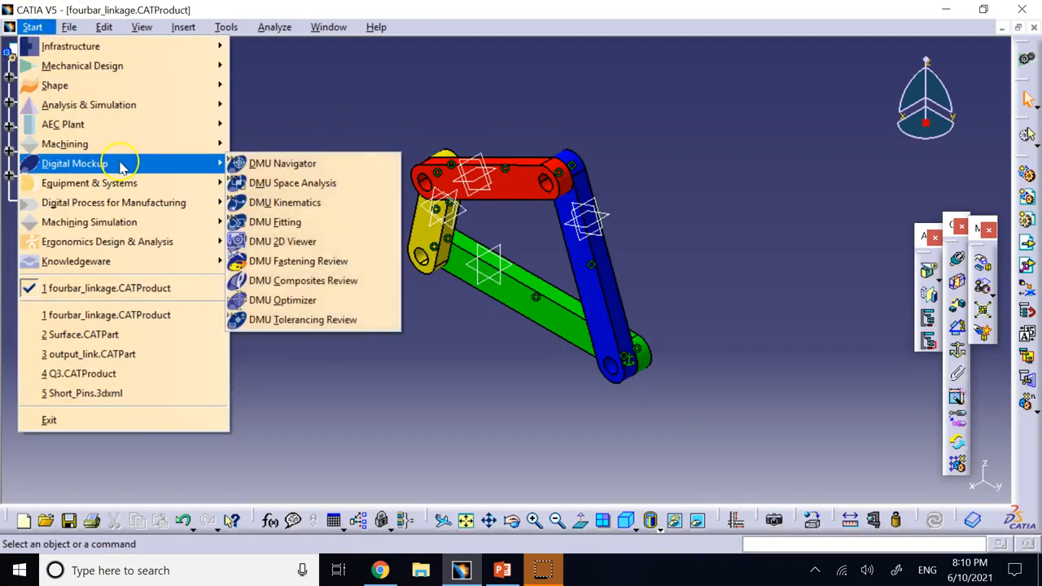
left_click(323, 210)
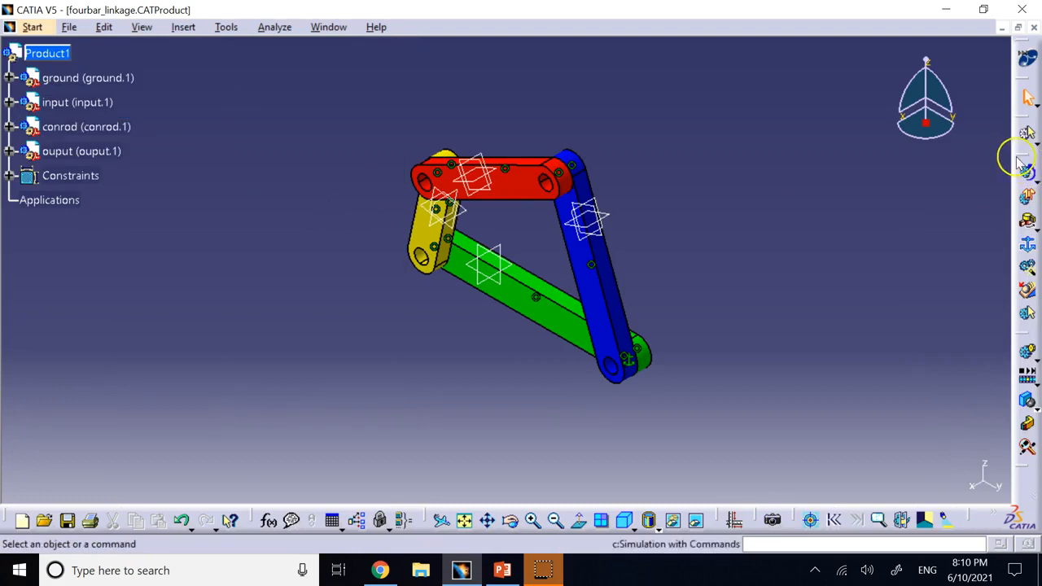
- Undock the kinematics and animation toolbars beside the model and reposition the DMU Viewing toolbar so its commands are accessible
left_click_drag(1023, 158, 940, 177)
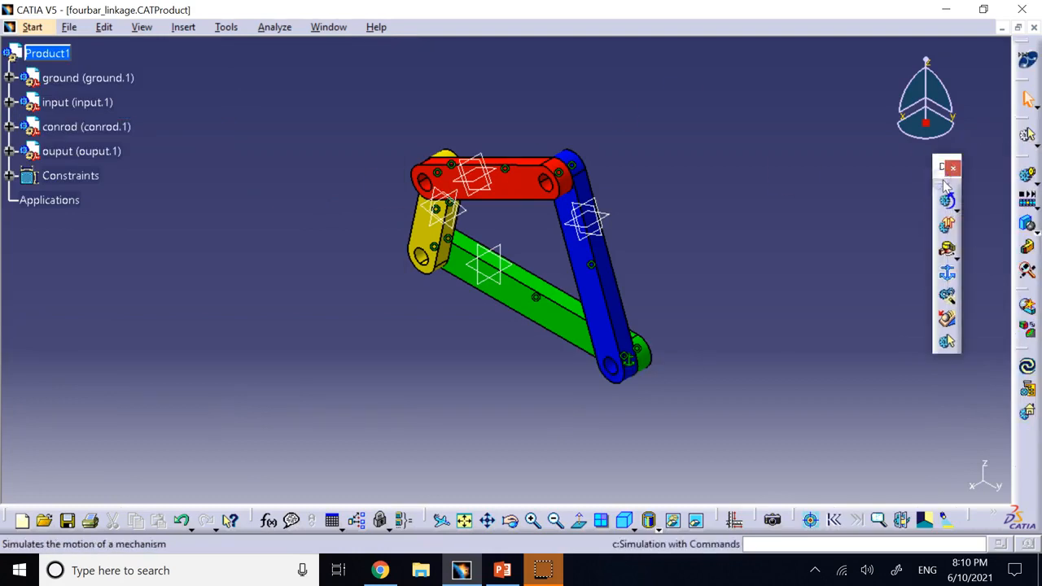
left_click_drag(1023, 163, 985, 342)
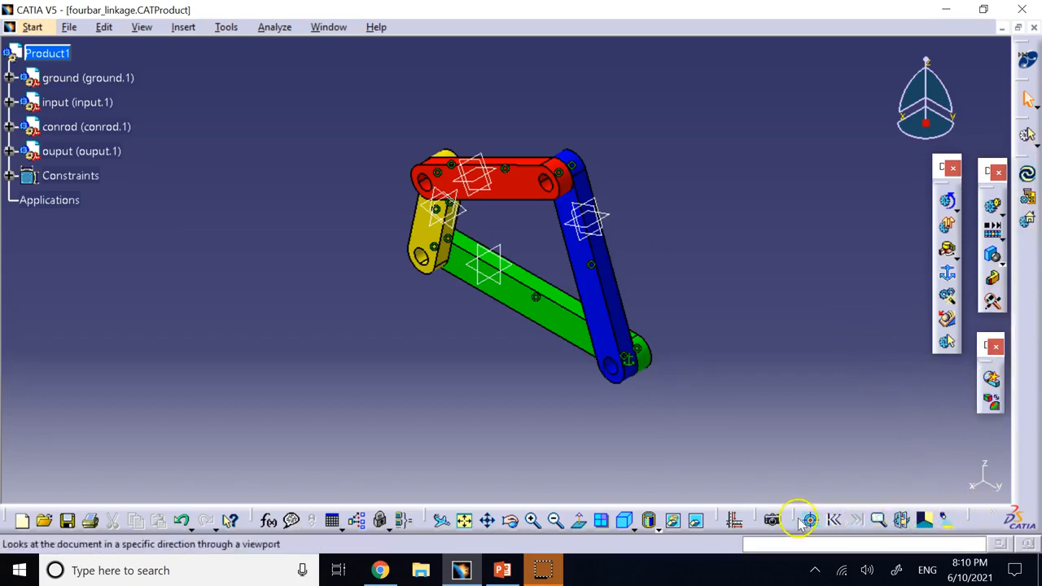
left_click_drag(794, 513, 786, 483)
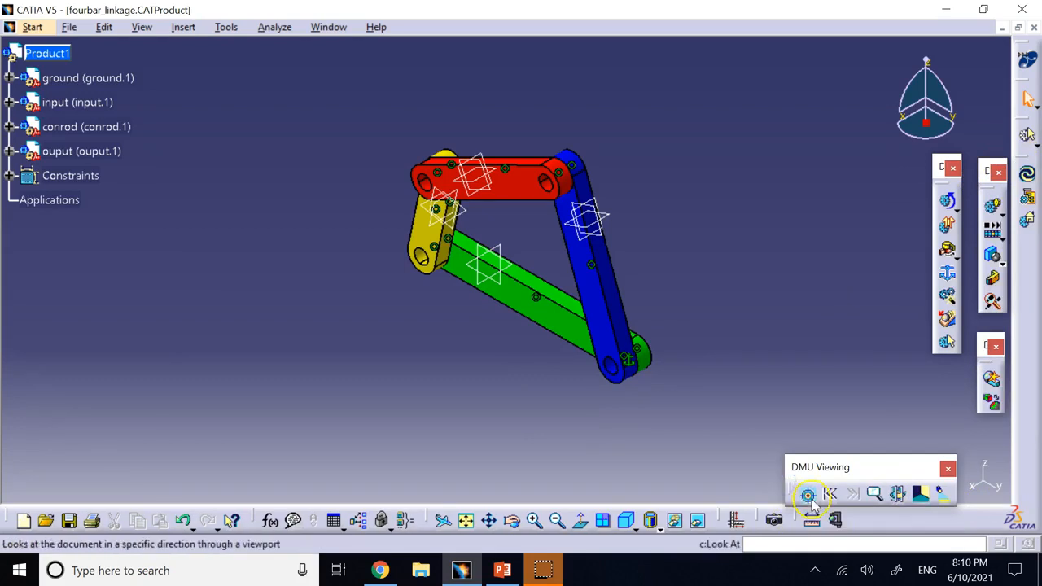
left_click_drag(871, 465, 912, 519)
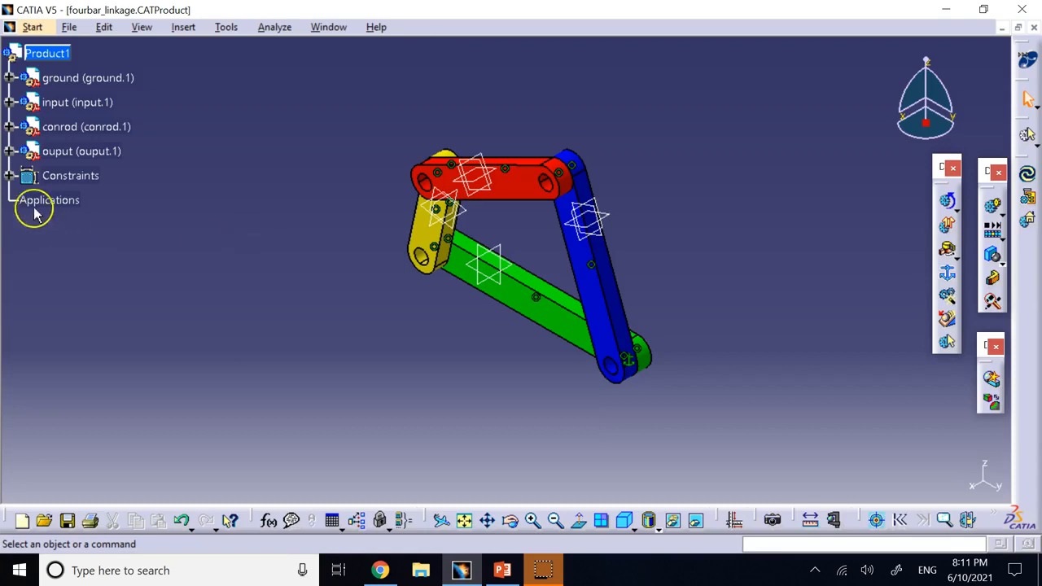
- Review the assembly constraints listed in the specification tree and collapse the list
left_click(9, 176)
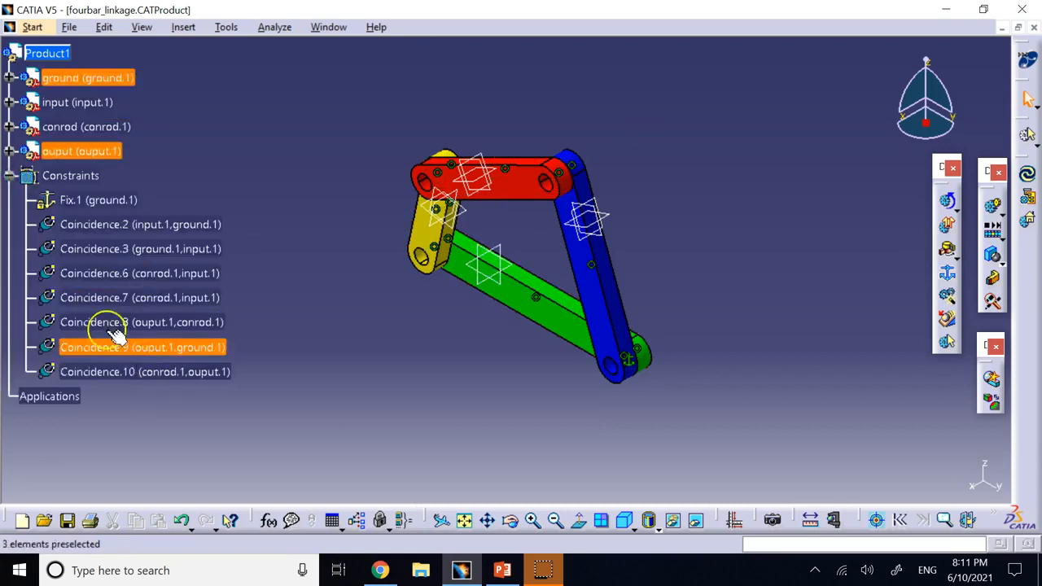
left_click(10, 176)
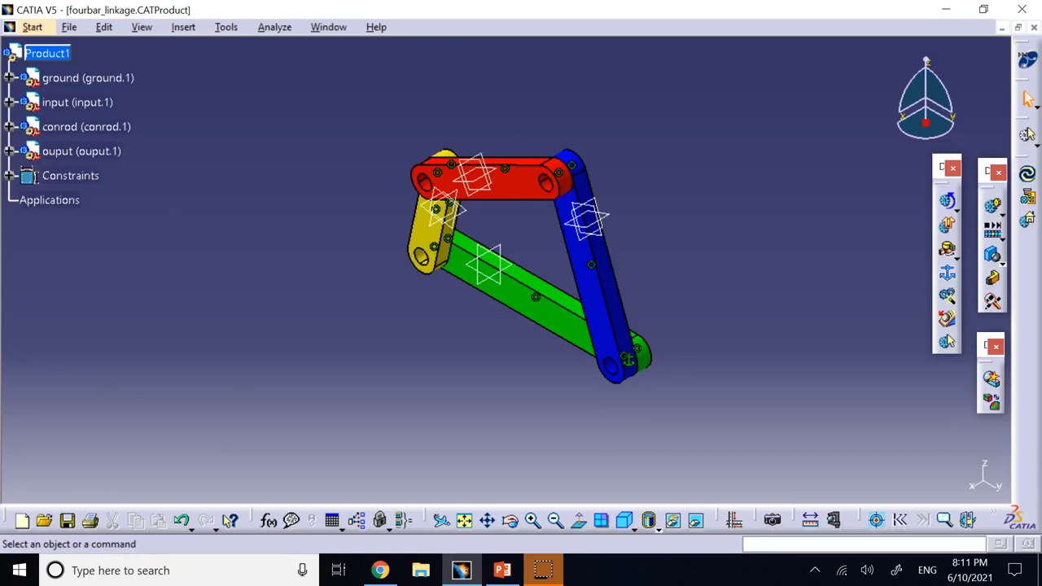
- Switch to PowerPoint and view the lecture slides on the prismatic joint and the cylindrical joint
key("alt+Tab")
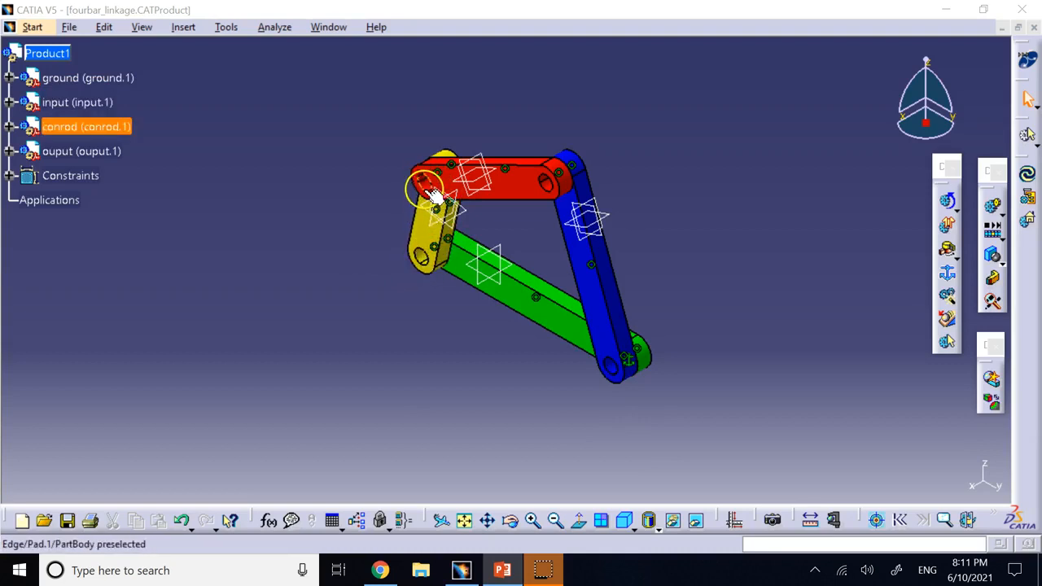
left_click(677, 235)
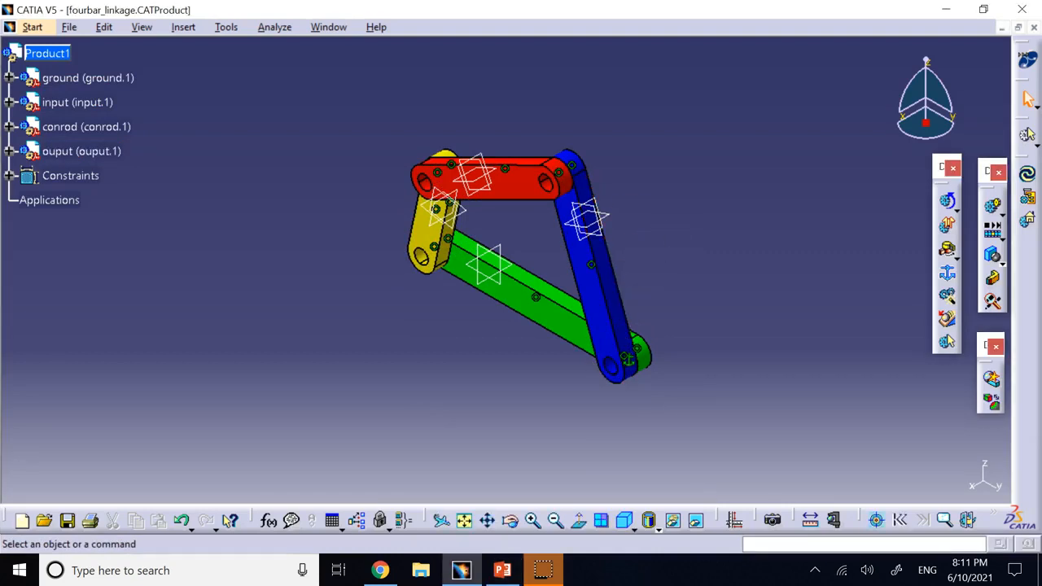
mouse_move(211, 585)
left_mouse_down()
mouse_move(269, 311)
mouse_move(366, 0)
left_mouse_up()
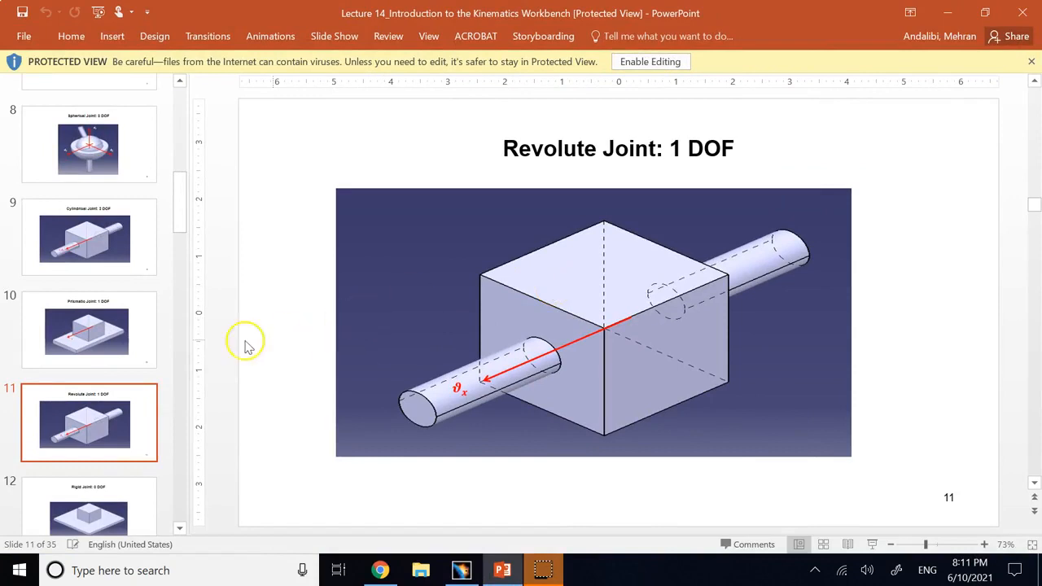
left_click(87, 342)
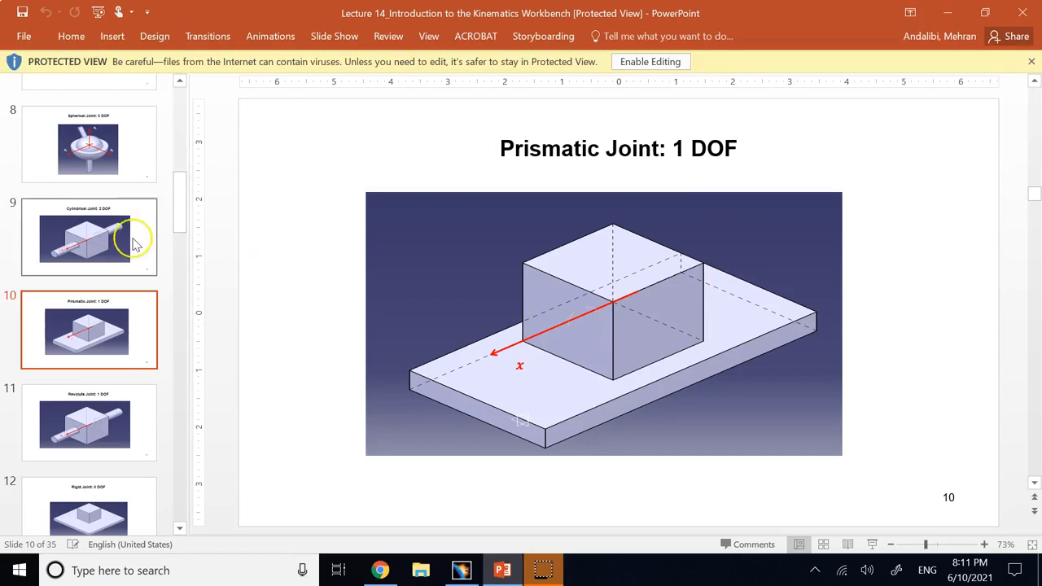
left_click(87, 237)
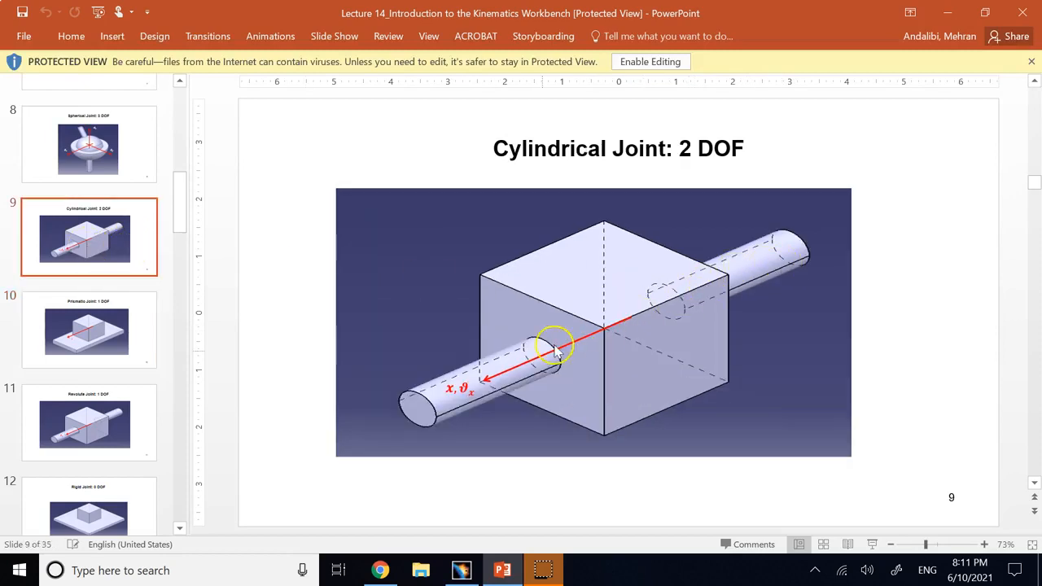
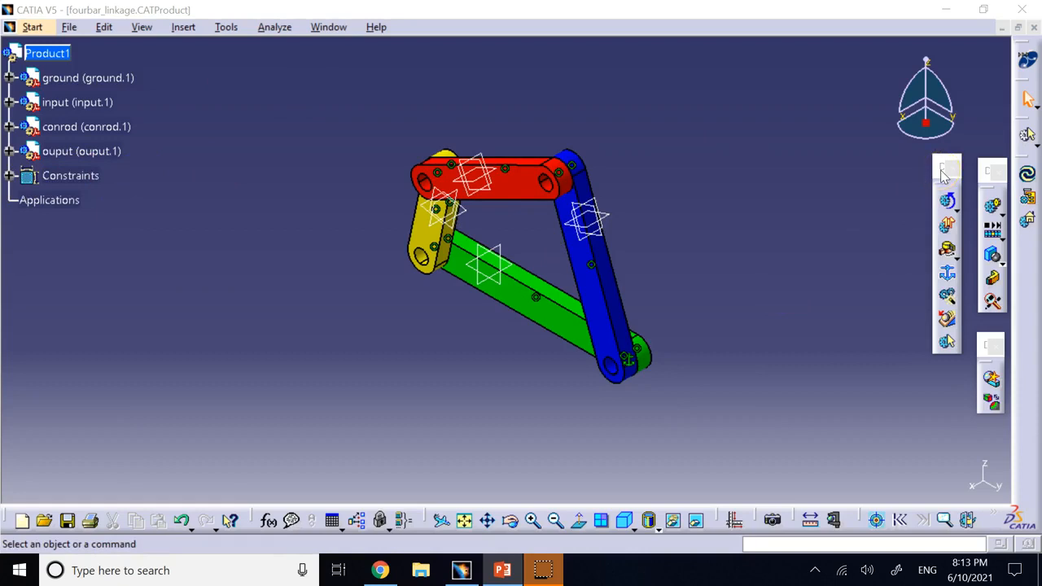
left_click(948, 276)
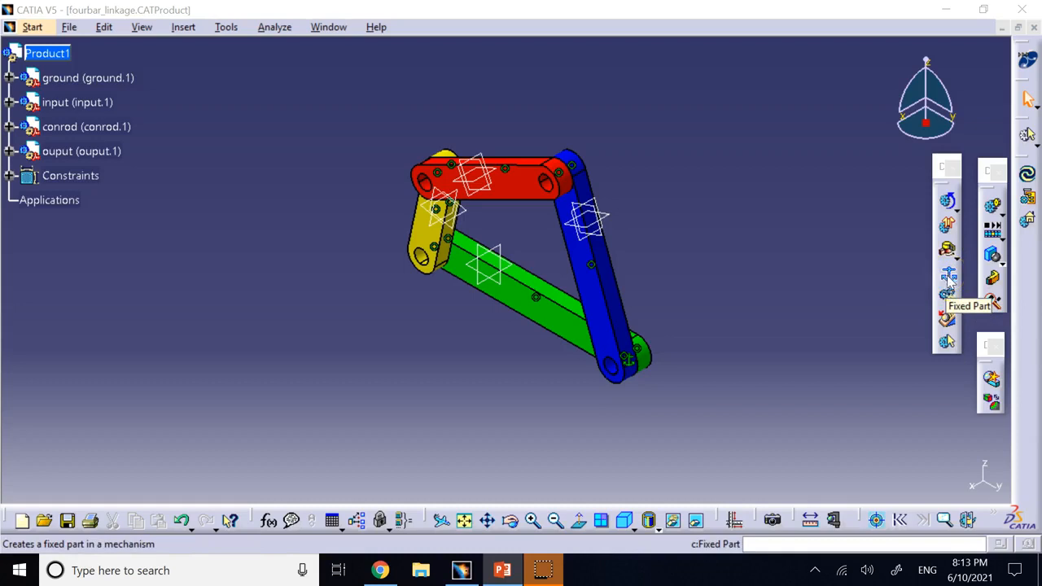
left_click(948, 295)
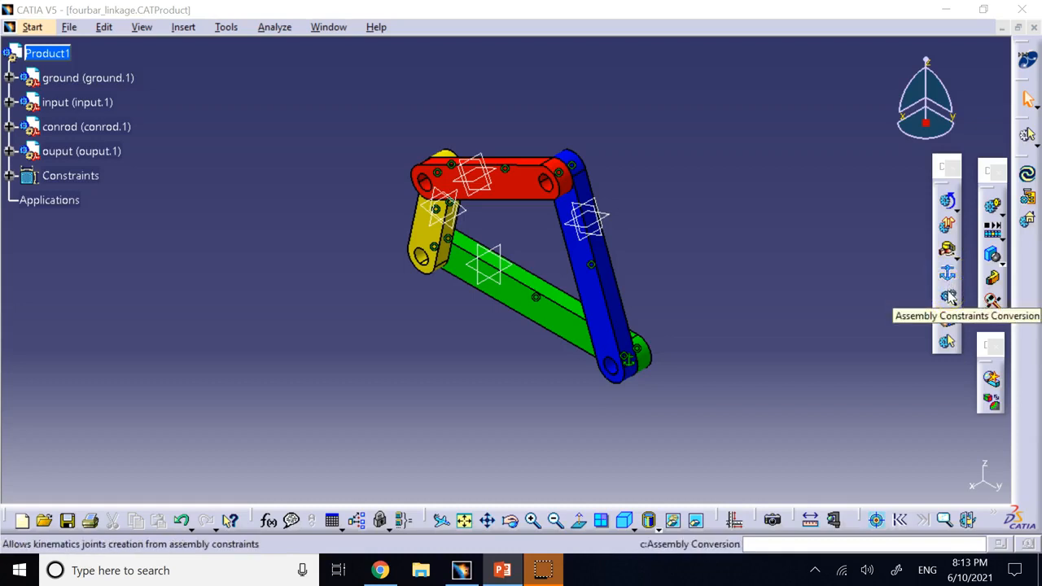
left_click(948, 297)
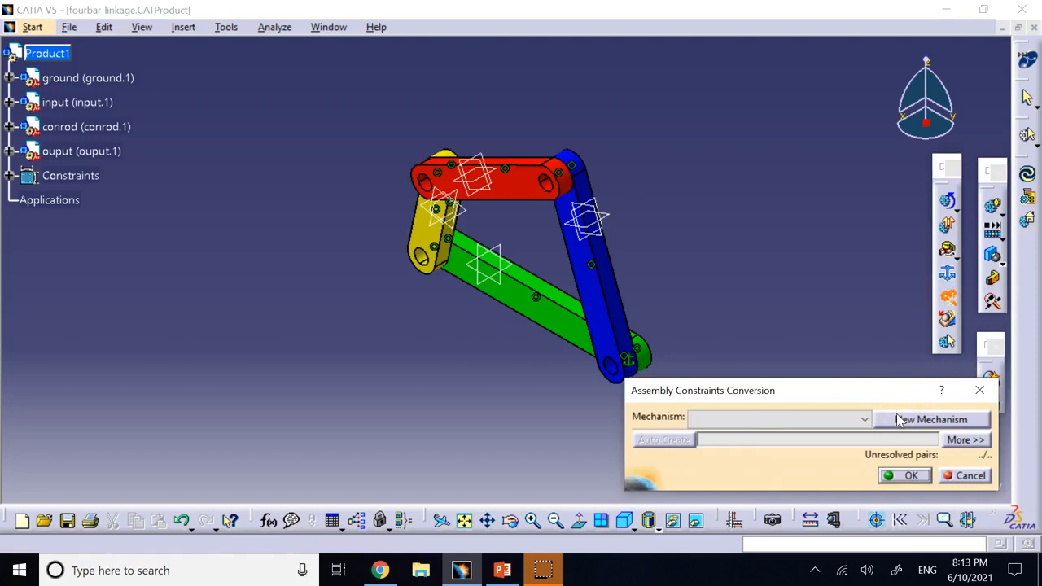
left_click(758, 413)
left_click(759, 413)
left_click(930, 420)
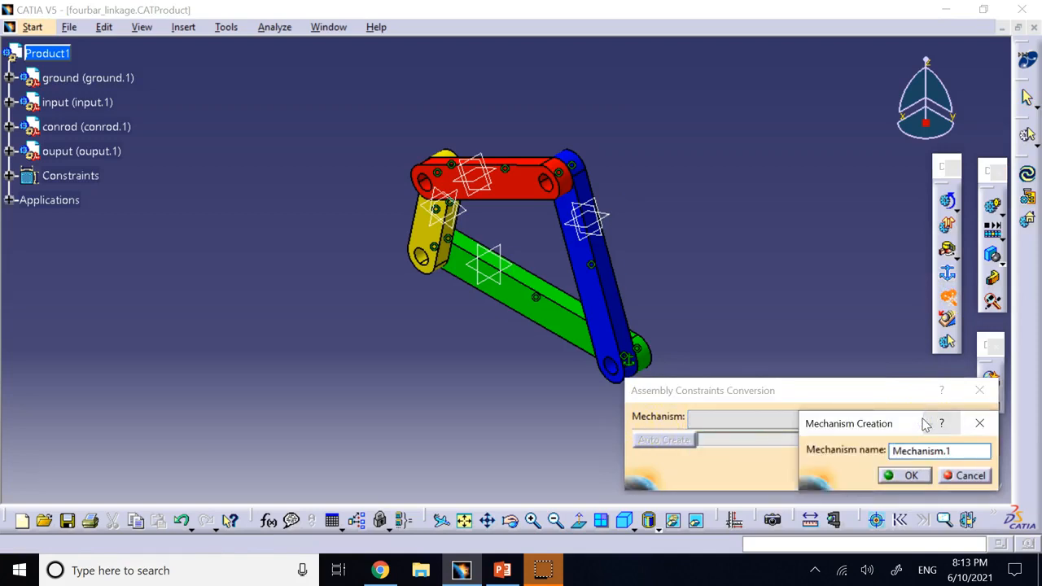
left_click(904, 475)
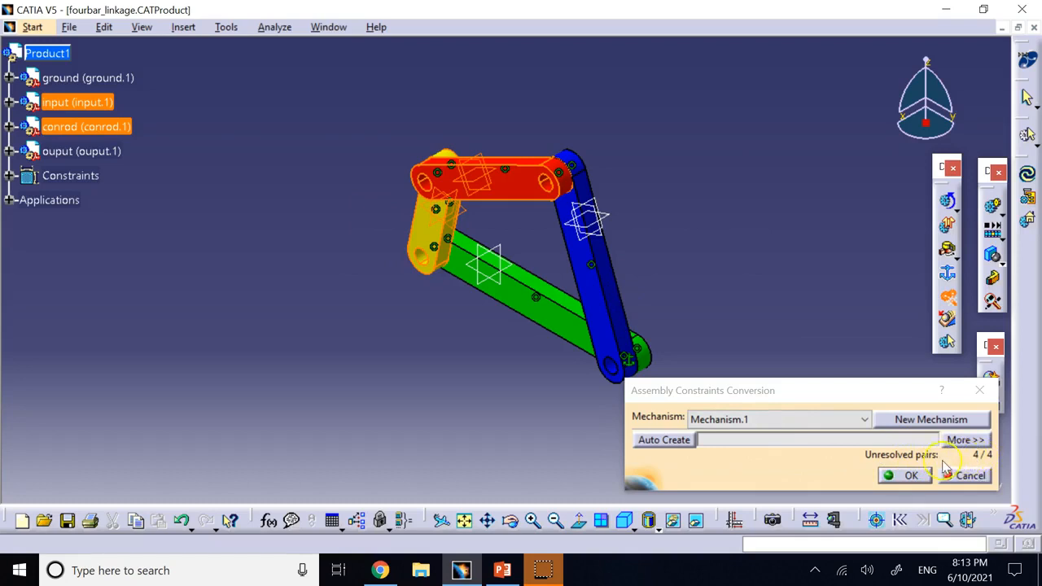
left_click(666, 439)
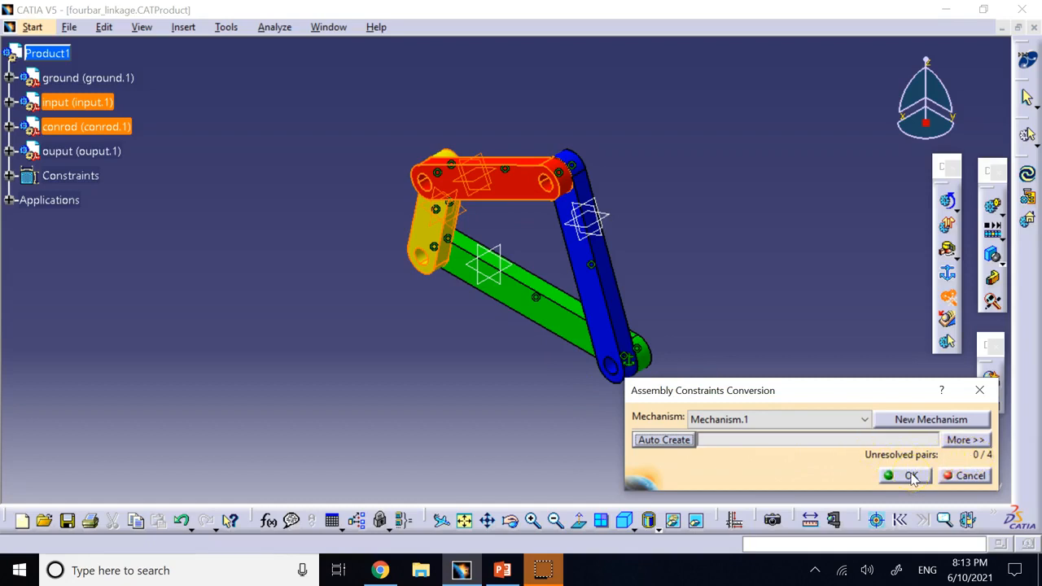
left_click(962, 441)
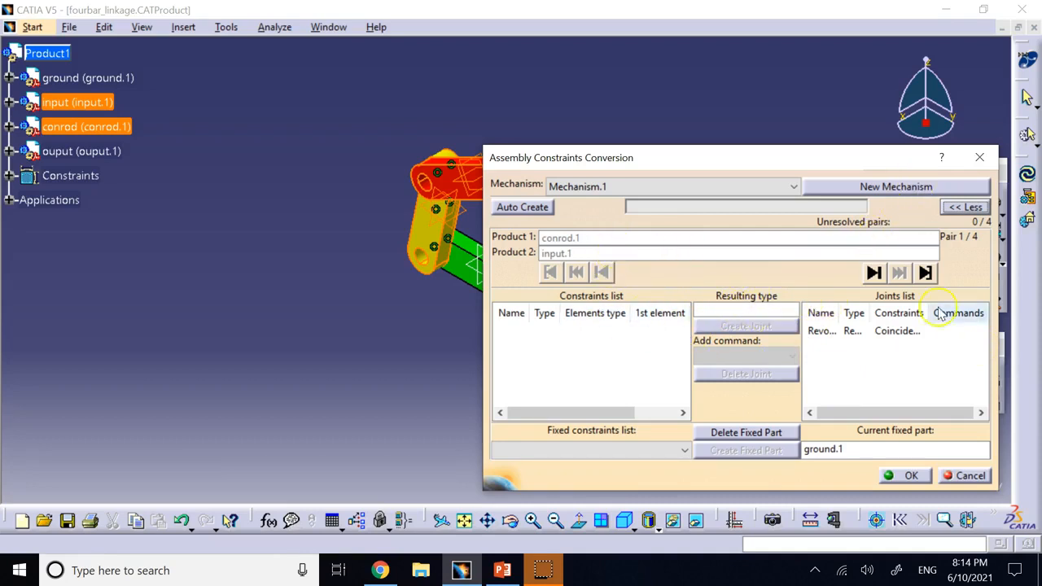
left_click(960, 477)
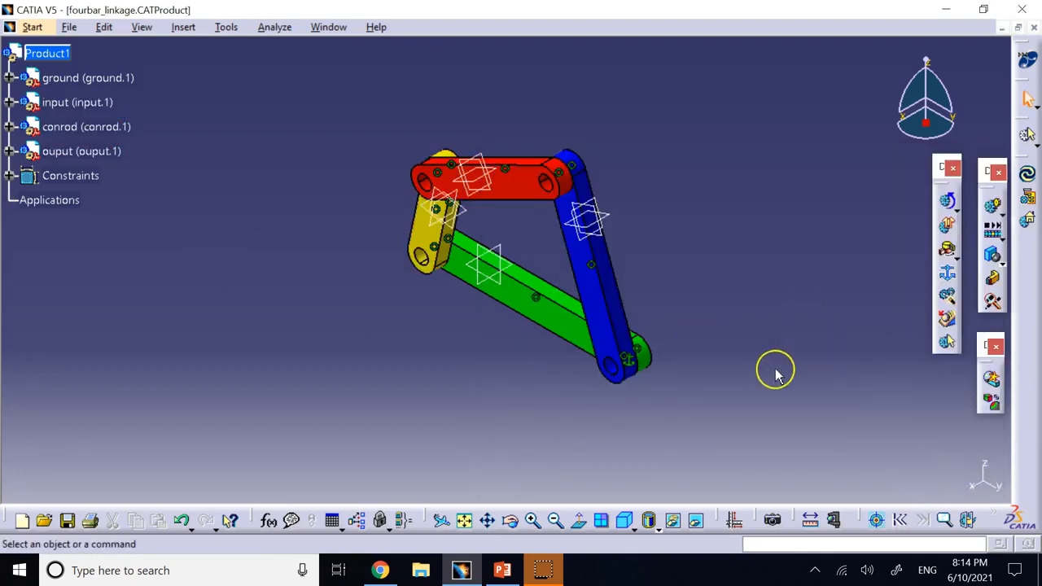
- Convert the assembly constraints into kinematic joints automatically in a new mechanism named Mechanism.1
left_click(946, 308)
left_click(940, 423)
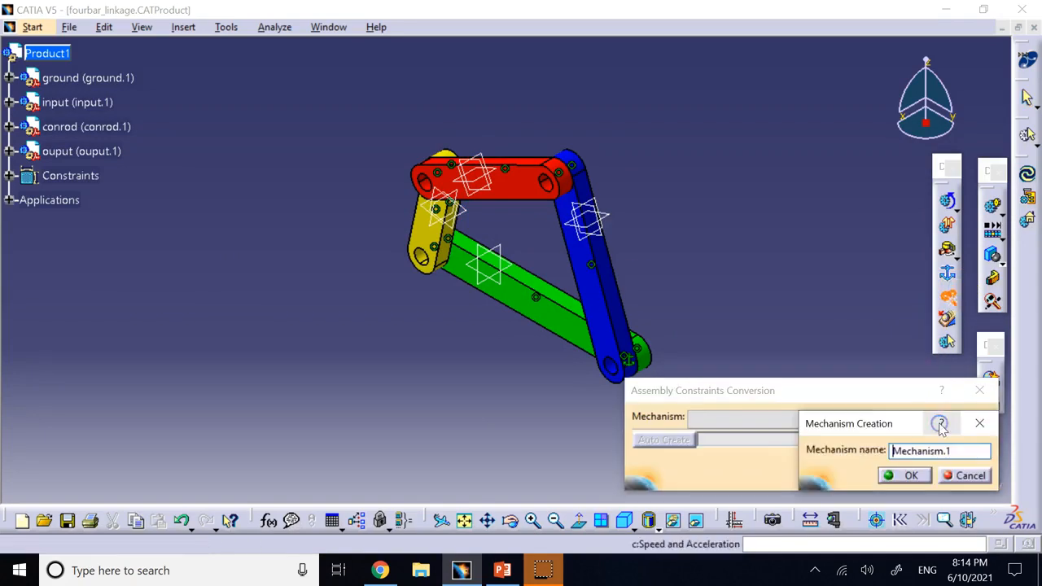
left_click(908, 475)
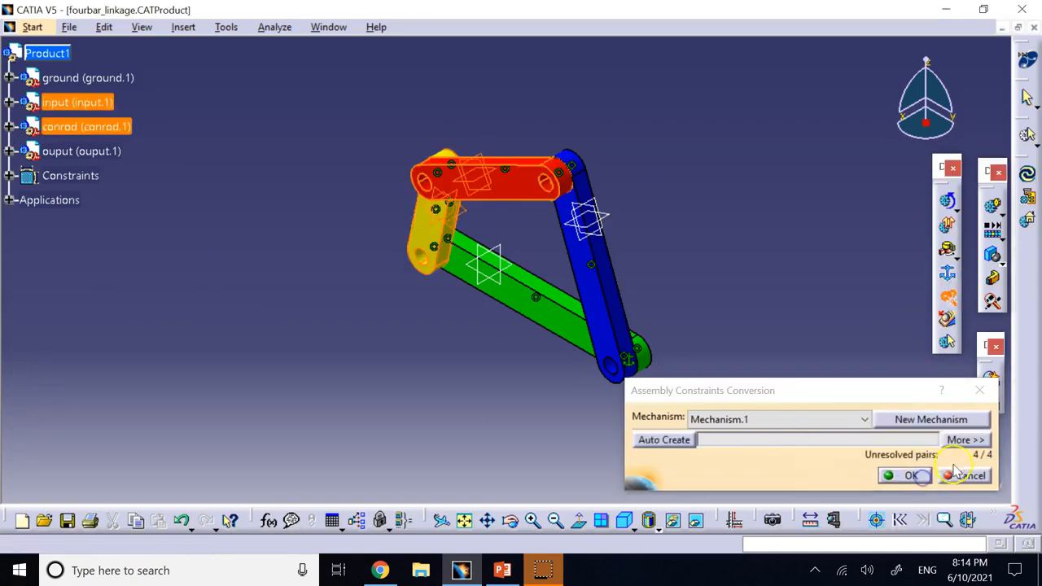
left_click(672, 444)
left_click(920, 474)
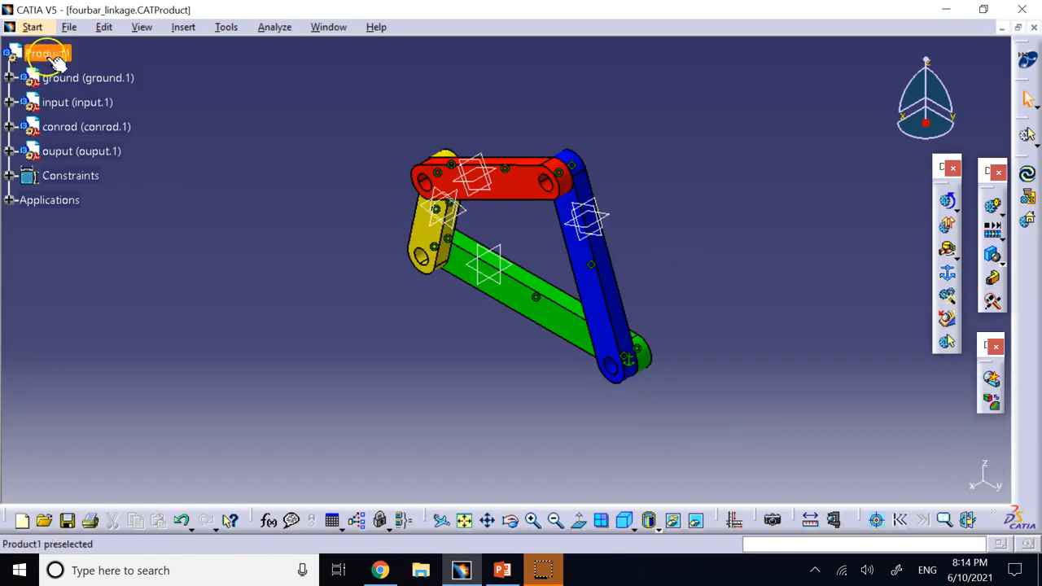
- Expand Mechanism.1 under Applications and examine each joint and the linked parts it connects
left_click(9, 200)
left_click(26, 225)
left_click(44, 249)
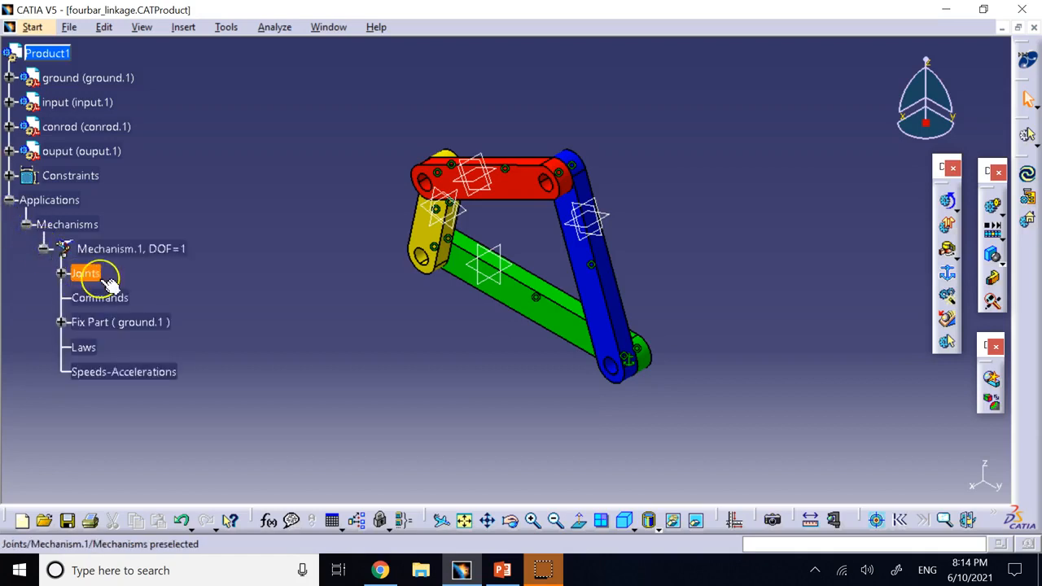
left_click(63, 275)
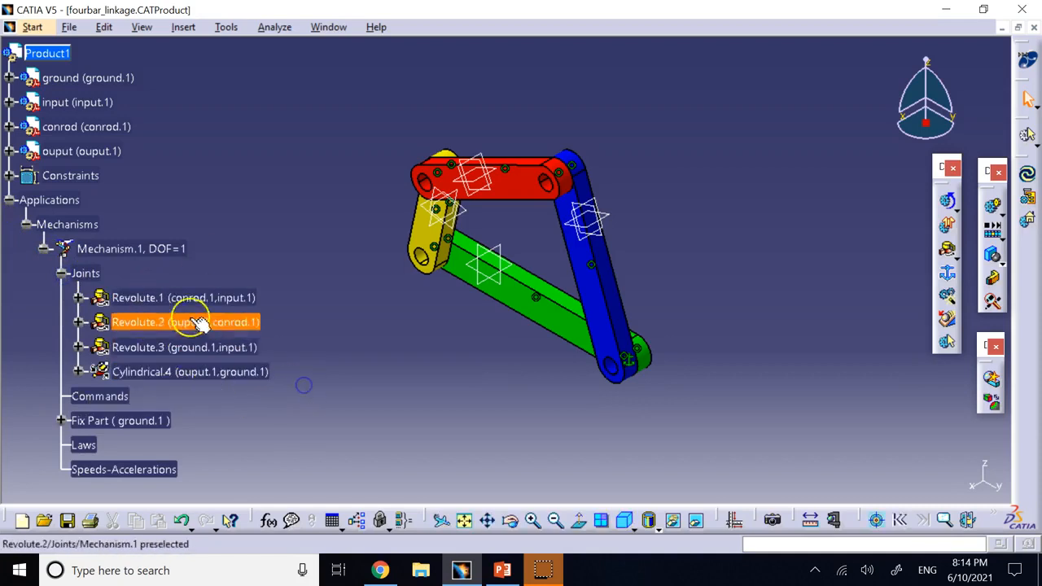
left_click(151, 374)
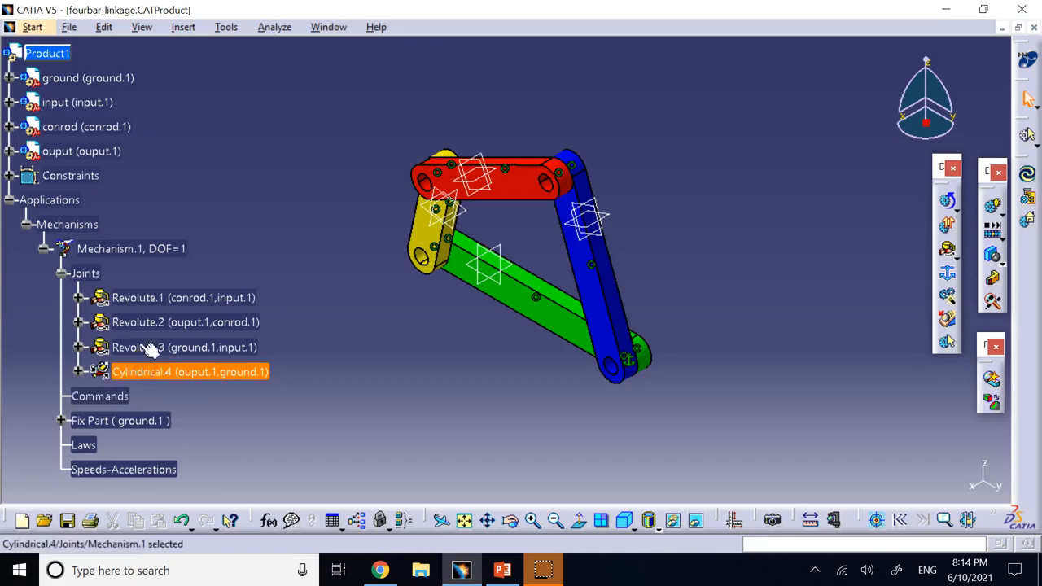
left_click(148, 300)
left_click(163, 326)
left_click(152, 348)
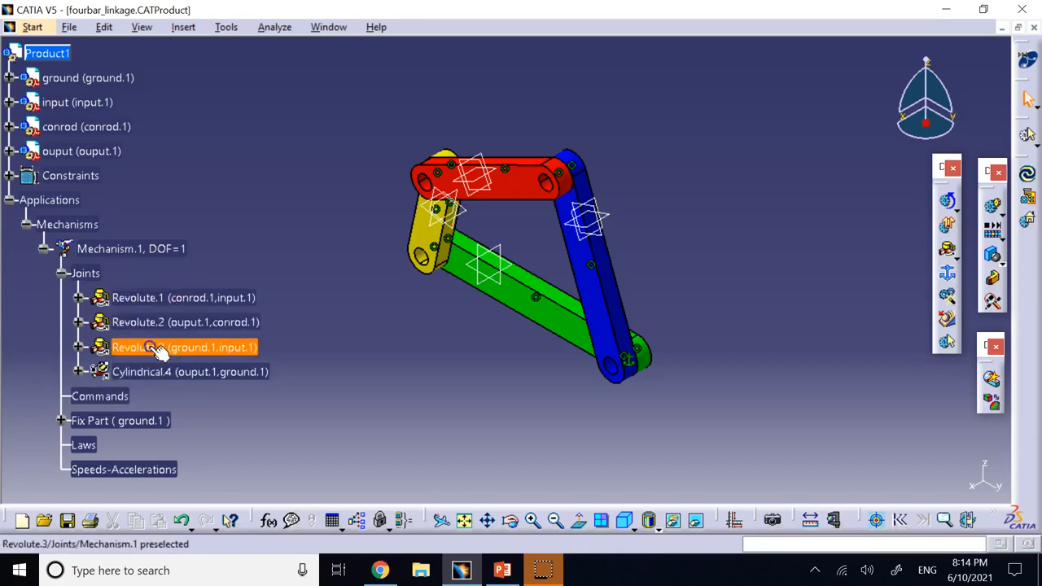
left_click(154, 372)
left_click(311, 375)
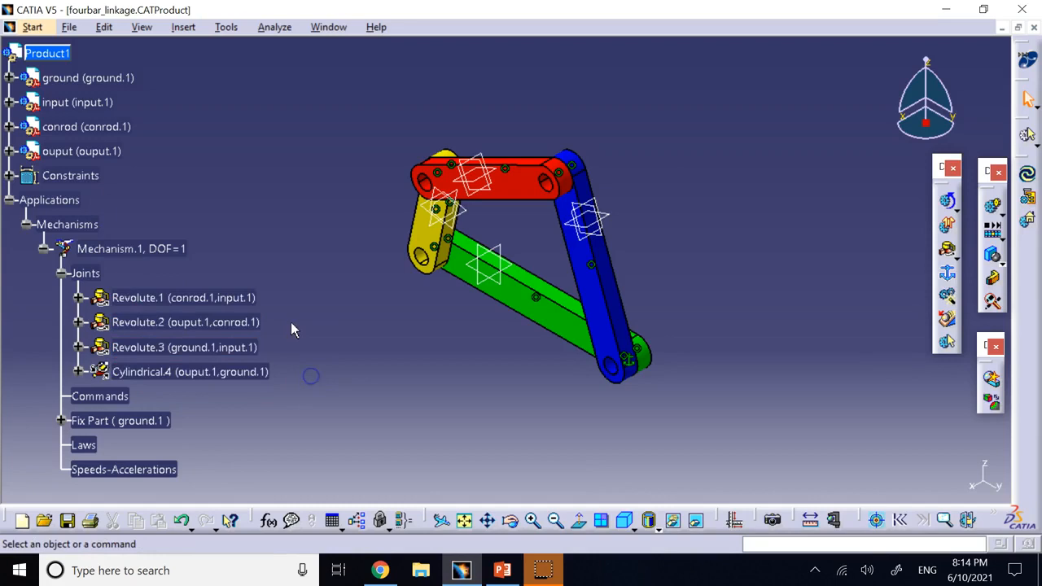
- Inspect the definition of the Revolute.1 joint between conrod and input, leaving it unchanged, and collapse its branch in the tree
left_click(312, 412)
mouse_move(445, 217)
left_mouse_down()
mouse_move(490, 163)
mouse_move(437, 194)
left_mouse_up()
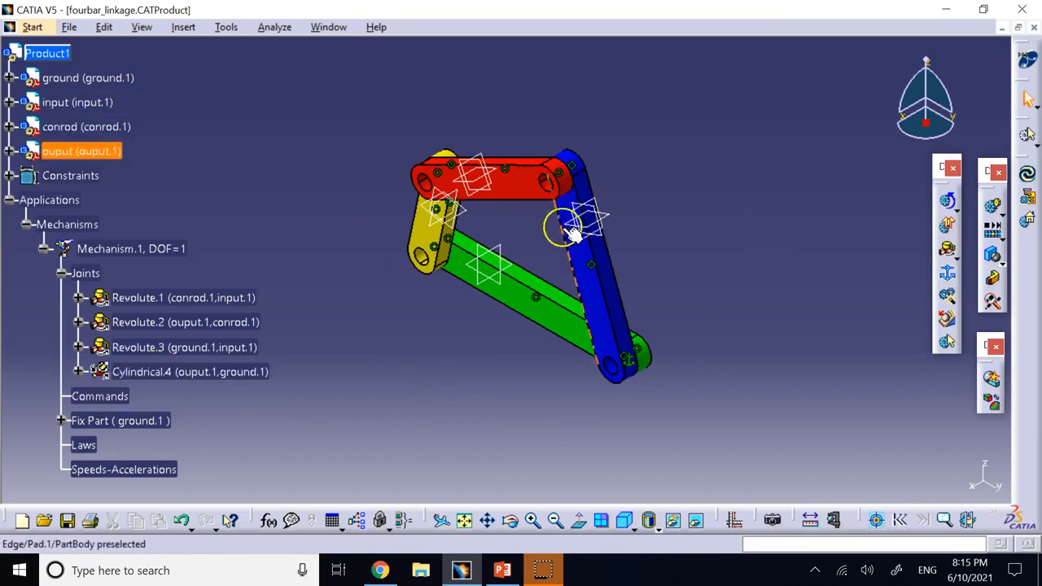
double_click(175, 297)
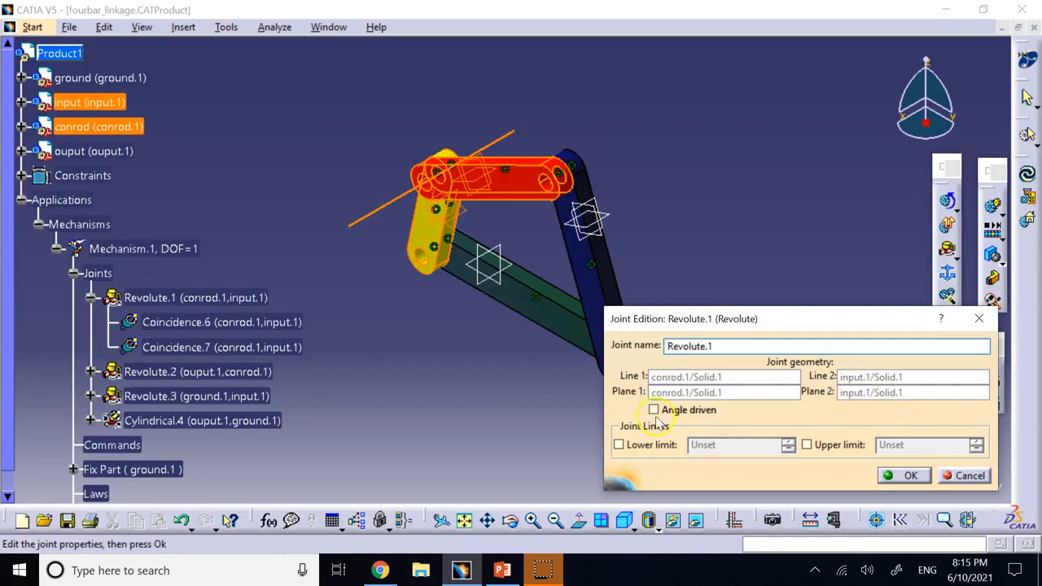
left_click(956, 475)
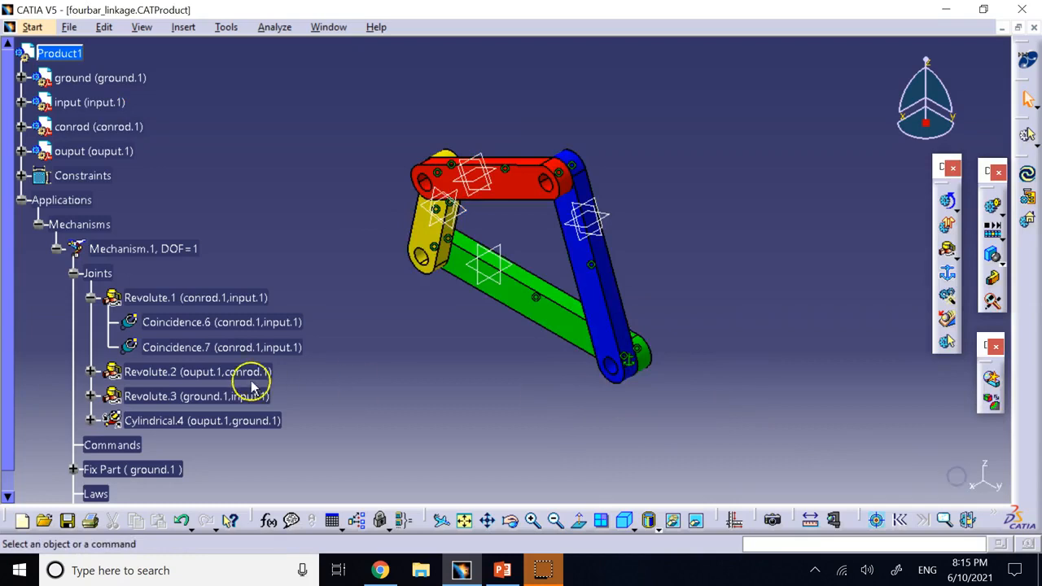
left_click(91, 297)
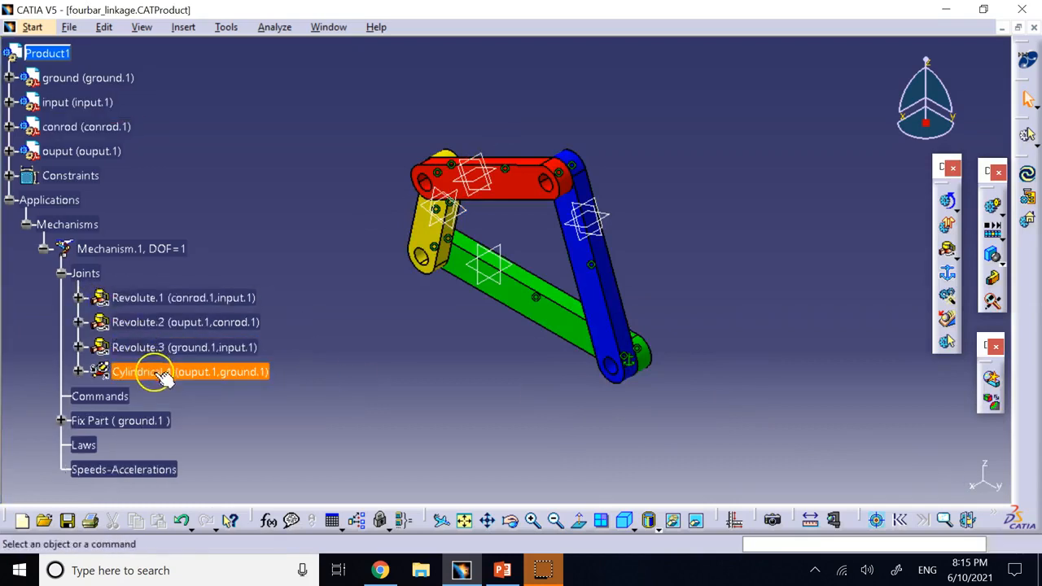
- Inspect the definition of the Cylindrical.4 joint between ouput and ground, leaving it unchanged, and collapse its branch in the tree
double_click(160, 373)
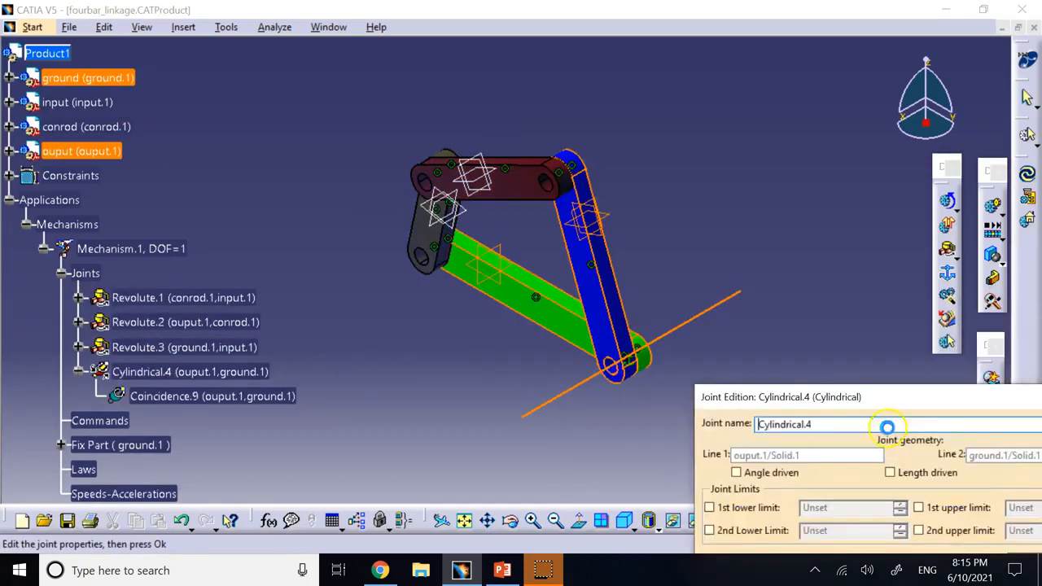
left_click_drag(816, 370, 513, 212)
left_click(753, 377)
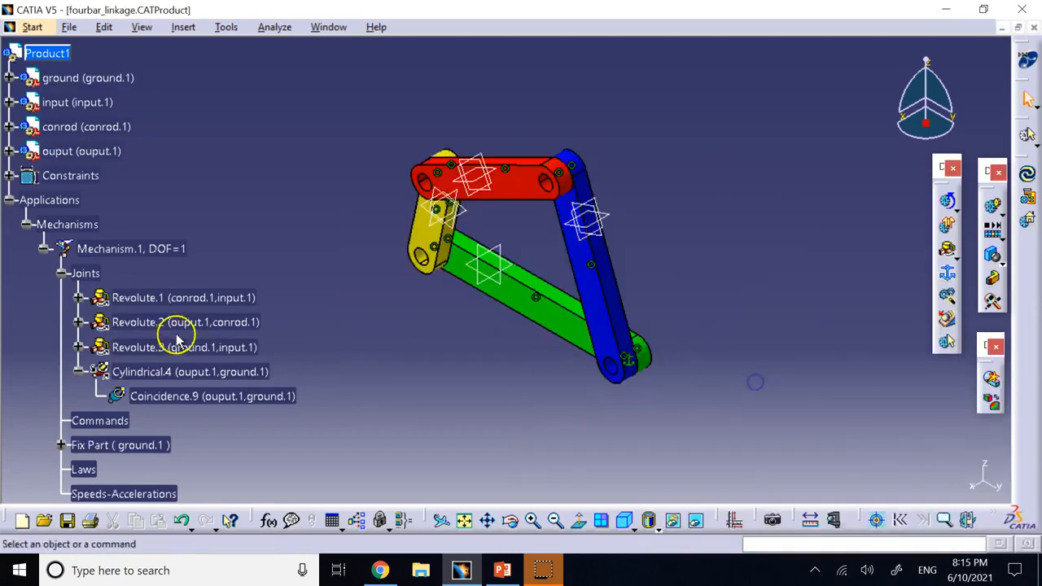
left_click(79, 371)
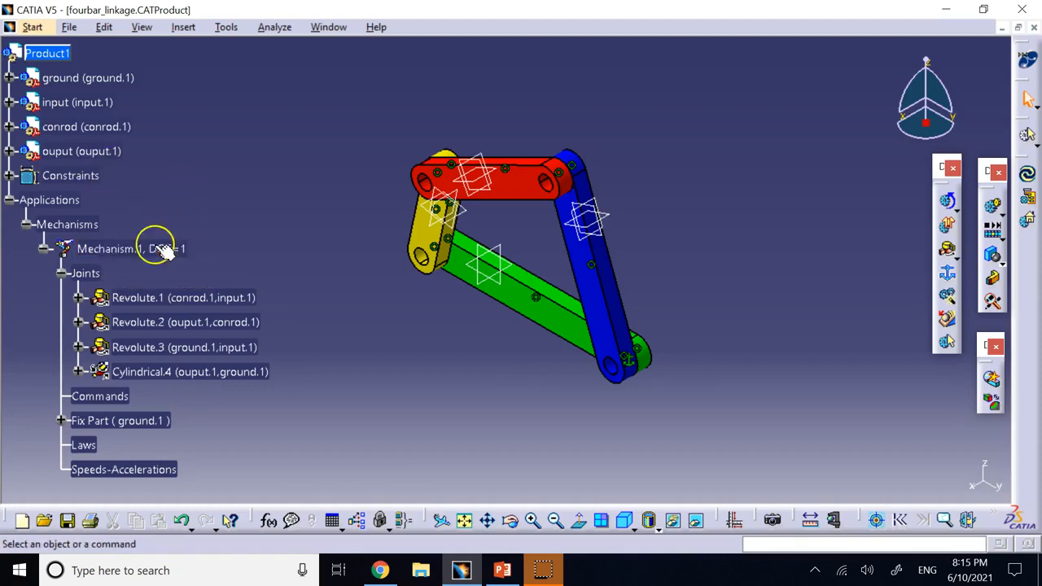
- Examine the kinematic joint types available for manual creation, including cylindrical, screw, slide curve, roll curve, universal, rack and cable joints
key("alt+Tab")
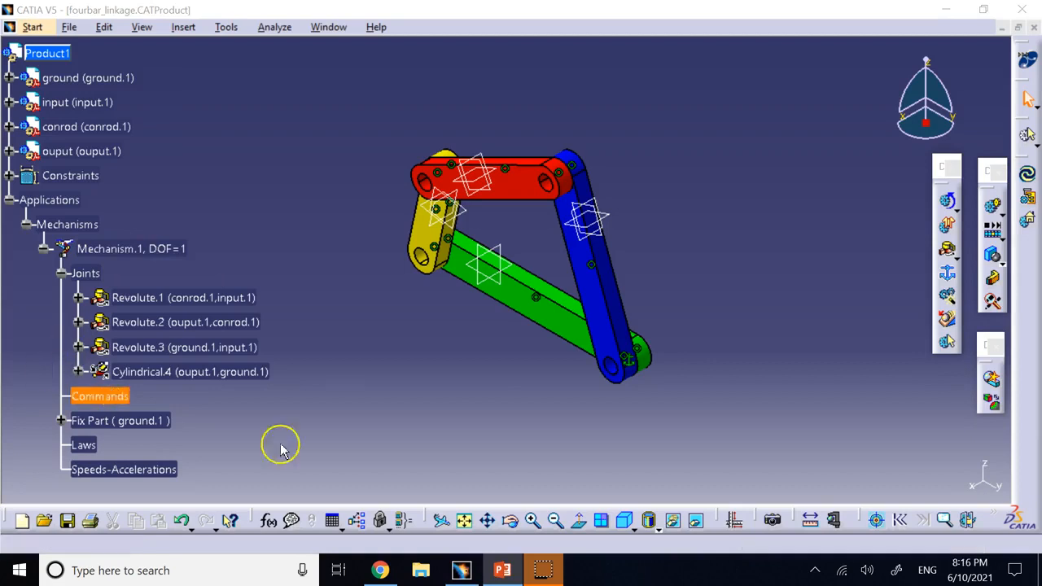
left_click(179, 291)
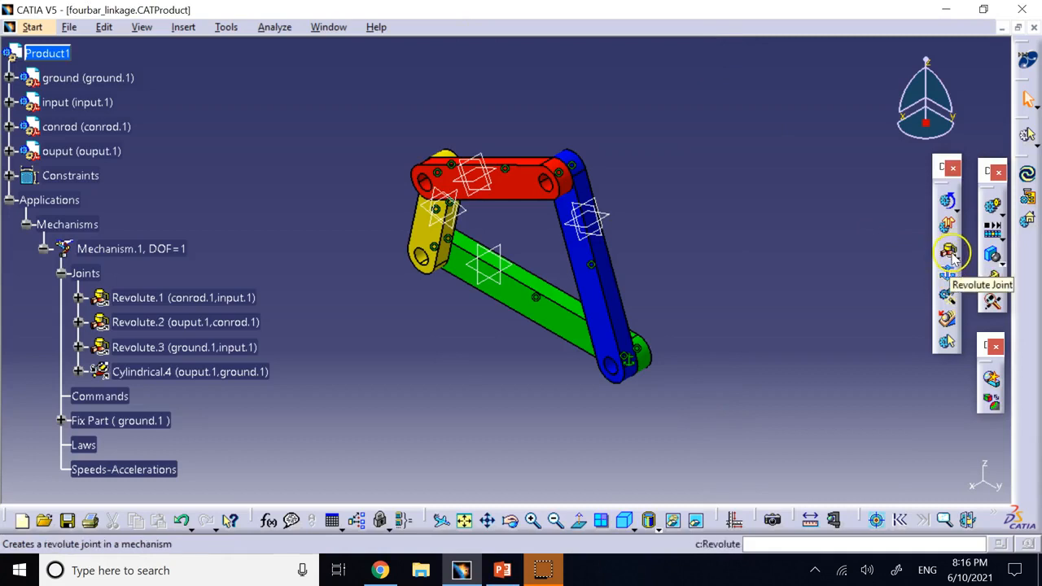
left_click(957, 262)
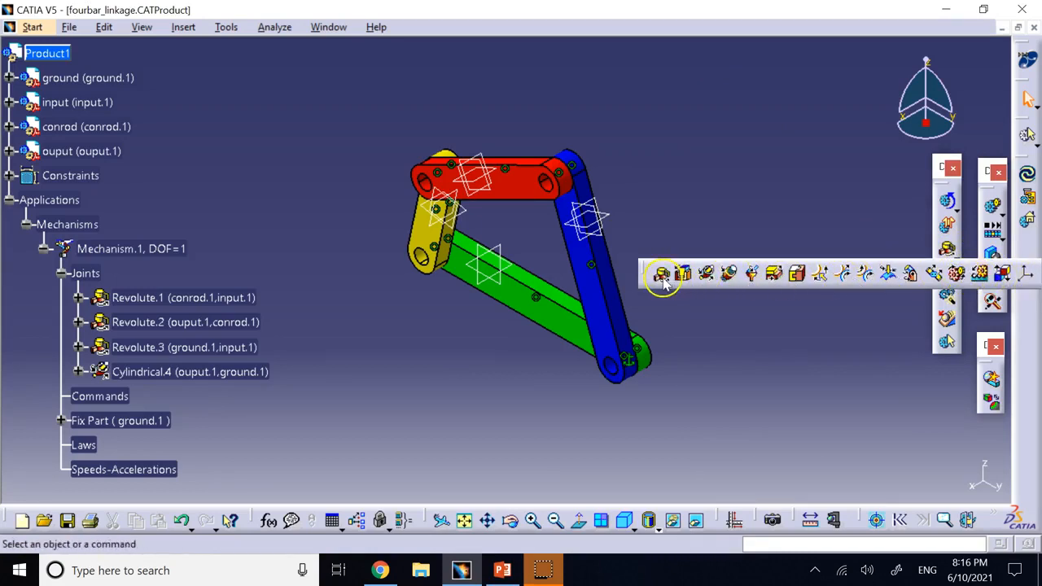
left_click(708, 275)
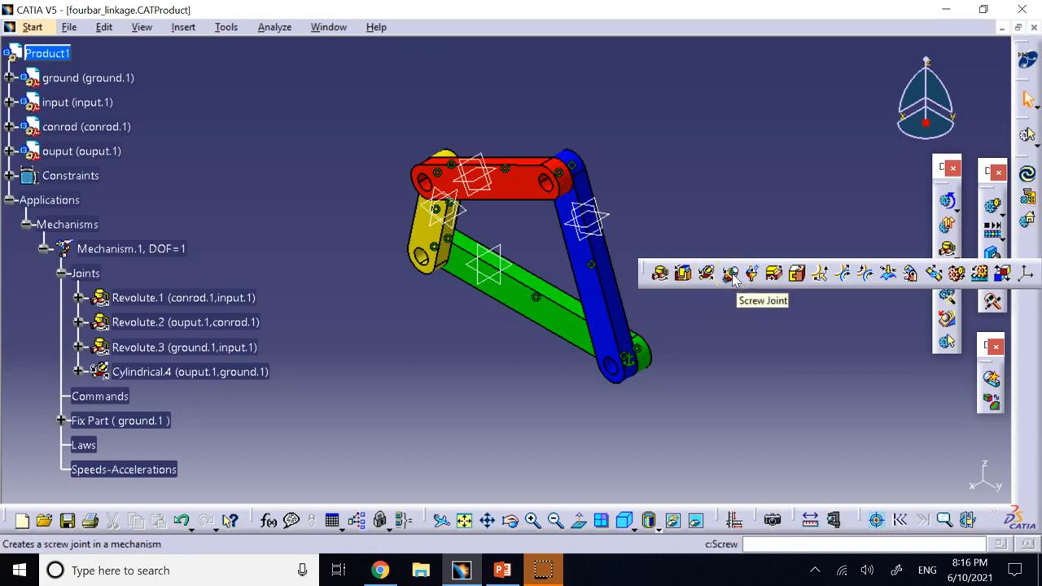
left_click(732, 276)
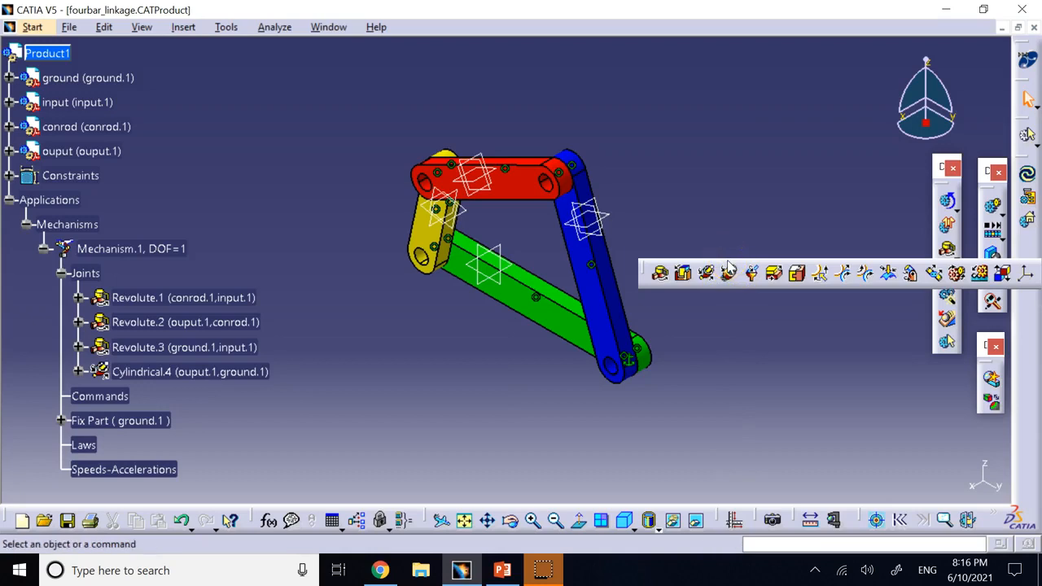
left_click(731, 275)
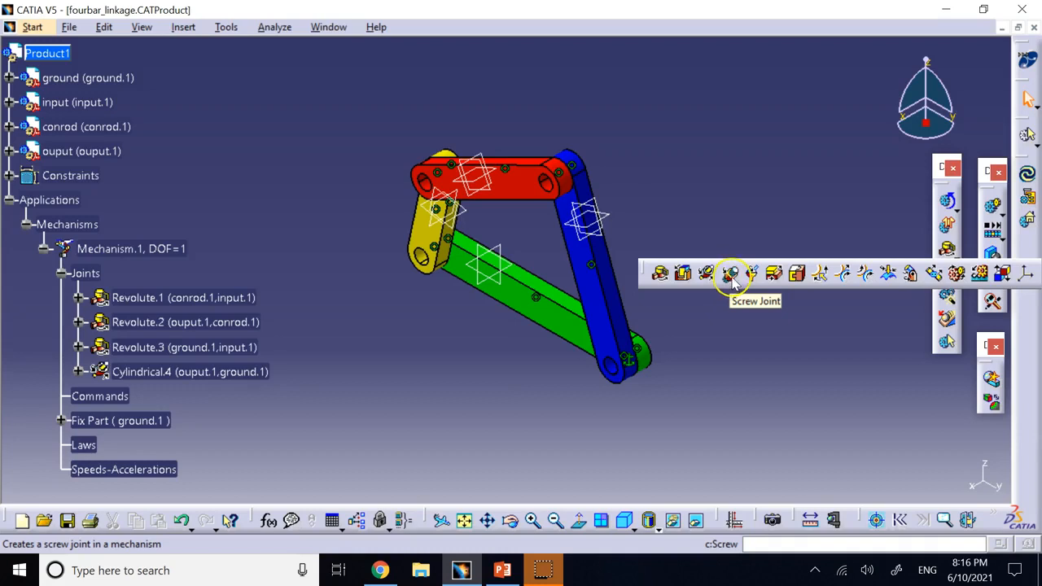
left_click(706, 275)
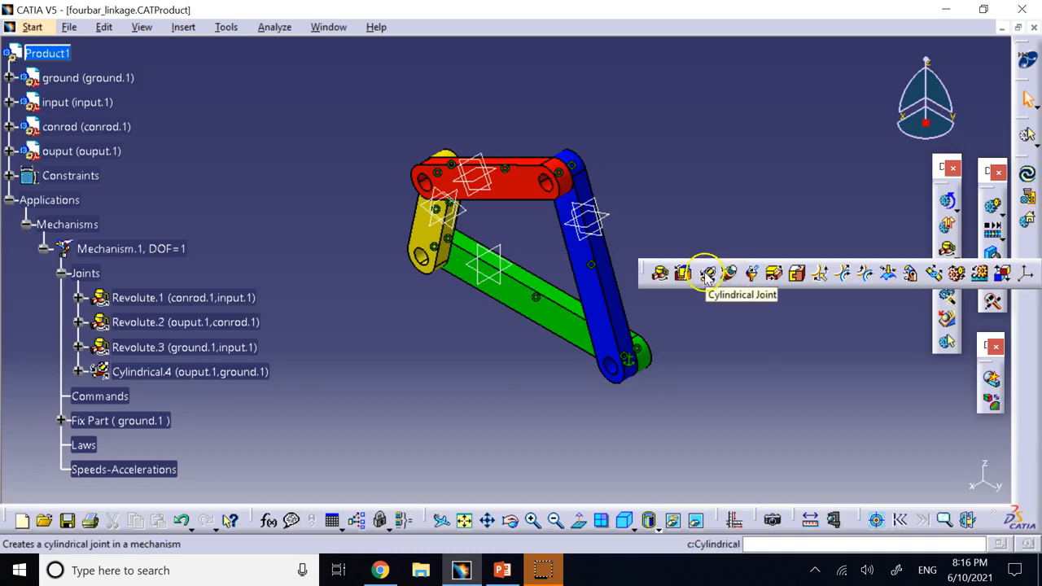
left_click(773, 278)
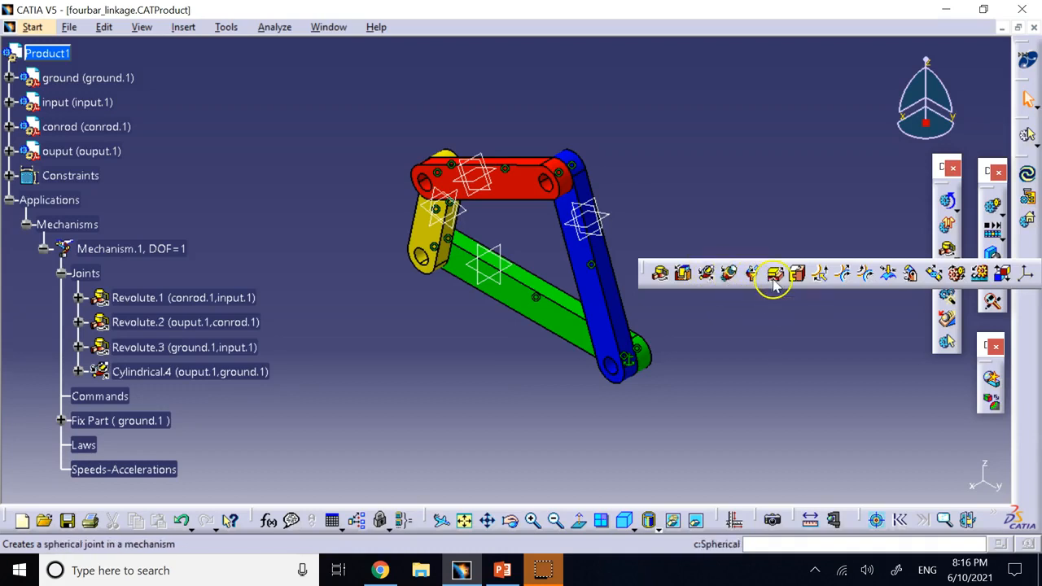
left_click(838, 282)
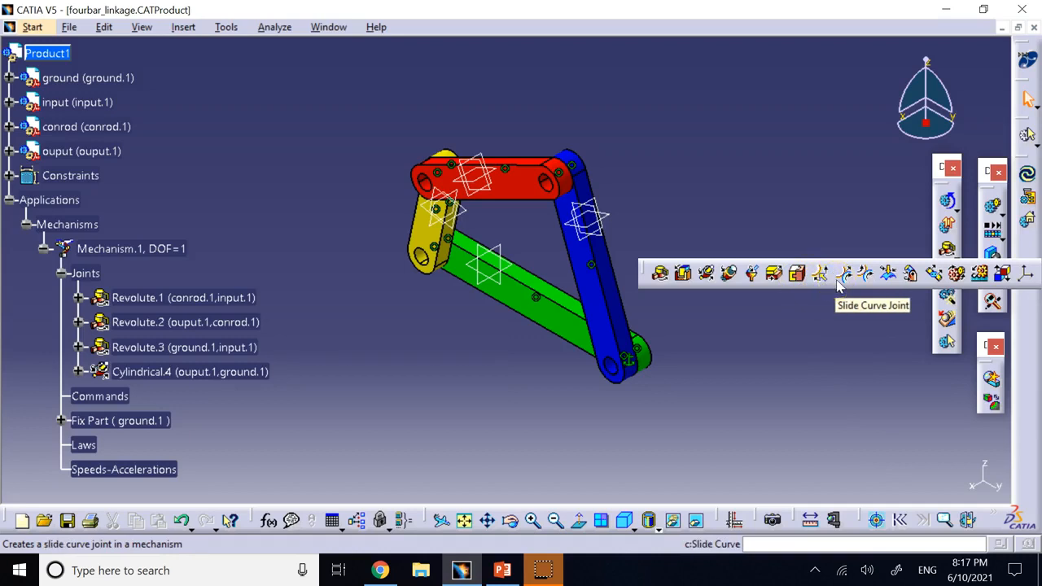
left_click(865, 276)
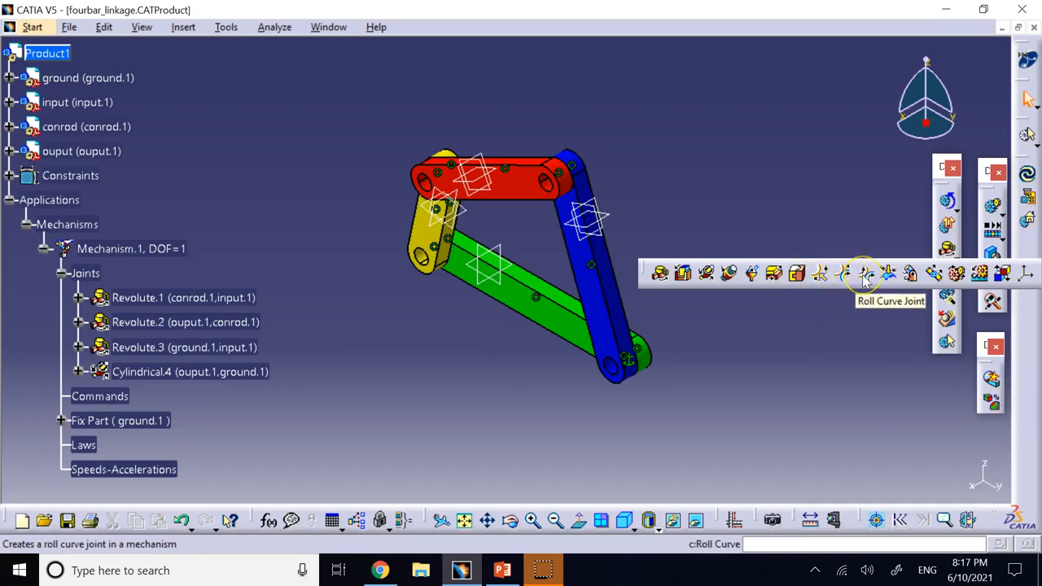
left_click(886, 277)
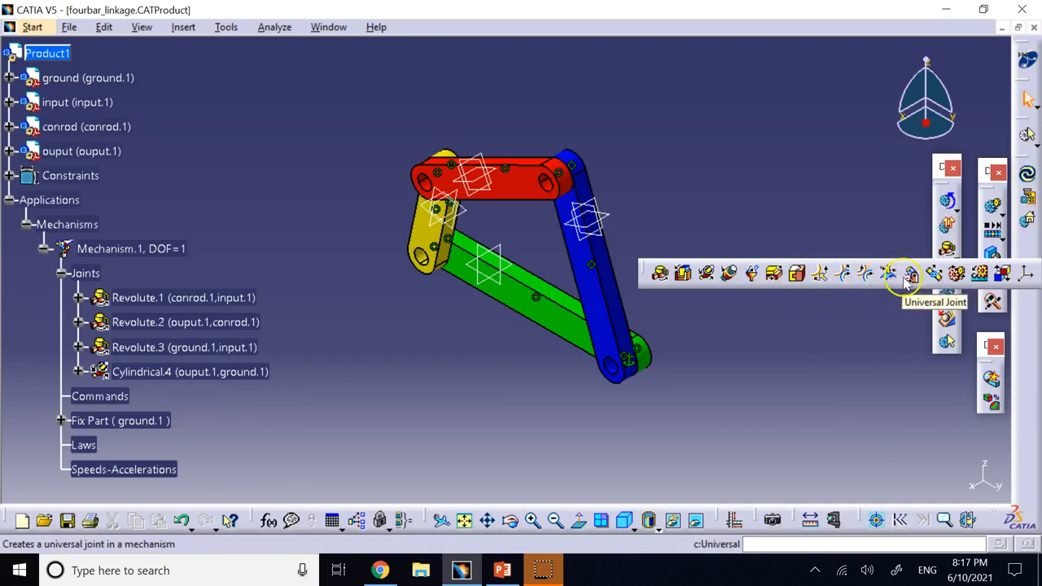
left_click(958, 276)
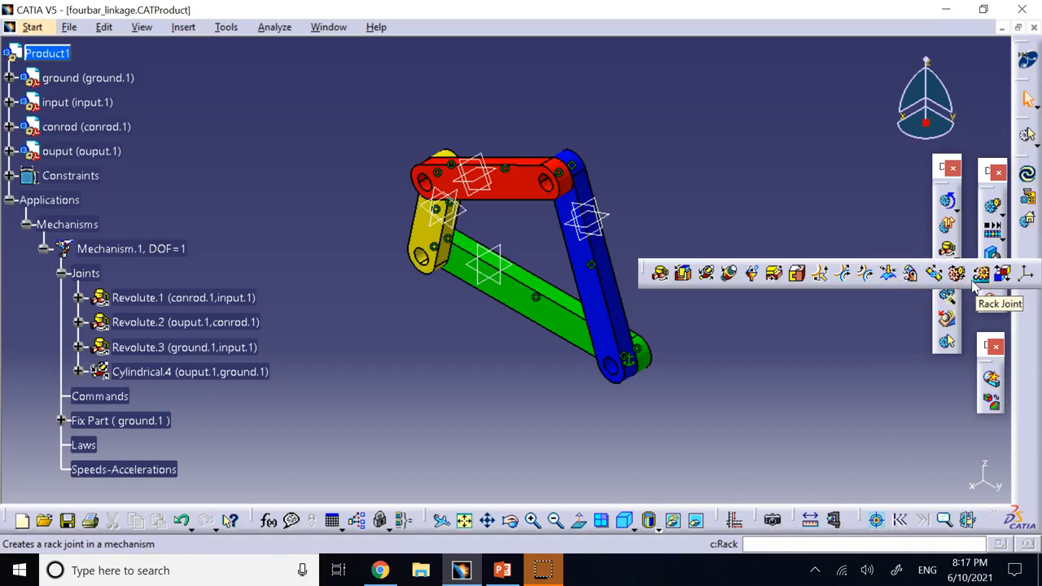
left_click(995, 280)
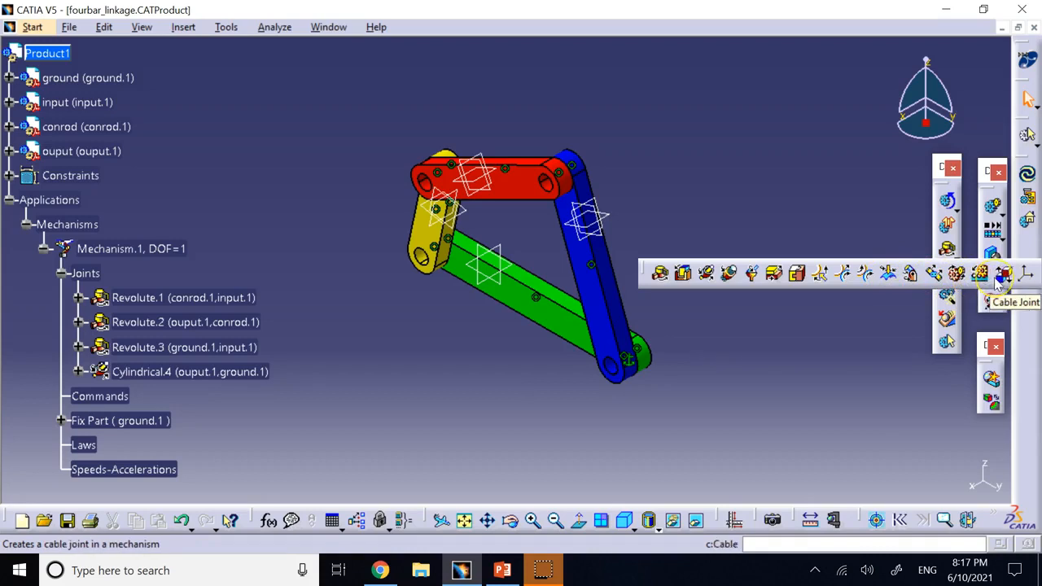
left_click(1022, 276)
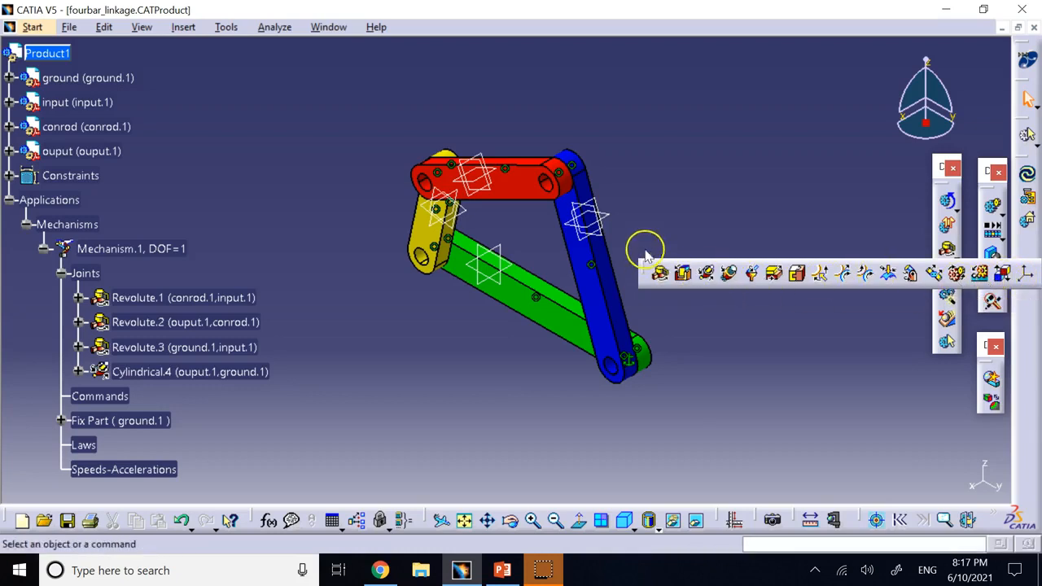
left_click(700, 148)
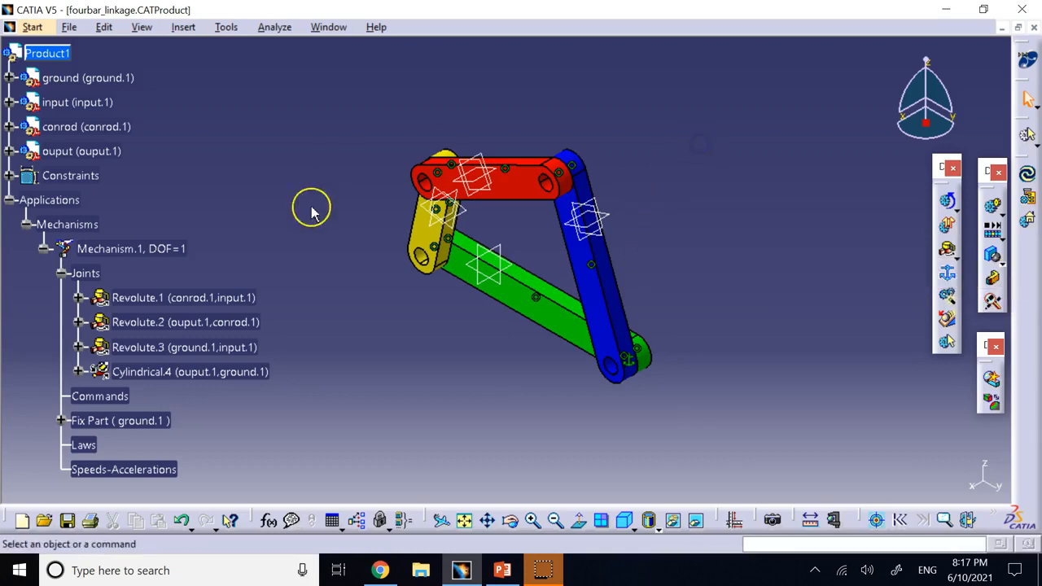
- Review the line and plane geometry that defines Revolute.1 between the conrod and input links, then leave the joint unchanged
left_click(134, 299)
double_click(136, 299)
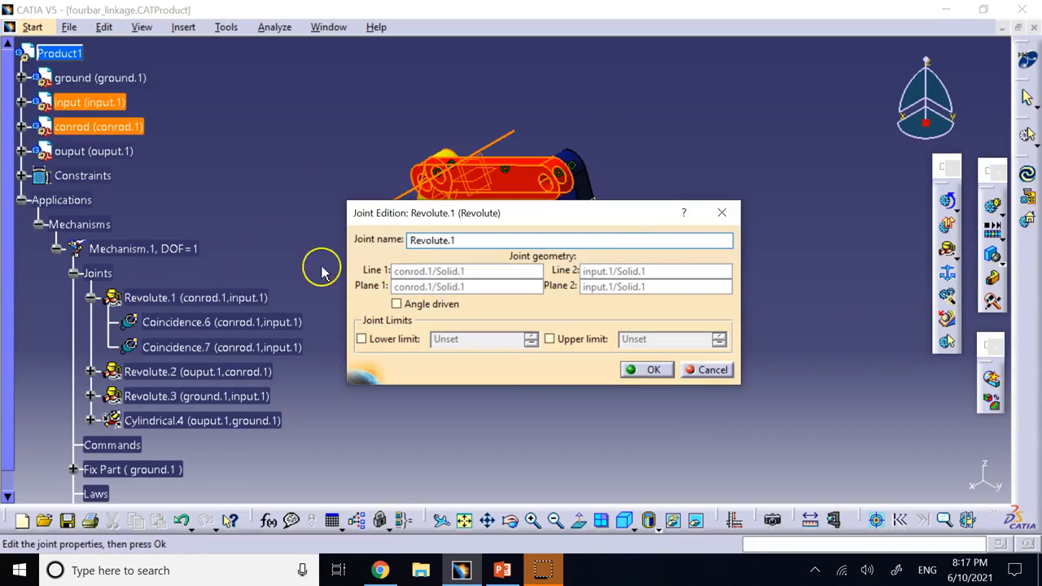
left_click_drag(558, 214, 732, 218)
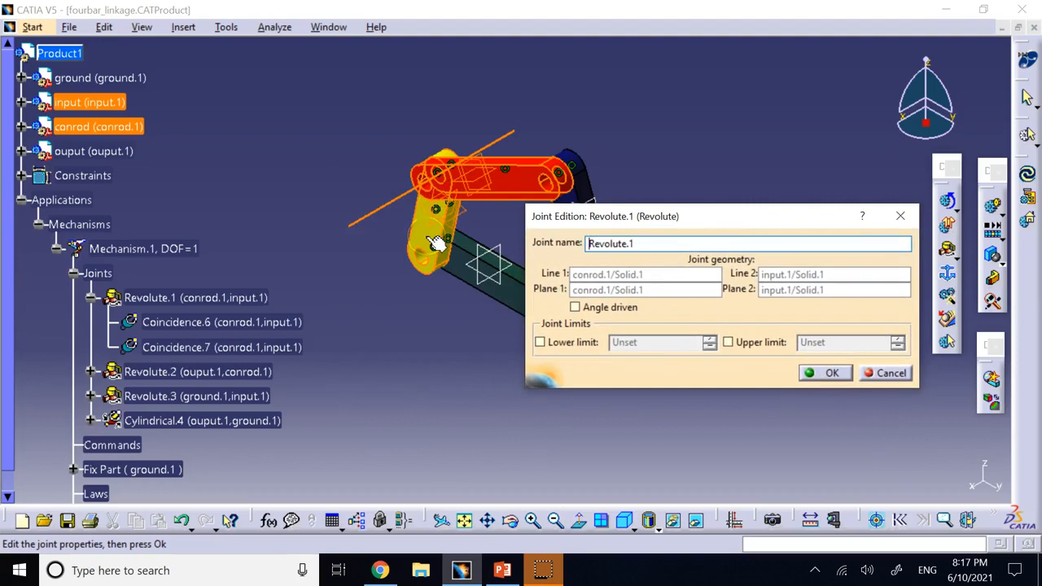
left_click(883, 371)
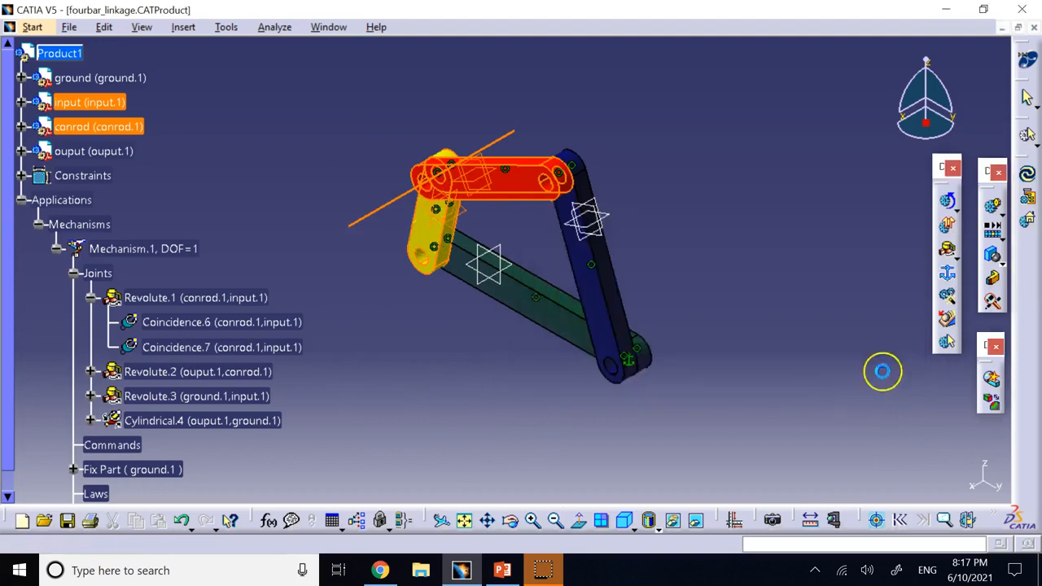
- Delete the Revolute.1 joint between conrod and input from Mechanism.1 and check the assembly constraints in the tree
right_click(210, 301)
left_click(258, 488)
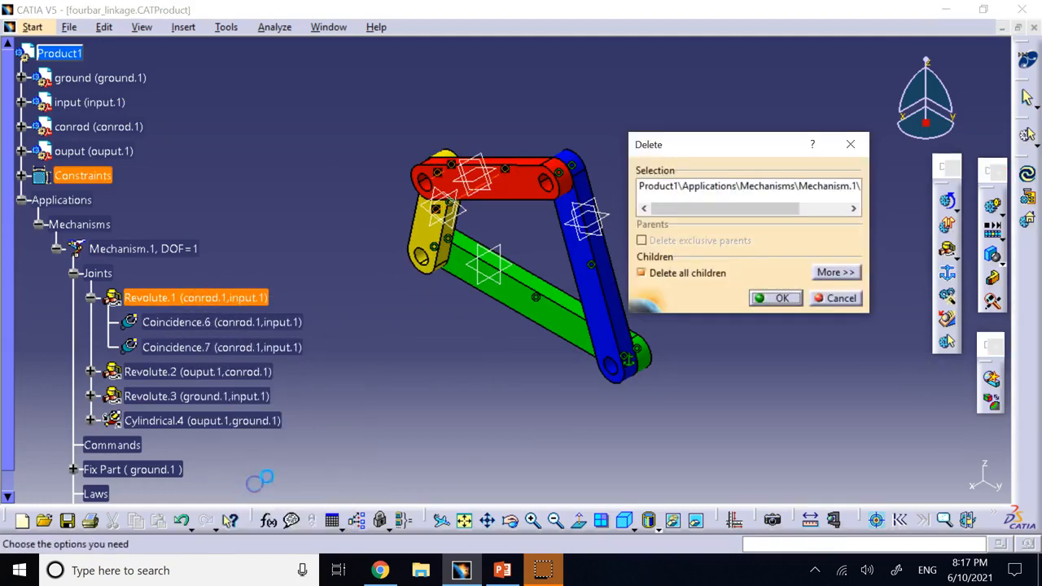
left_click(780, 299)
left_click(695, 277)
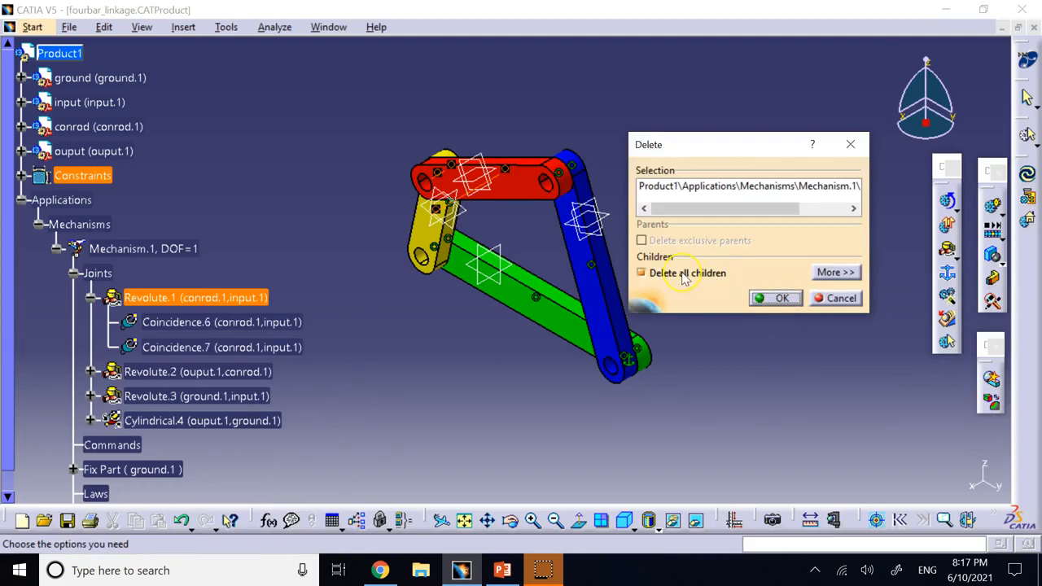
left_click(780, 297)
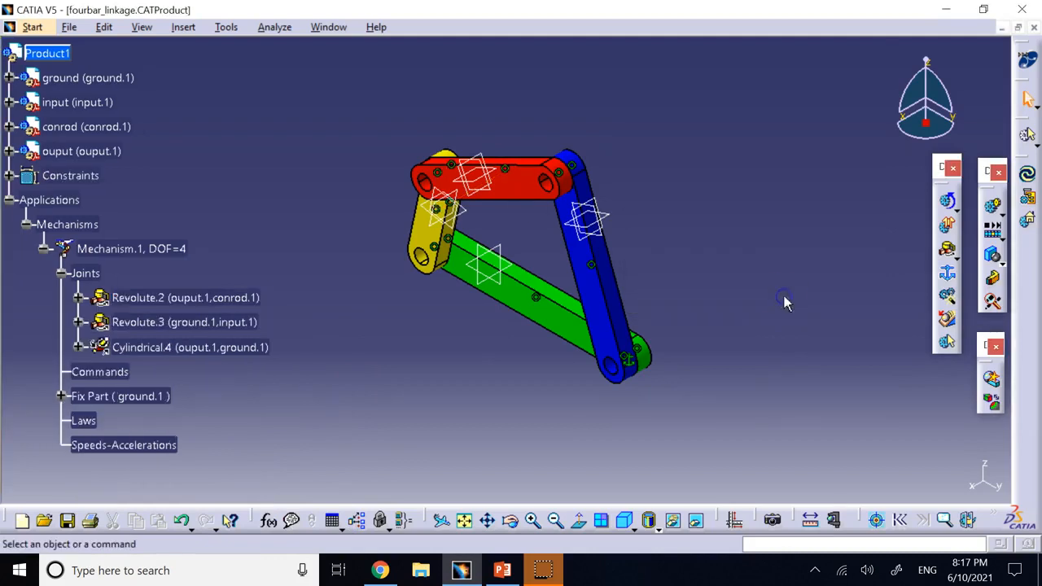
left_click(764, 291)
left_click(9, 176)
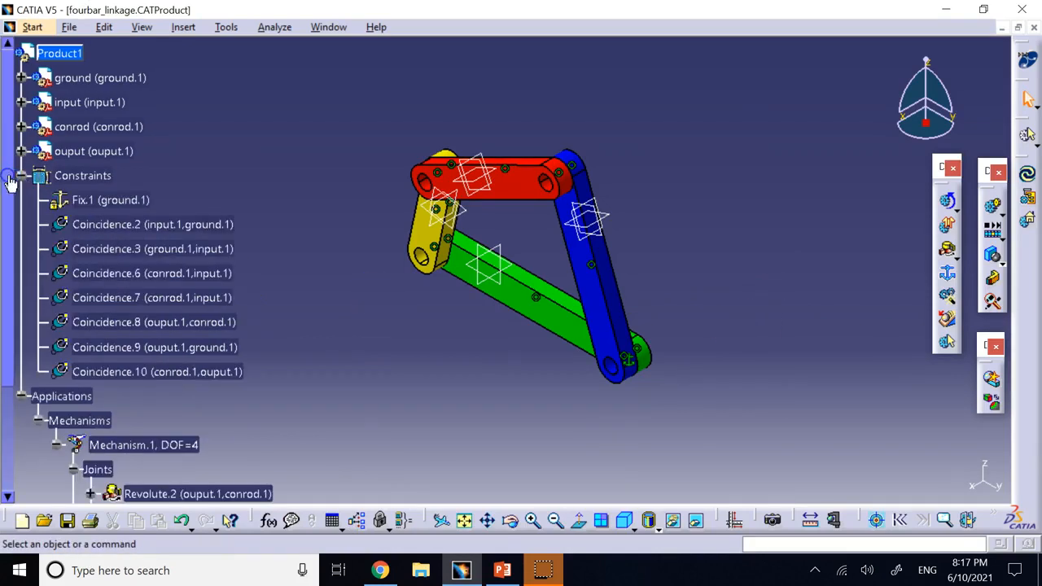
left_click(20, 178)
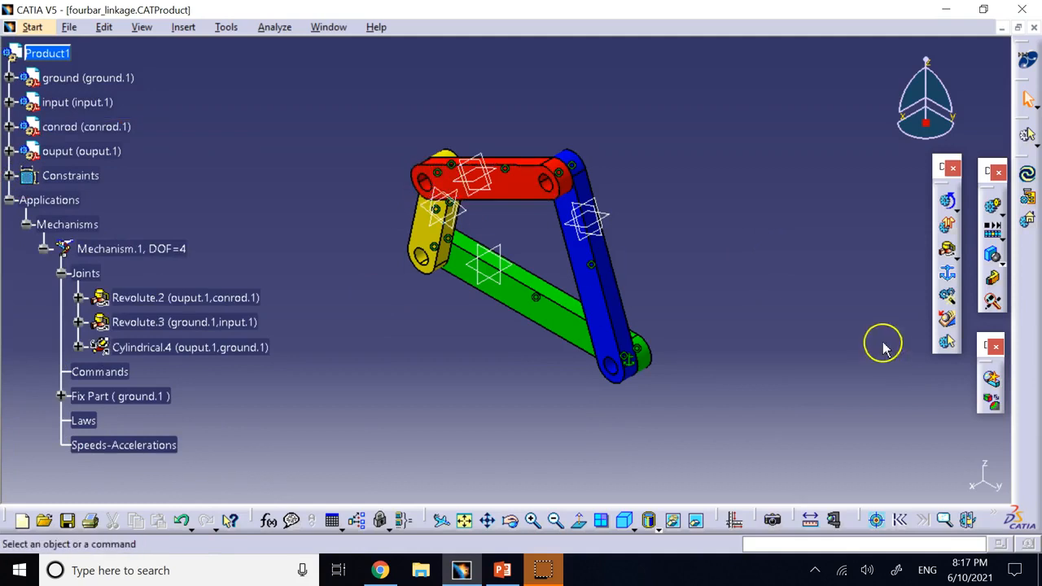
- Start a revolute joint in Mechanism.1 with the hole axes of conrod and input at their shared pivot as the two lines
left_click(947, 254)
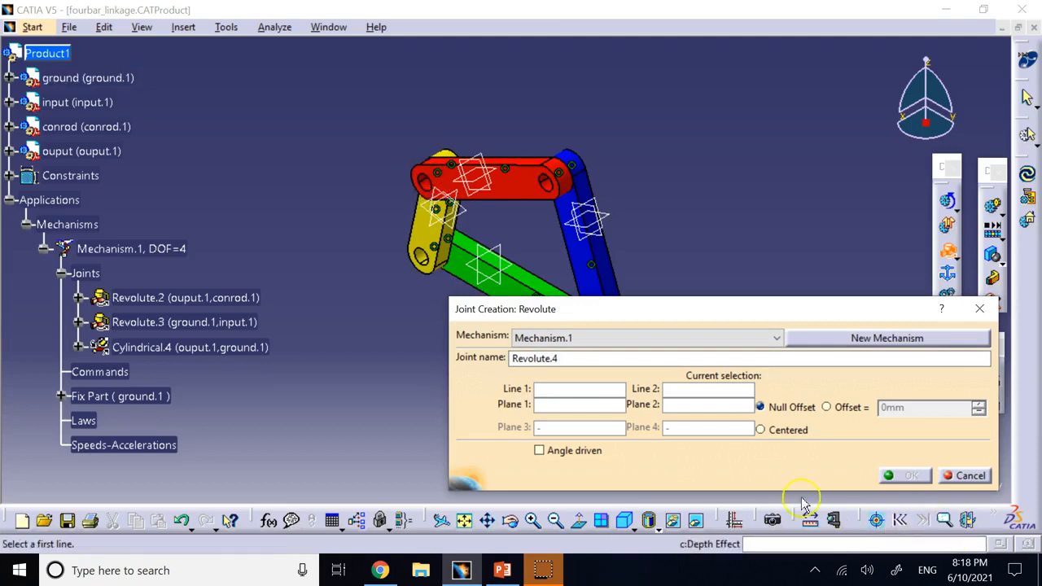
left_click(533, 521)
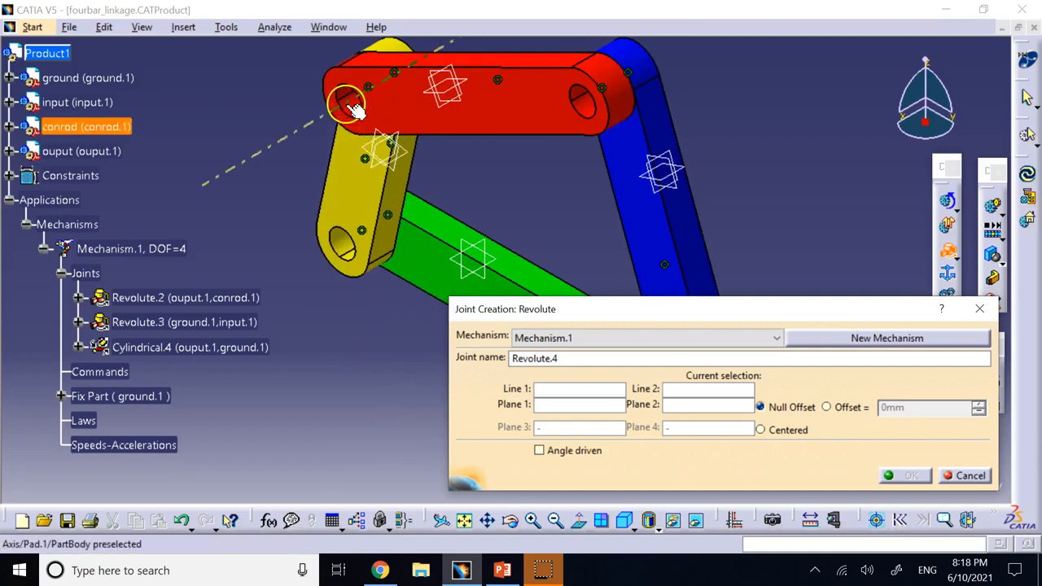
left_click(351, 106)
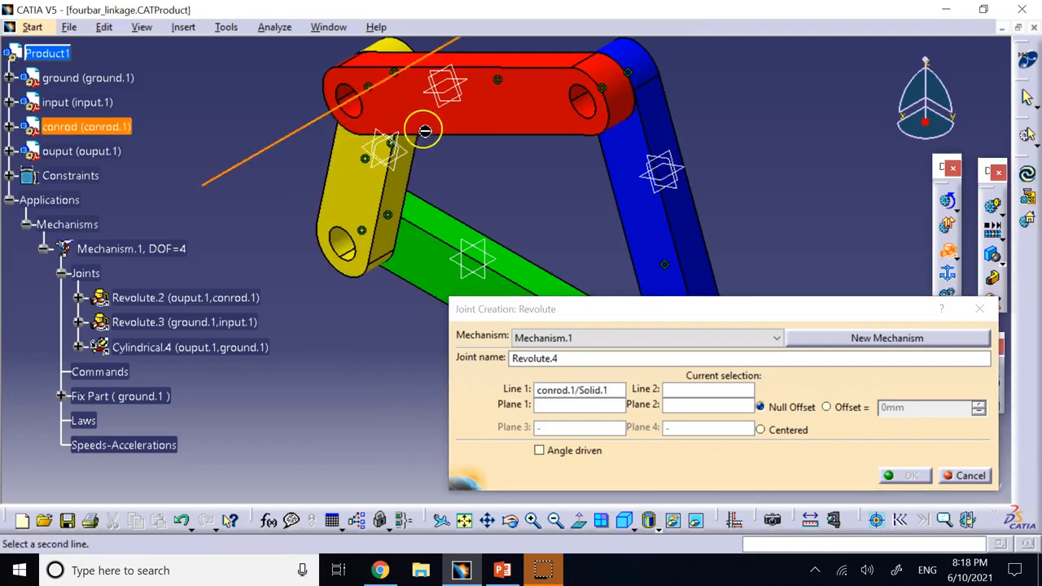
left_click(513, 527)
left_click_drag(515, 168, 369, 350)
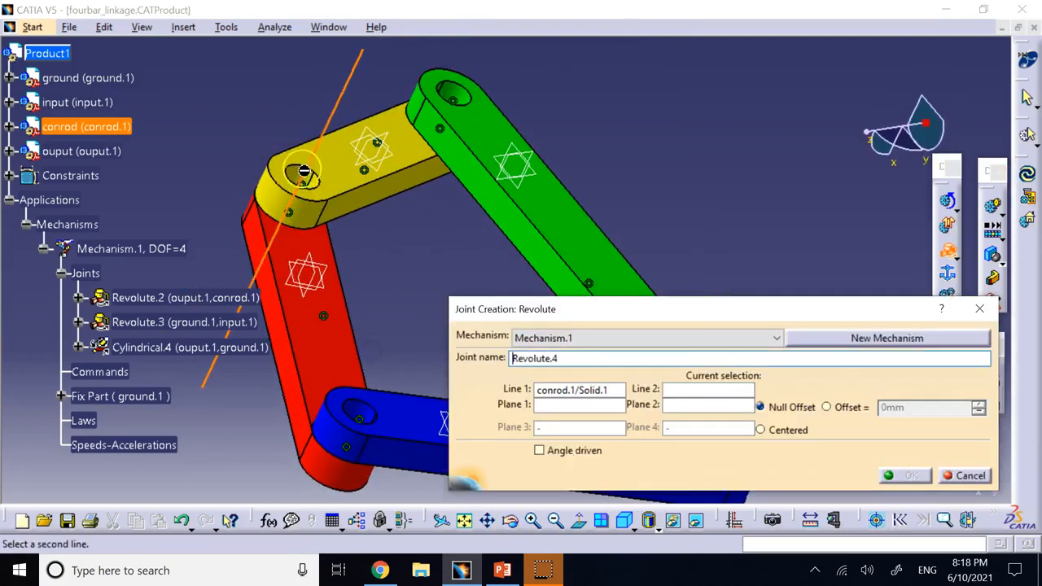
left_click(301, 181)
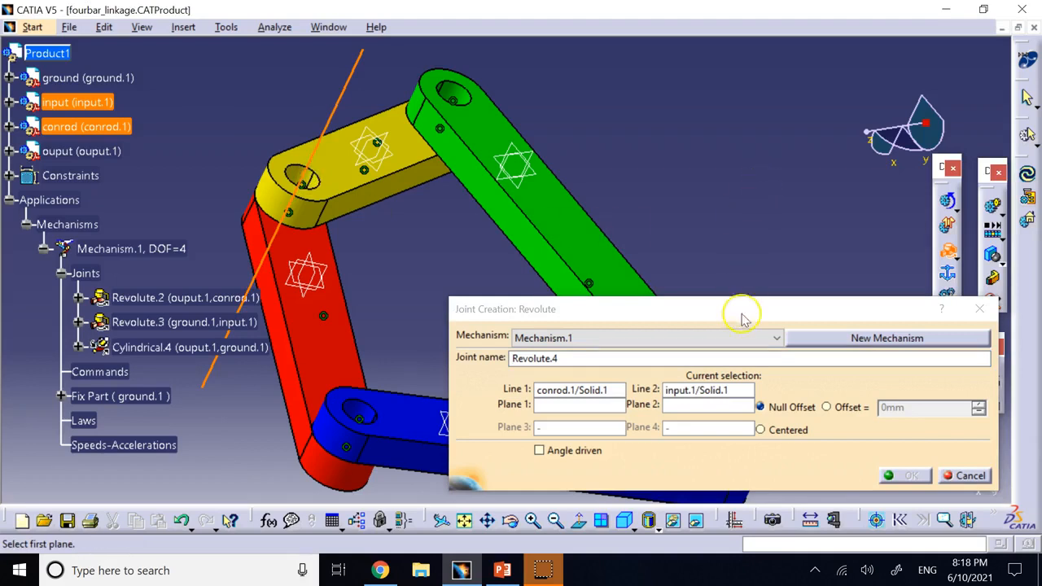
left_click(709, 391)
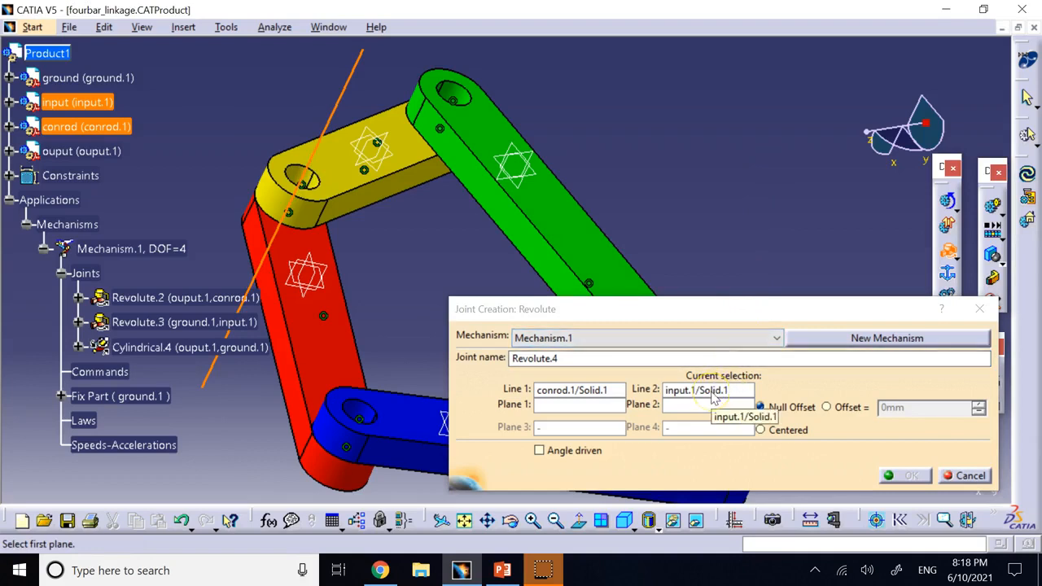
left_click(332, 214)
left_click(556, 398)
left_click(679, 392)
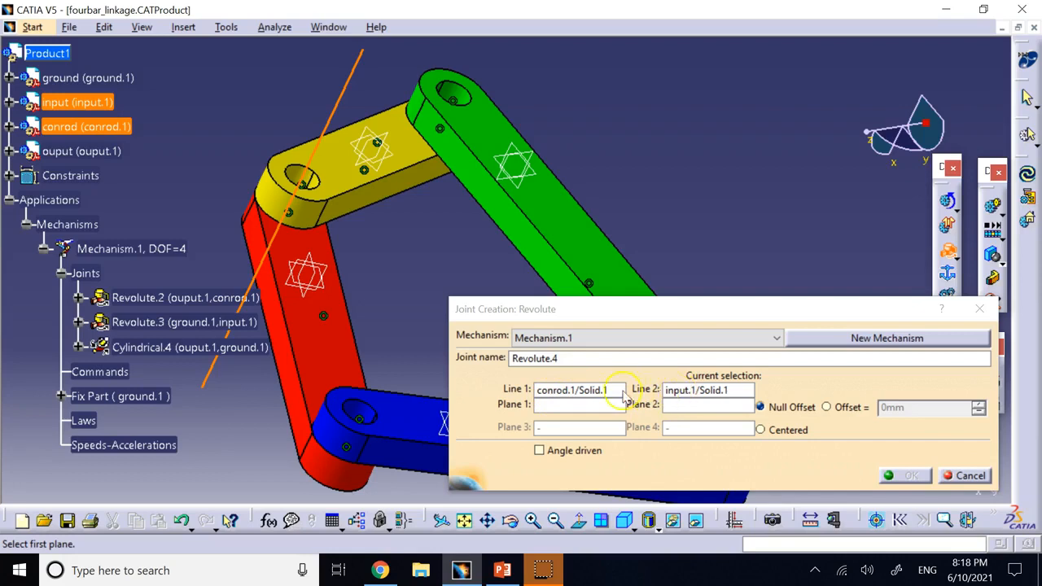
left_click(552, 395)
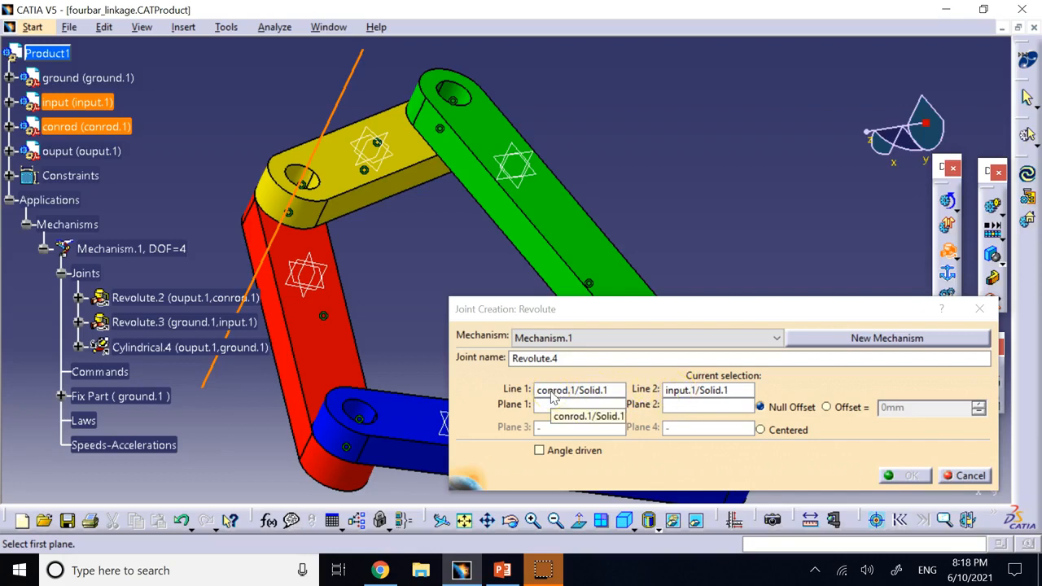
left_click(309, 259)
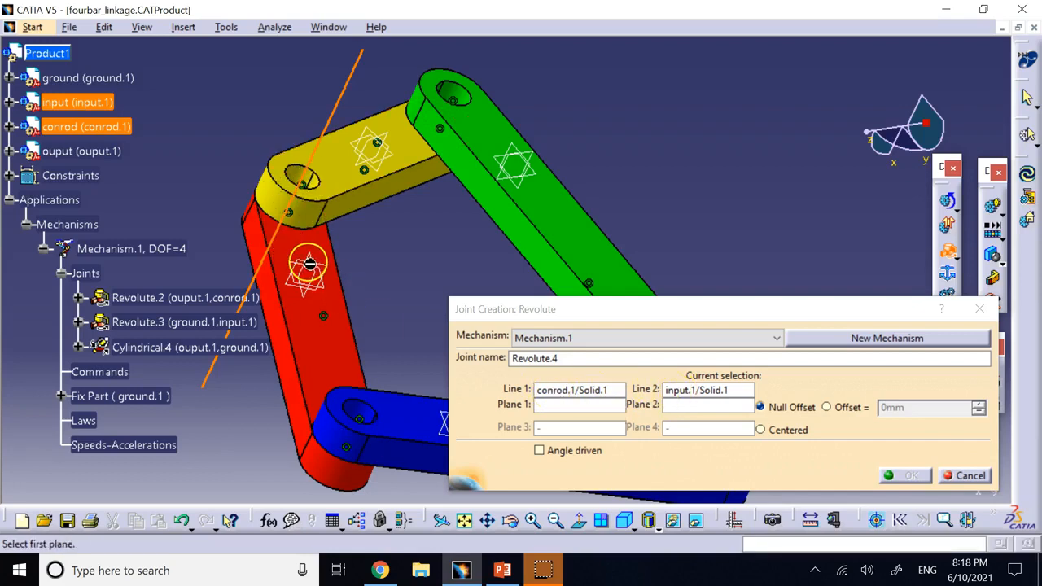
- Select the mating faces of conrod and input as the two planes with Null Offset and create the revolute joint
left_click(574, 407)
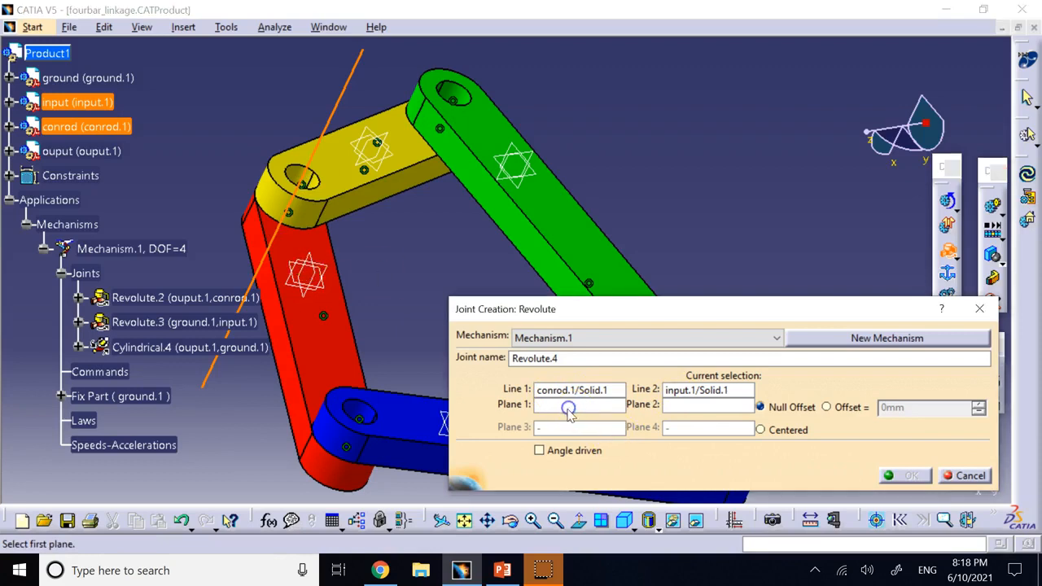
left_click(316, 370)
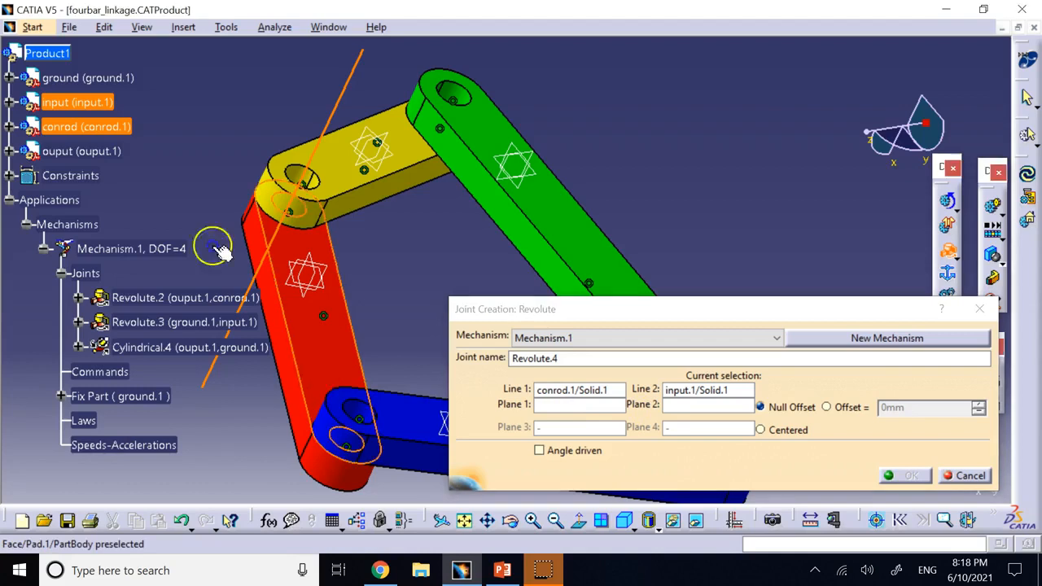
left_click(510, 521)
left_click_drag(353, 347, 570, 88)
left_click(423, 136)
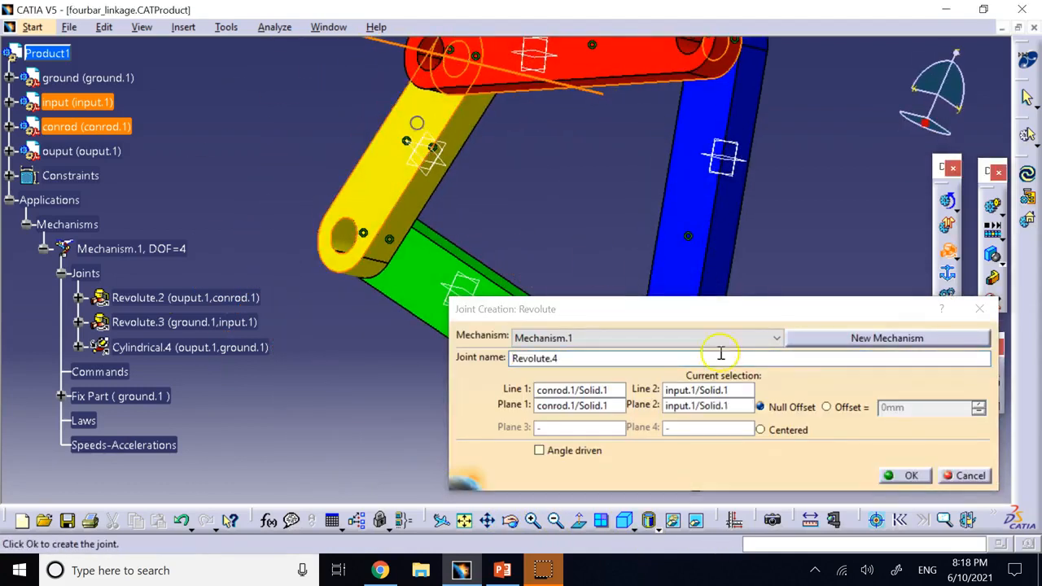
left_click(900, 475)
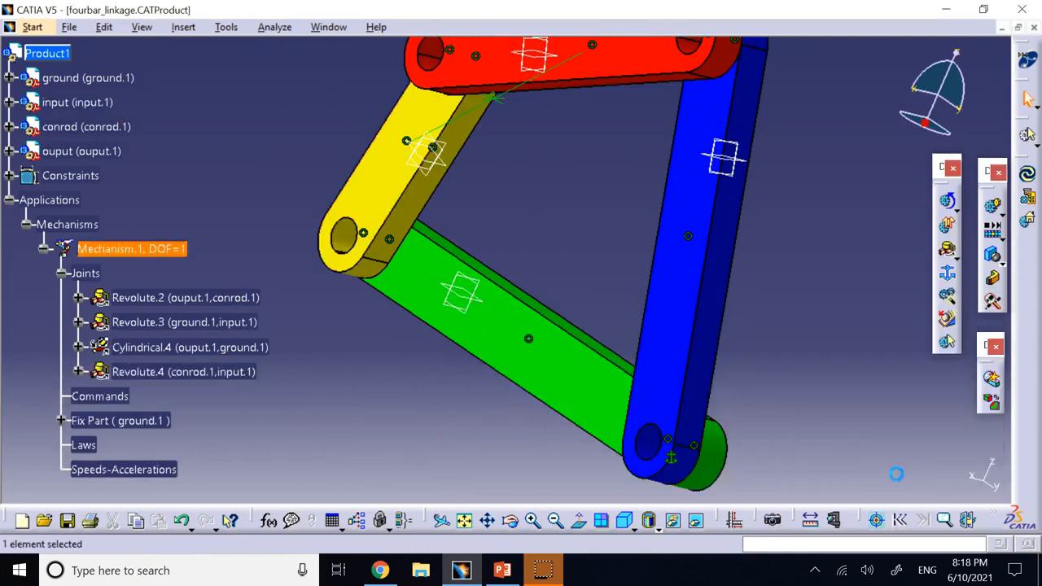
- Review the line and plane geometry of the new revolute joint between conrod and input, leave it unchanged, and collapse the joints branch
left_click(258, 193)
left_click(194, 374)
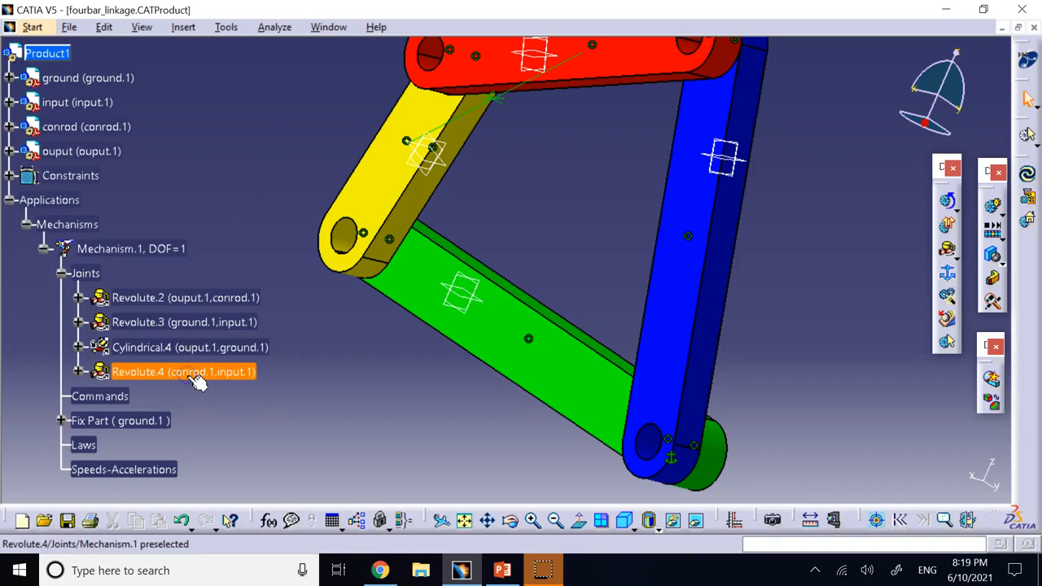
left_click(624, 519)
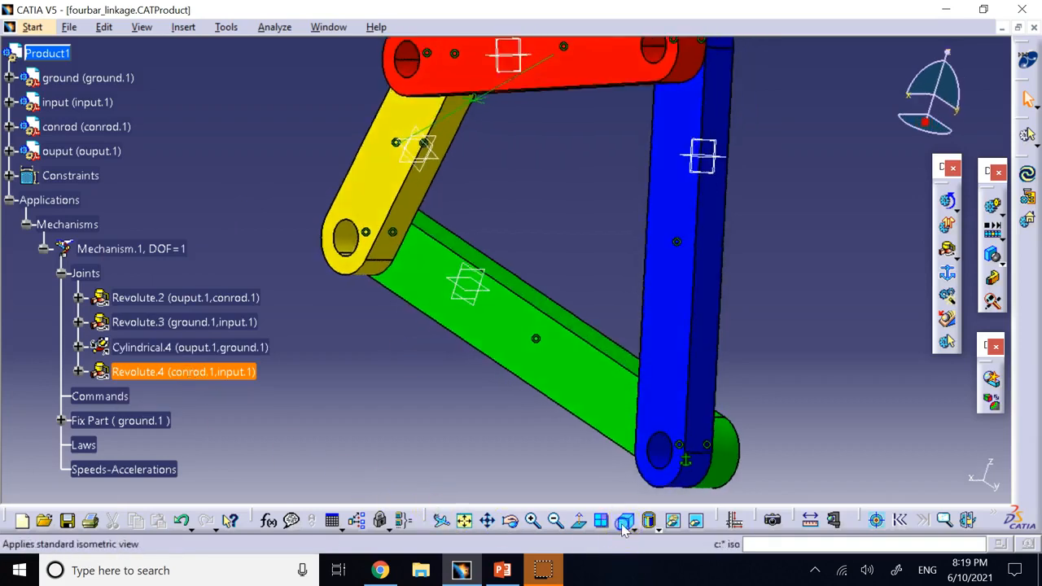
left_click(579, 520)
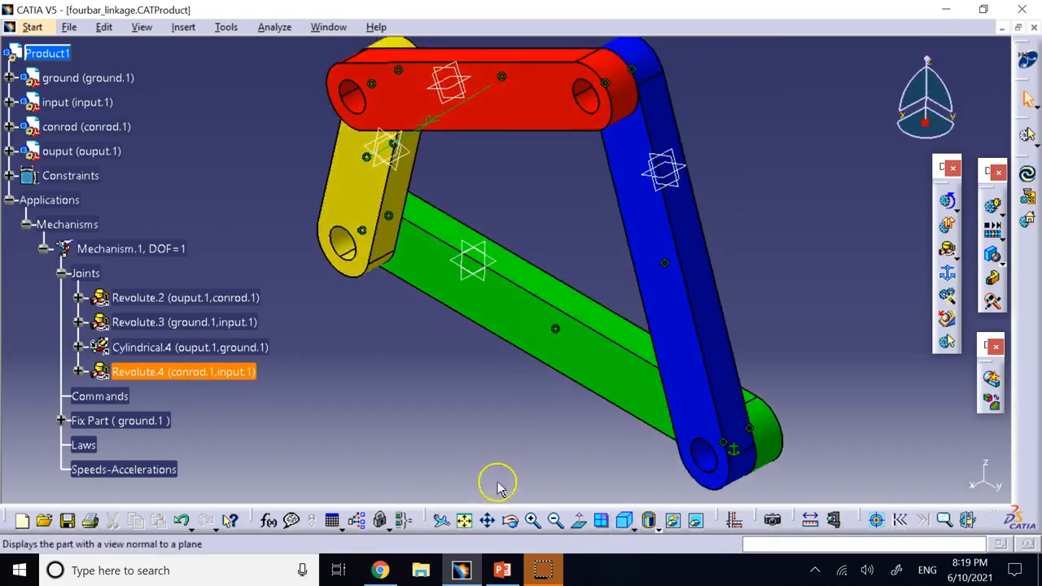
double_click(194, 375)
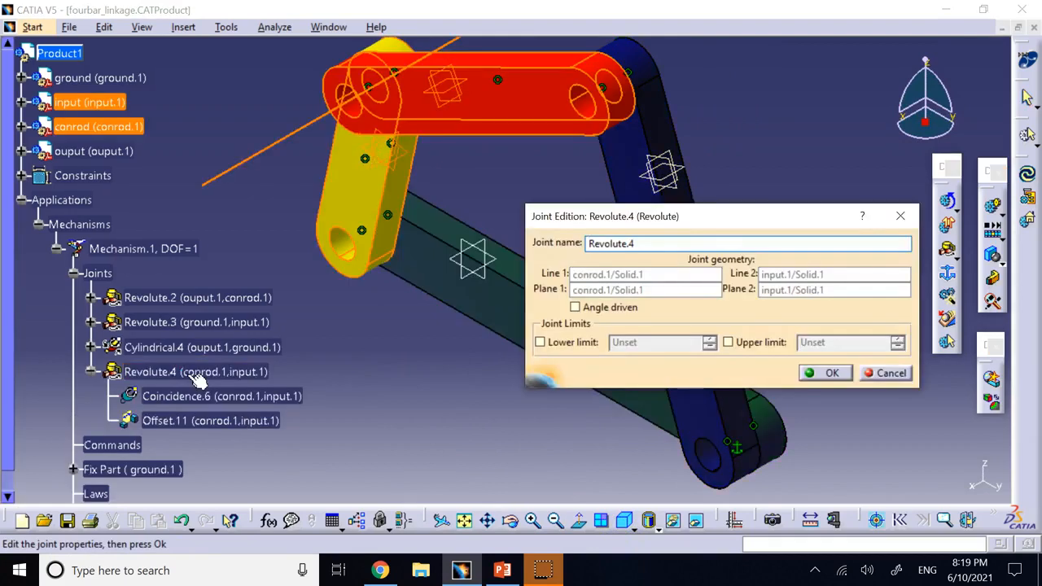
left_click(889, 372)
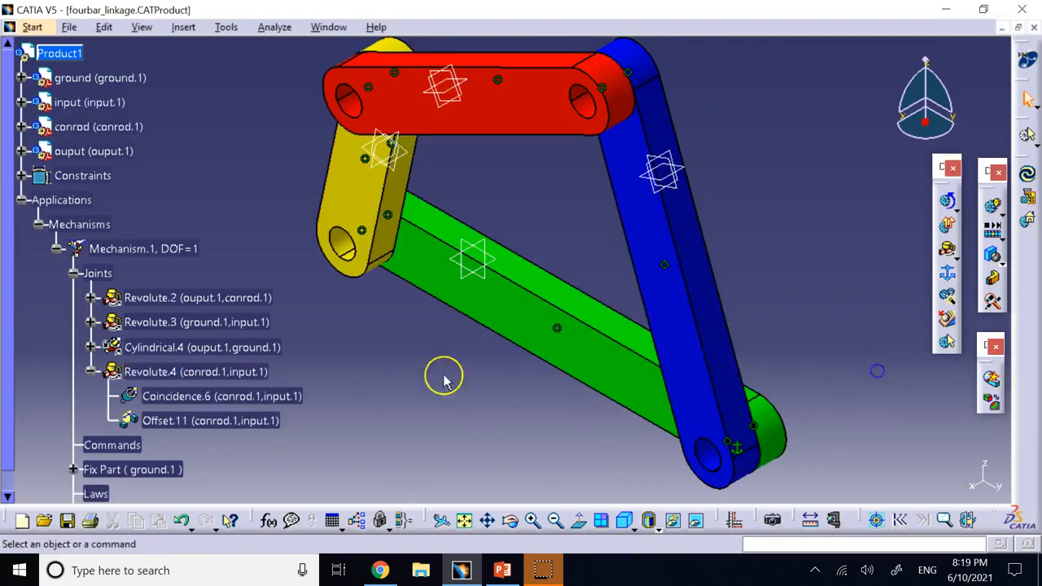
left_click(88, 371)
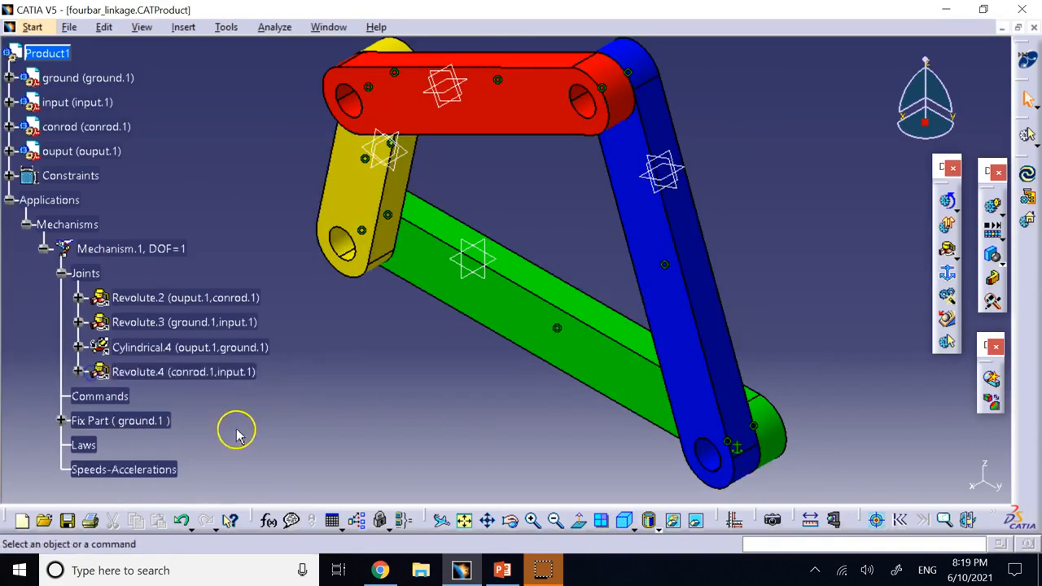
left_click(61, 274)
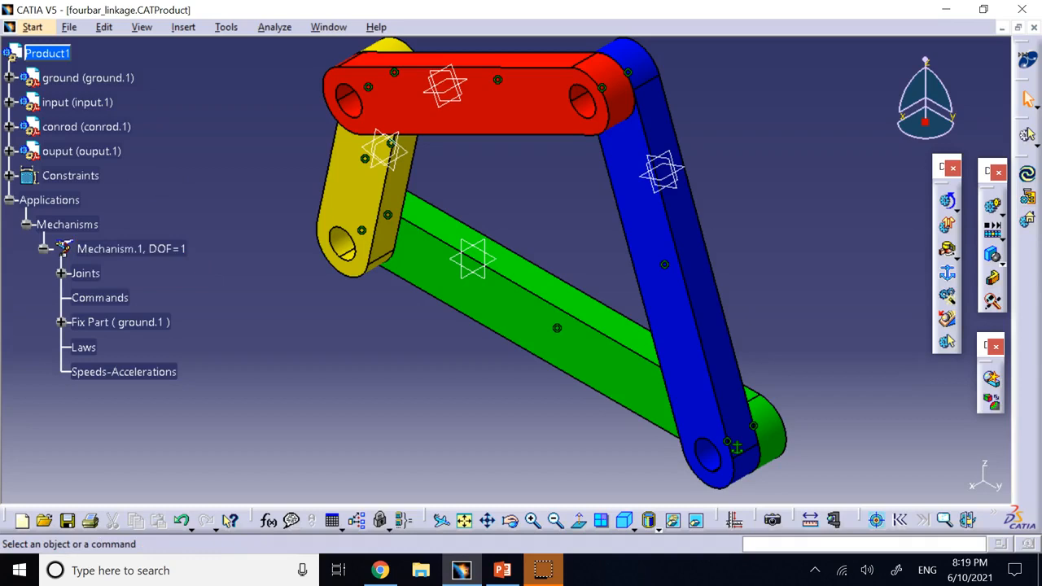
- Run a mechanism analysis of Mechanism.1 to check its degrees of freedom and number of commands
key("alt+Tab")
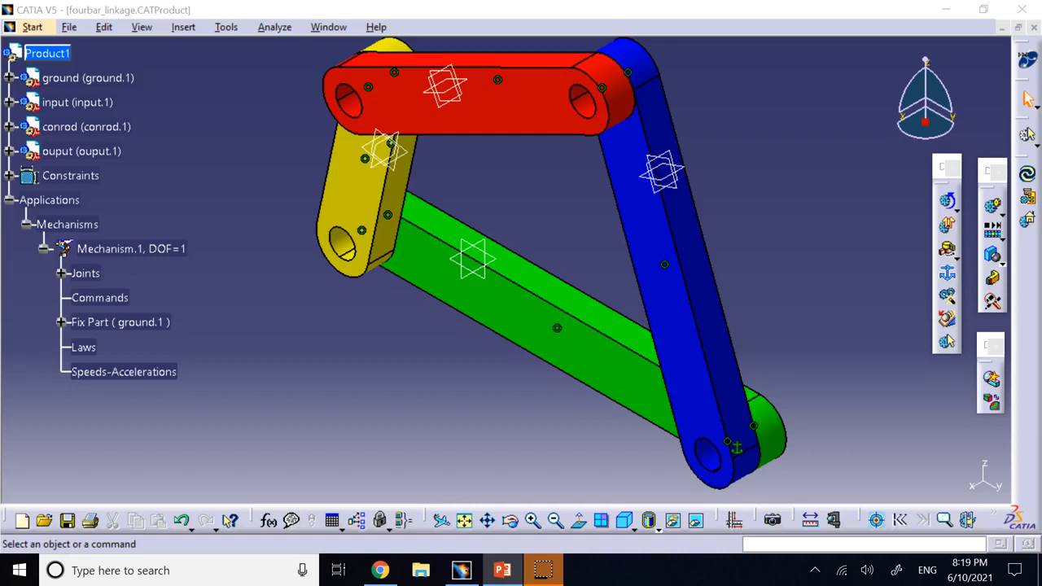
left_click(554, 518)
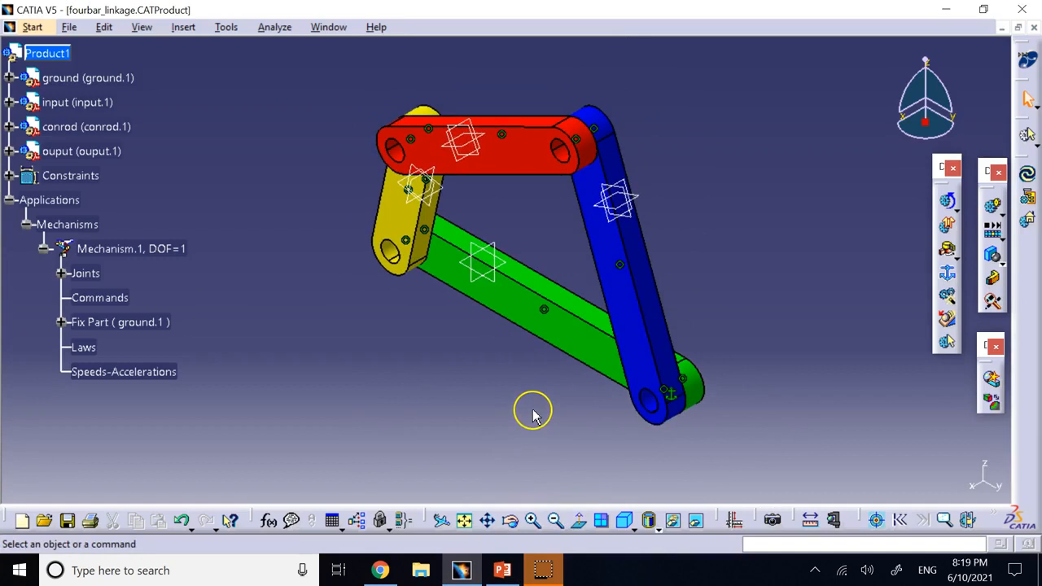
left_click(948, 344)
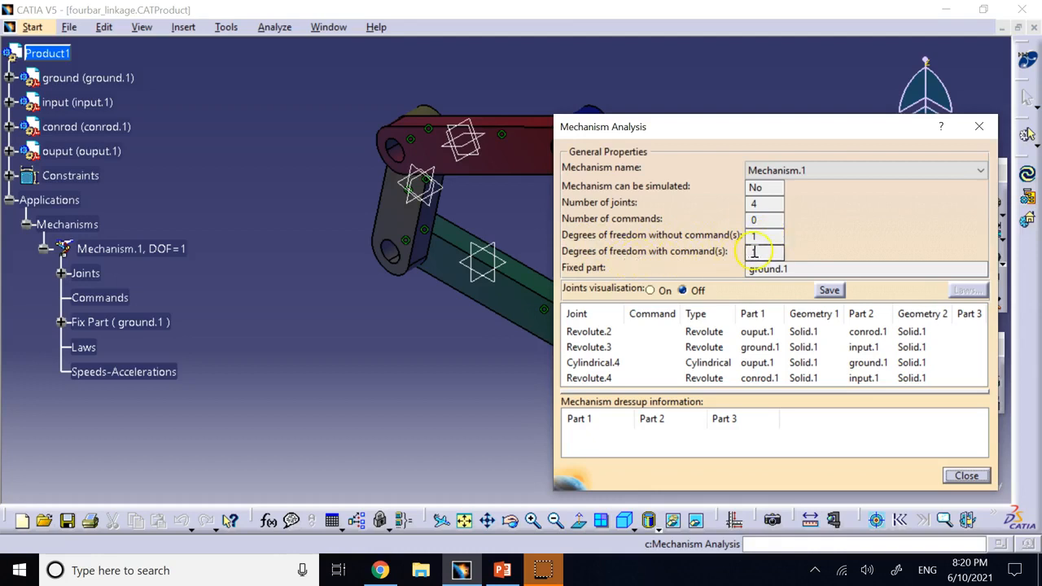
double_click(751, 219)
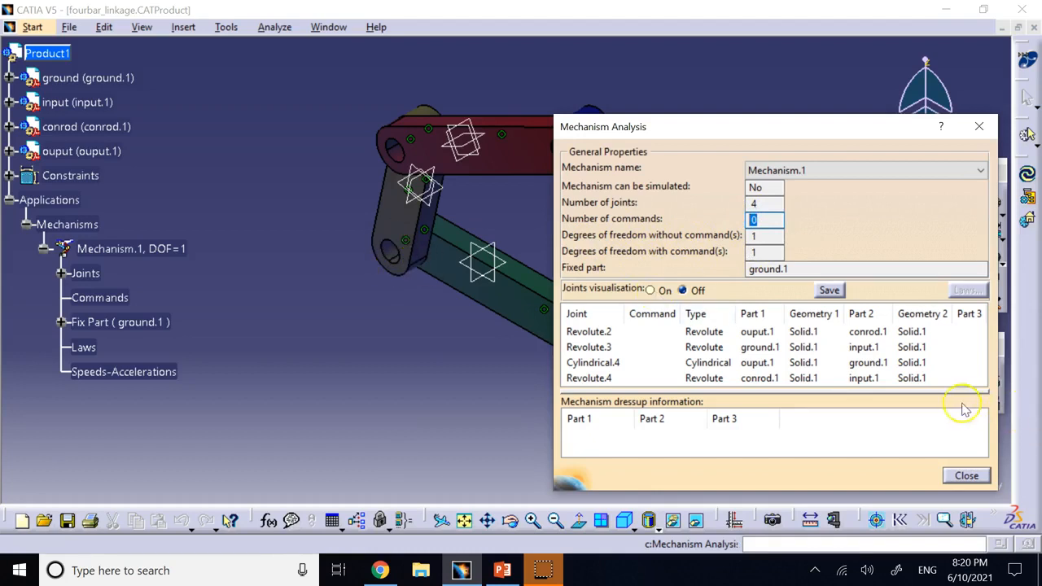
left_click(966, 477)
- Make the Revolute.3 joint between ground and input angle driven with limits of -360deg and 360deg, and collapse the joints branch
left_click(396, 259)
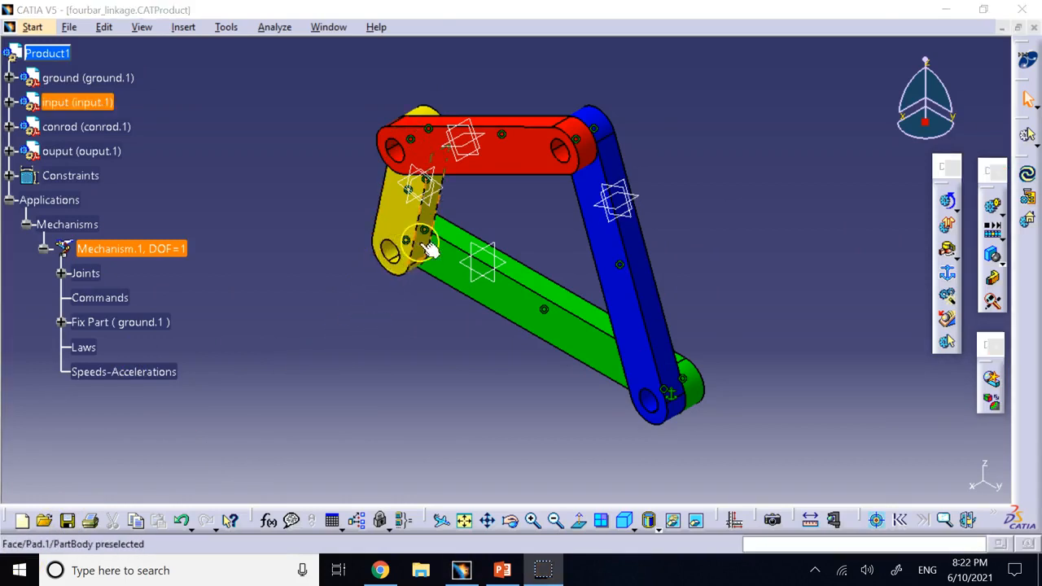
left_click(62, 274)
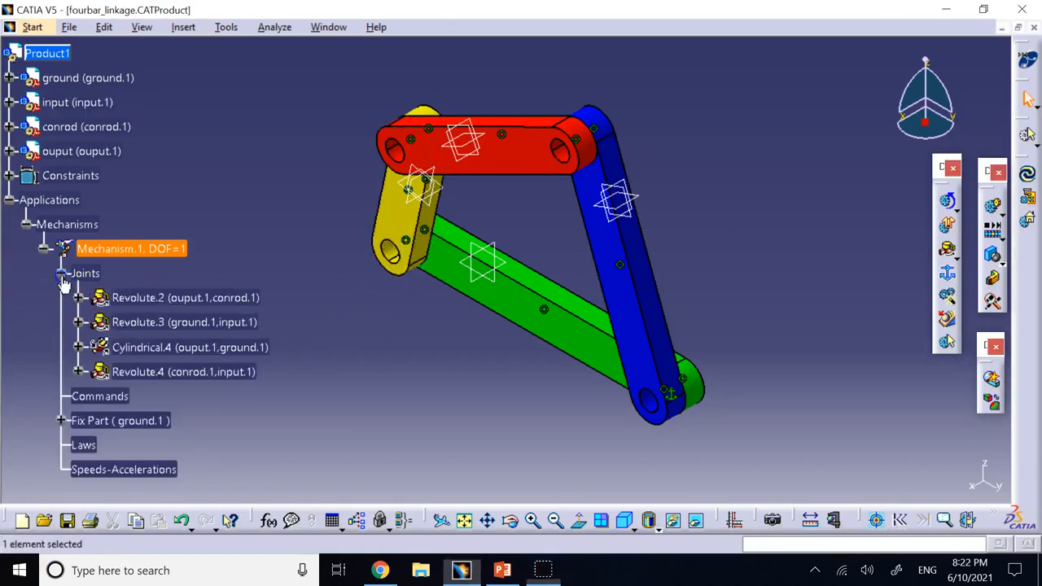
double_click(140, 321)
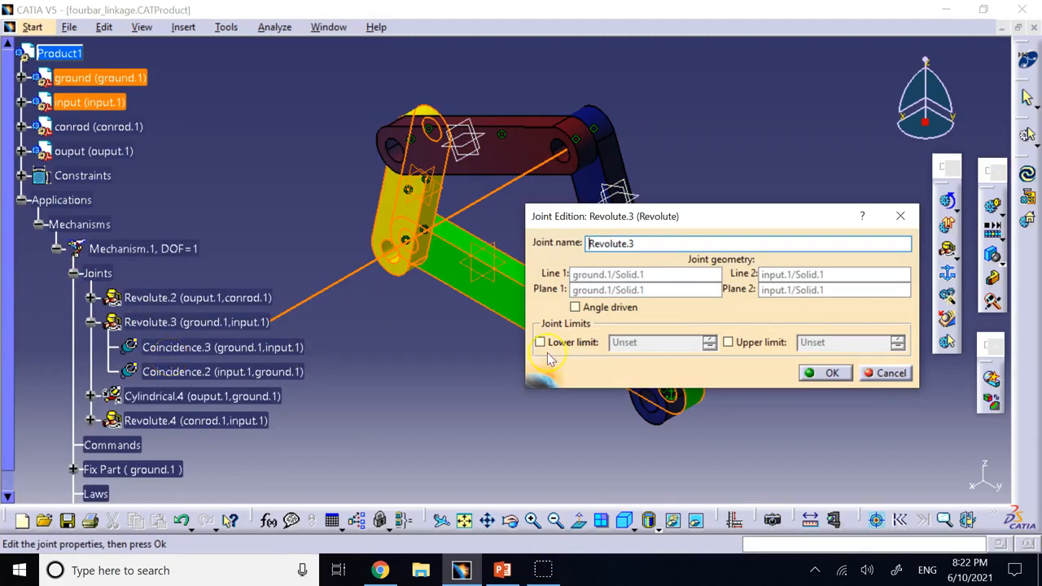
left_click(583, 310)
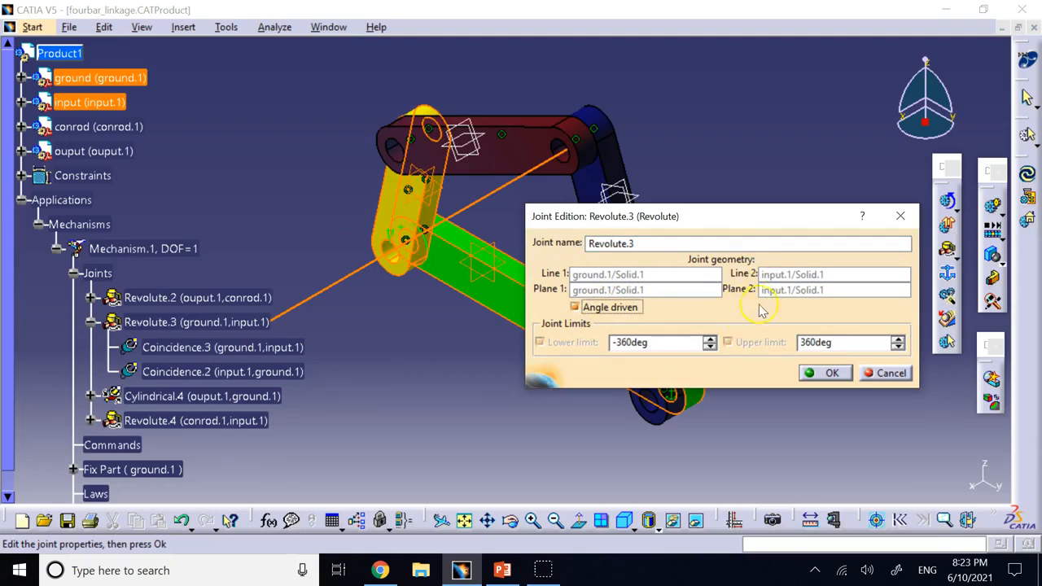
left_click(626, 346)
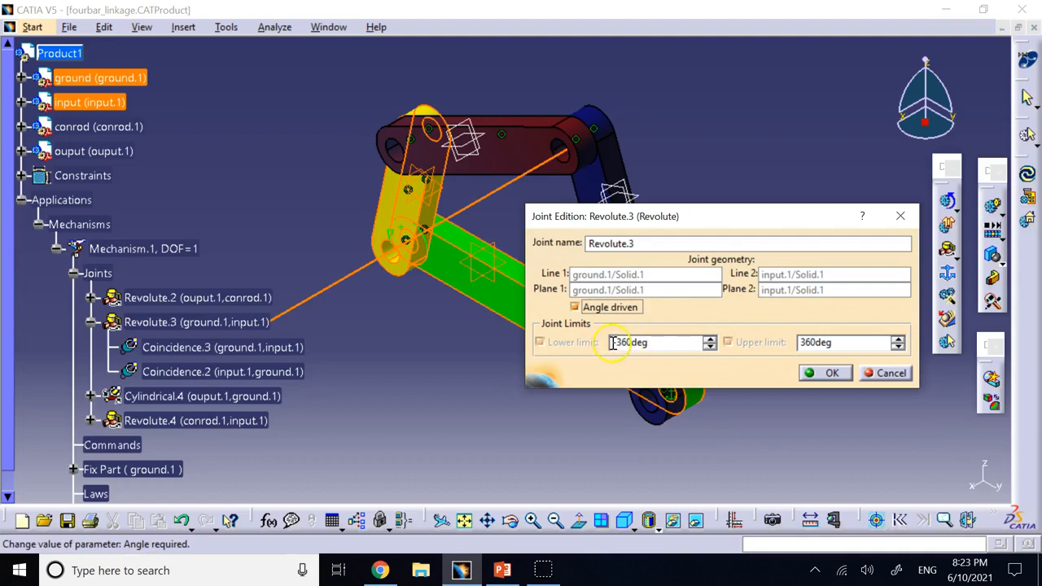
left_click(828, 373)
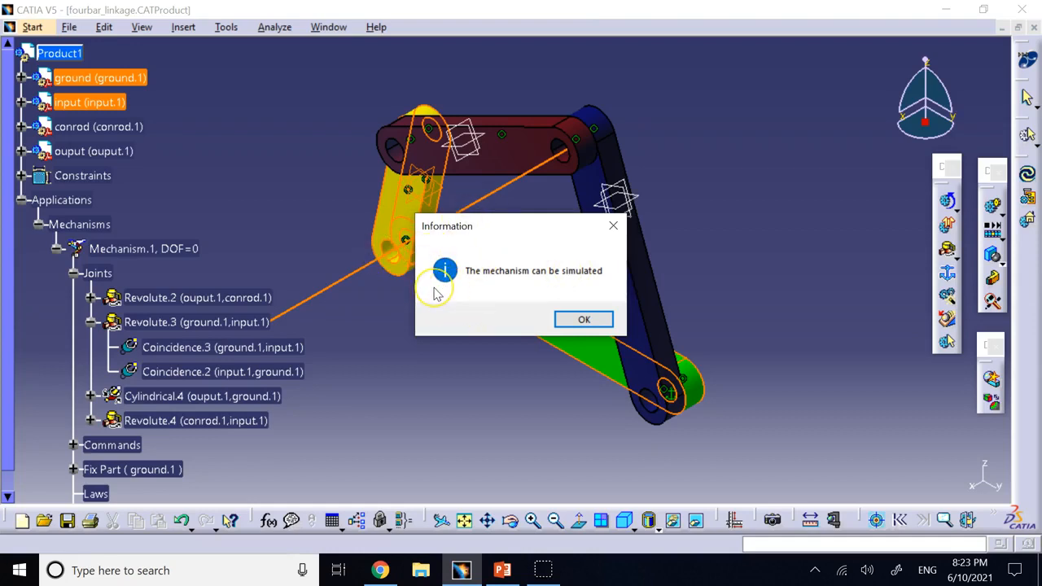
left_click(592, 322)
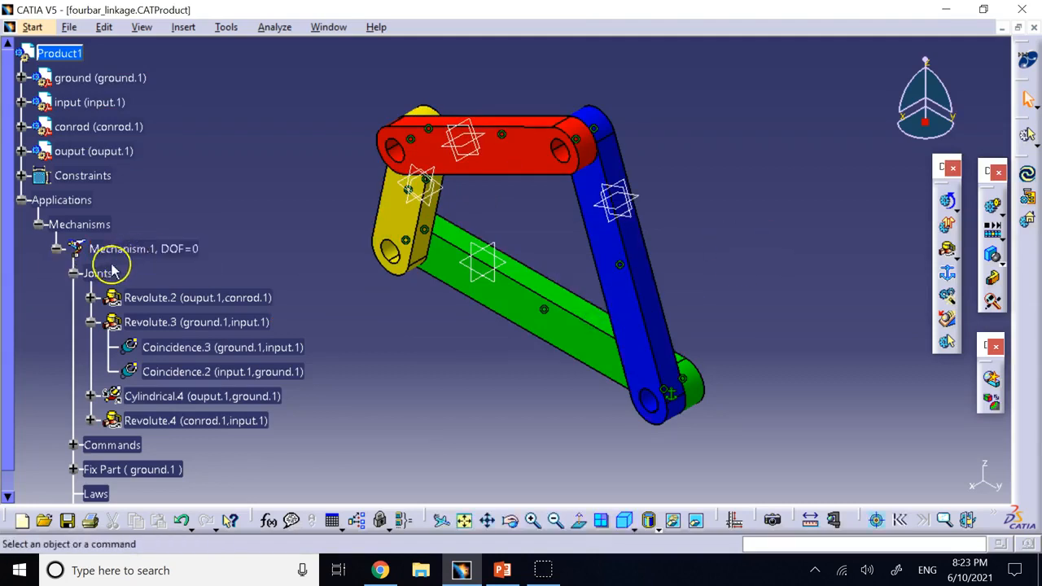
left_click(73, 273)
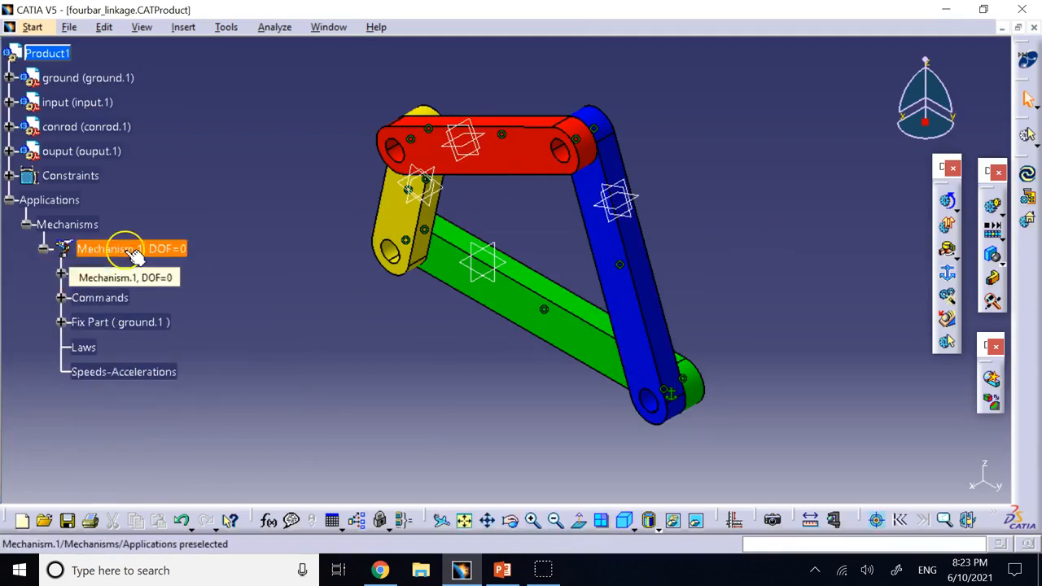
- Analyse Mechanism.1 again to check the degrees of freedom with commands and whether it can be simulated
left_click(947, 342)
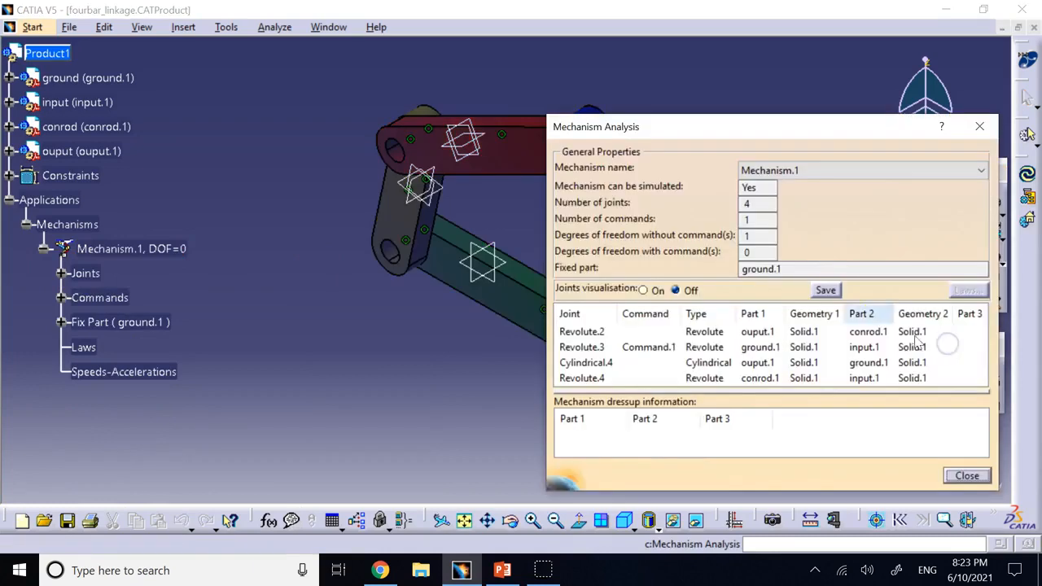
left_click(748, 253)
left_click_drag(748, 254, 727, 252)
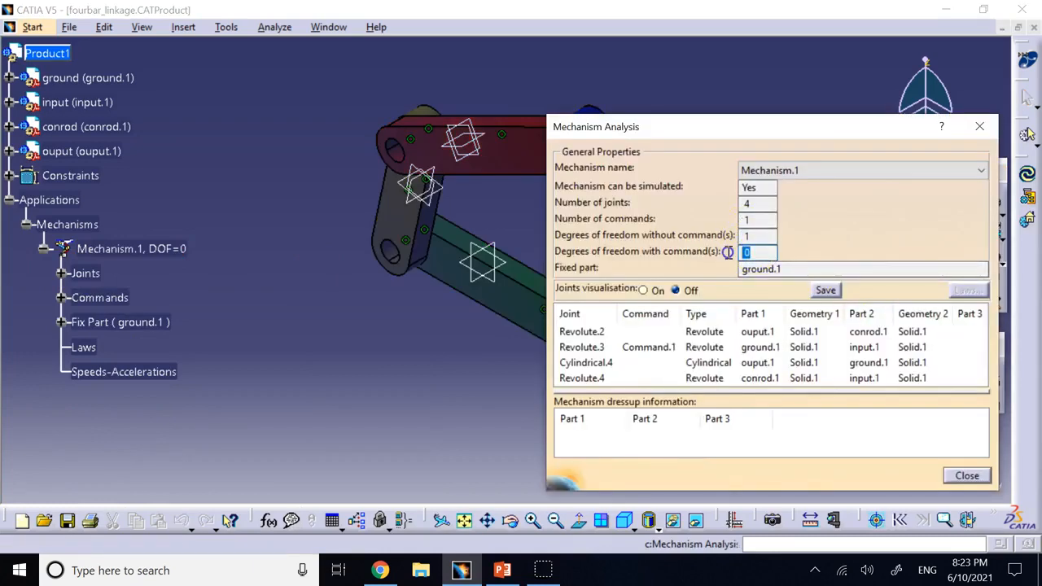
double_click(742, 187)
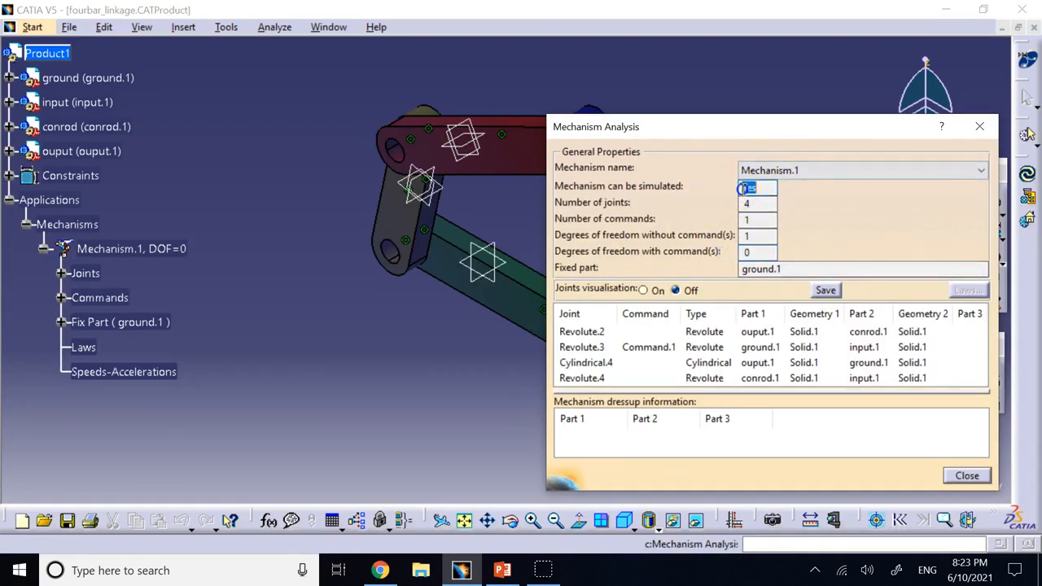
- Close the mechanism analysis and create a simulation based on Mechanism.1
left_click(962, 478)
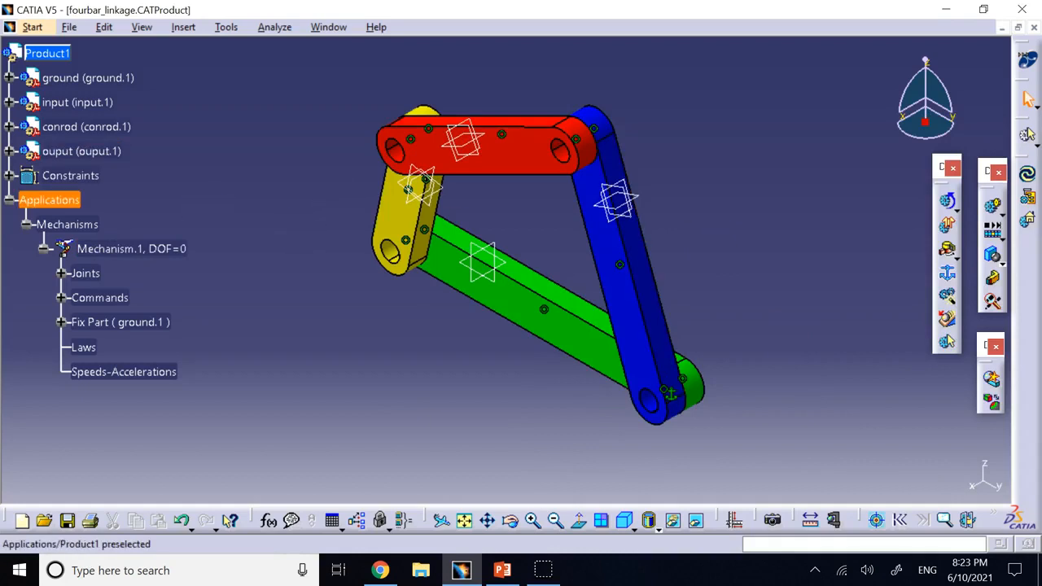
key("alt+Tab")
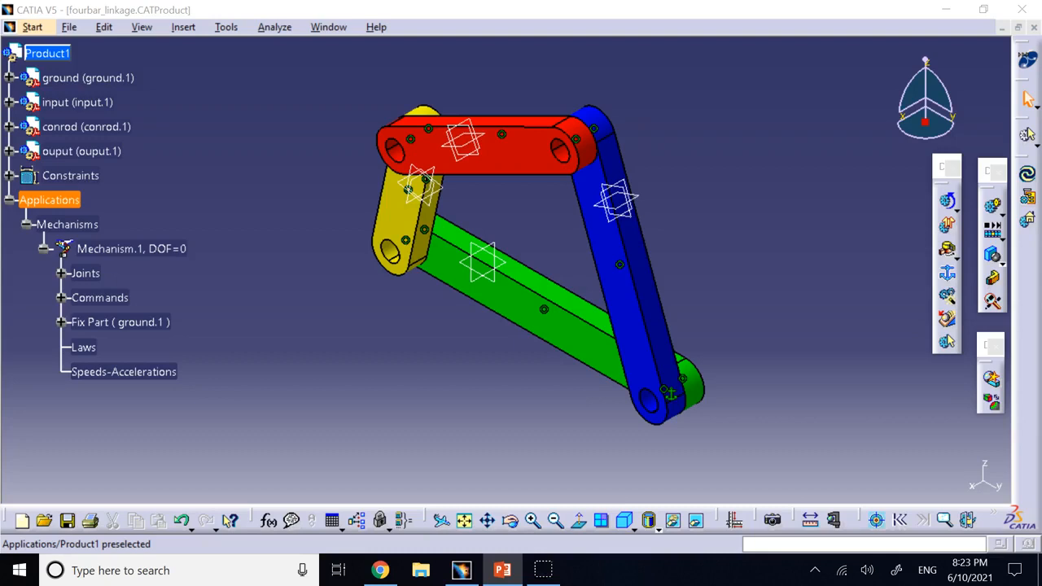
left_click(996, 213)
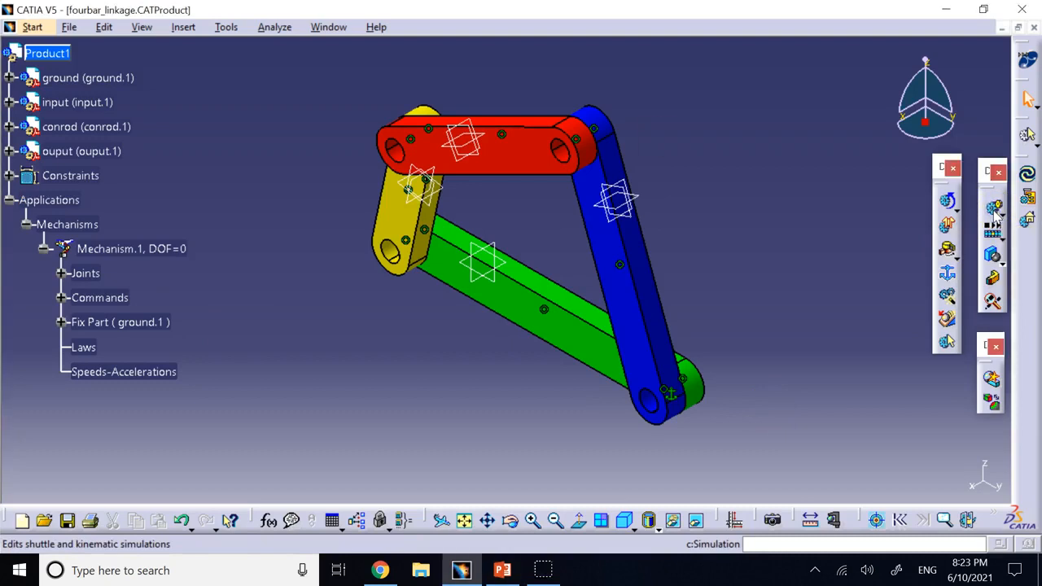
left_click(995, 214)
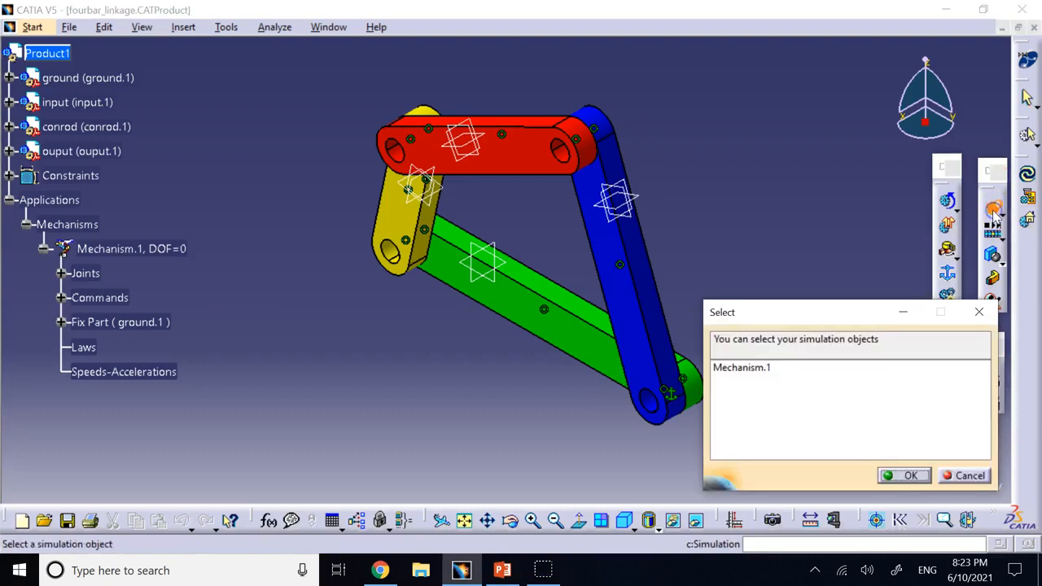
left_click(735, 370)
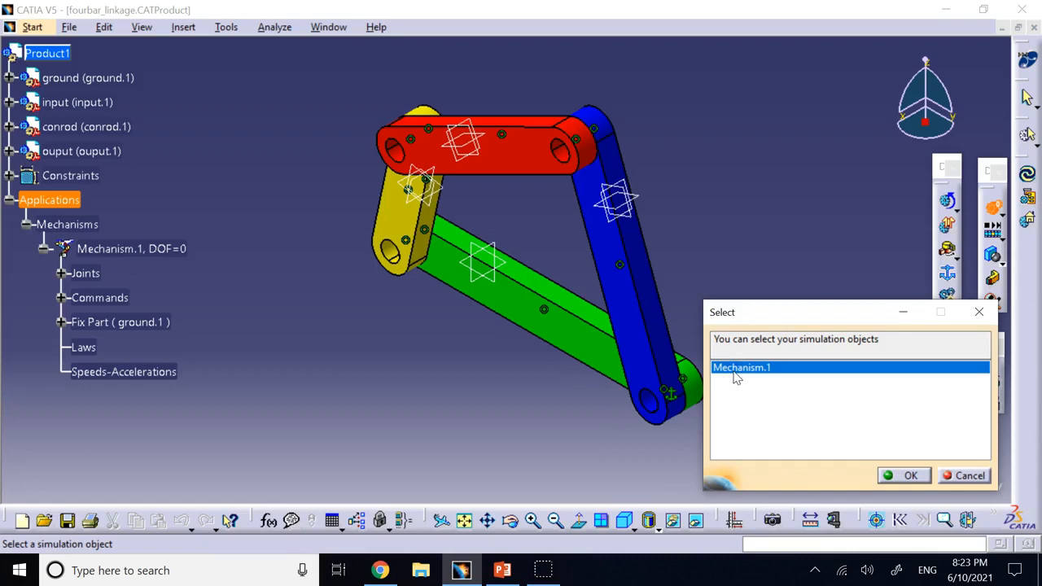
left_click(902, 475)
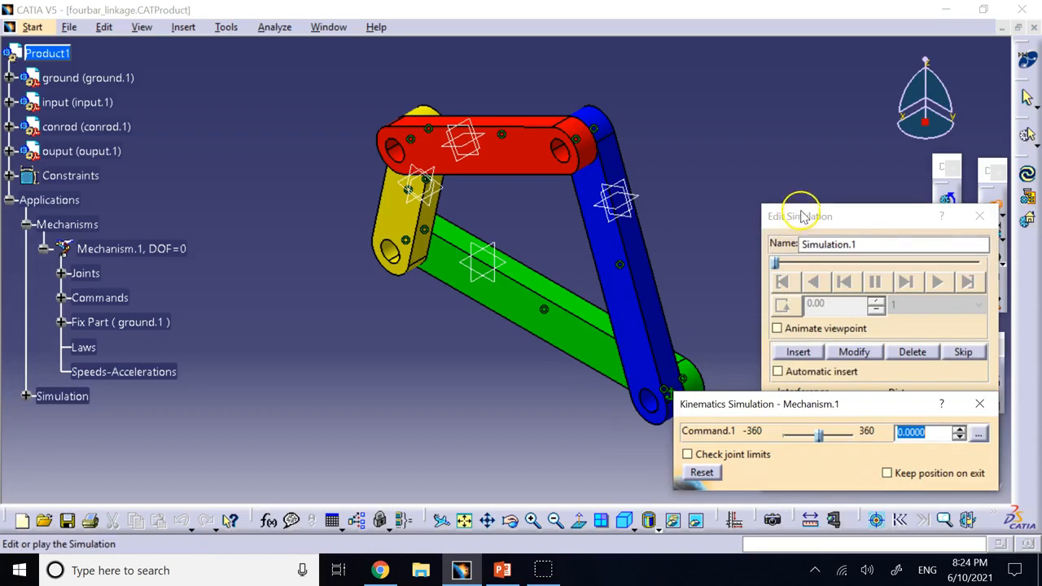
- Move the kinematics simulation dialog clear of the linkage and set Command.1 to its lower limit of -360
left_click_drag(780, 410, 284, 397)
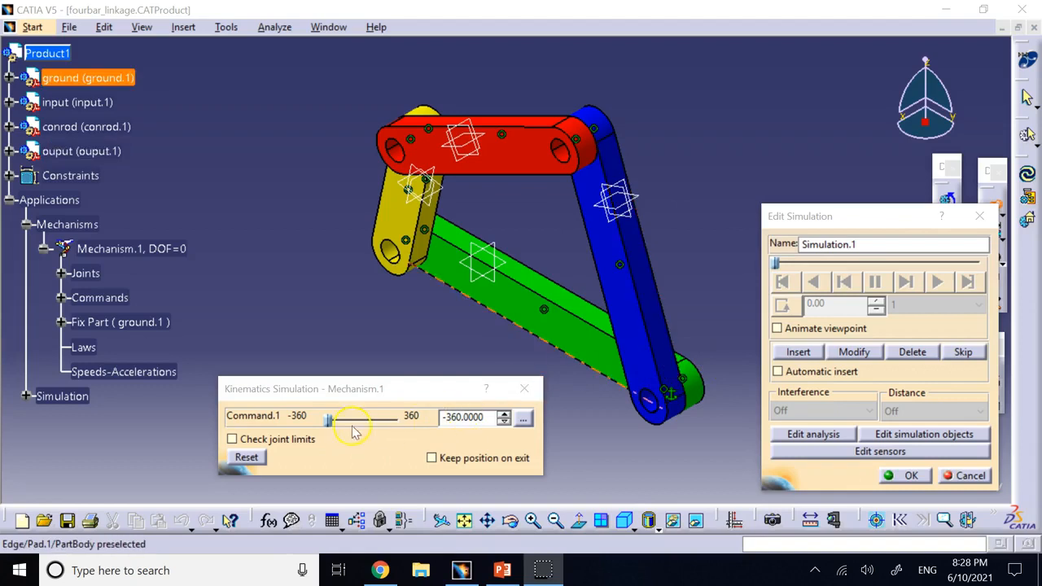
left_click_drag(343, 429, 310, 423)
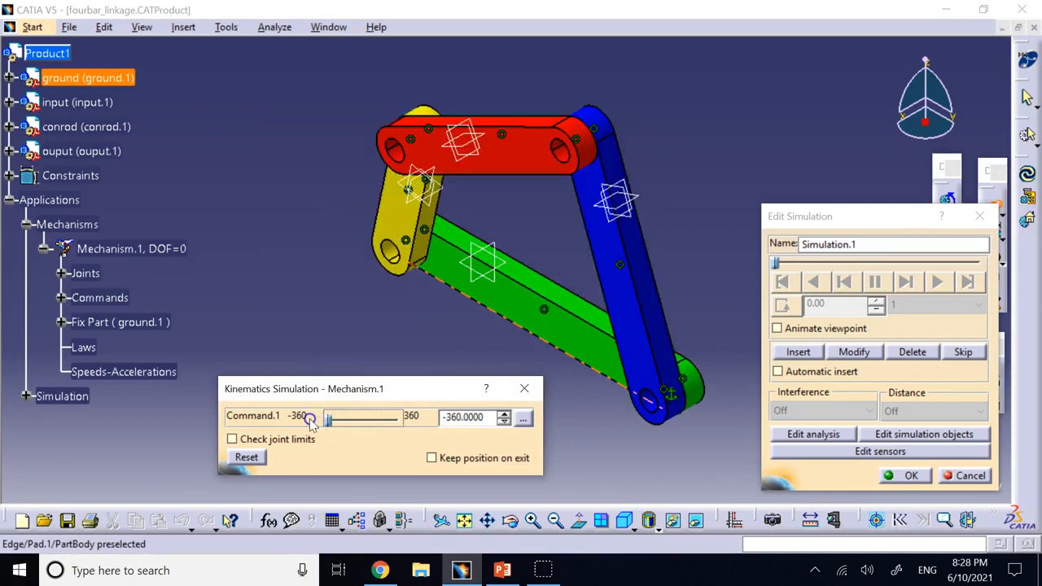
mouse_move(329, 429)
left_mouse_down()
mouse_move(402, 430)
mouse_move(315, 429)
left_mouse_up()
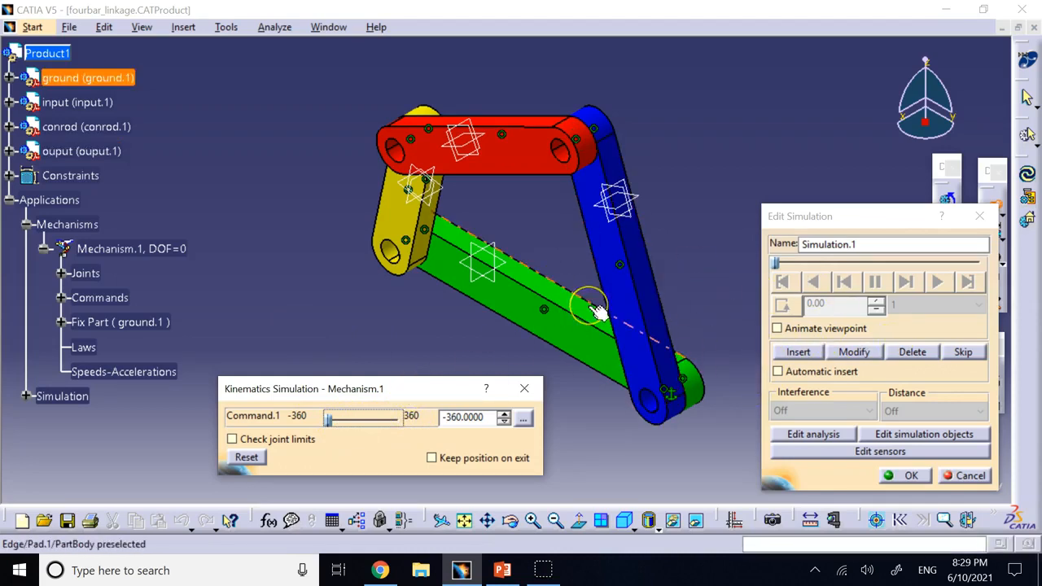
- Enable viewpoint animation and automatic insertion in Simulation.1, and insert the starting position as the first shot
left_click(778, 329)
left_click(778, 371)
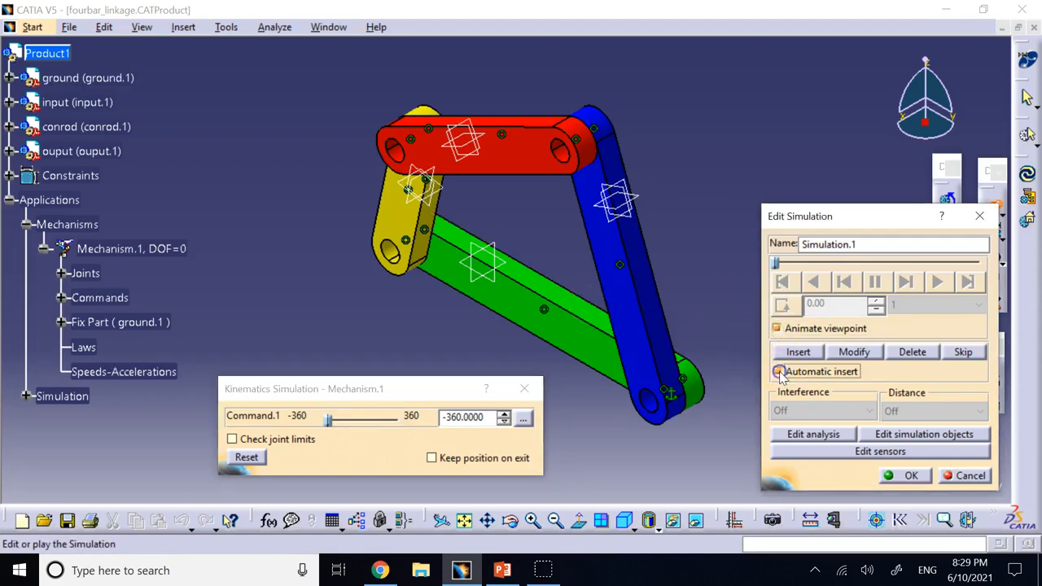
left_click(800, 352)
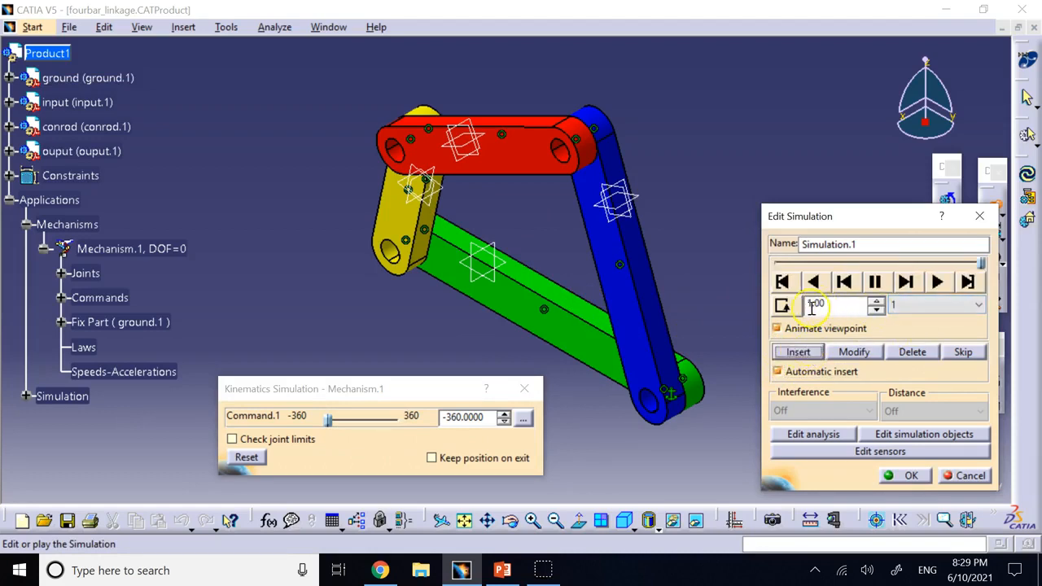
- Set the interpolation step to 0.1, record Command.1 moving to 360, and accept Simulation.1
left_click(937, 307)
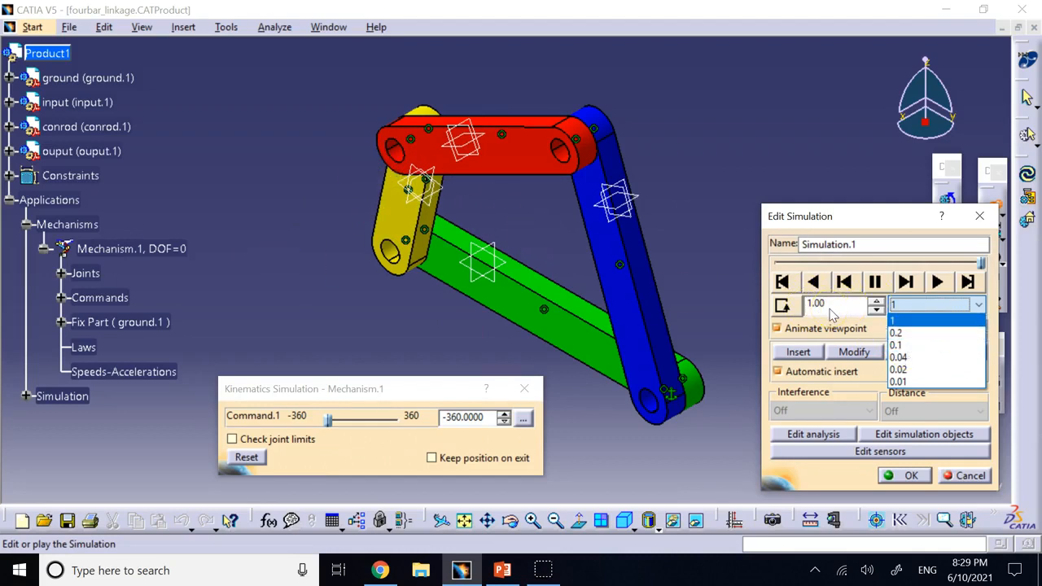
left_click(909, 346)
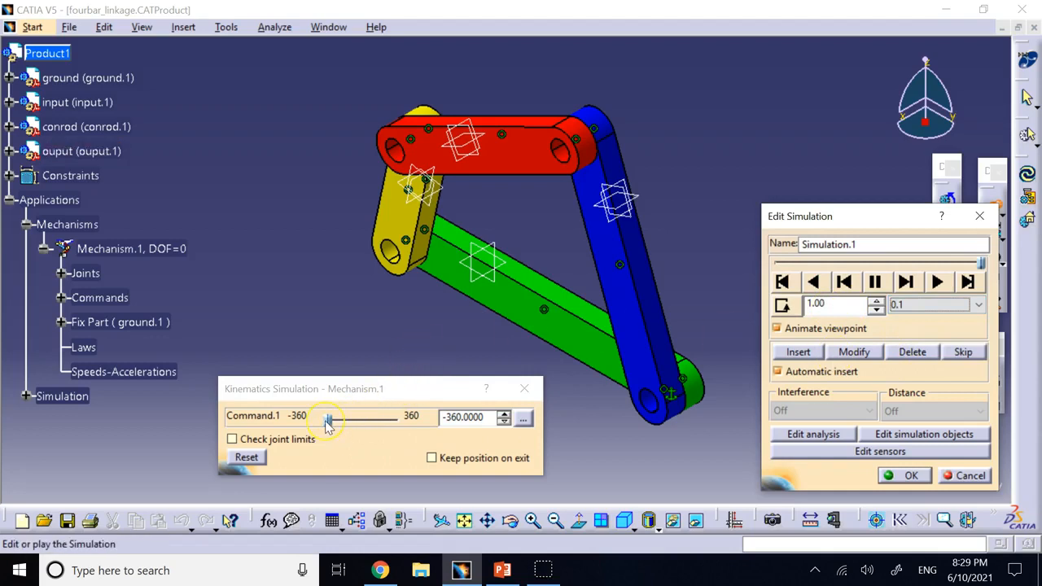
left_click_drag(326, 423, 409, 429)
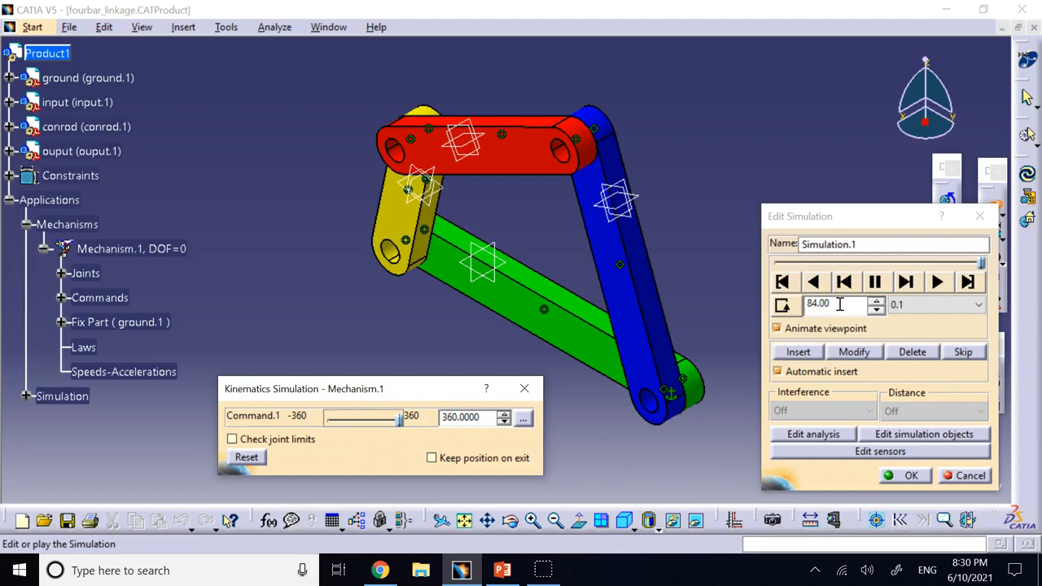
left_click(905, 476)
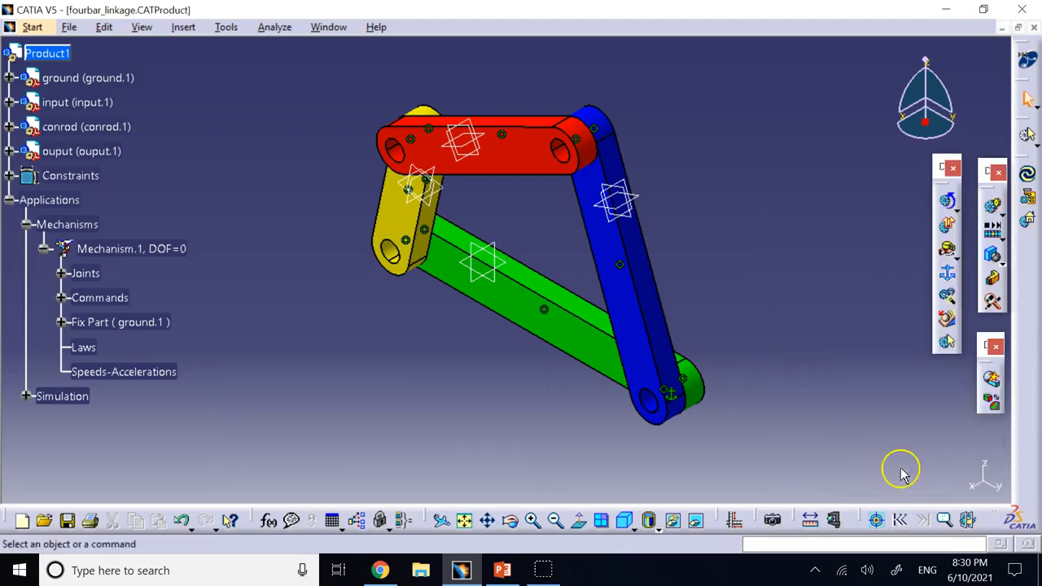
- Collapse the mechanisms branch and review the mechanism contents stored under Simulation.1 in the specification tree
left_click(26, 225)
left_click(26, 249)
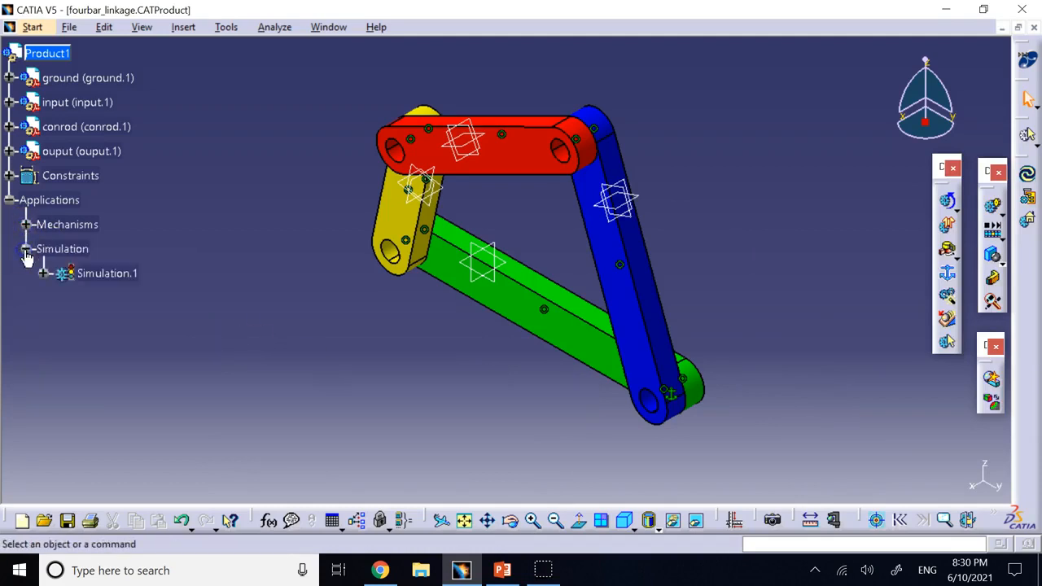
left_click(42, 274)
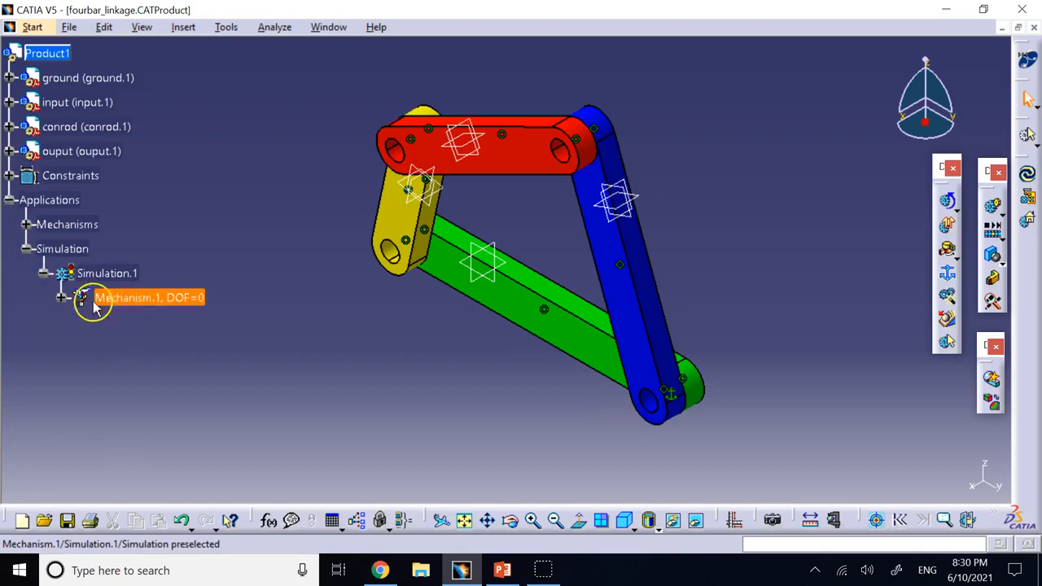
left_click(62, 299)
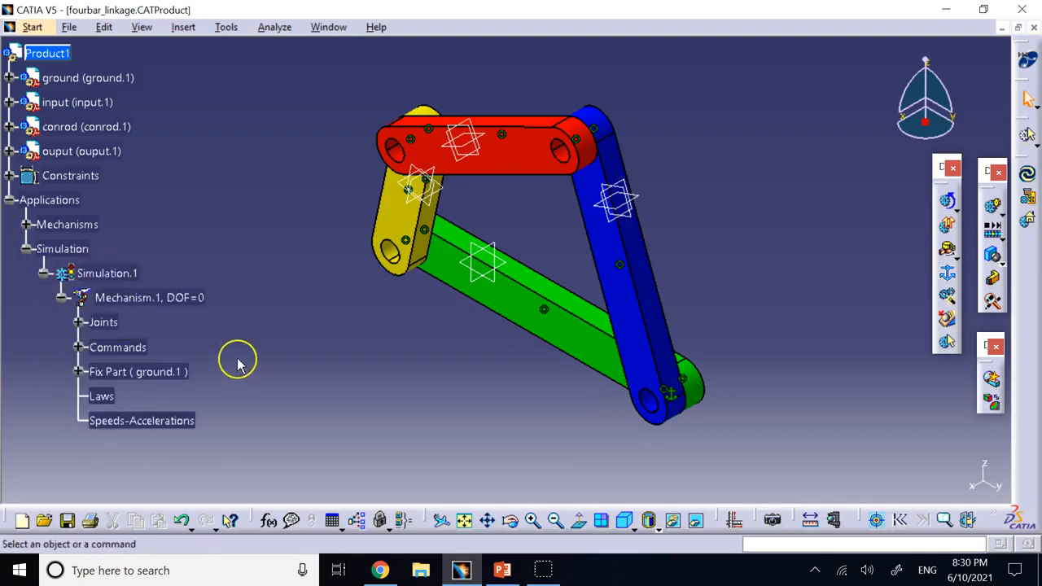
left_click(62, 298)
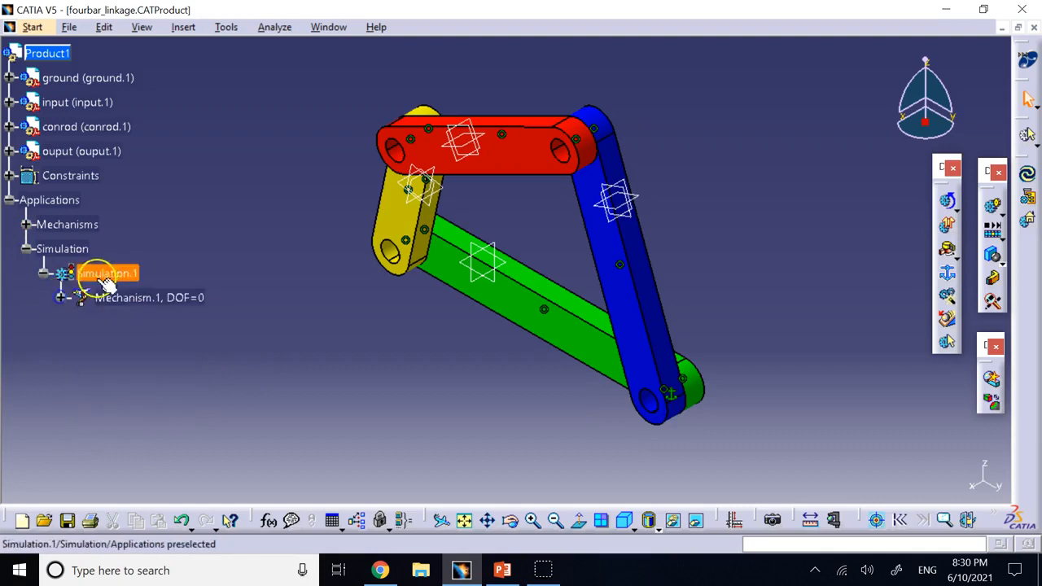
left_click(44, 274)
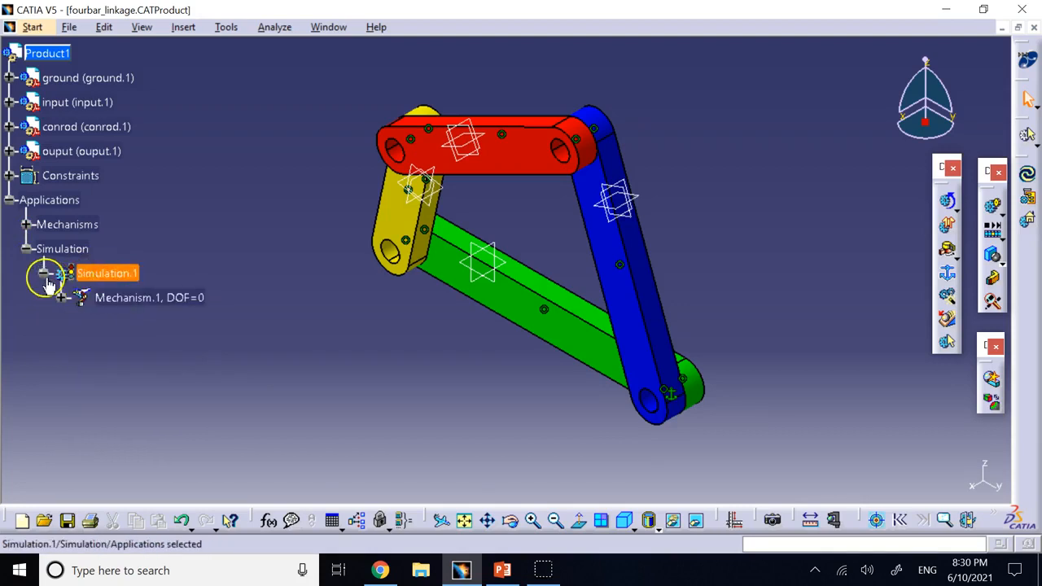
- Set the simulation player's sampling step to 0.1s, play Simulation.1 from start to end, and close the player
left_click(502, 568)
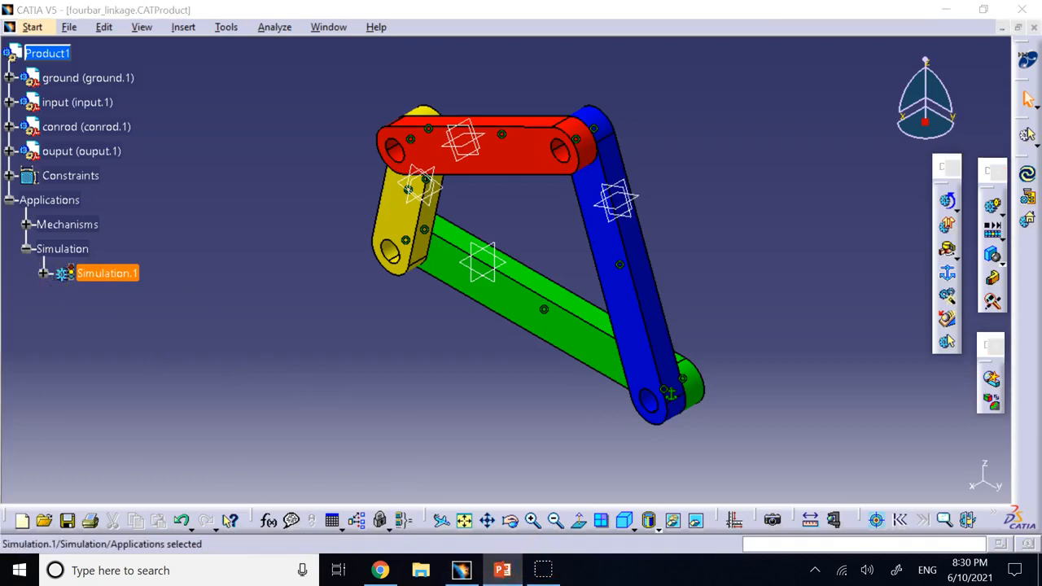
left_click(992, 240)
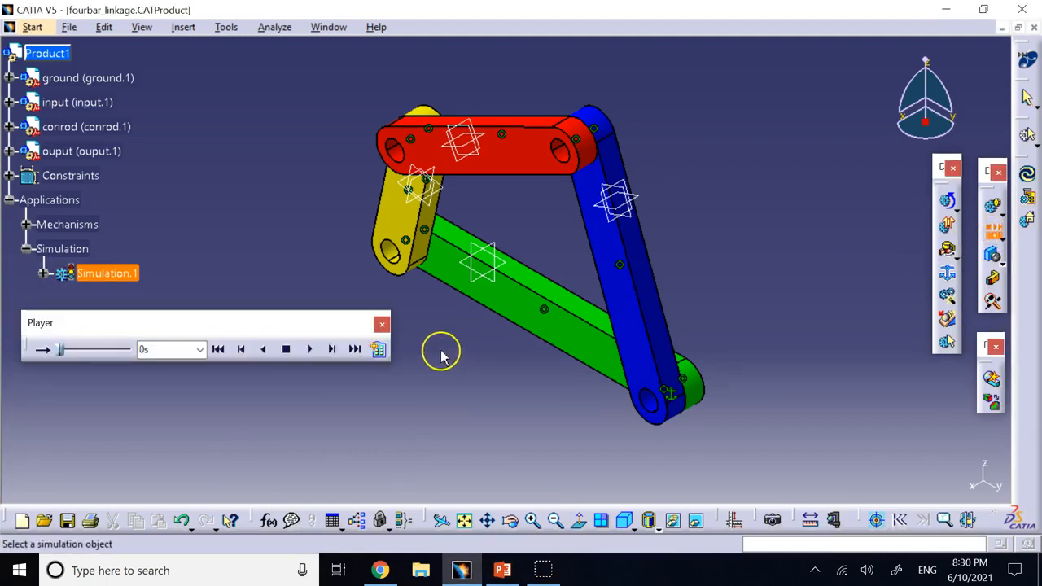
left_click(380, 350)
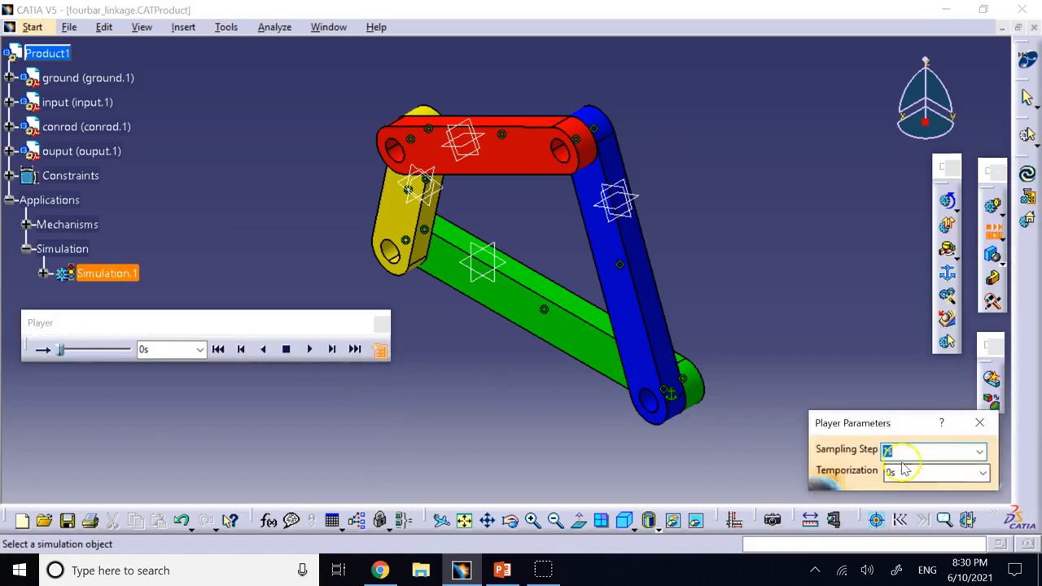
left_click(980, 452)
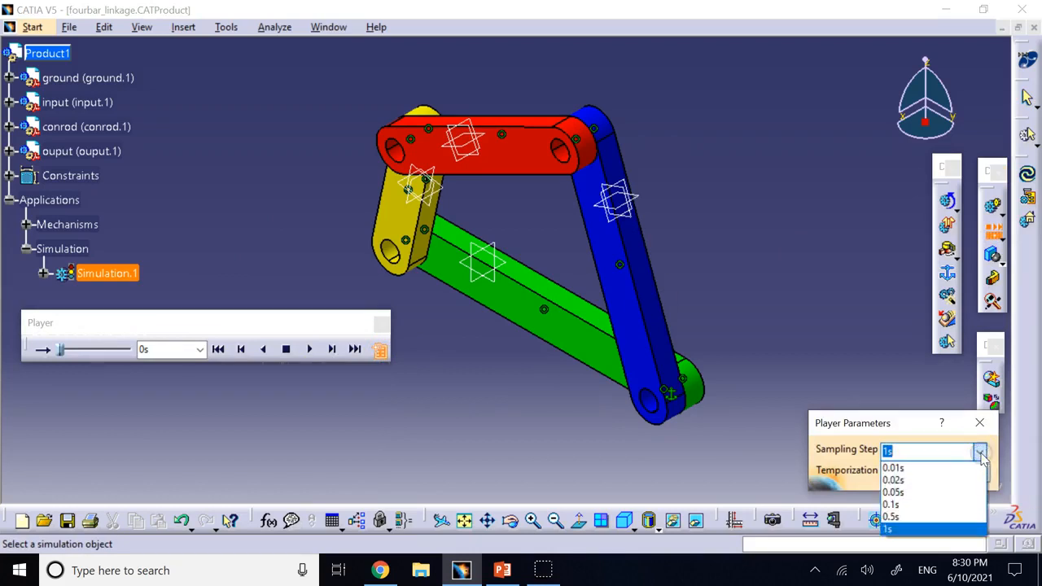
left_click(915, 505)
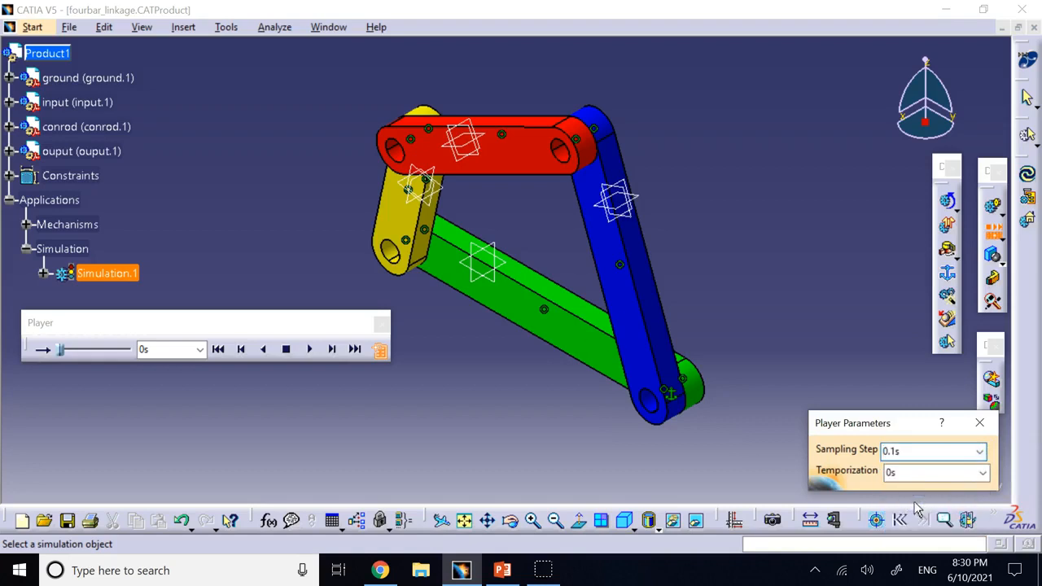
left_click(979, 422)
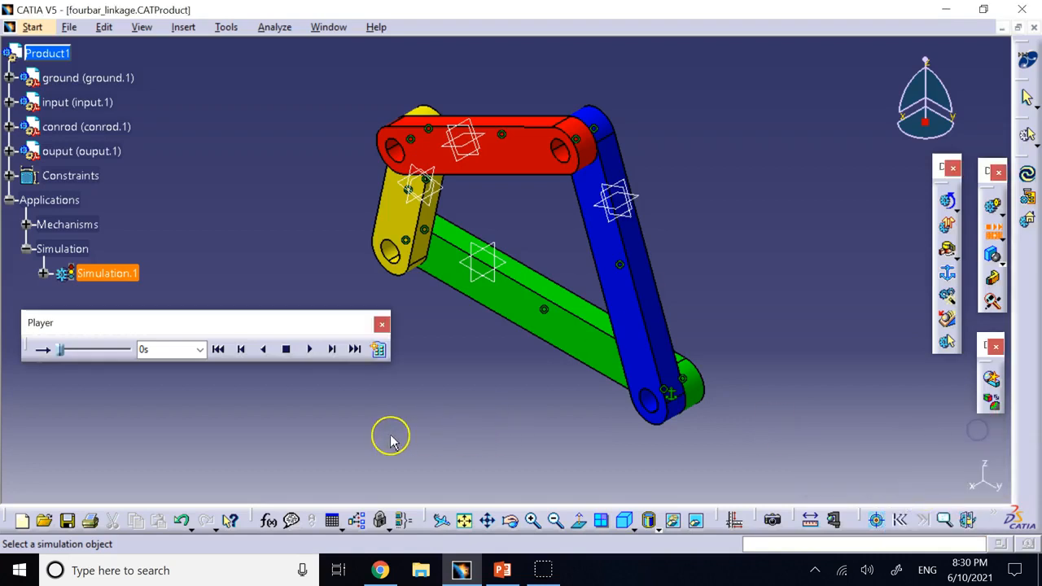
left_click(309, 349)
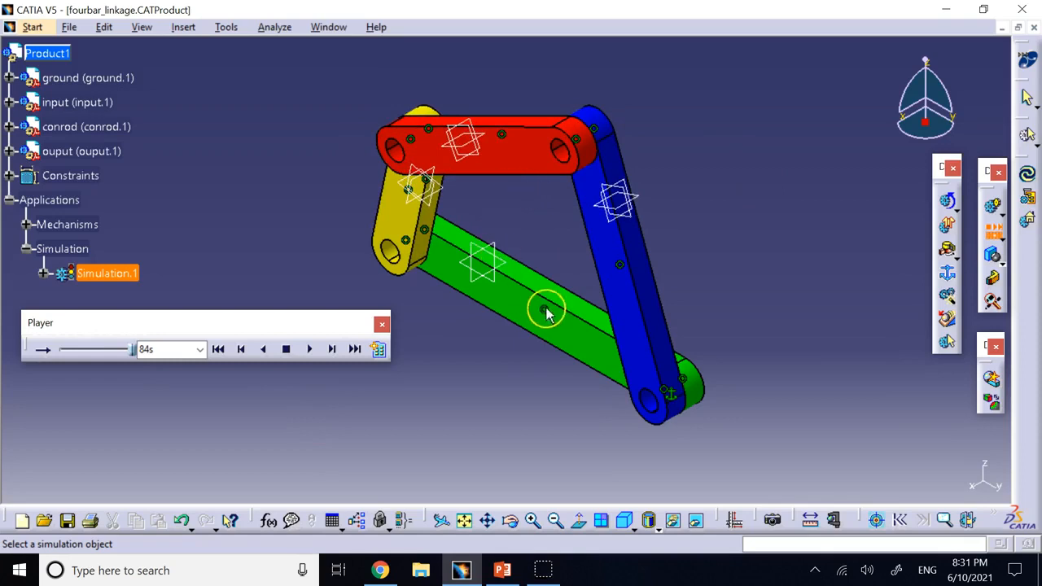
left_click(380, 326)
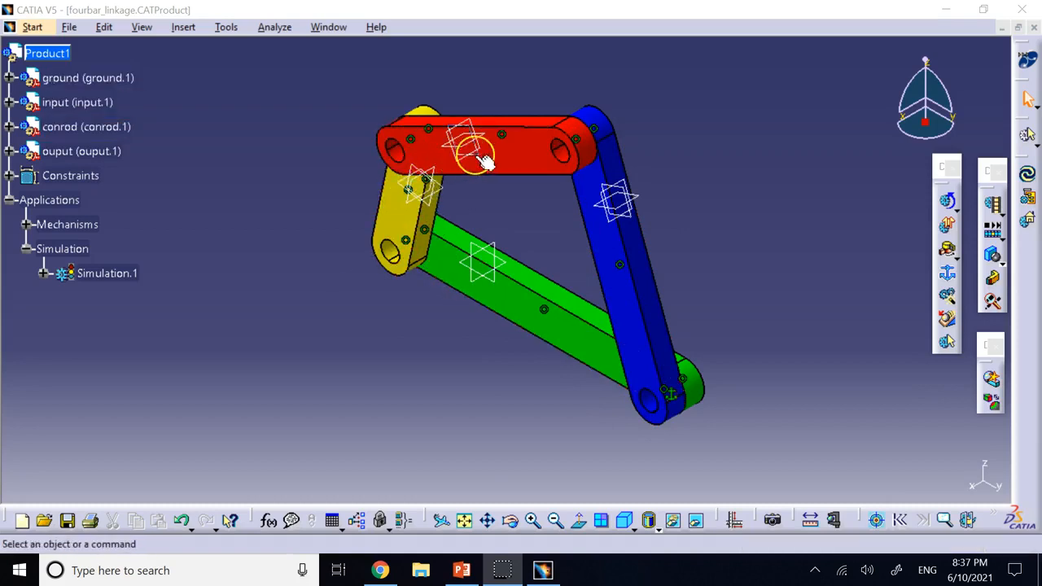
left_click(992, 228)
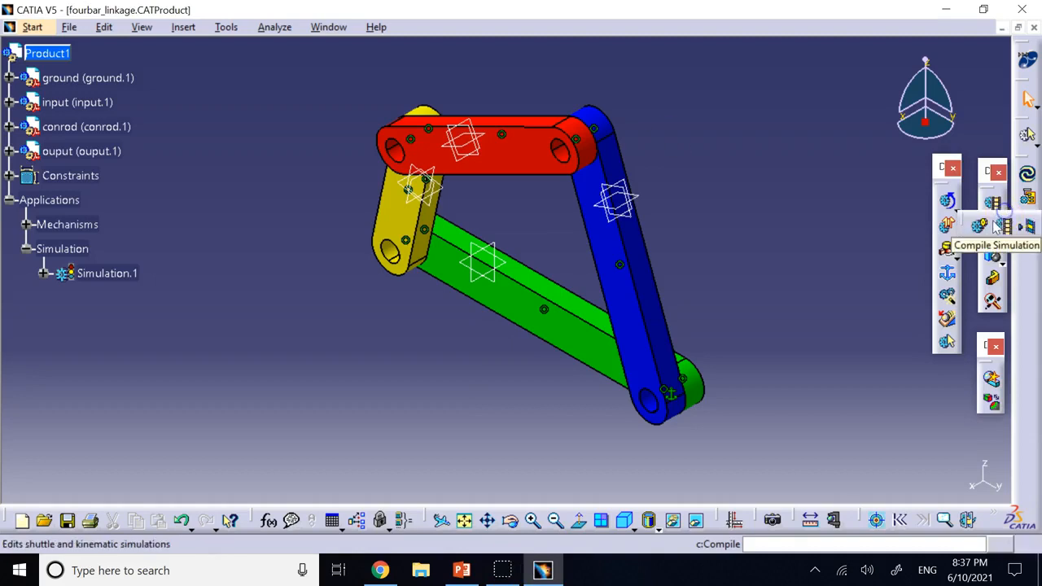
left_click(979, 226)
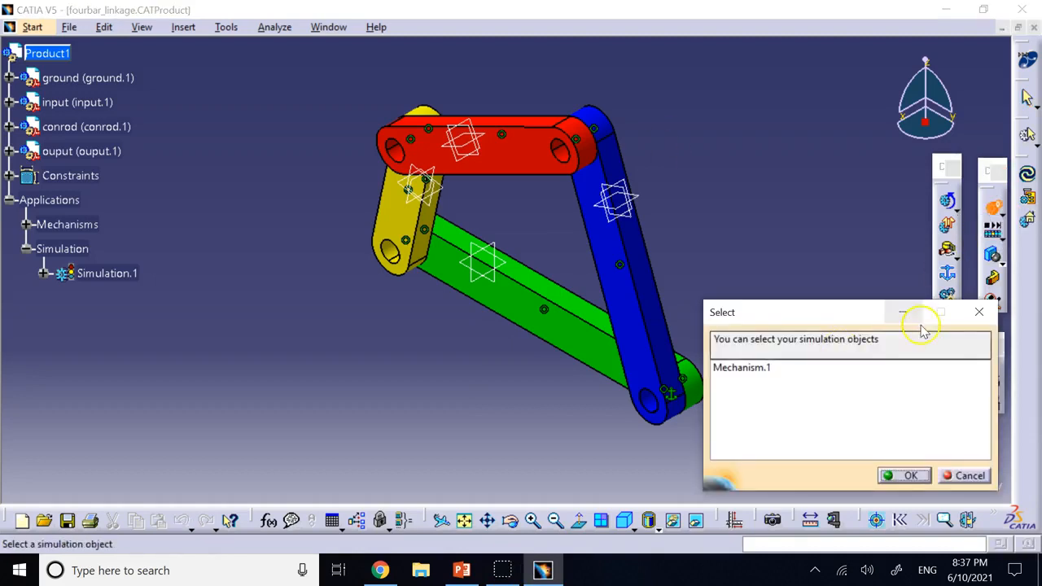
left_click(979, 312)
- Set Compile Simulation to generate an animation file with VFW Codec, saved as video1 in the Downloads folder
left_click(994, 231)
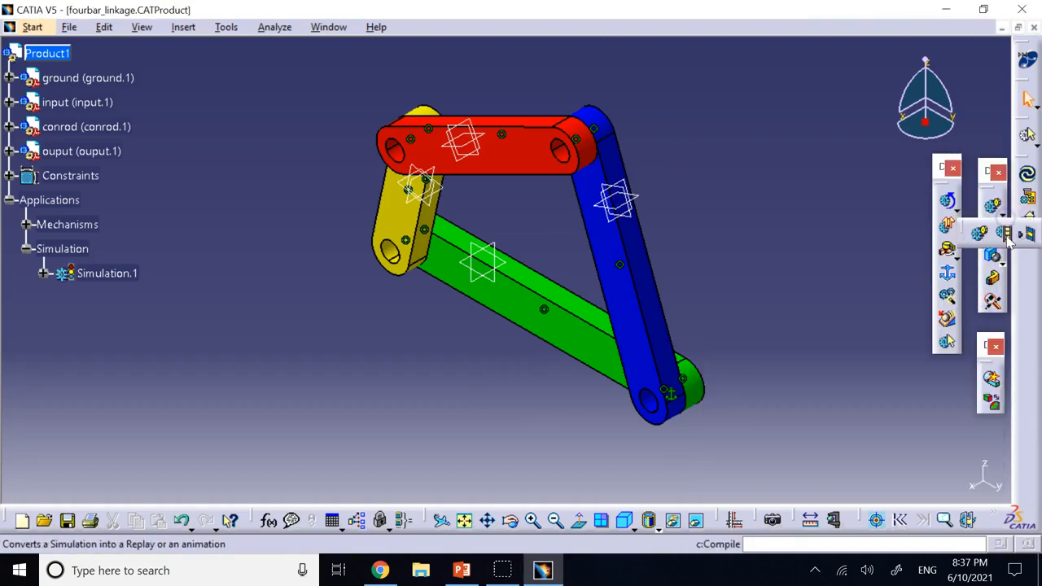
left_click(1007, 234)
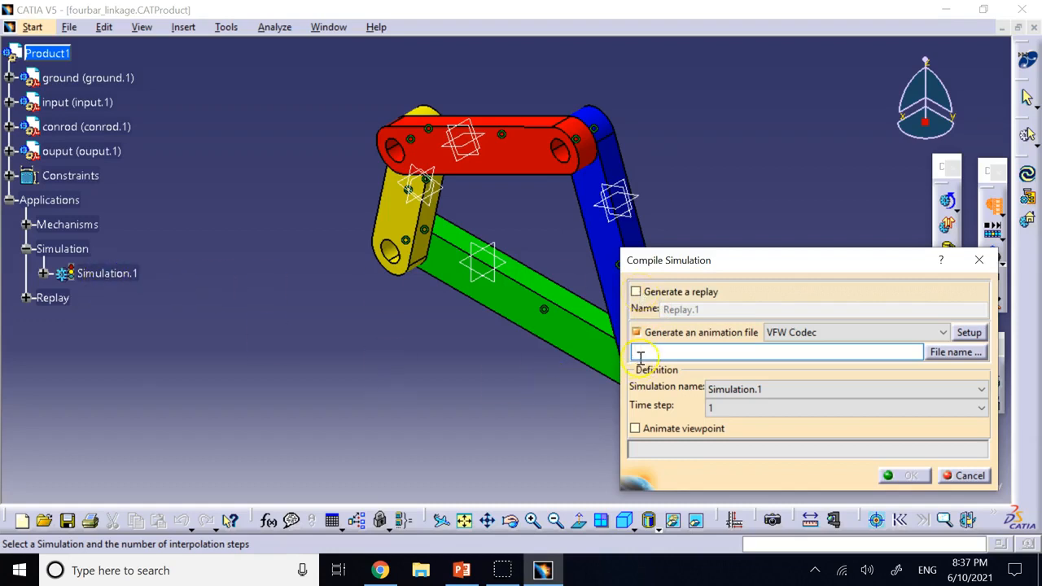
left_click(635, 293)
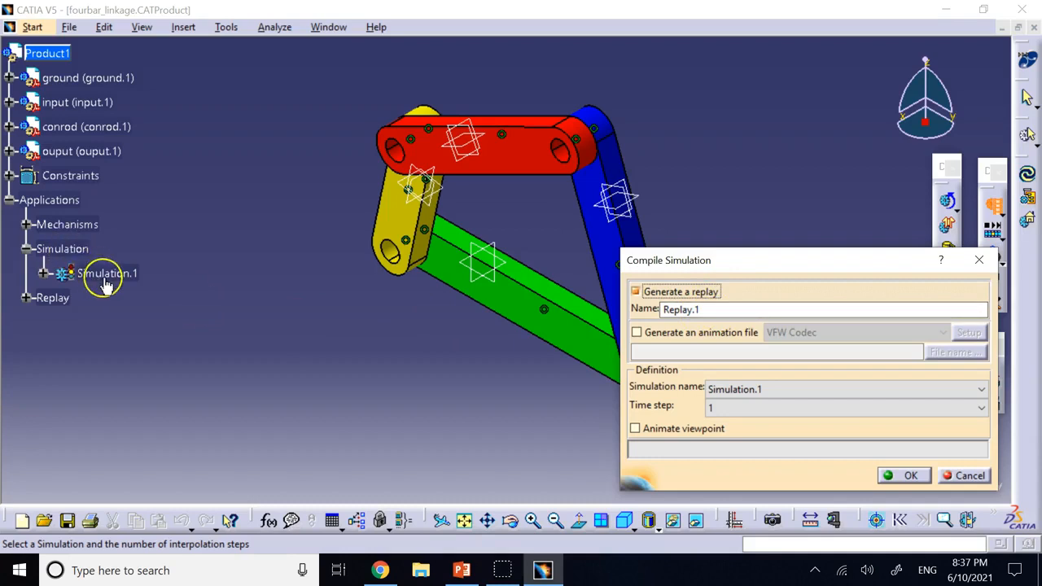
left_click_drag(891, 262, 632, 255)
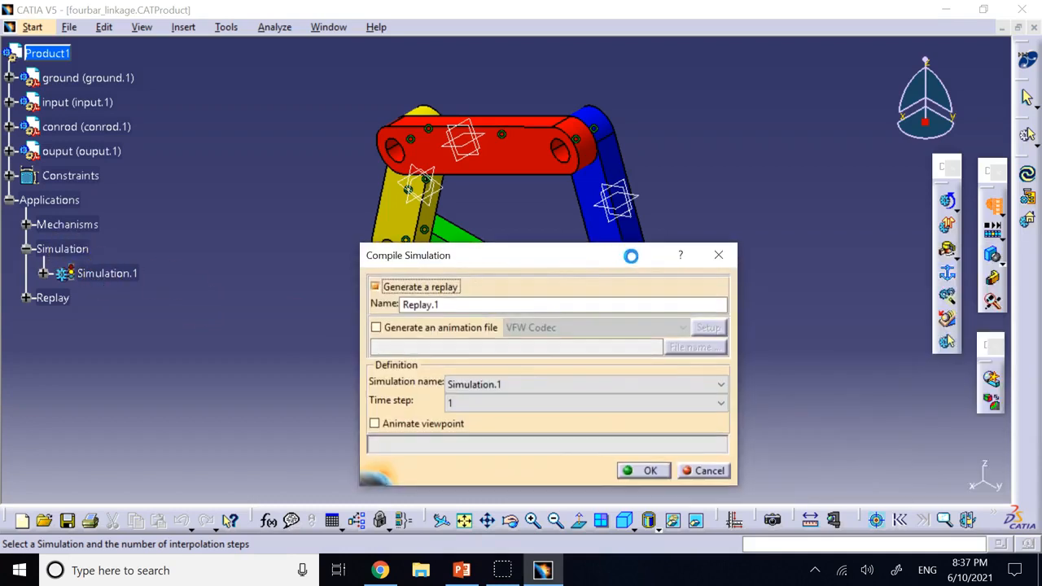
left_click(994, 304)
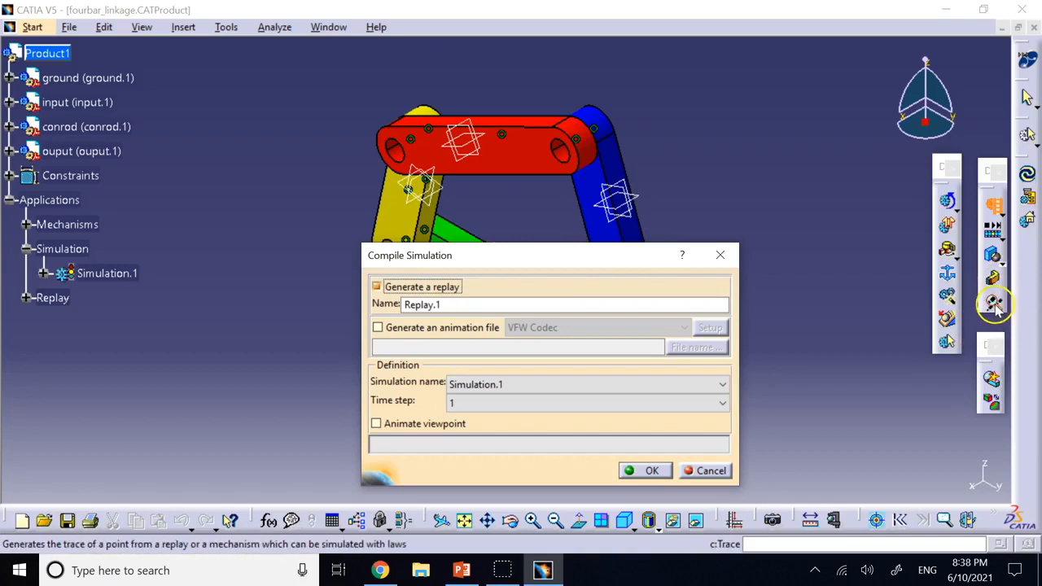
left_click(995, 304)
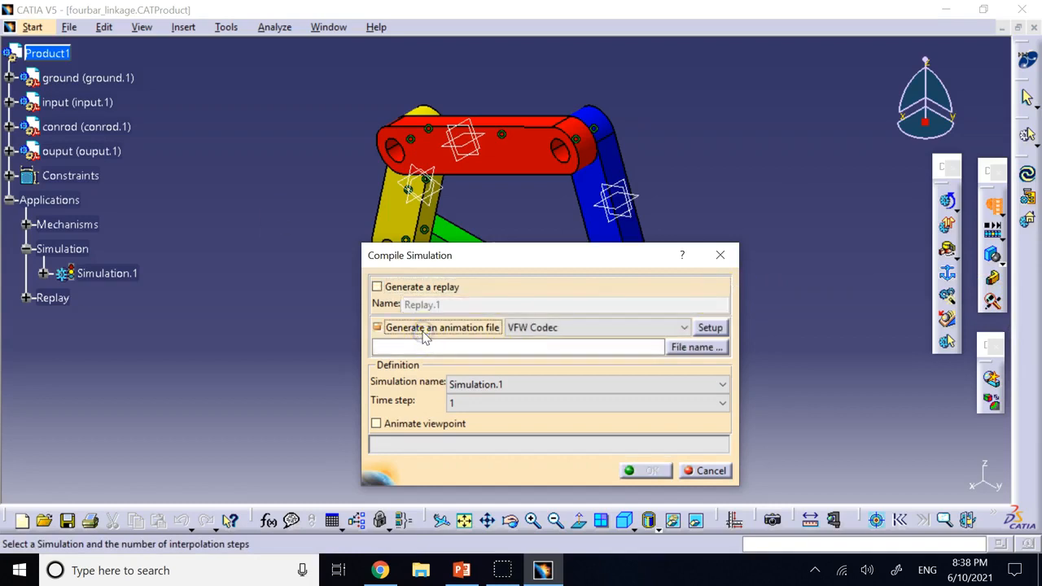
left_click(551, 327)
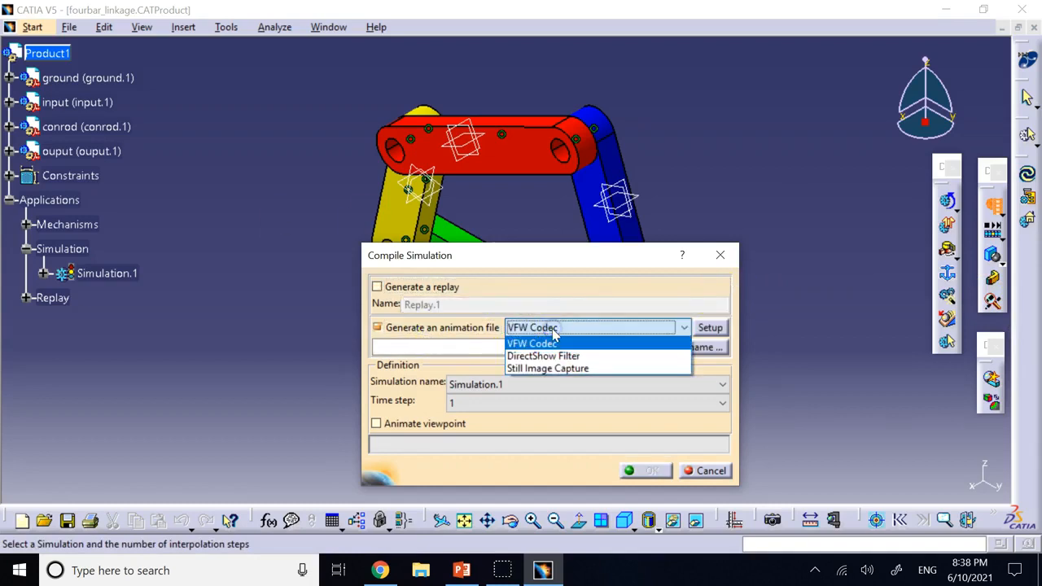
left_click(552, 328)
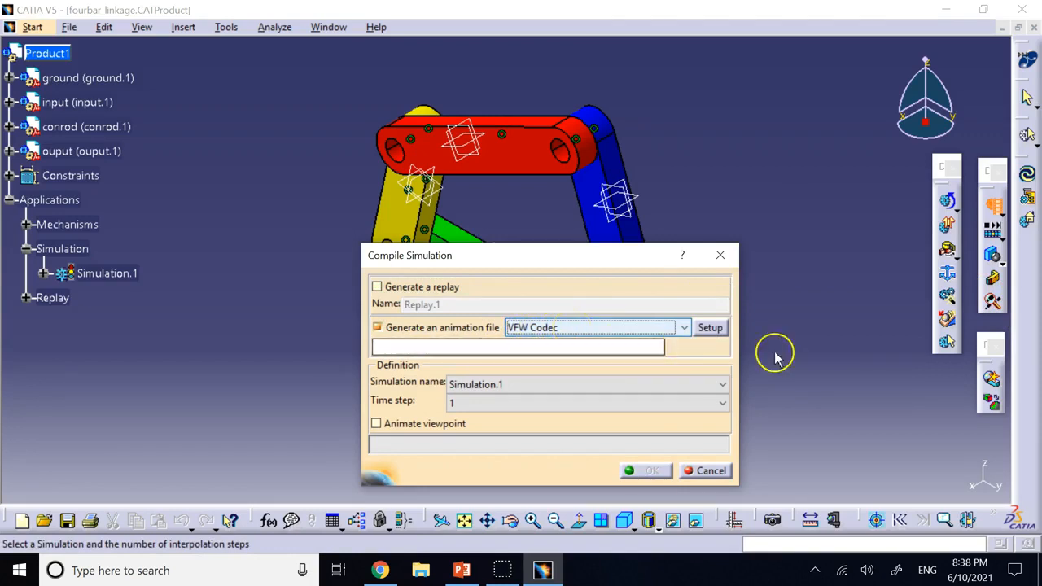
left_click(696, 347)
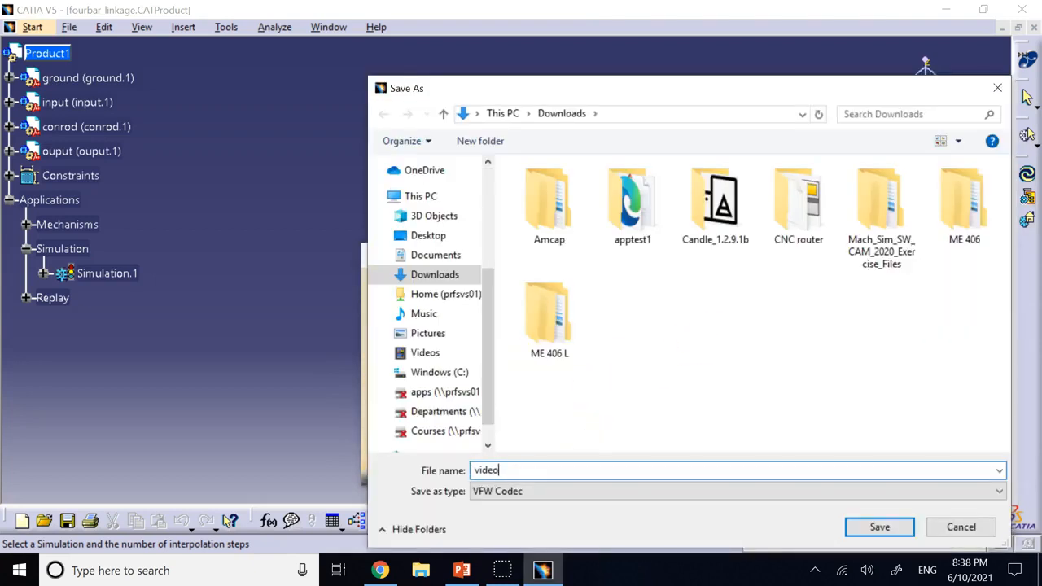
key("Return")
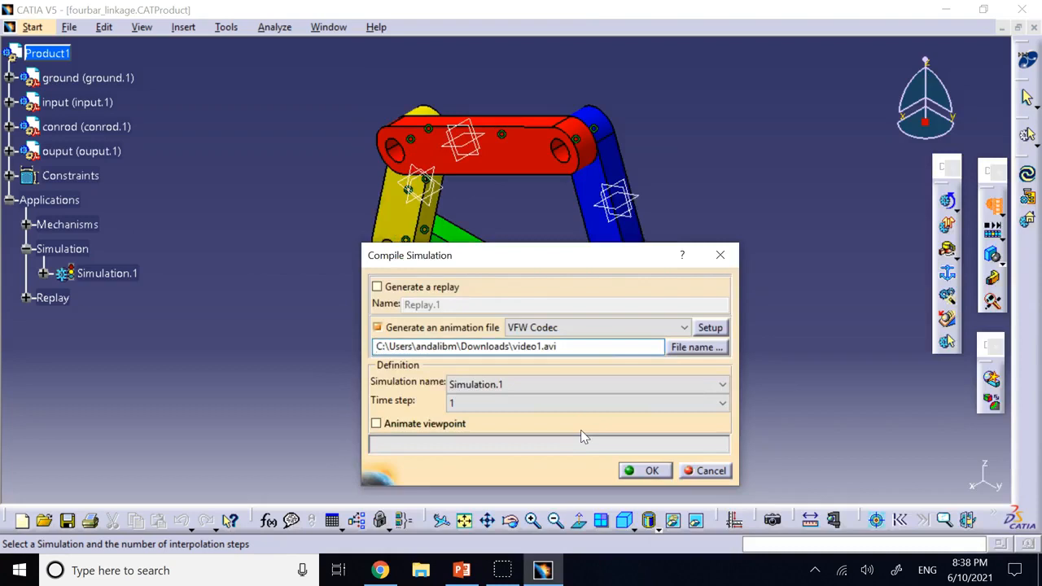
- Set the animation's time step to 0.1 and compile Simulation.1 into the video file
left_click(562, 404)
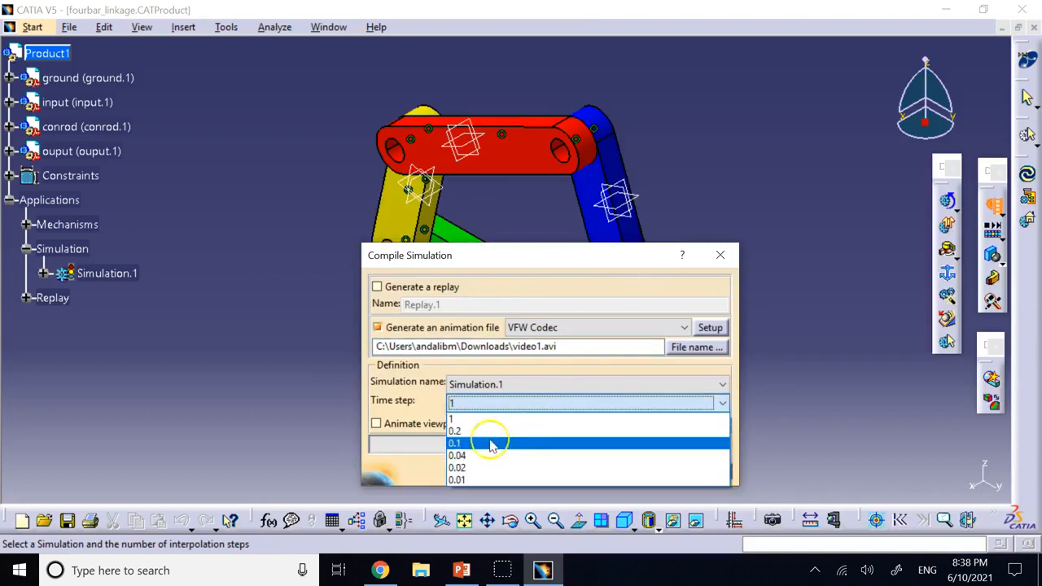
left_click(491, 443)
left_click(439, 431)
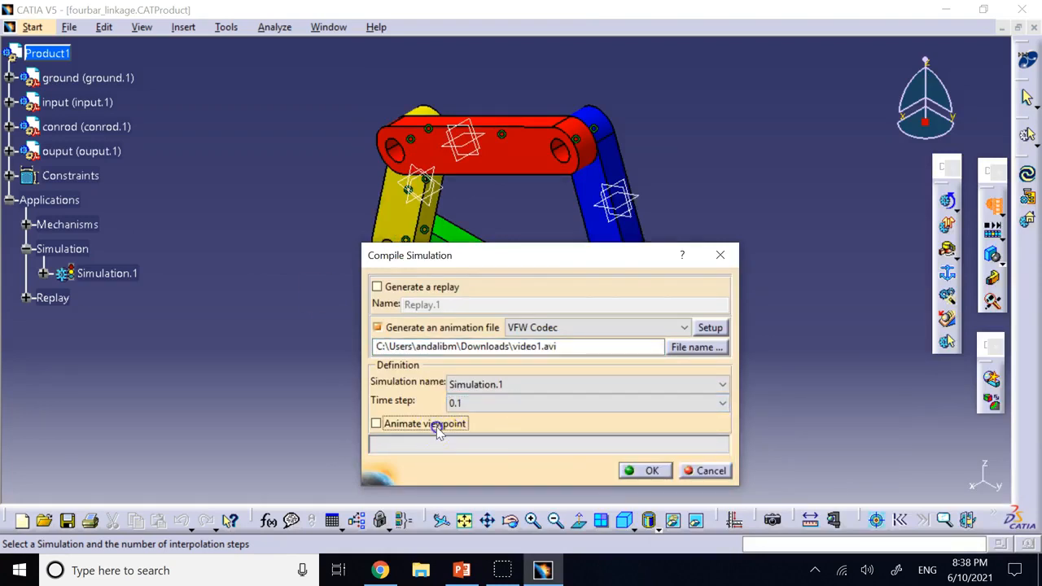
left_click(636, 472)
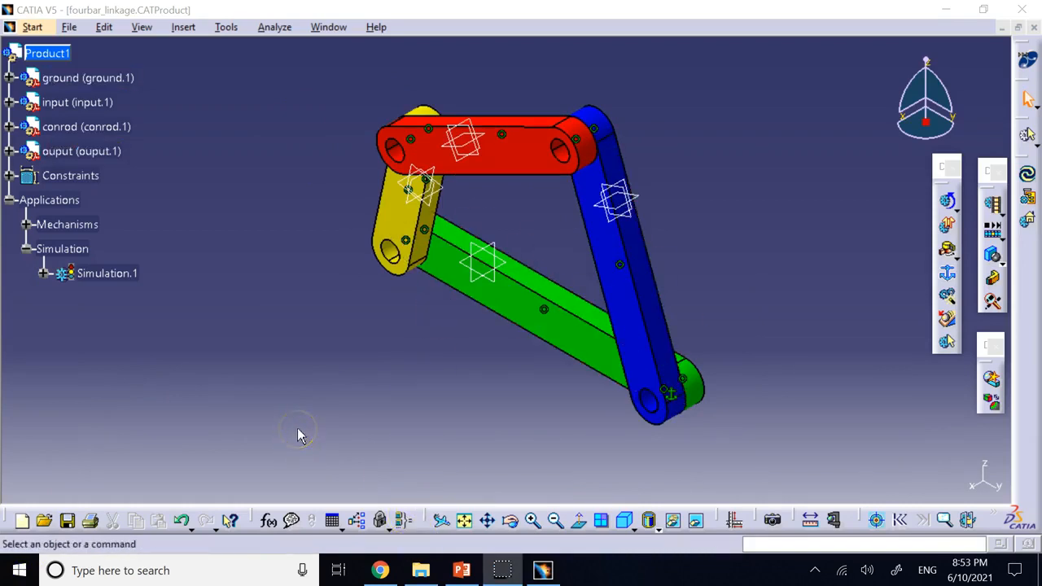
- Switch to File Explorer and check the file size of video1 in the Downloads folder
left_click(420, 570)
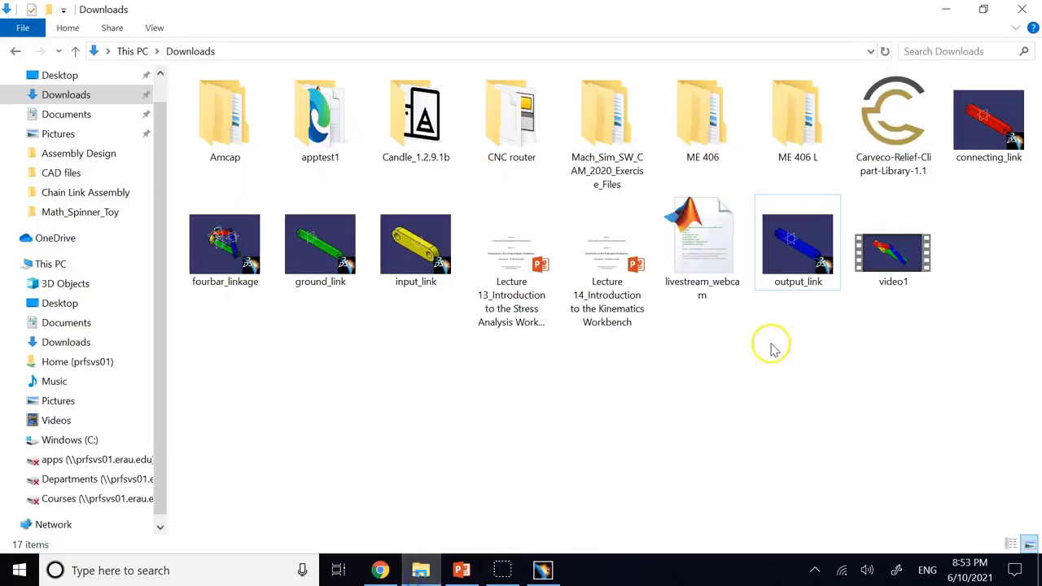
right_click(886, 252)
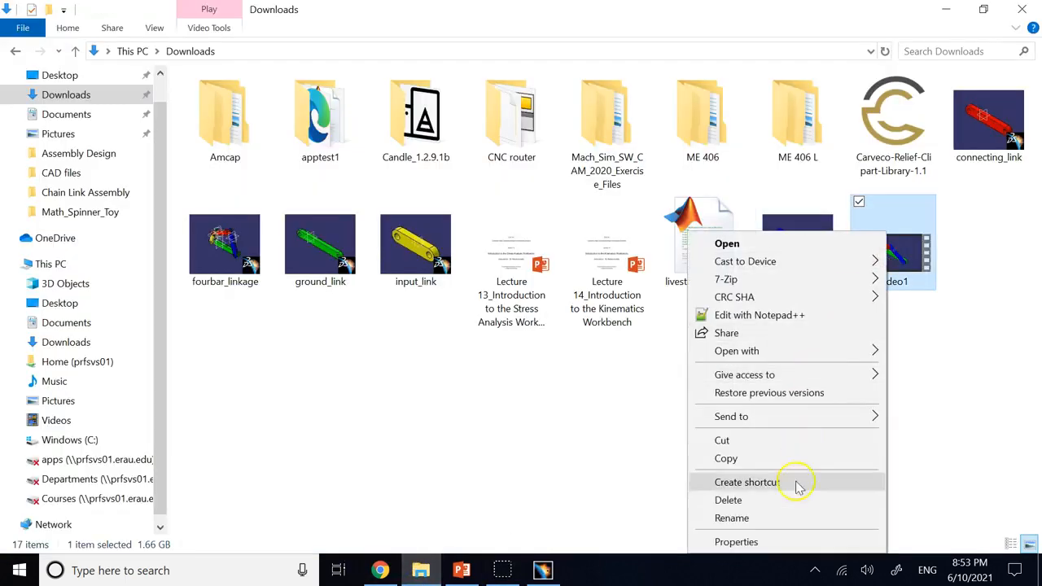
left_click(738, 541)
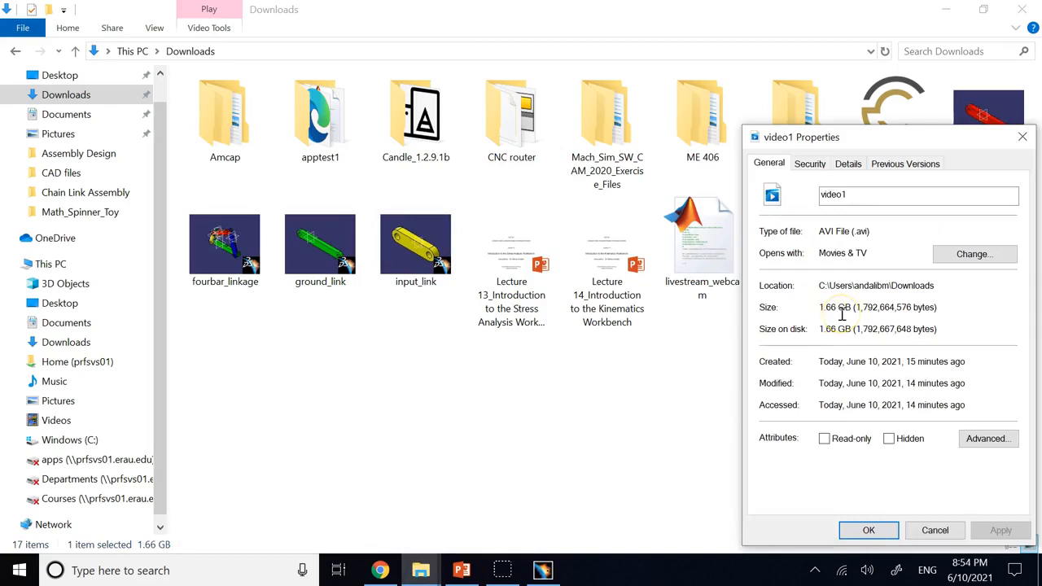
left_click(1019, 140)
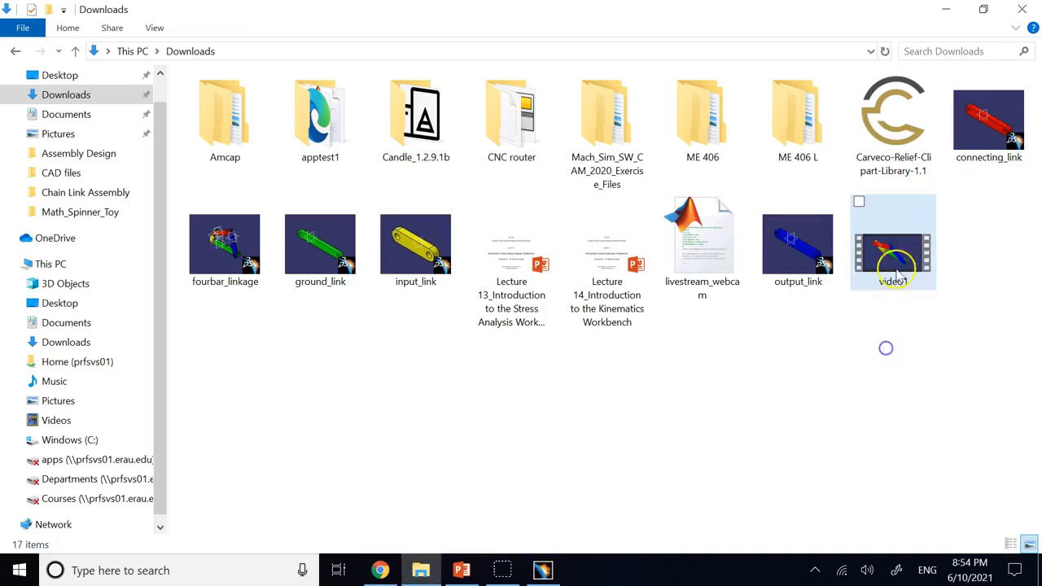
- Play video1 in VLC media player, close the player, and return to CATIA
right_click(889, 259)
mouse_move(774, 351)
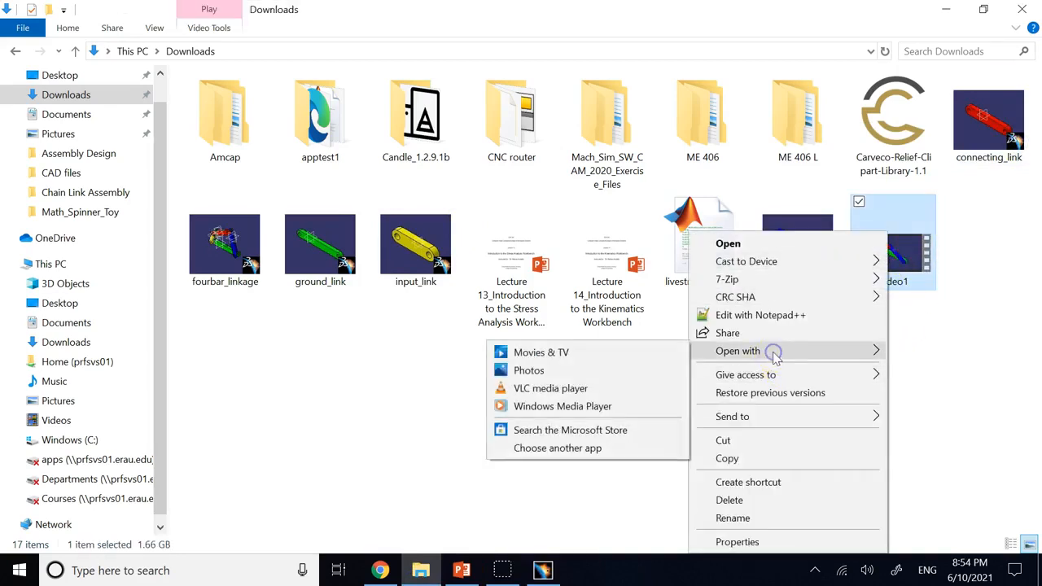
left_click(610, 388)
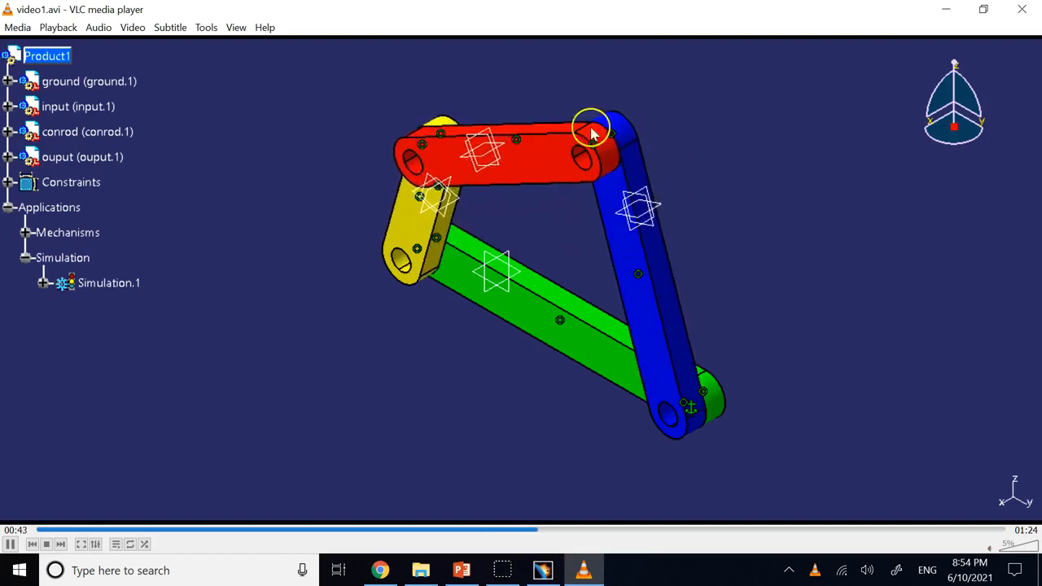
left_click(1021, 9)
left_click(542, 570)
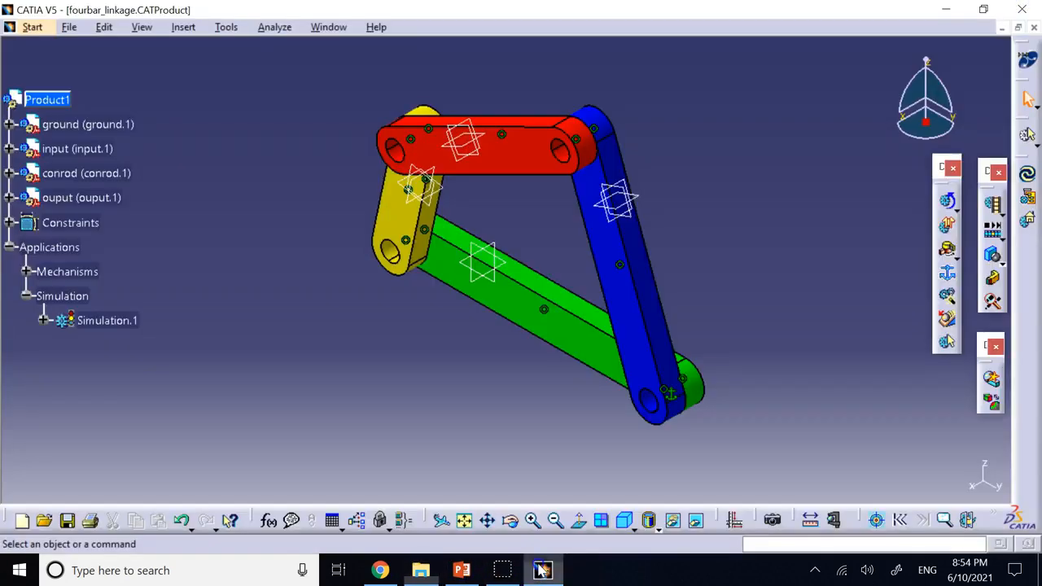
- Compile Simulation.1 into a replay with a time step of 1, and expand the Replay branch in the specification tree
left_click(461, 570)
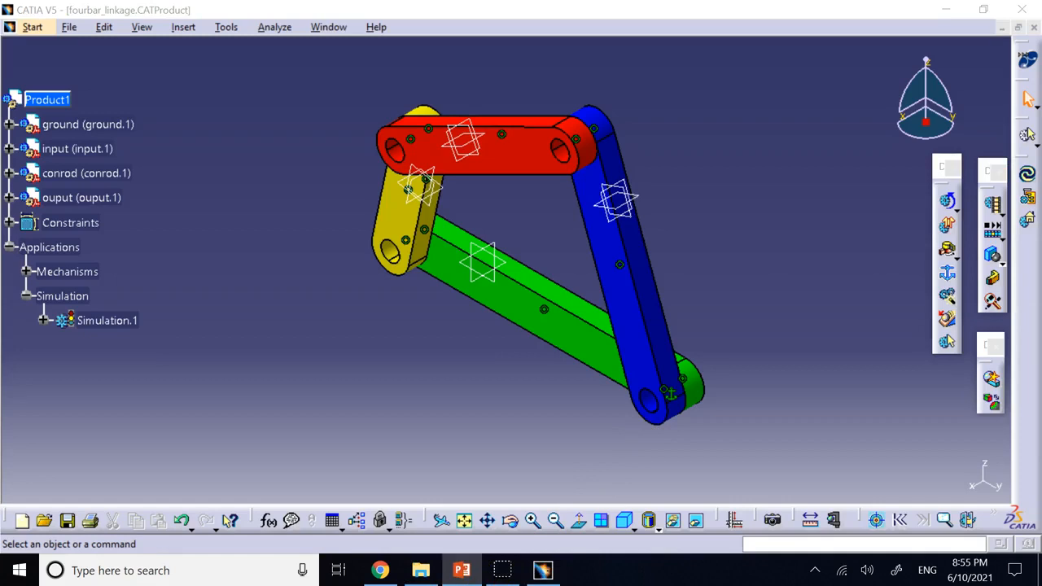
left_click(991, 225)
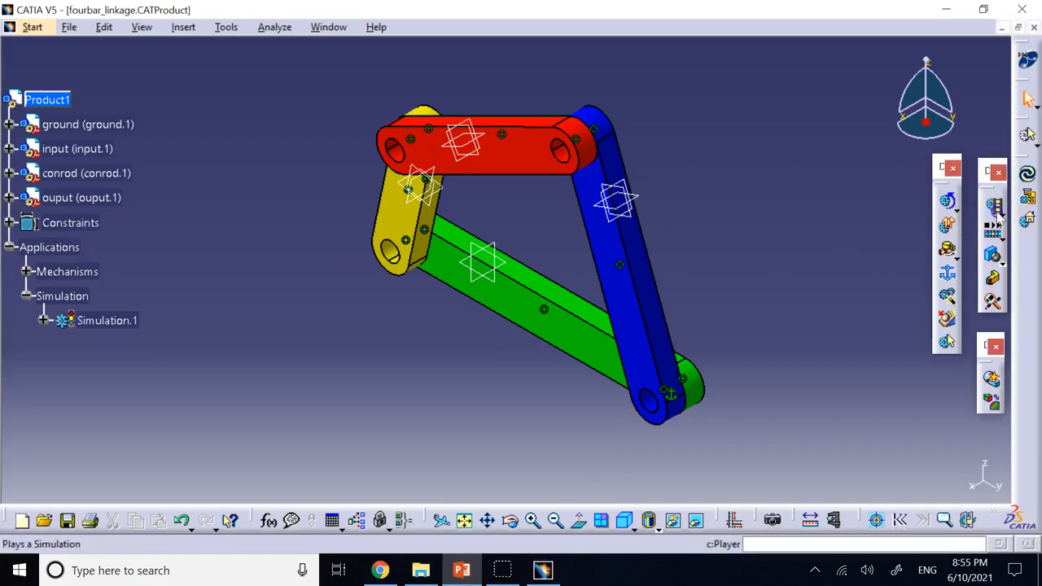
left_click(993, 205)
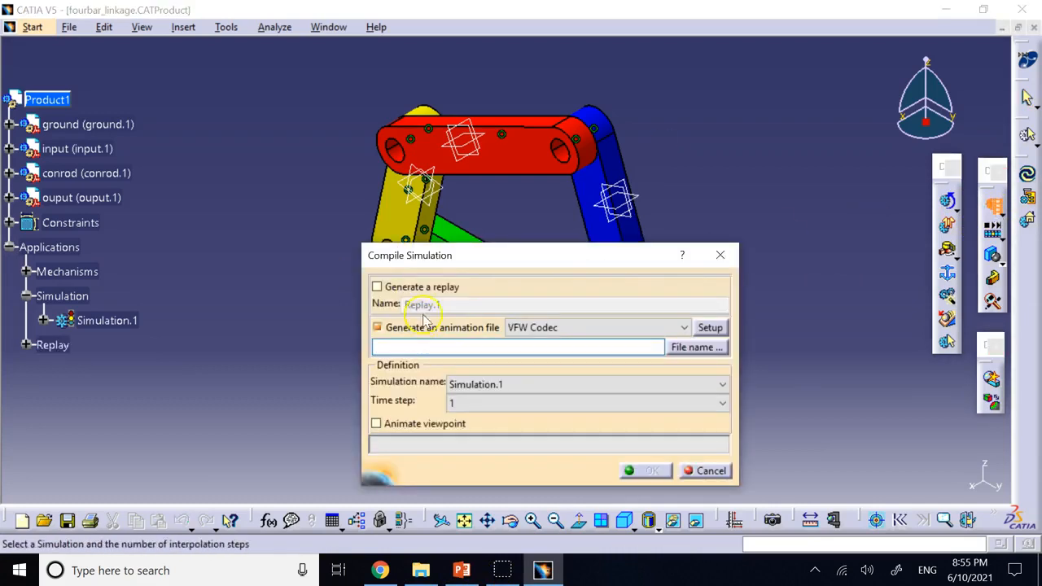
left_click(377, 287)
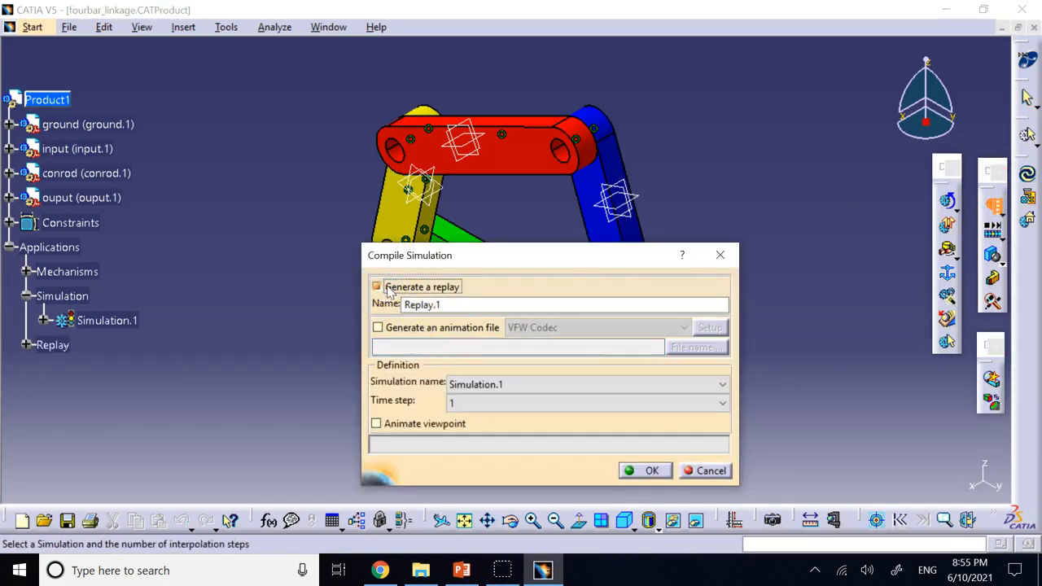
left_click(509, 401)
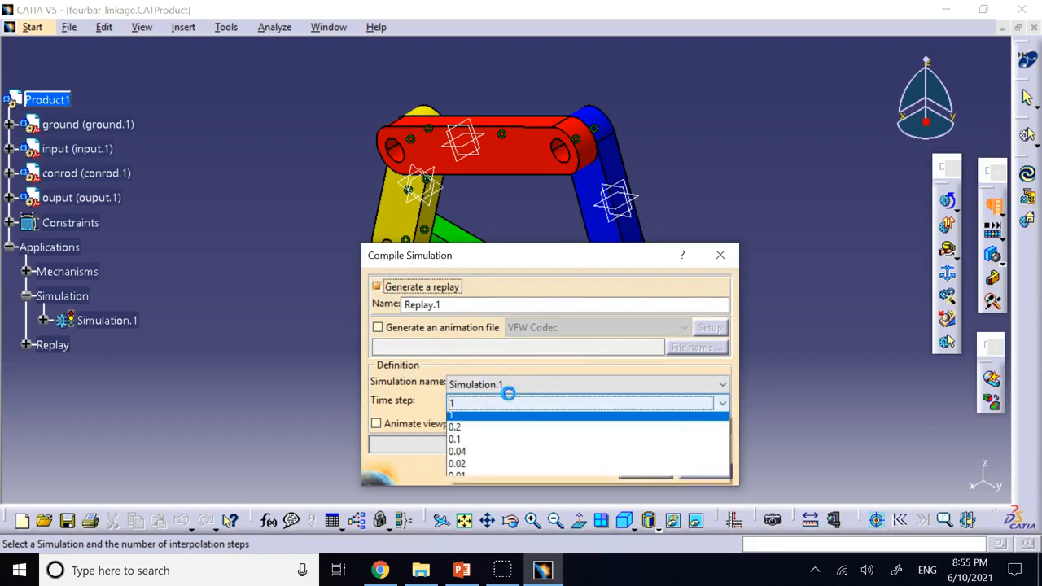
left_click(506, 402)
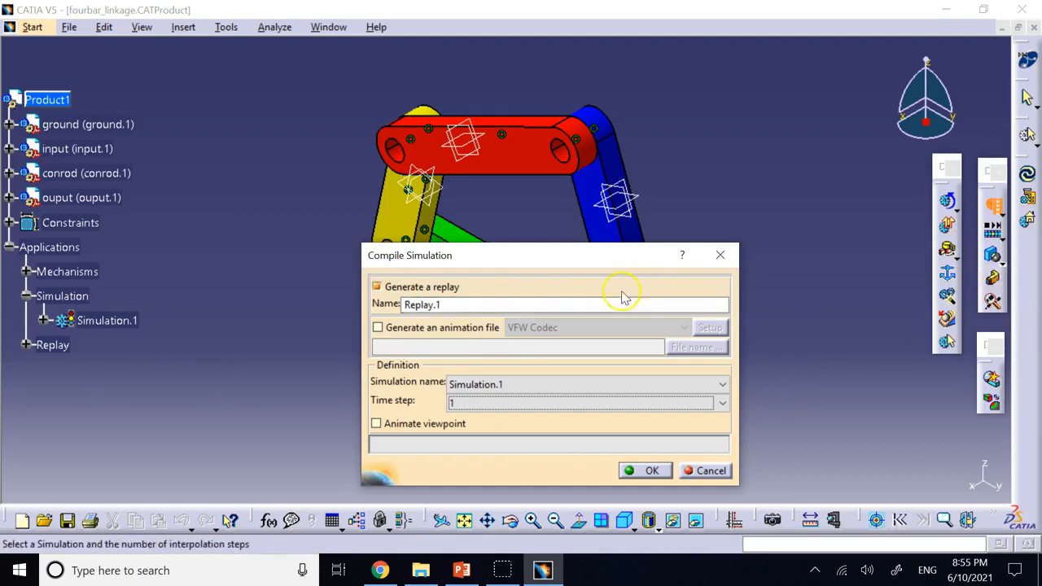
left_click(629, 469)
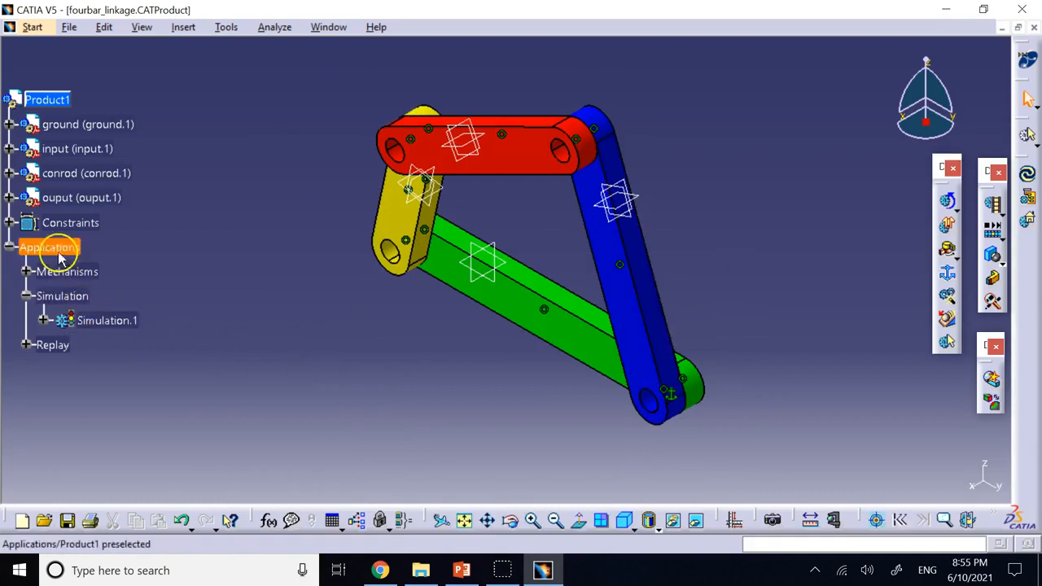
left_click(27, 345)
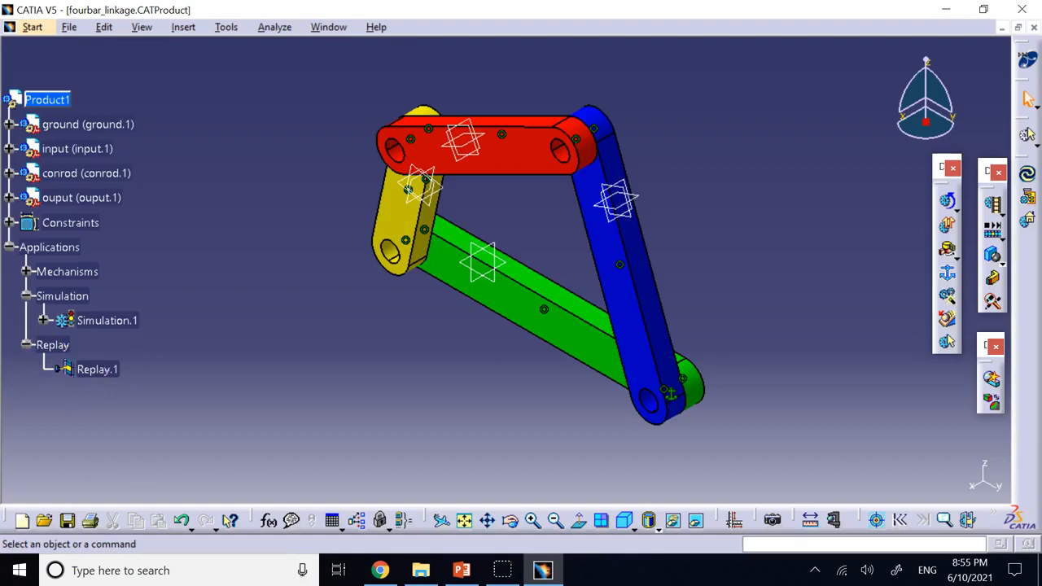
- Start a Swept Volume for Replay.1 and limit the products to sweep to conrod.1
key("alt+Tab")
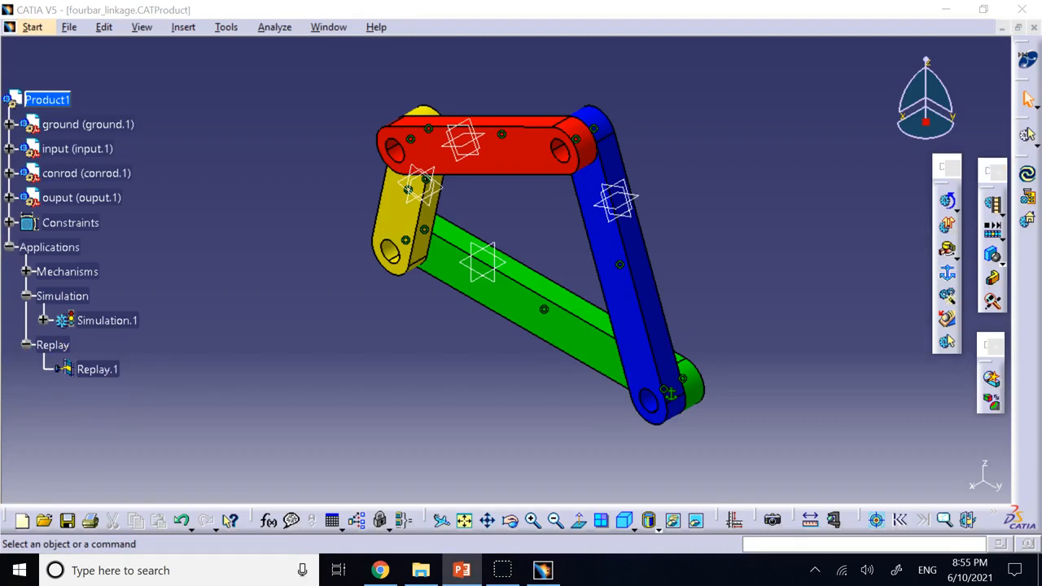
left_click(969, 282)
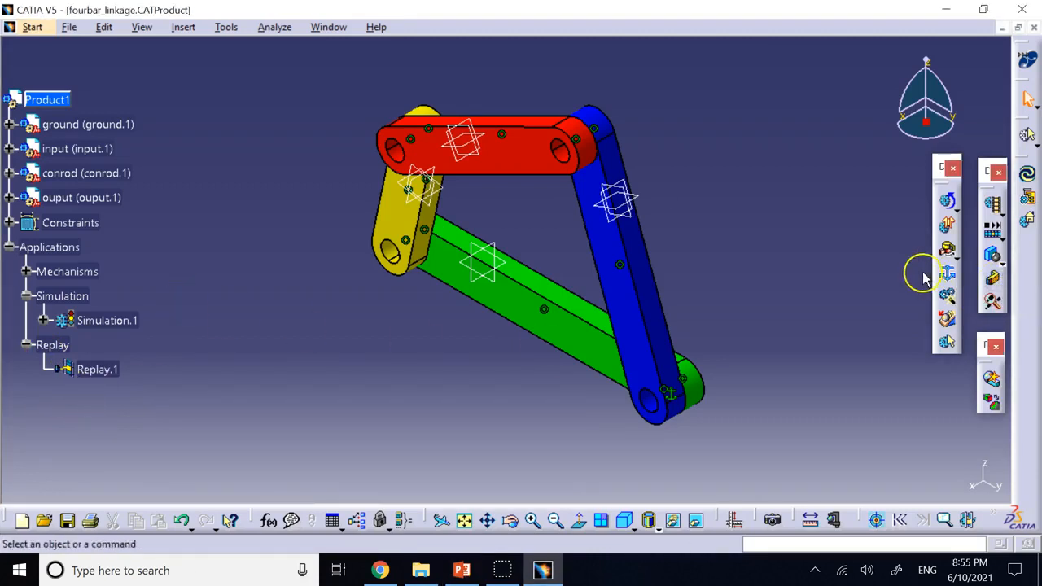
left_click(993, 283)
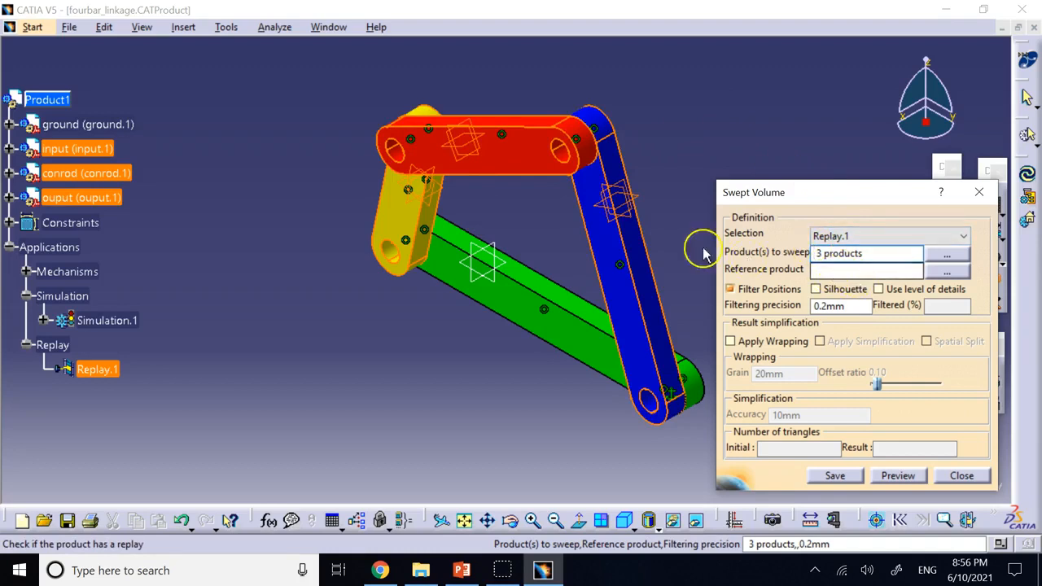
left_click(948, 259)
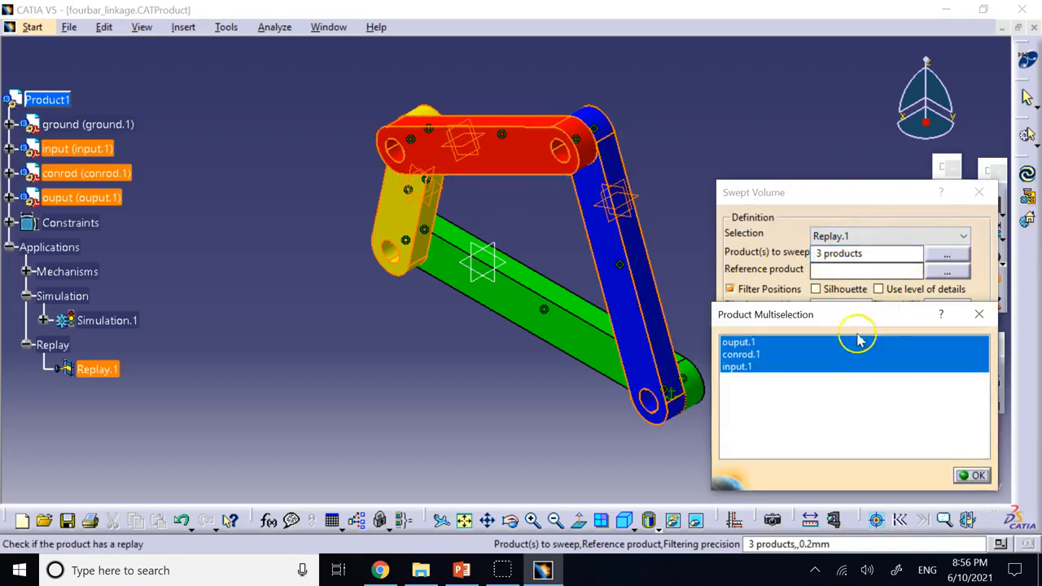
left_click(747, 341)
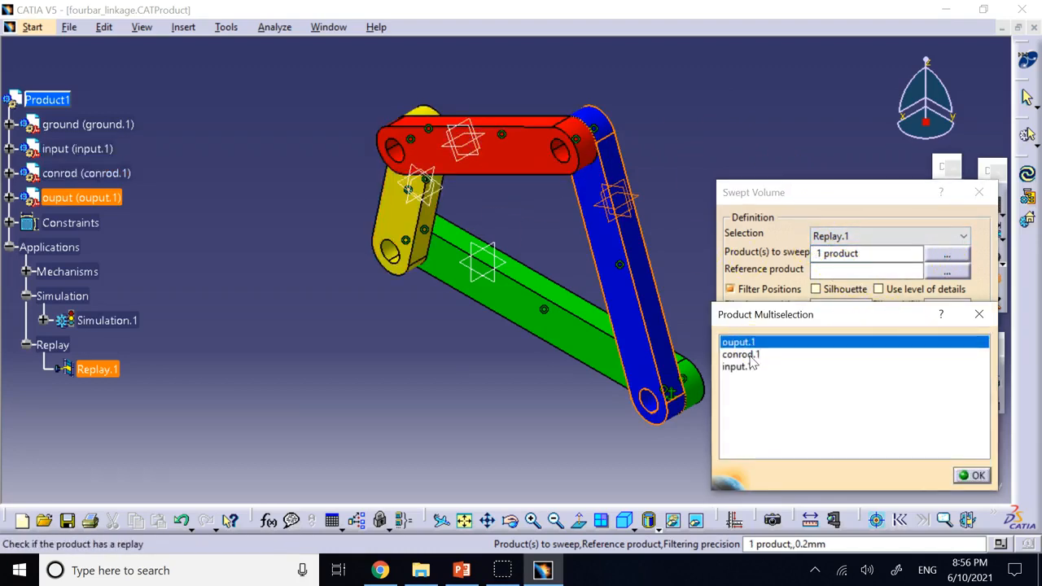
left_click(741, 354)
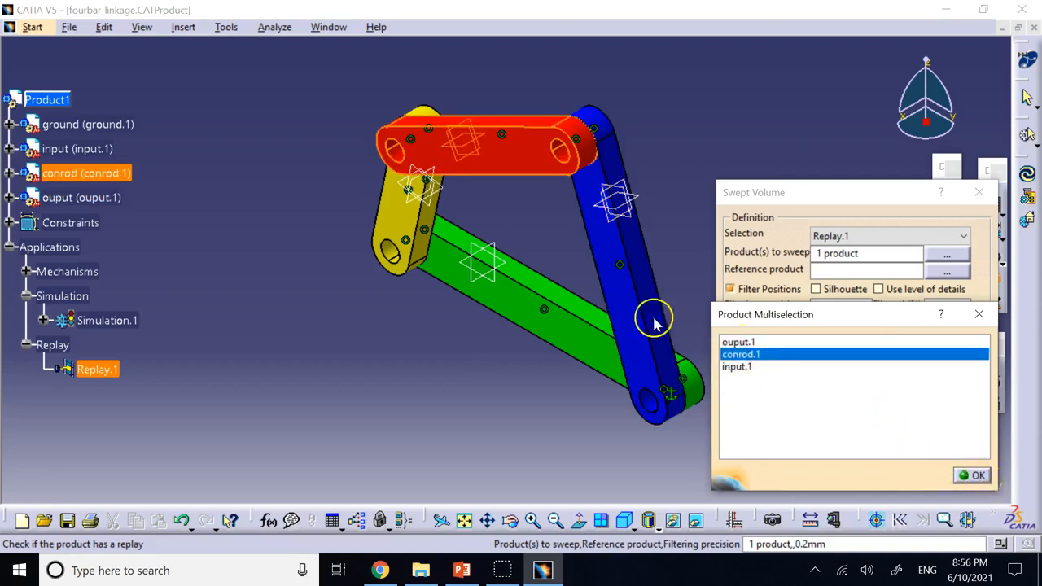
left_click(976, 475)
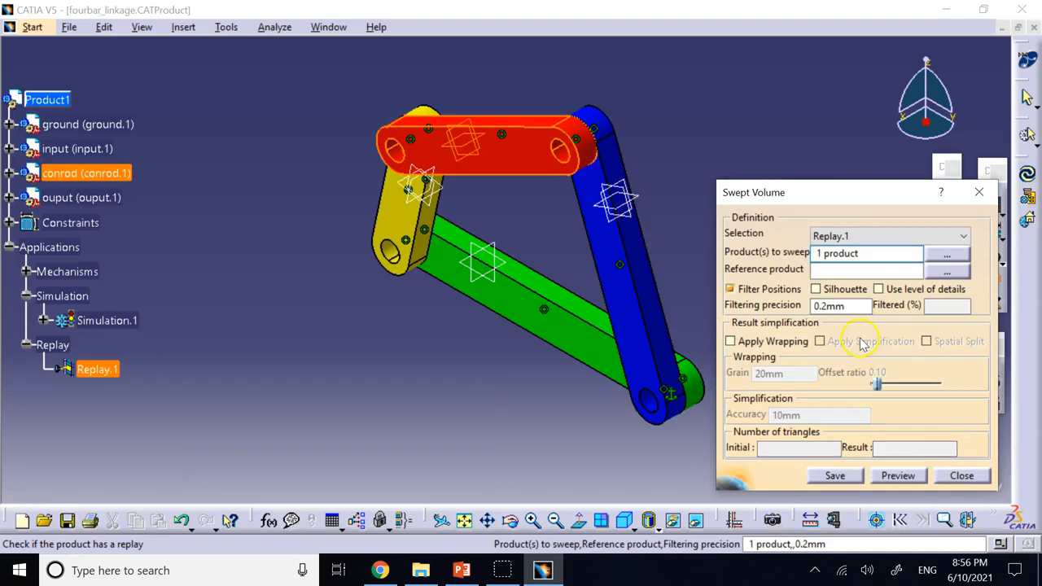
- Check the available reference products, preview the swept volume of conrod.1, and close the preview and the Swept Volume command without saving
left_click(932, 272)
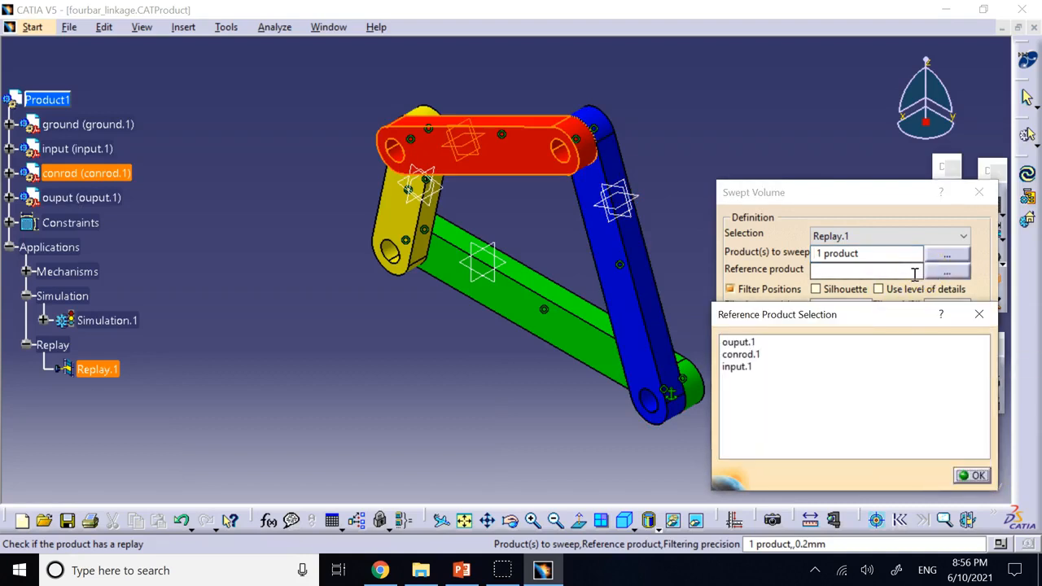
left_click(973, 475)
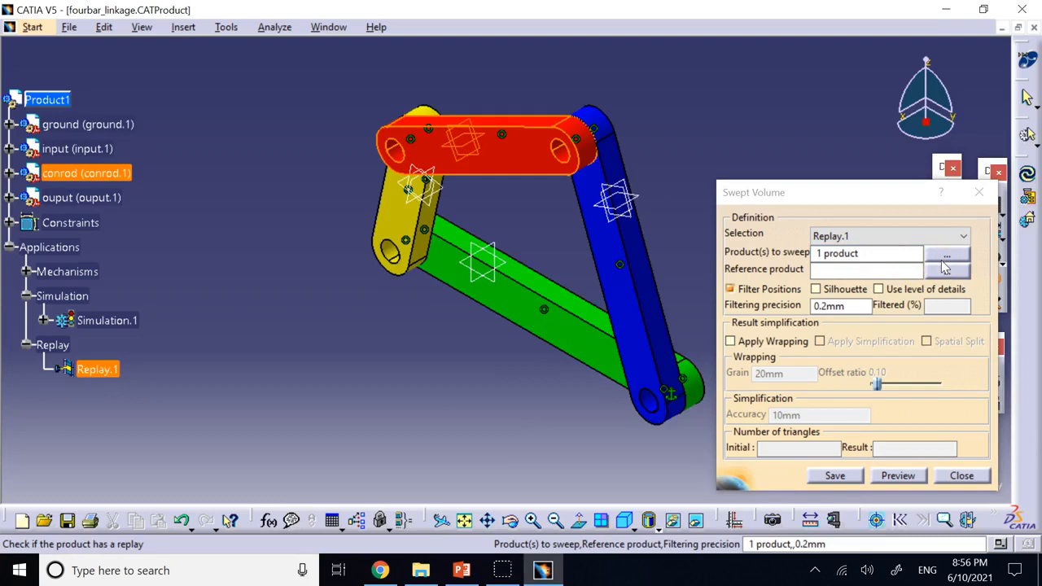
left_click(898, 476)
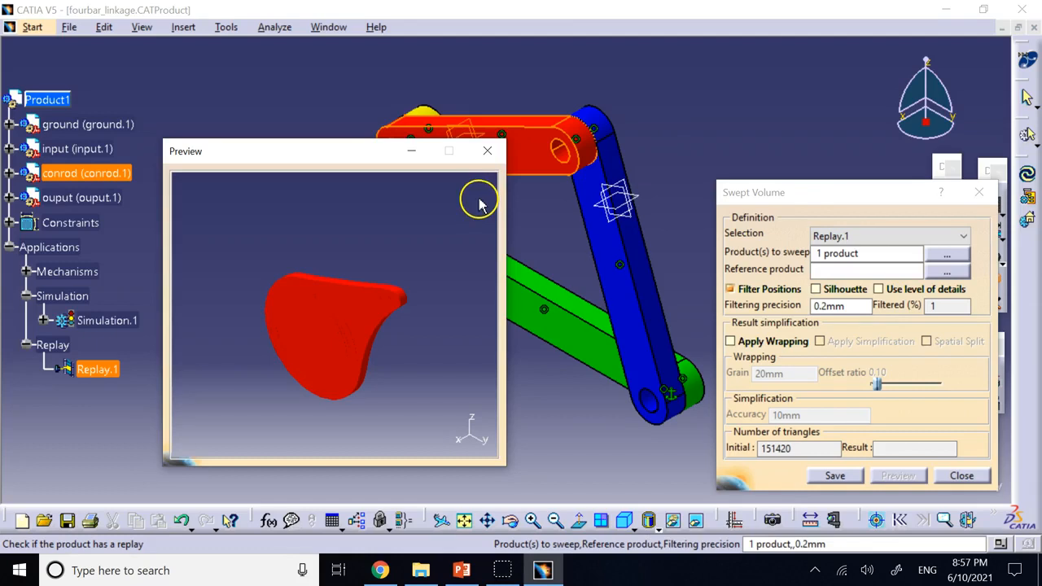
left_click(486, 152)
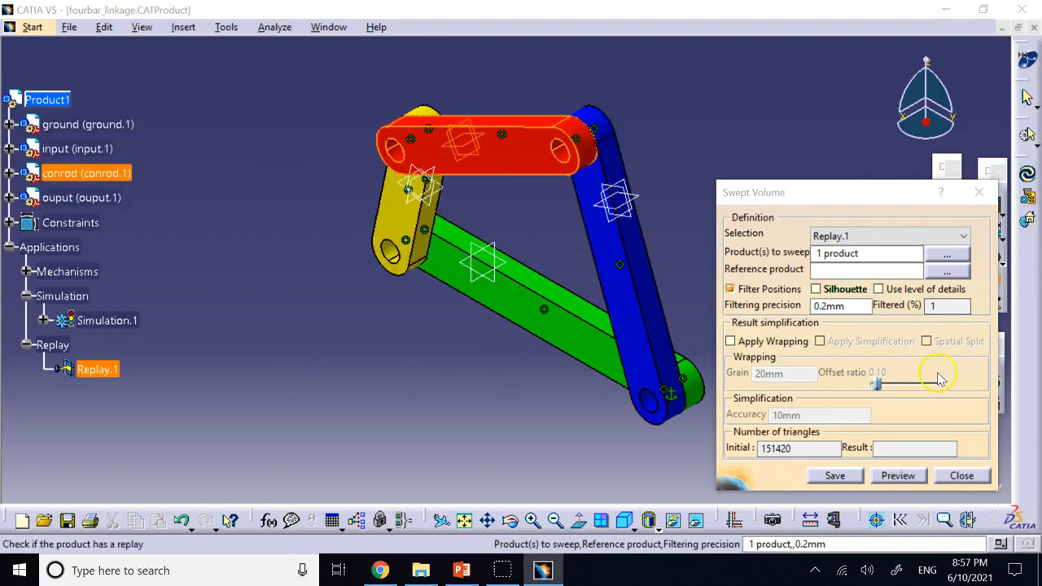
left_click(960, 475)
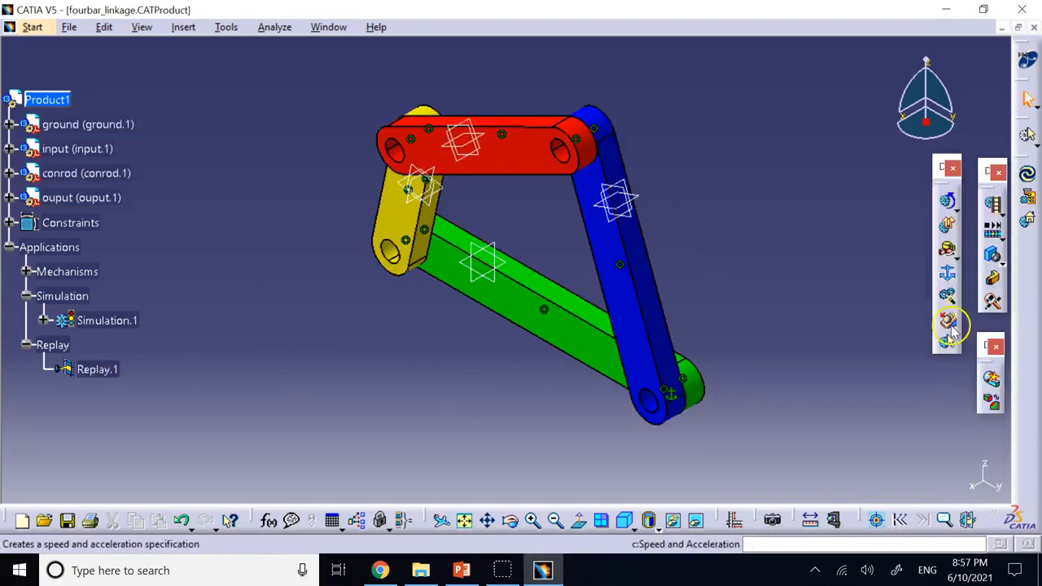
left_click(949, 322)
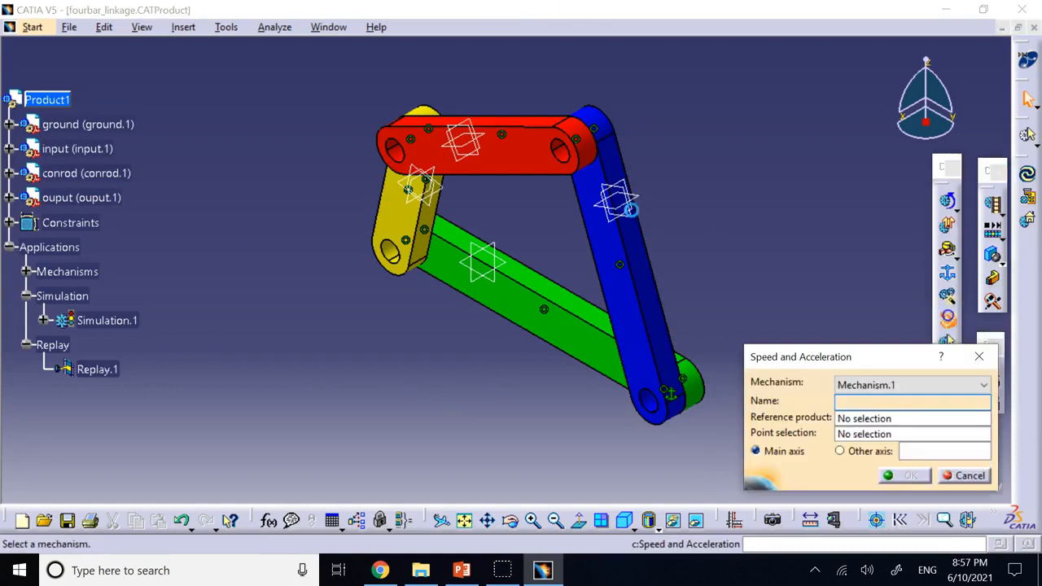
left_click(973, 351)
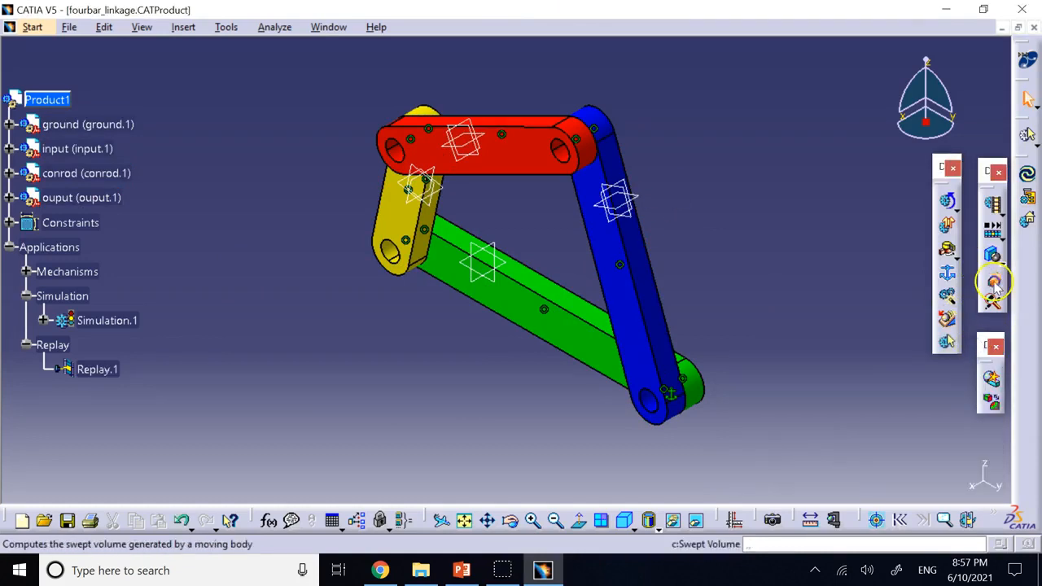
left_click(984, 275)
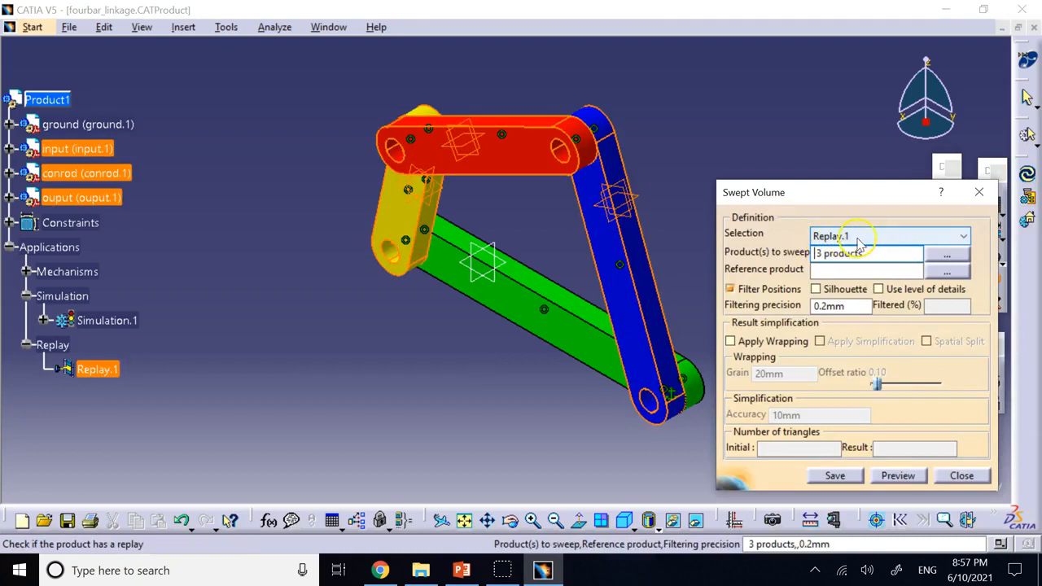
left_click(959, 475)
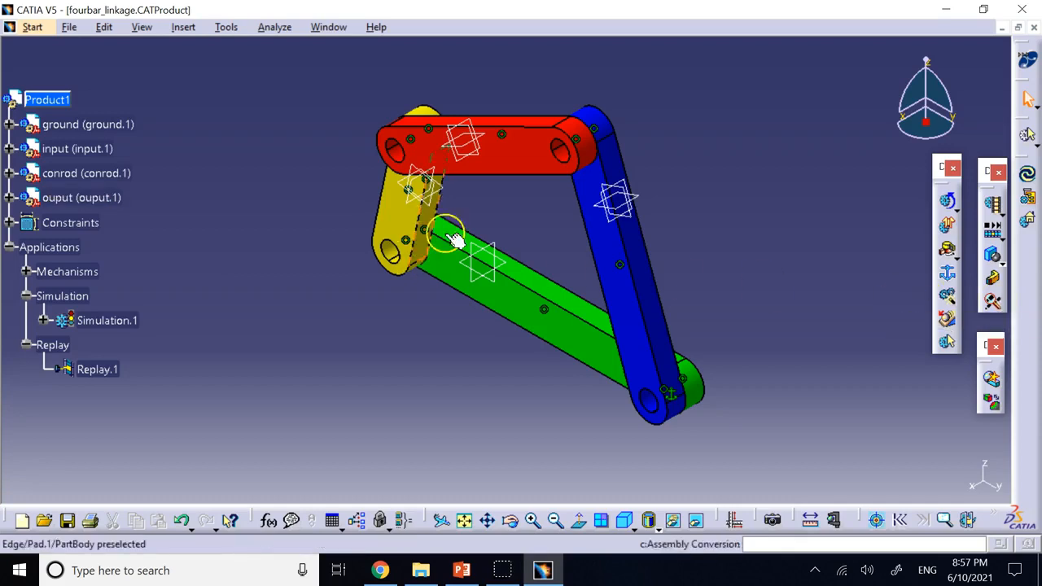
left_click(994, 304)
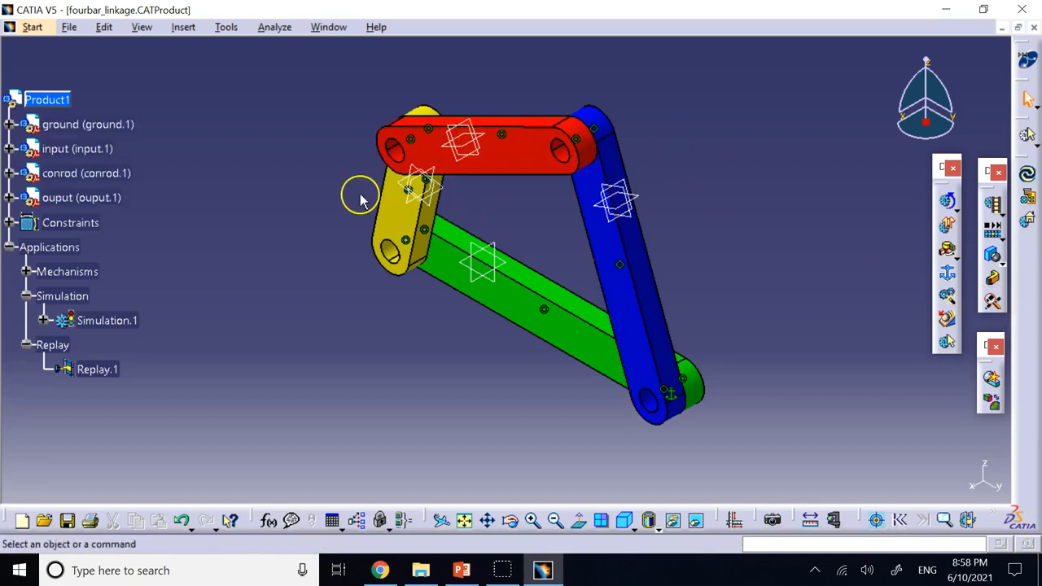
left_click(997, 288)
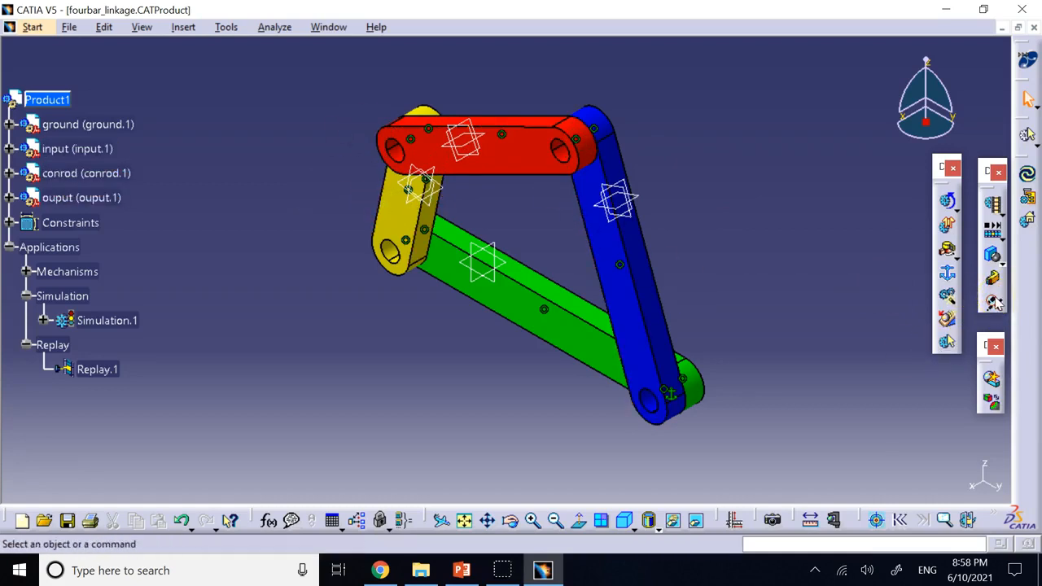
- Collapse the Applications branch and hide the reference planes of the red connecting rod
left_click(11, 247)
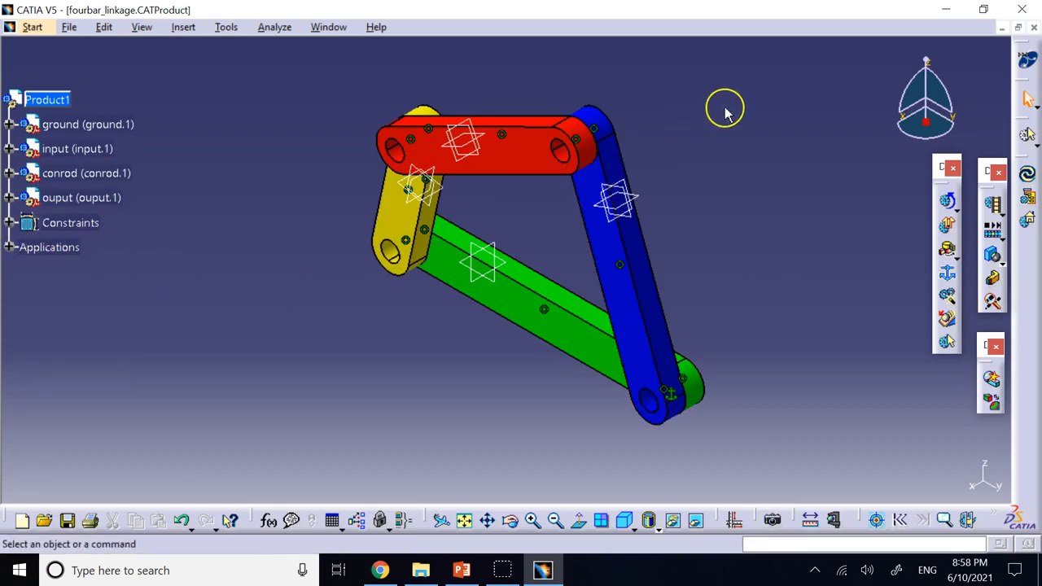
left_click(480, 165)
right_click(472, 149)
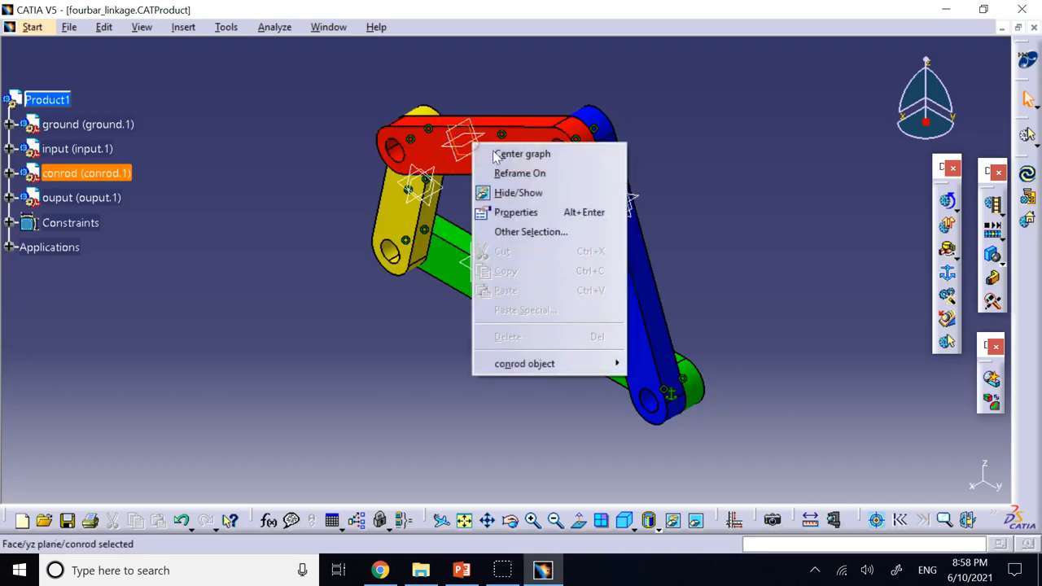
left_click(476, 152)
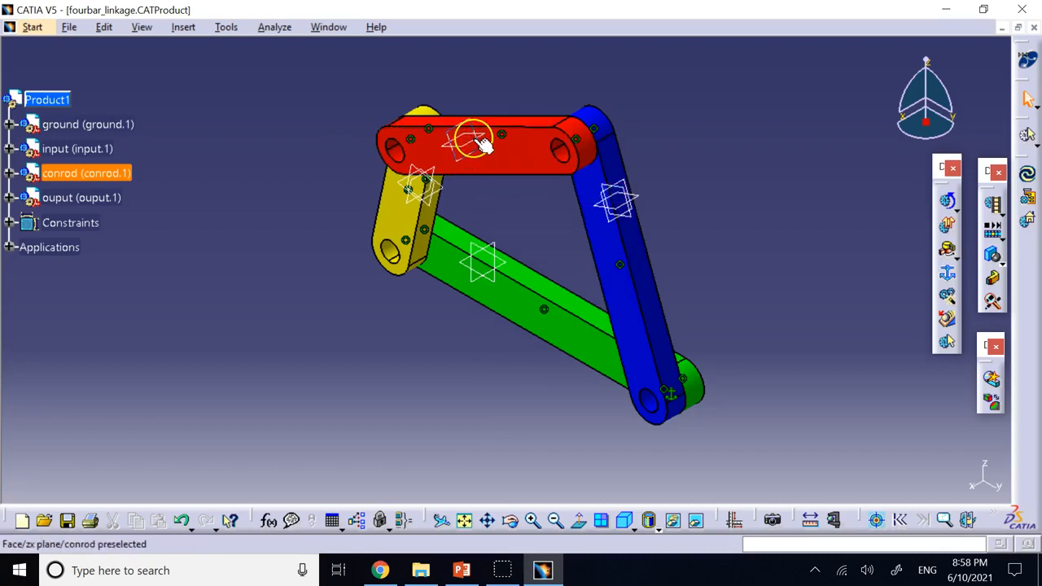
right_click(475, 142)
left_click(465, 145)
right_click(466, 144)
left_click(528, 193)
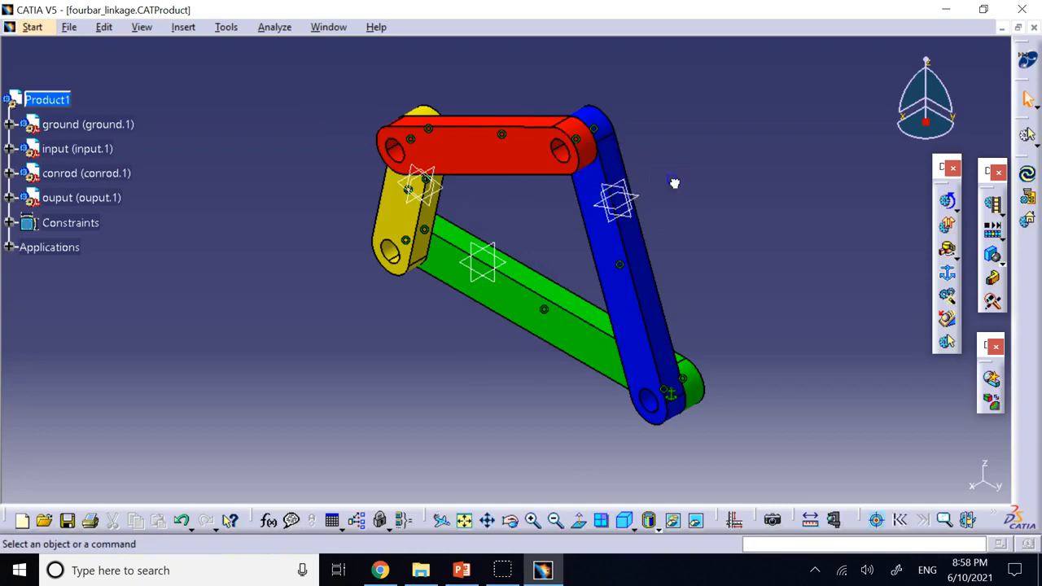
- Expand conrod.1 down to its PartBody in the specification tree and activate the conrod part for editing
left_click(9, 173)
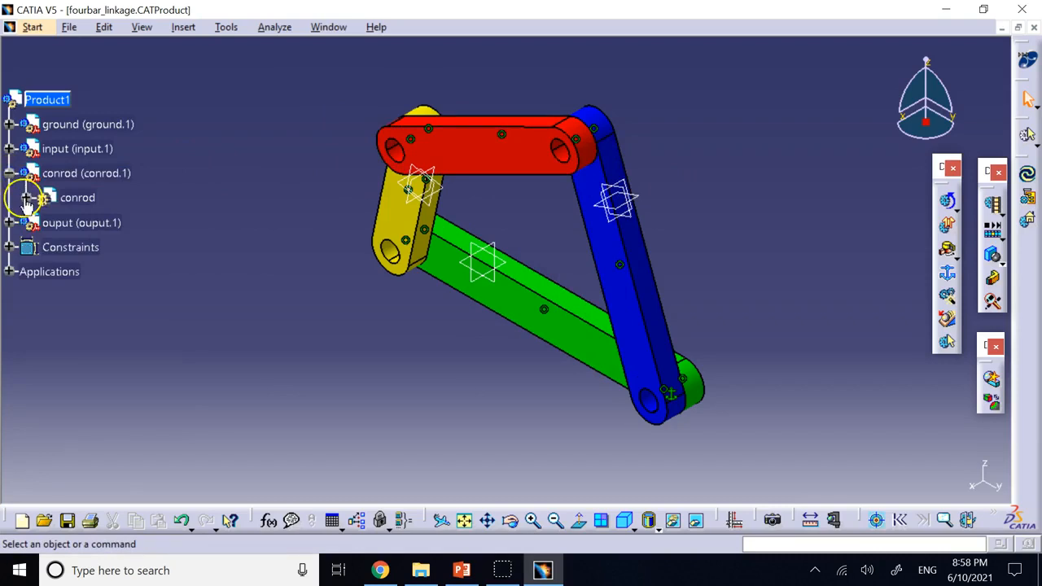
left_click(26, 197)
left_click(43, 296)
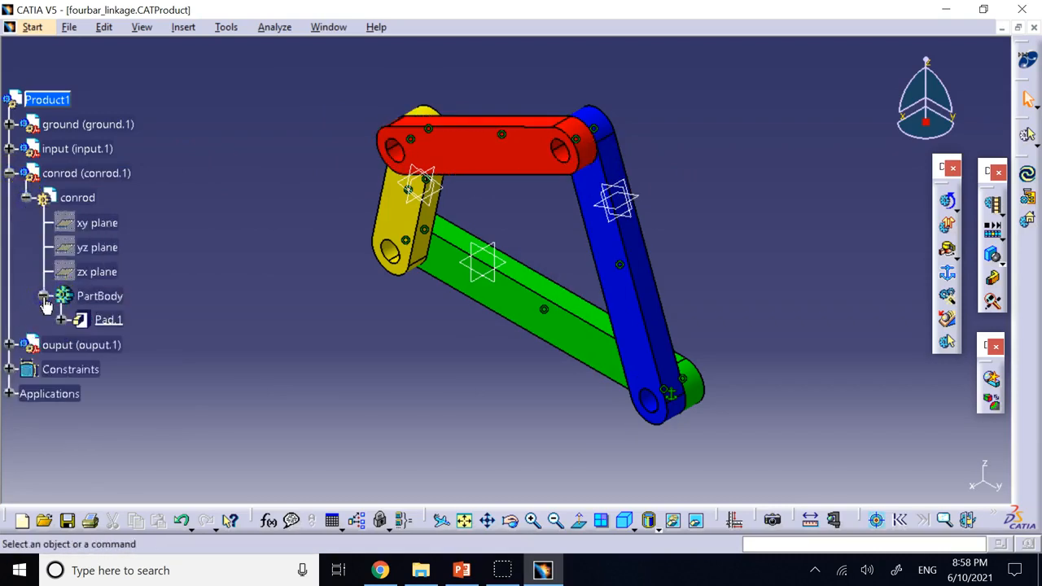
double_click(114, 297)
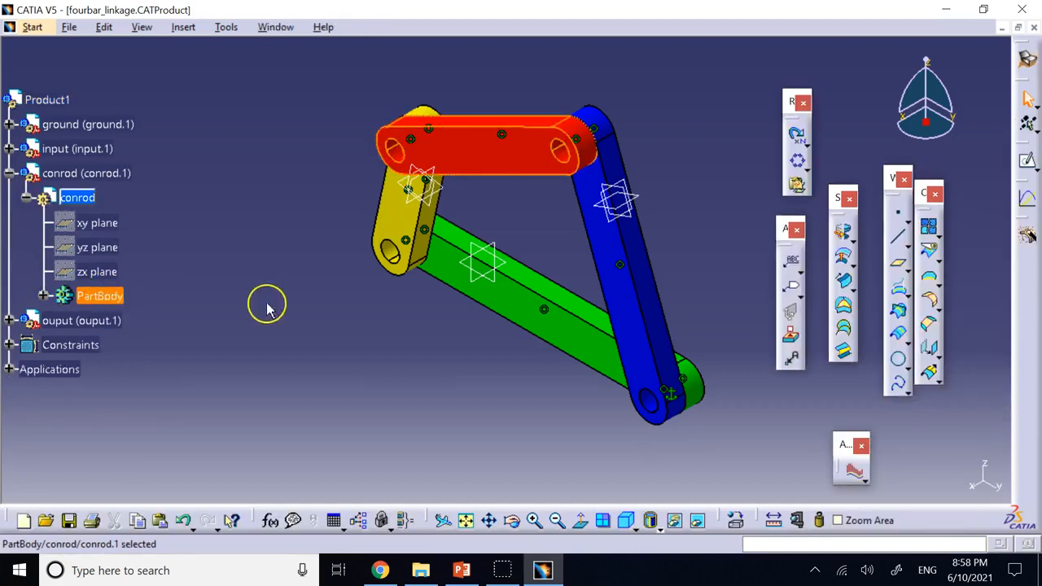
- Create an on-plane point on the conrod's front face at about H 17.272 mm and V 0.2 mm
left_click(477, 163)
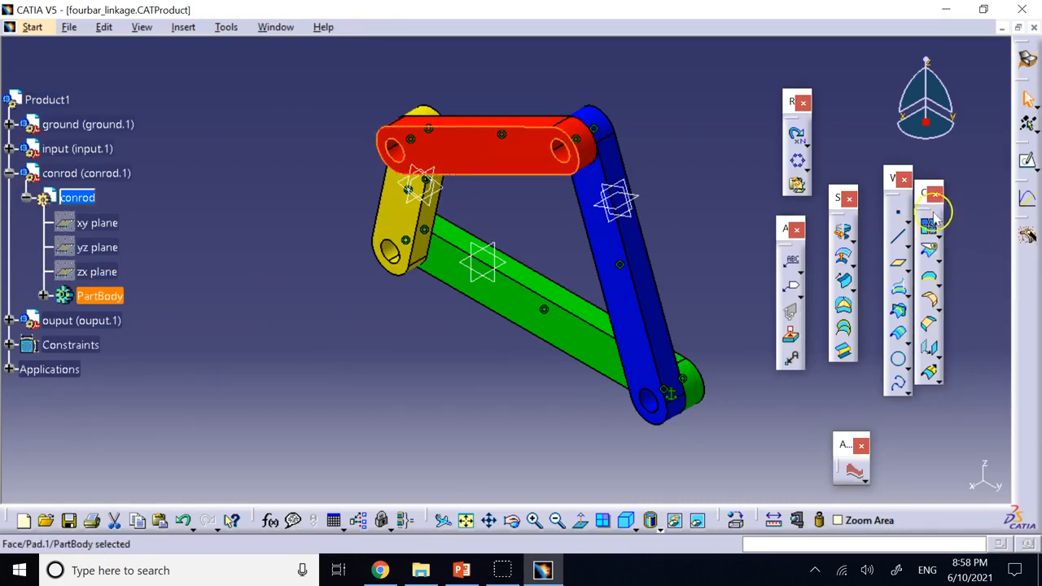
left_click(898, 212)
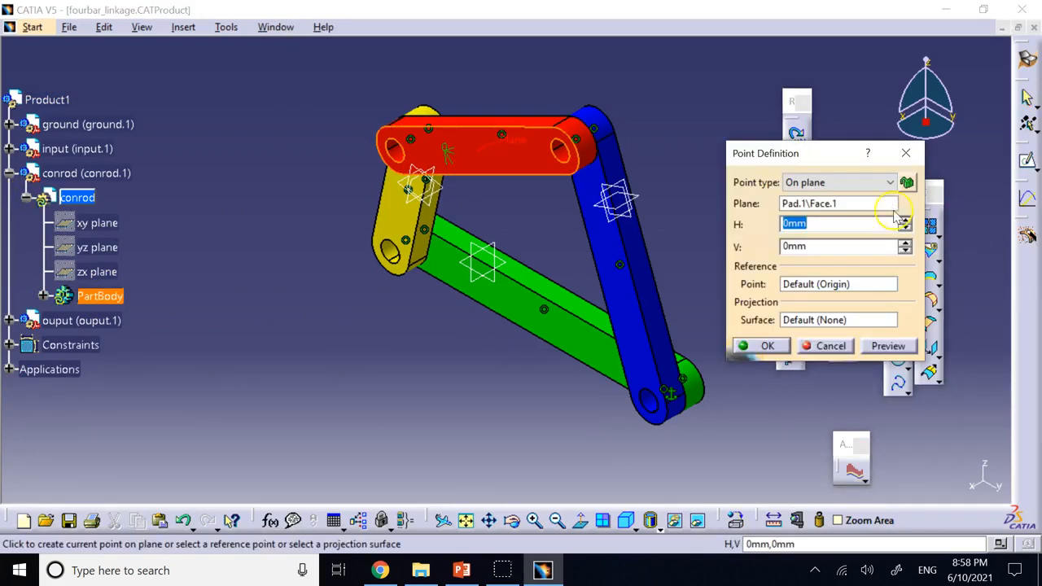
left_click(479, 159)
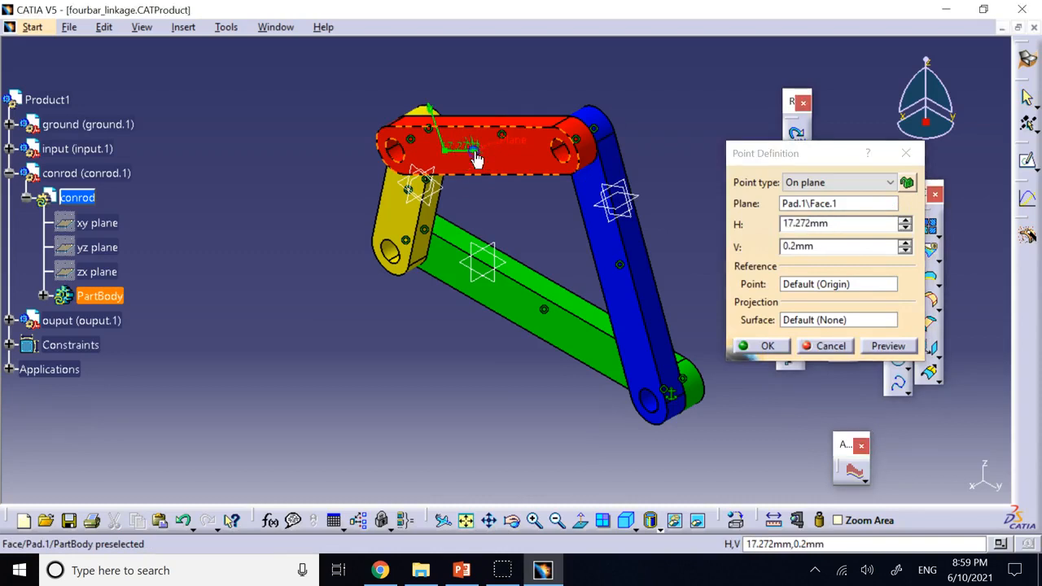
left_click(765, 346)
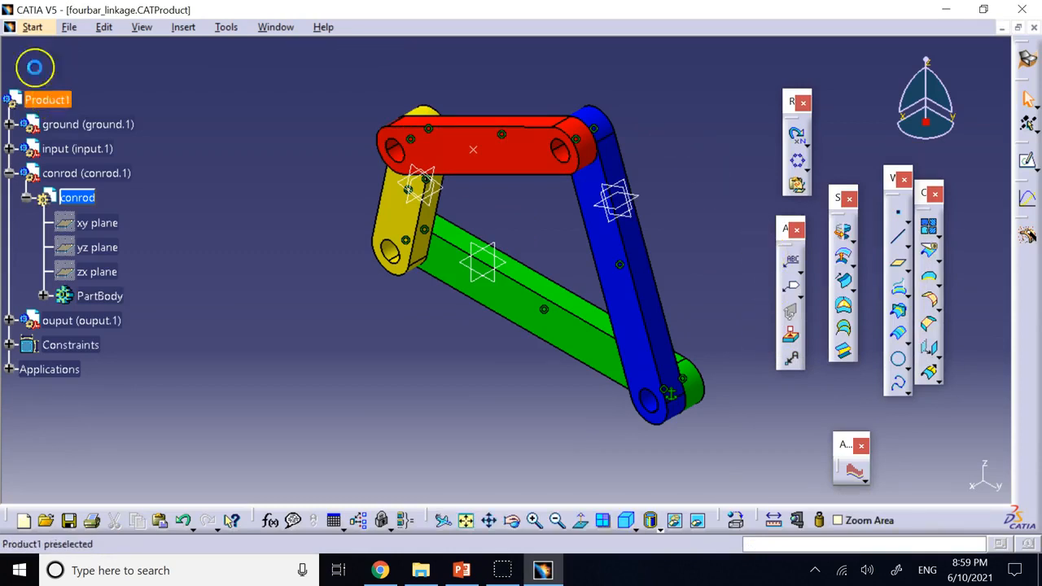
- Reactivate Product1, collapse the conrod branch, and trace the conrod's new point through Replay.1 into a new part
double_click(32, 97)
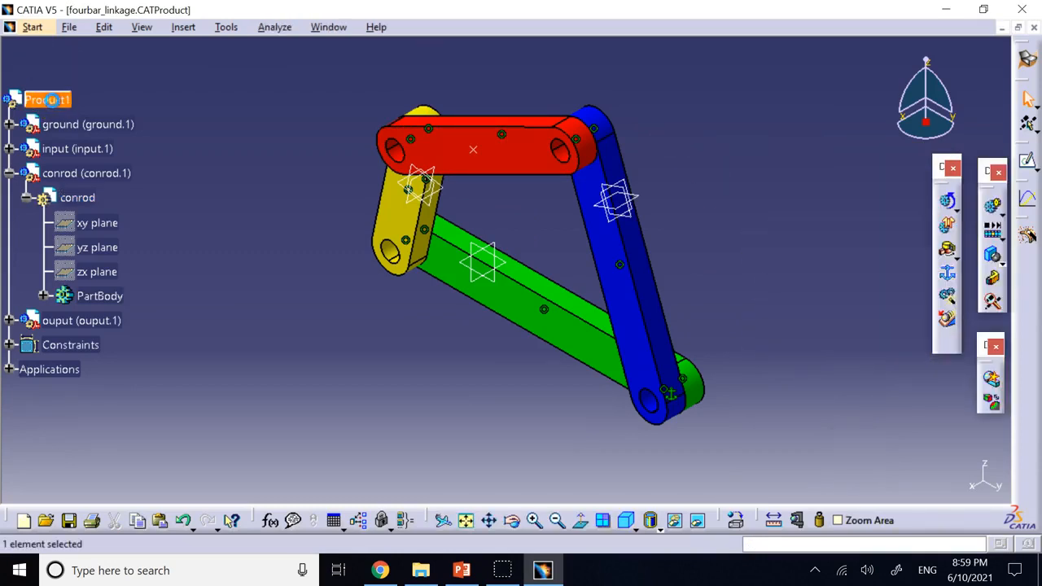
left_click(10, 173)
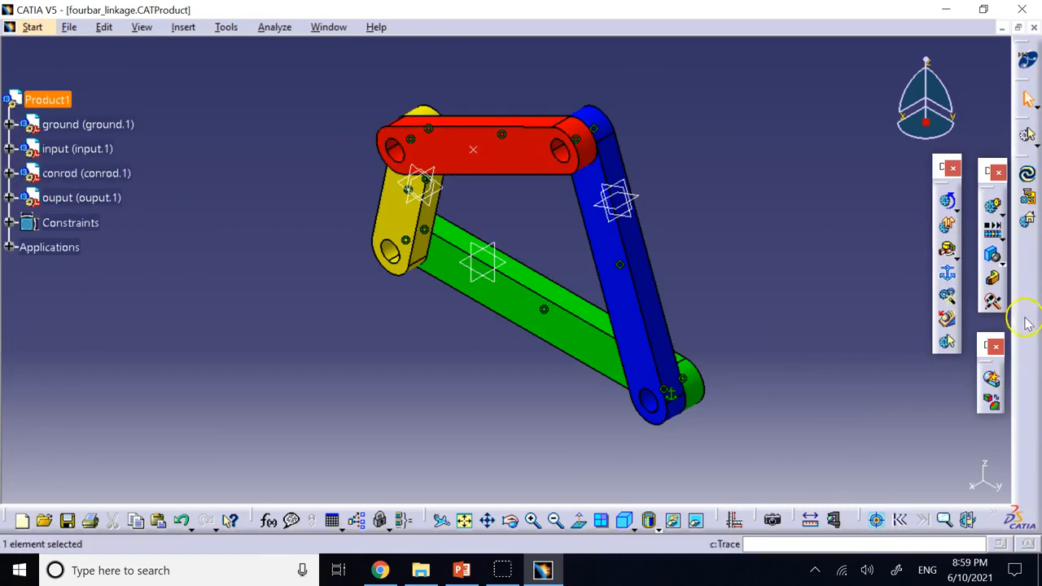
left_click(995, 305)
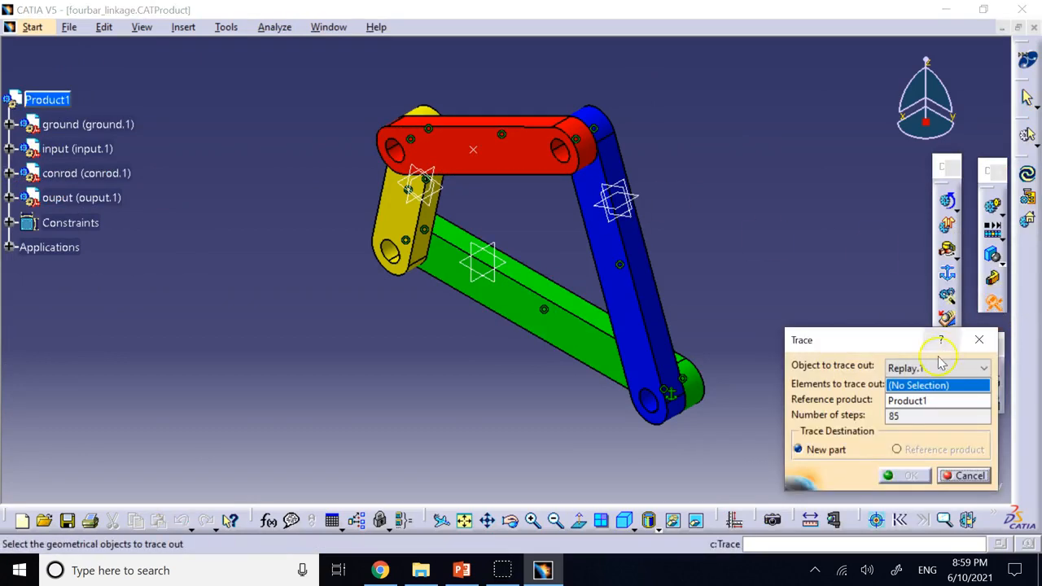
left_click(483, 153)
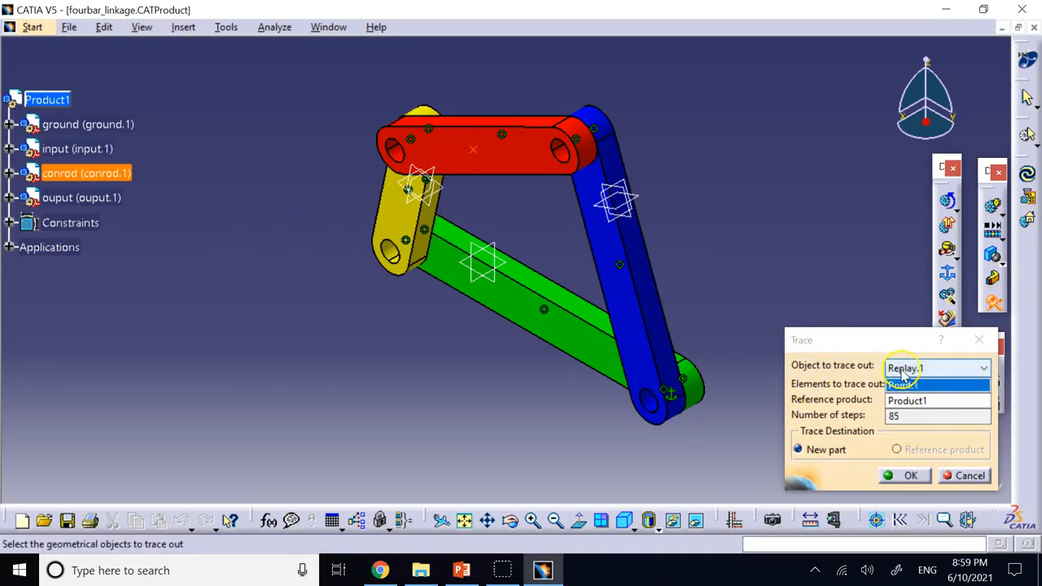
left_click(912, 476)
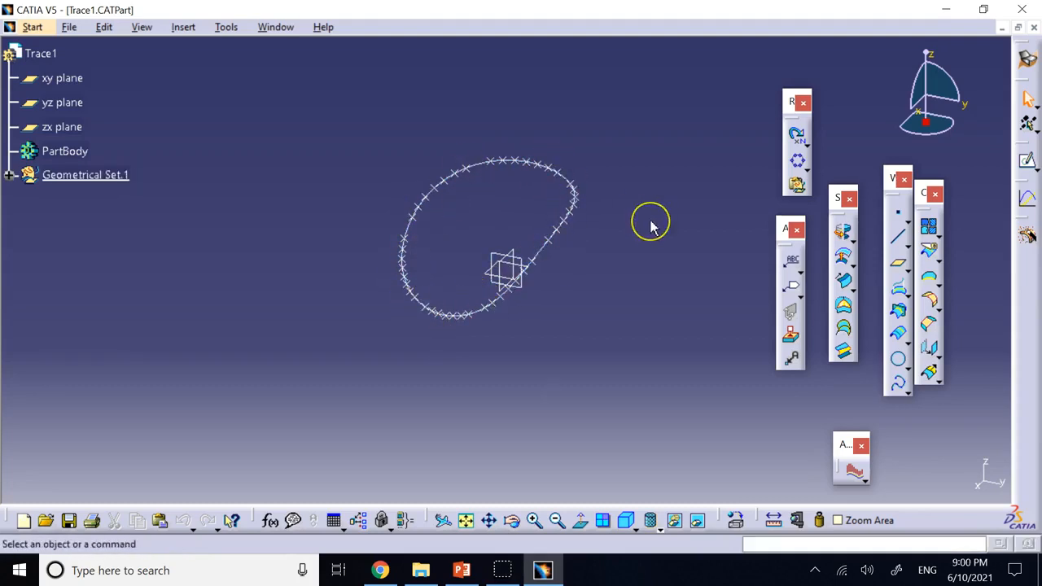
- Return to the fourbar_linkage.CATProduct window and collapse the Replay, Simulation and Applications branches in the specification tree
left_click(276, 29)
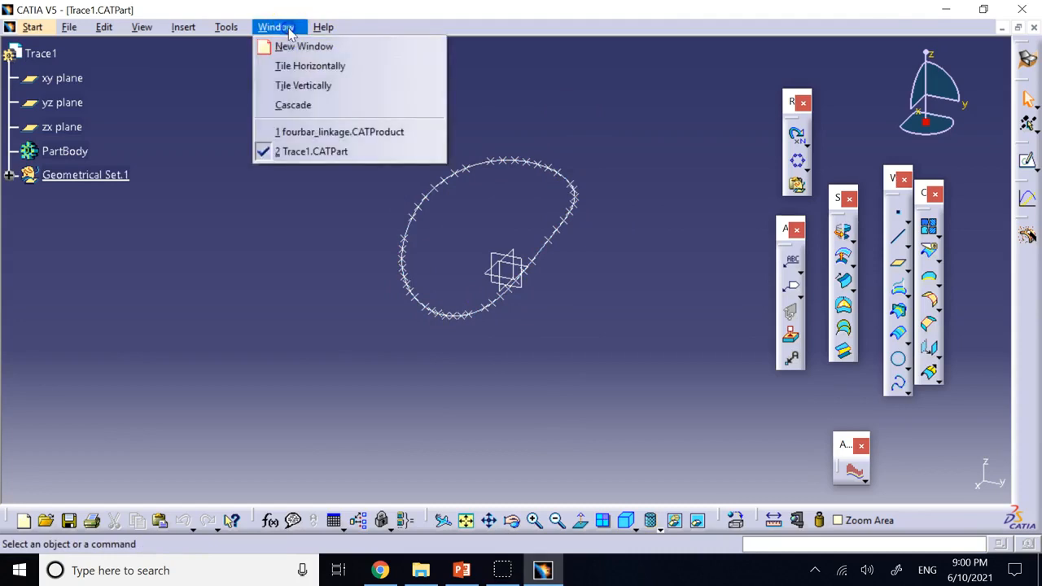
left_click(382, 132)
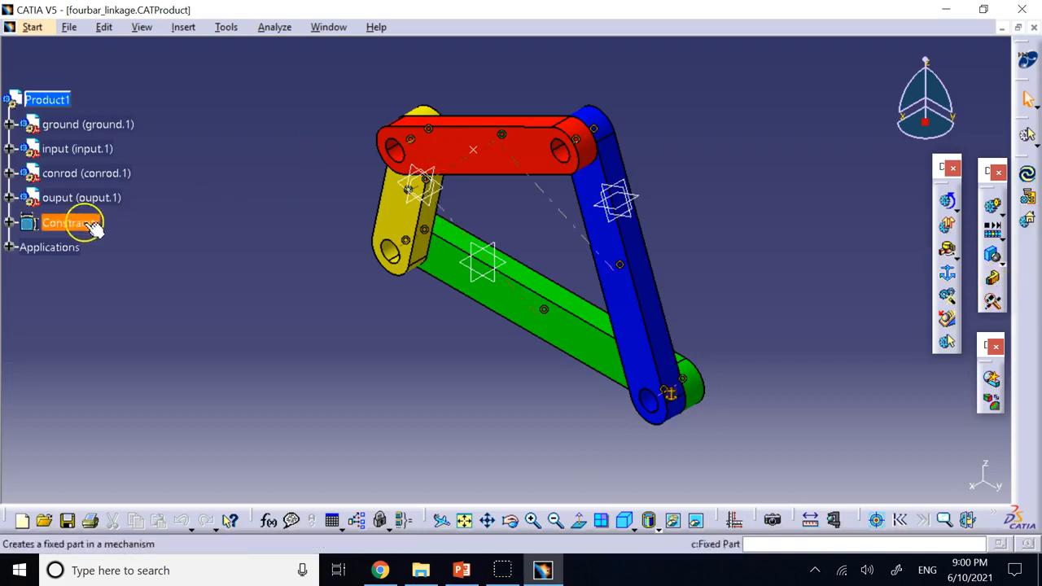
left_click(9, 247)
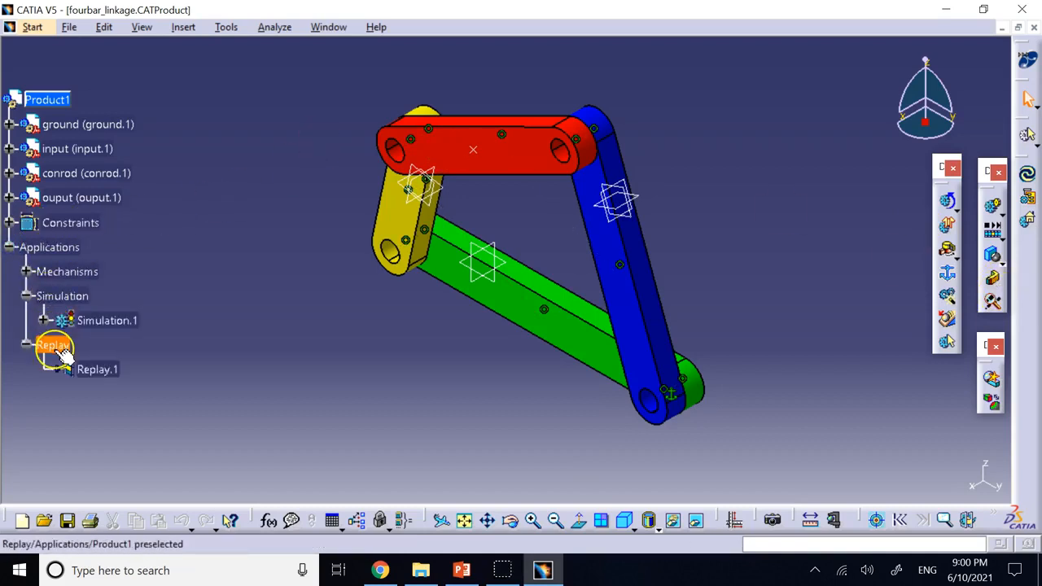
left_click(26, 345)
left_click(27, 295)
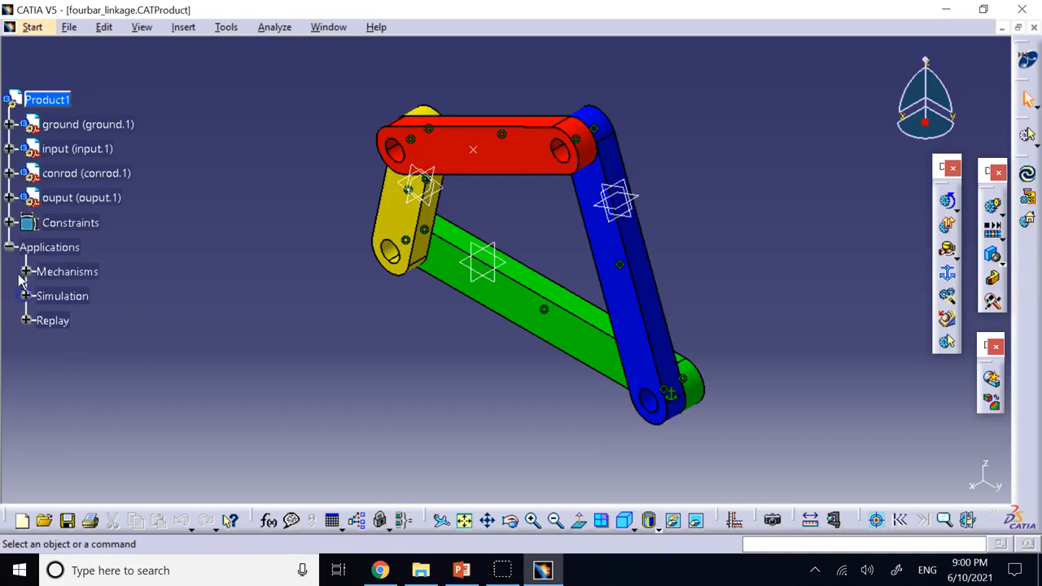
left_click(9, 247)
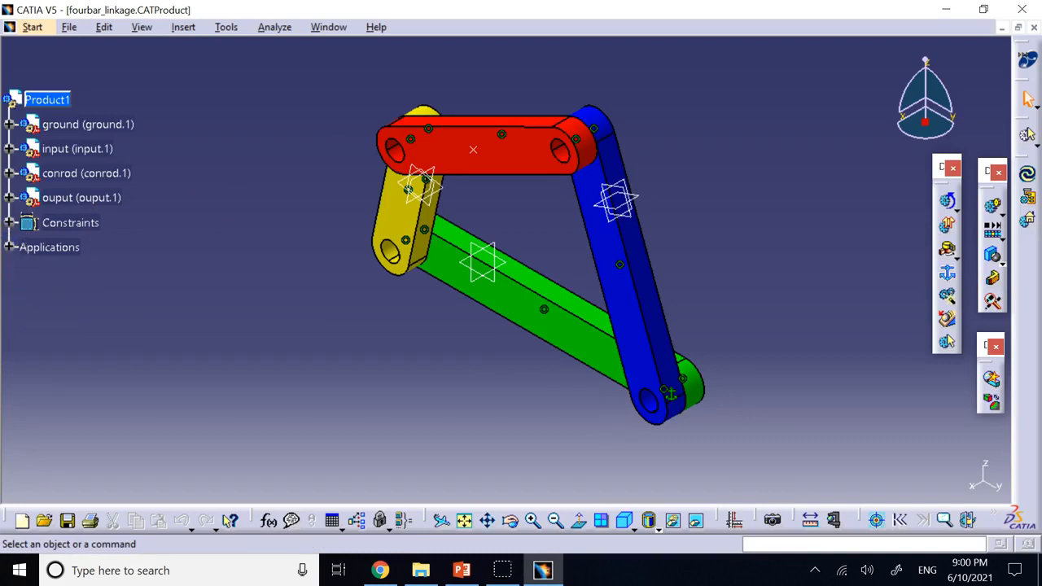
- Run a Contact + Clash interference check between all components of the linkage and review the list of conflicts
key("alt+Tab")
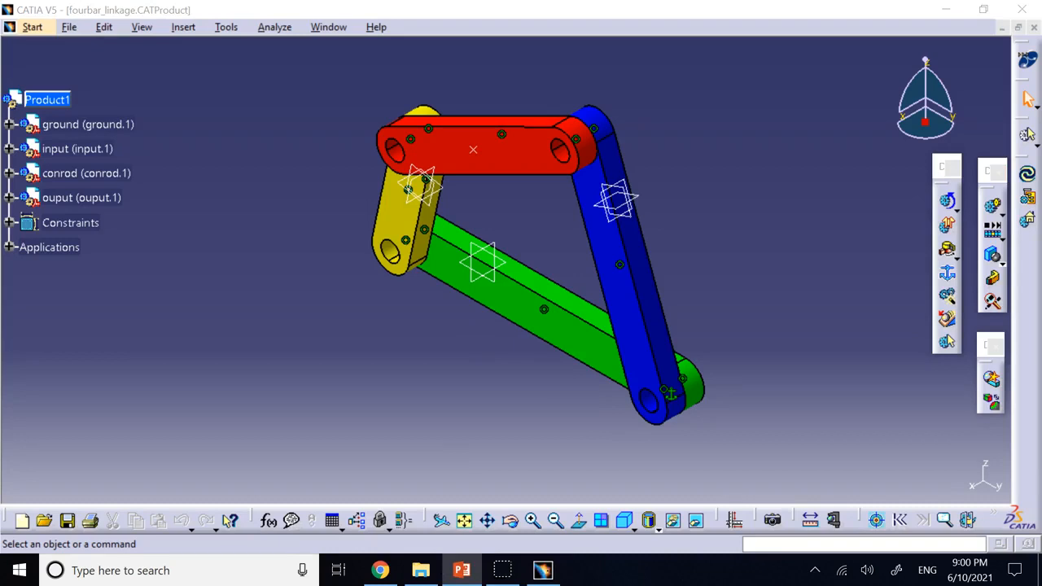
left_click(993, 383)
left_click(994, 383)
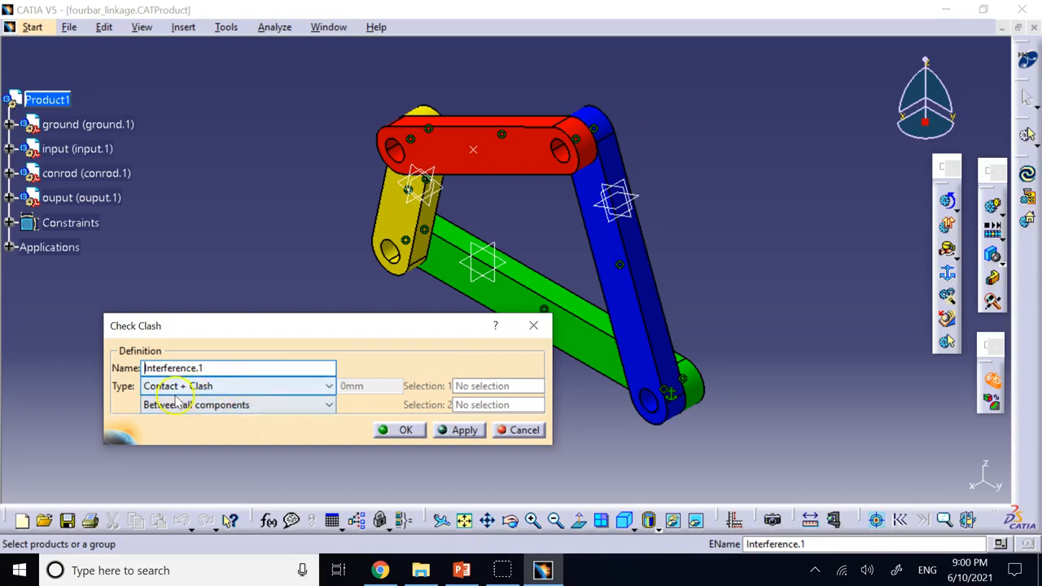
left_click(195, 389)
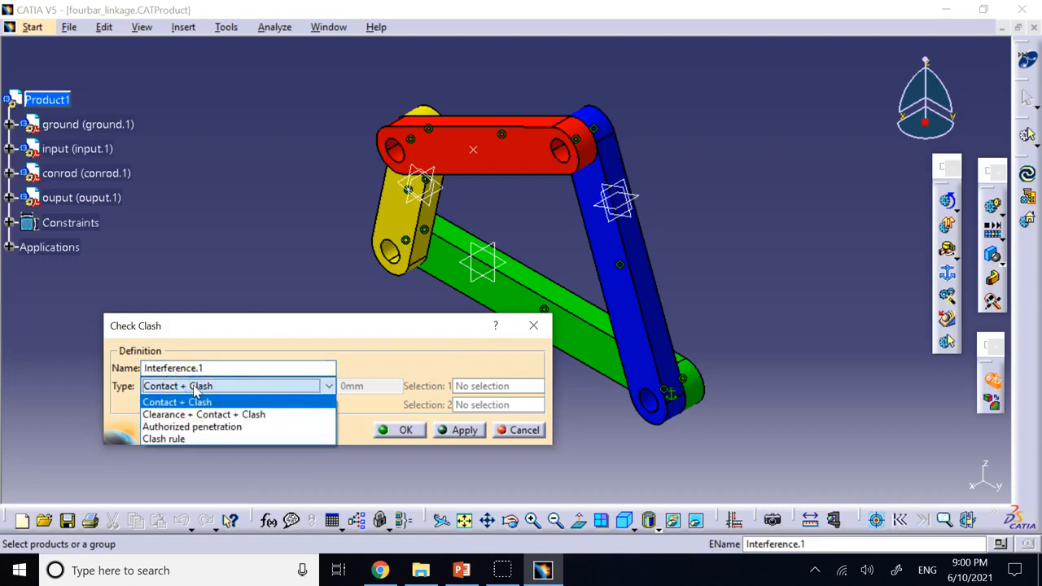
left_click(199, 402)
left_click(181, 404)
left_click(205, 402)
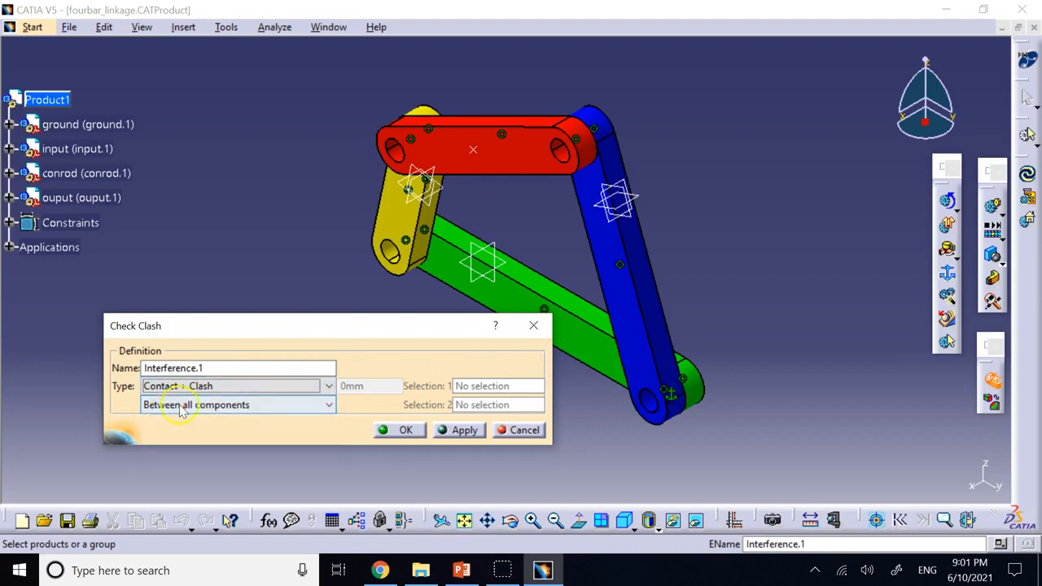
left_click(189, 405)
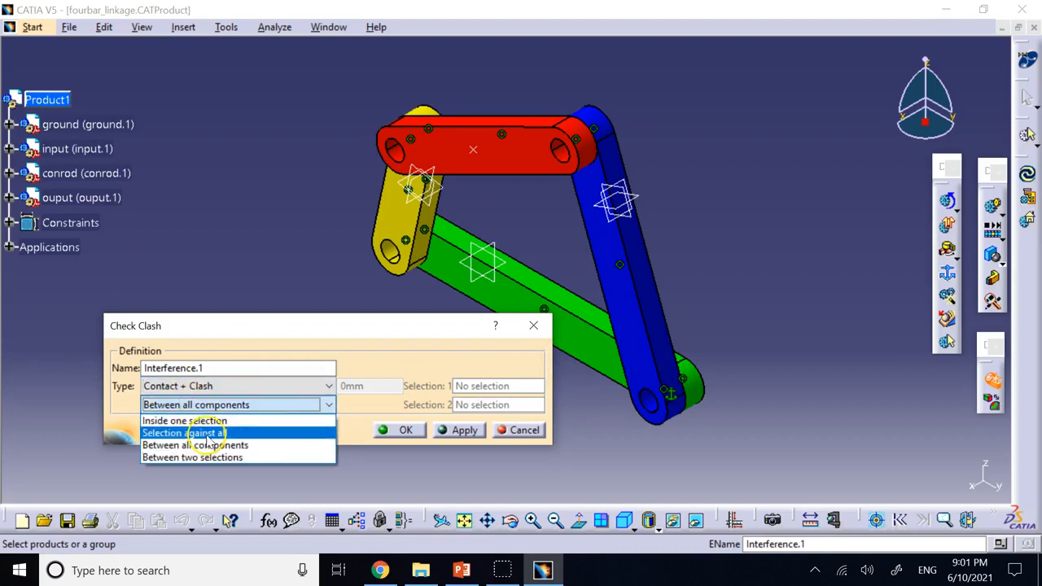
left_click(231, 403)
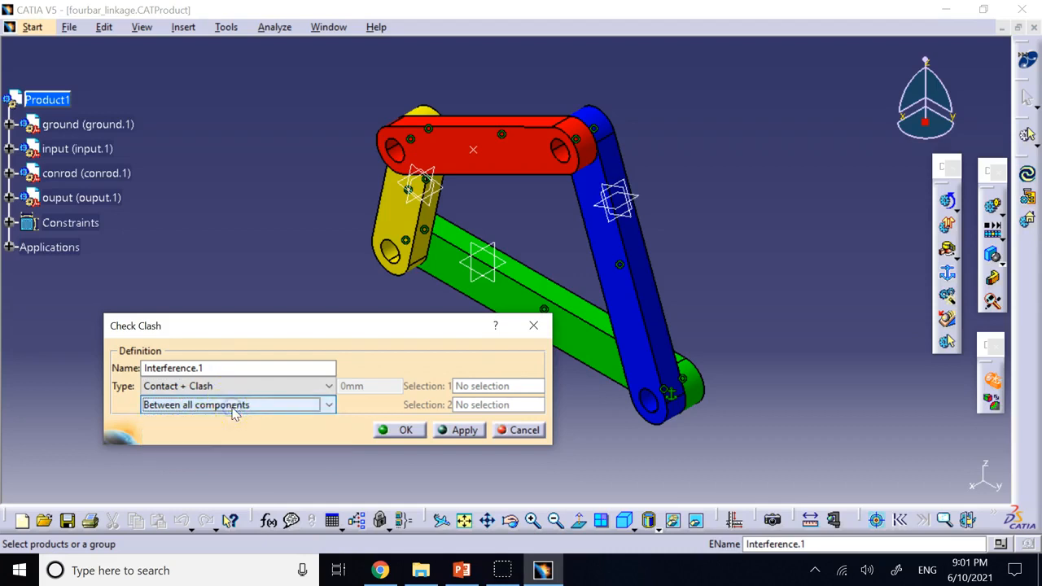
left_click(406, 432)
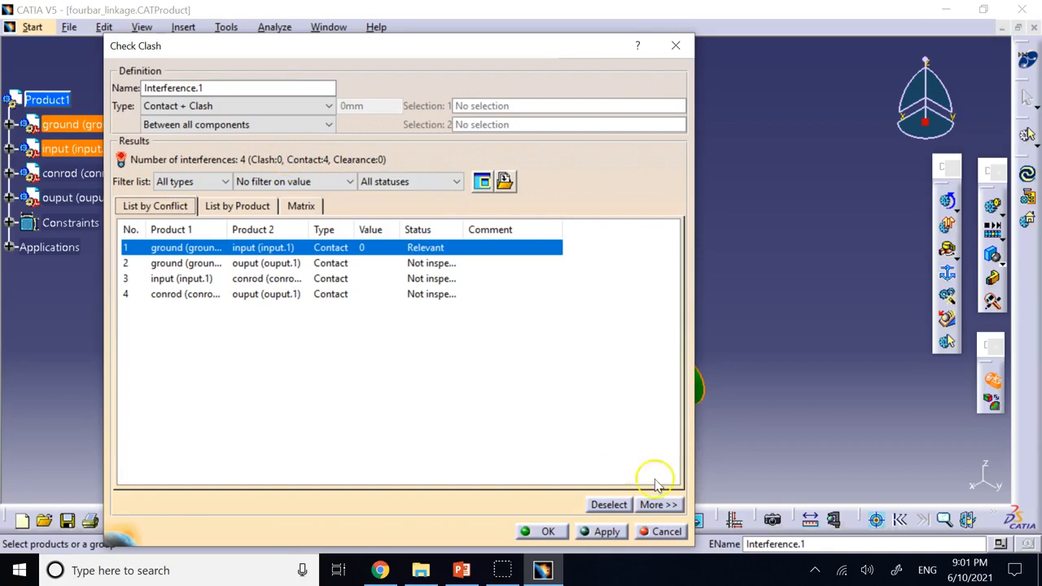
left_click(651, 531)
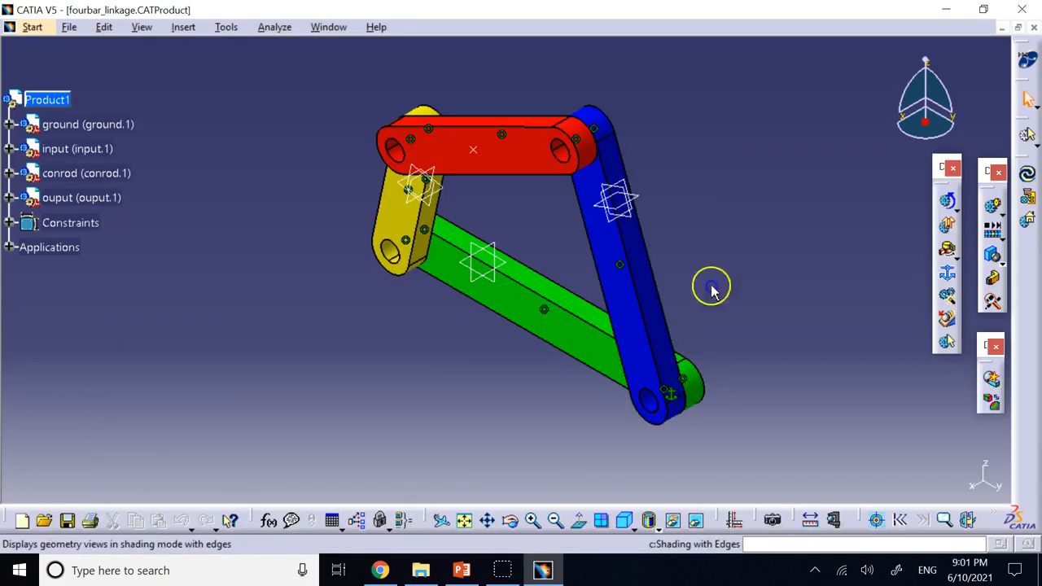
left_click(992, 402)
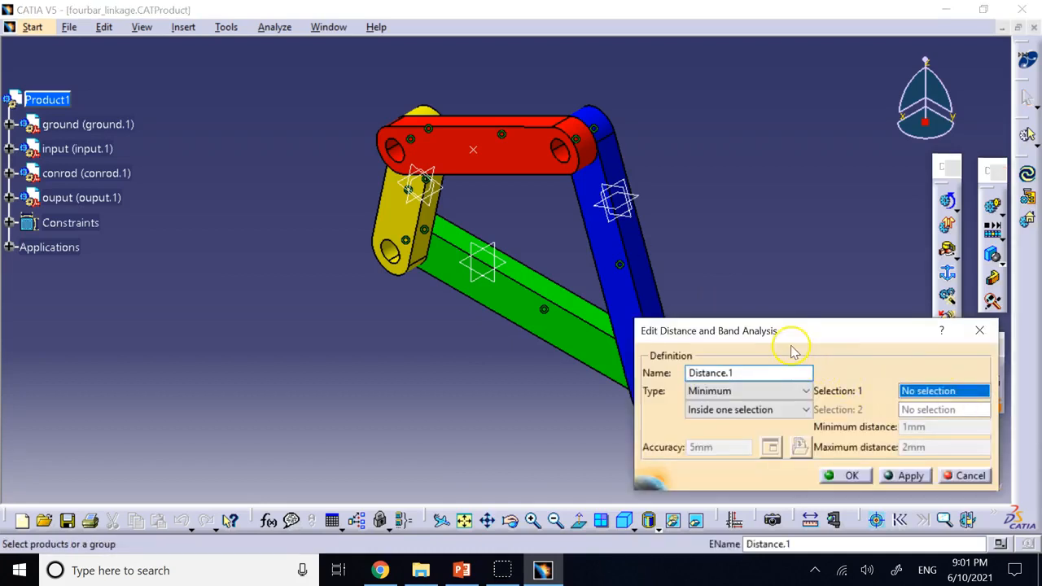
left_click_drag(788, 328, 823, 156)
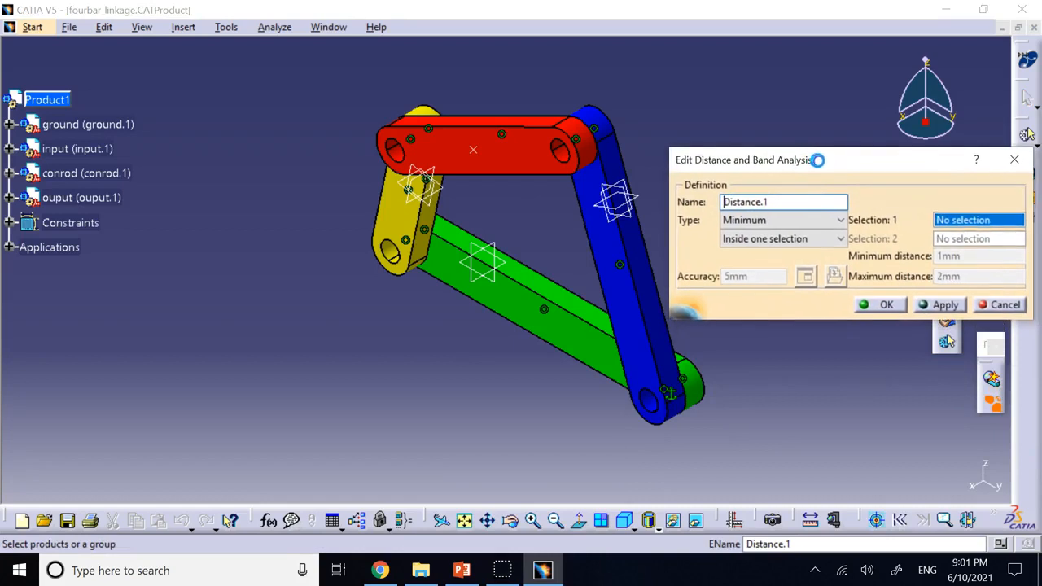
left_click(773, 239)
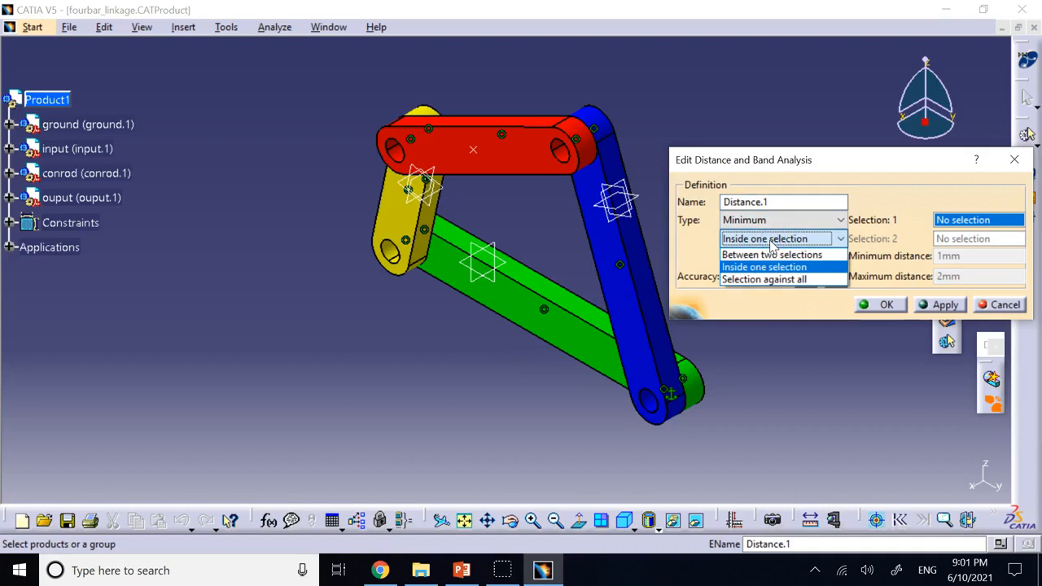
left_click(775, 255)
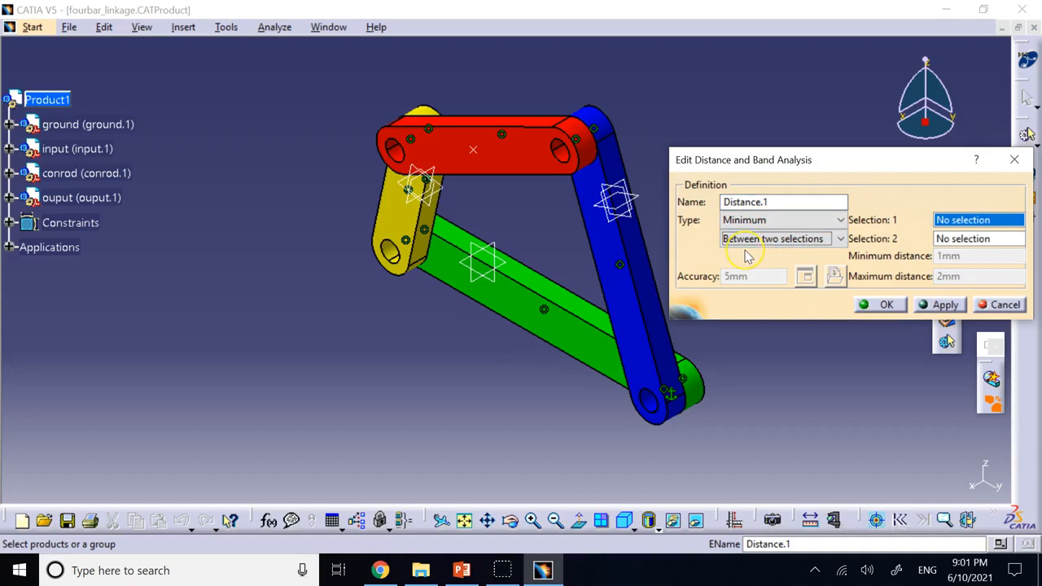
left_click(518, 170)
left_click(528, 300)
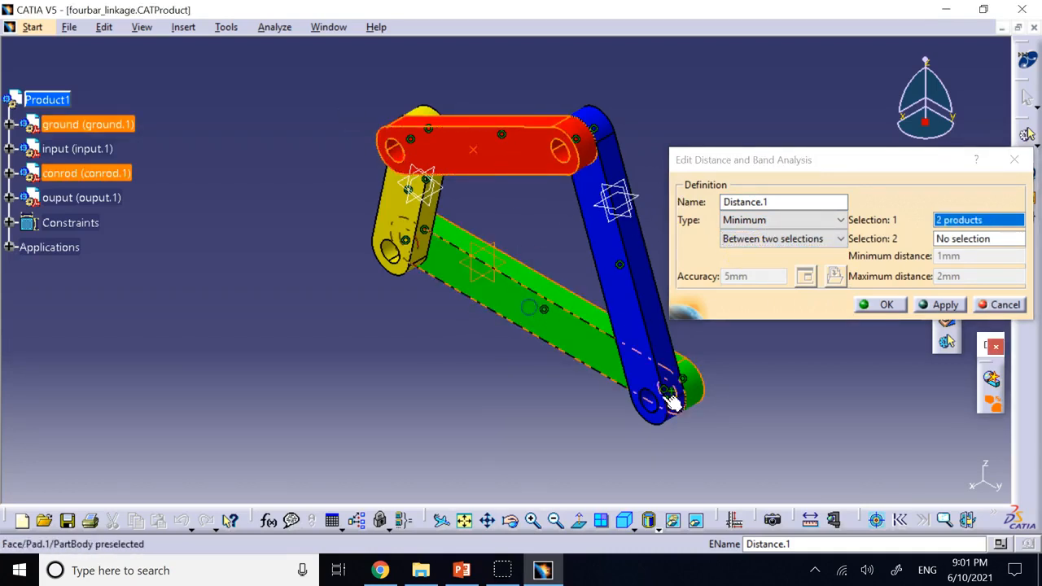
left_click(954, 218)
left_click(954, 221)
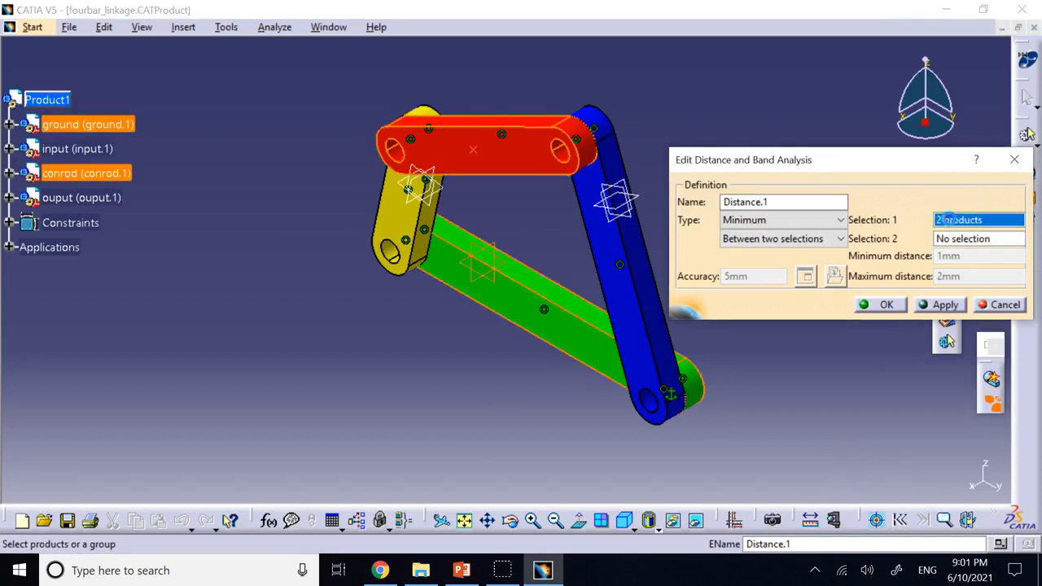
left_click(950, 221)
left_click(949, 220)
left_click(949, 238)
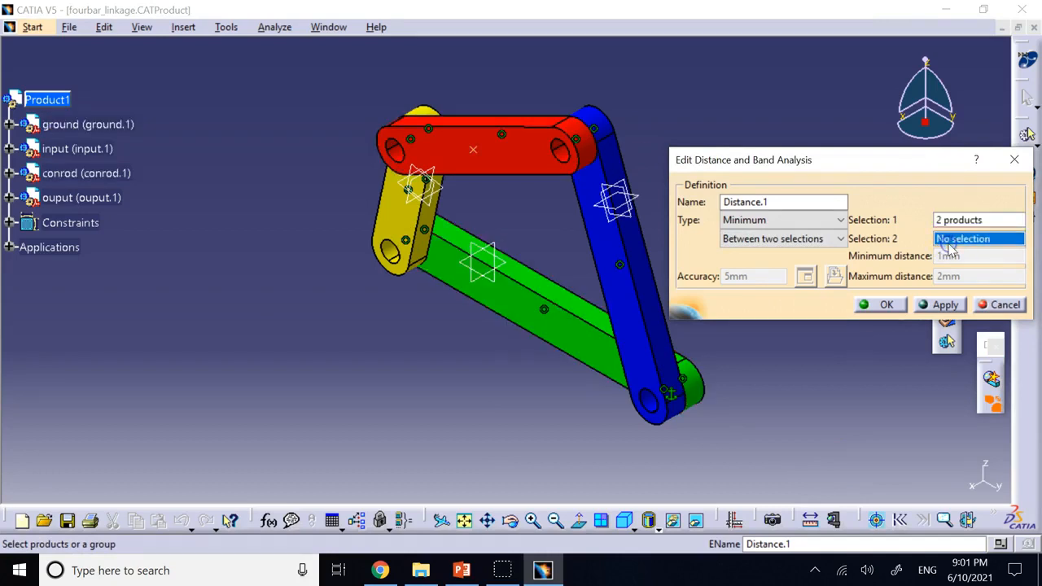
left_click(1001, 304)
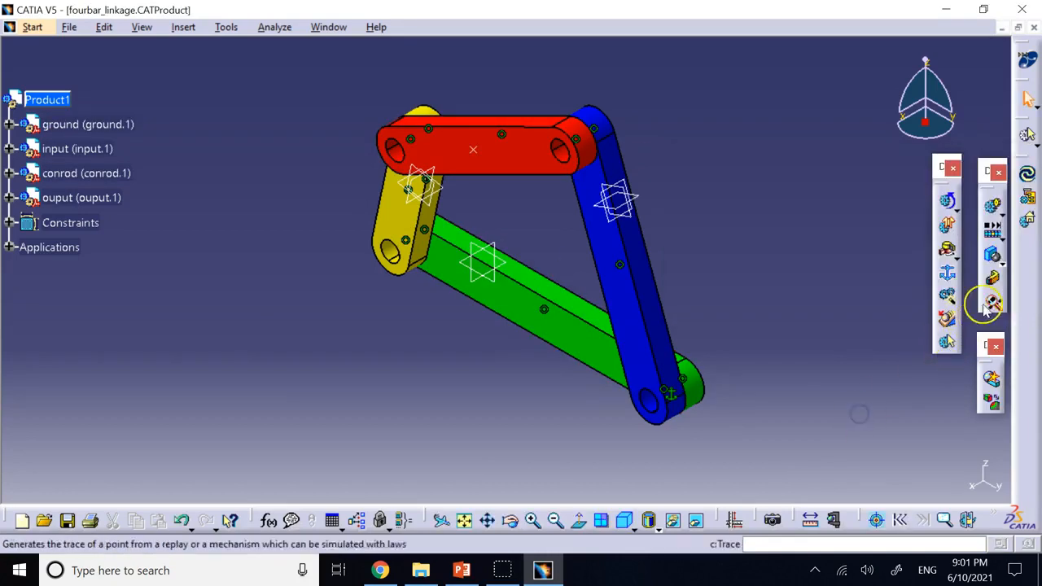
- Measure the minimum distance between two selections, the red conrod and the green ground link, and preview the result
left_click(994, 404)
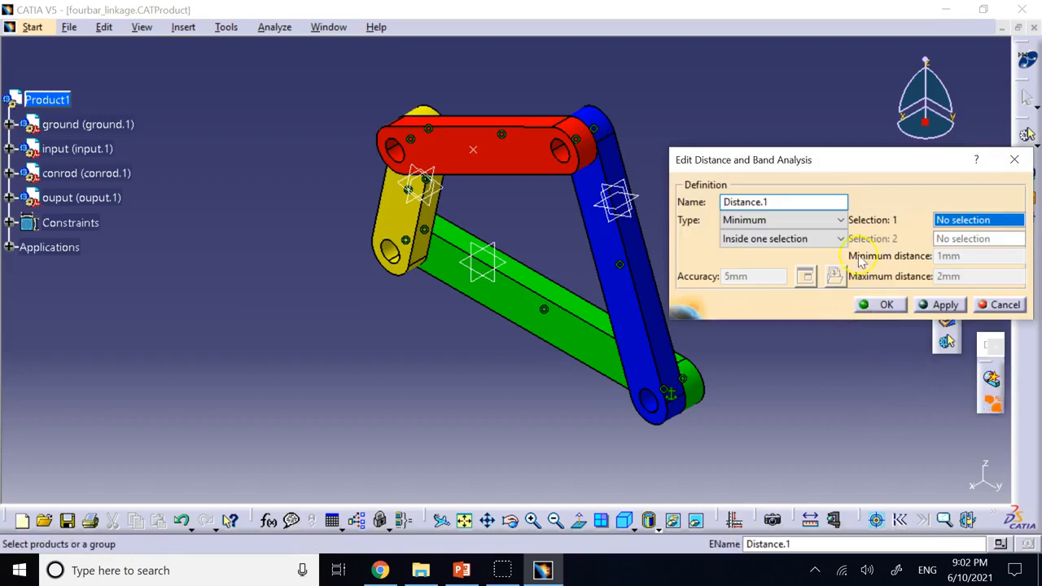
left_click(767, 238)
left_click(762, 251)
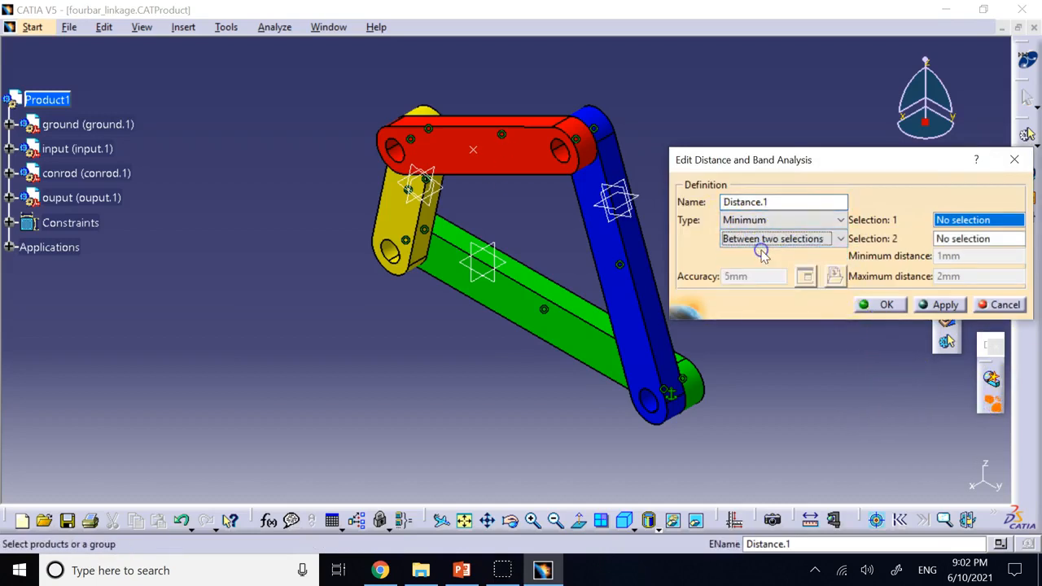
left_click(525, 173)
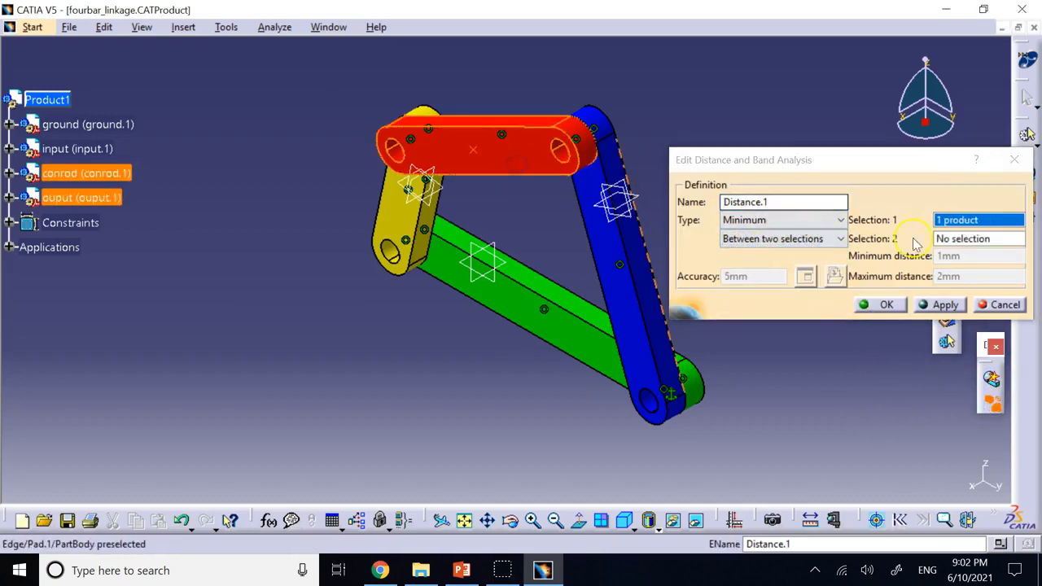
left_click(544, 326)
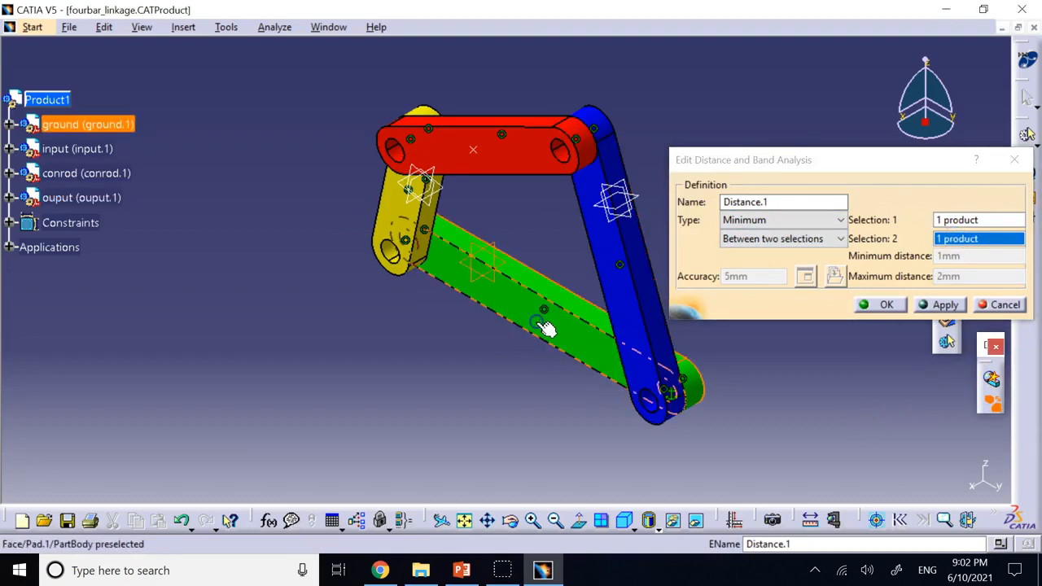
left_click(939, 304)
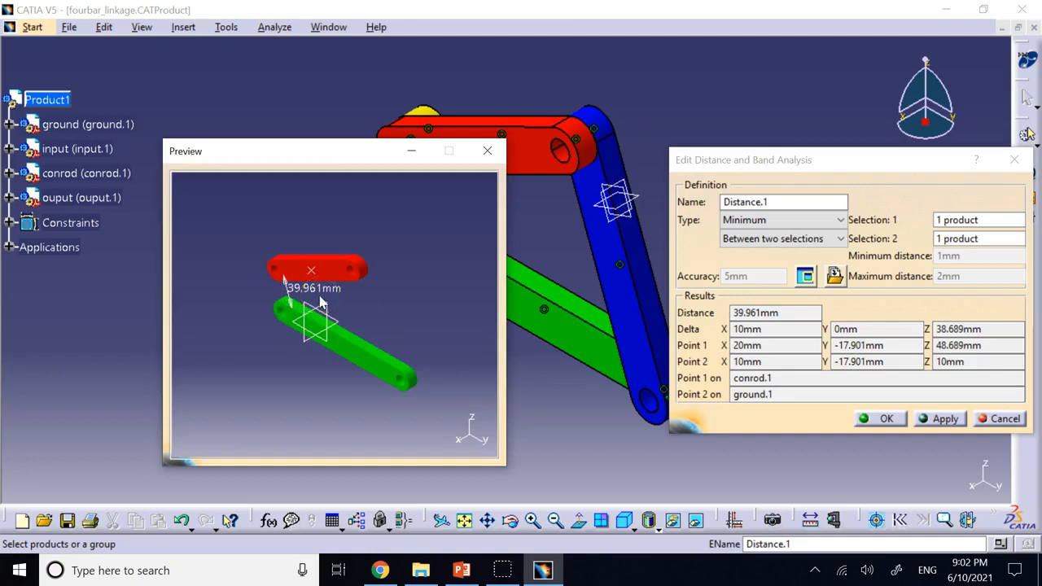
left_click(1004, 420)
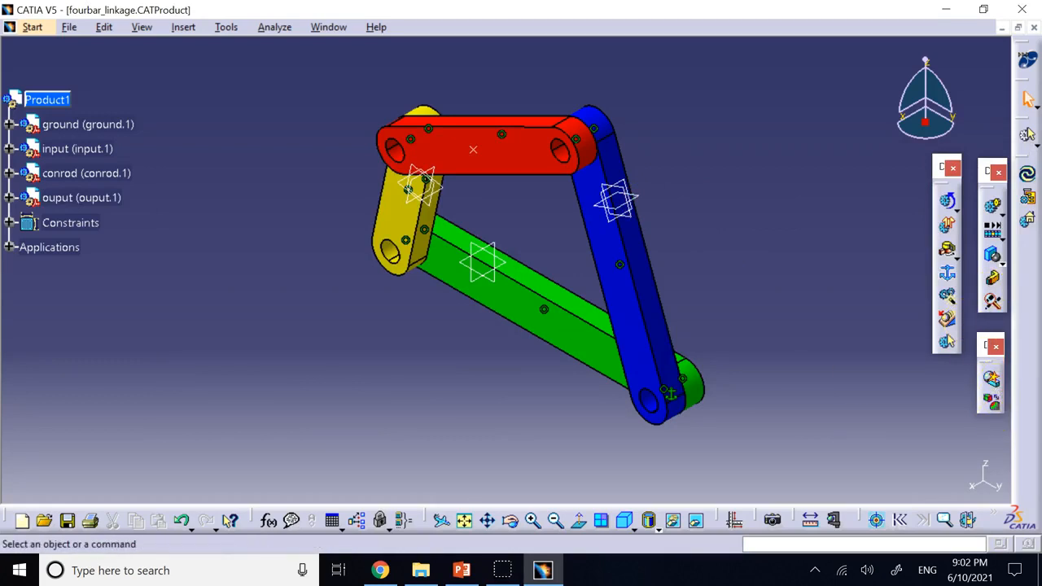
- Hide the point on the conrod's front face and the three reference planes of the blue ouput link
key("alt+Tab")
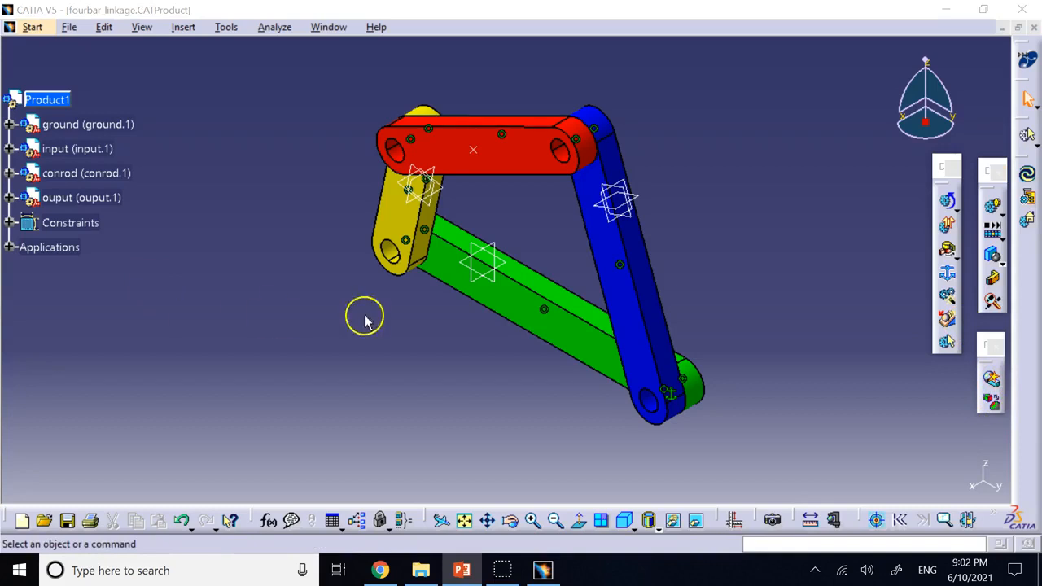
right_click(473, 154)
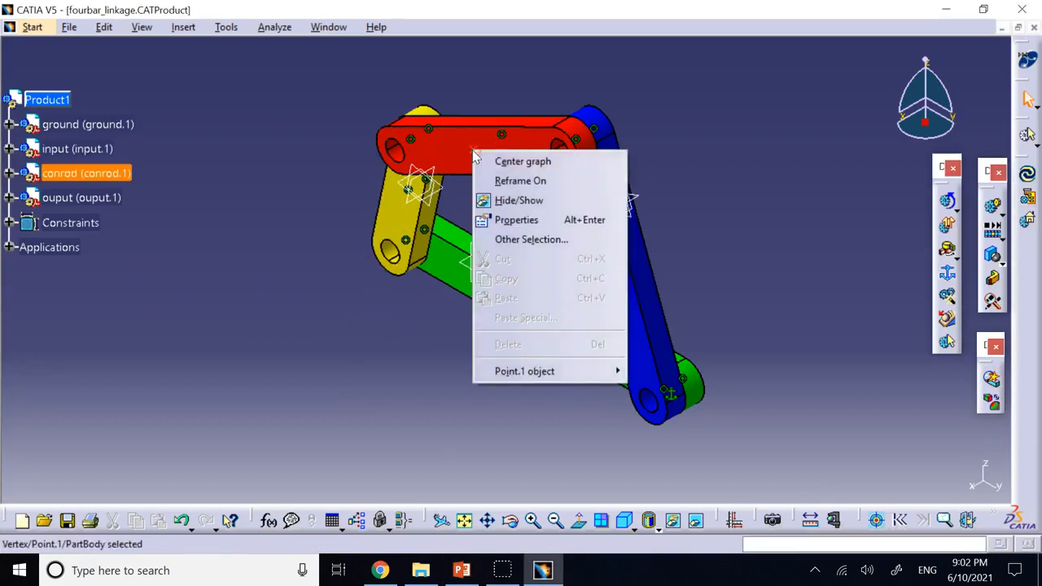
left_click(361, 136)
right_click(636, 198)
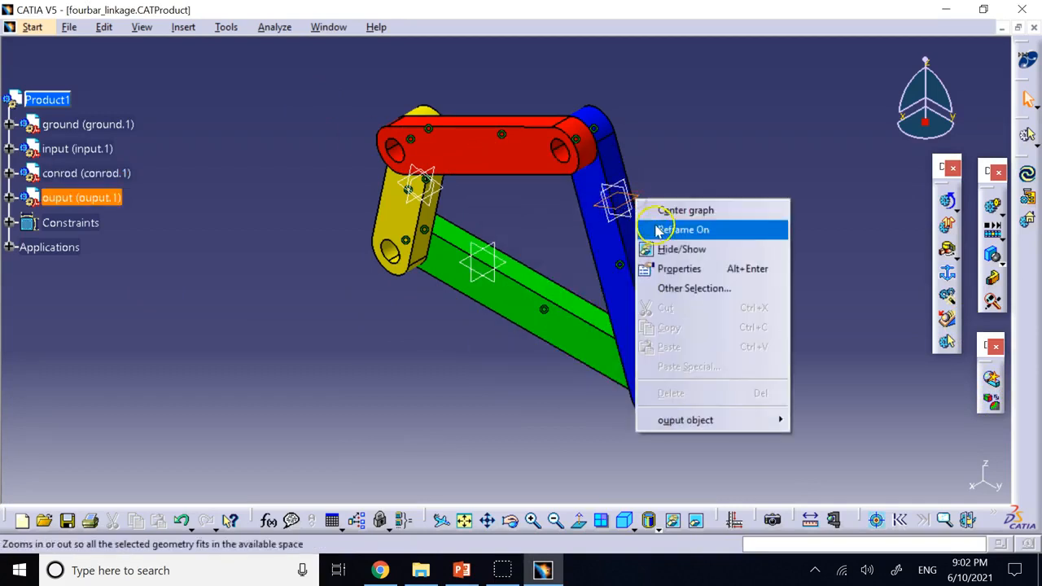
left_click(667, 248)
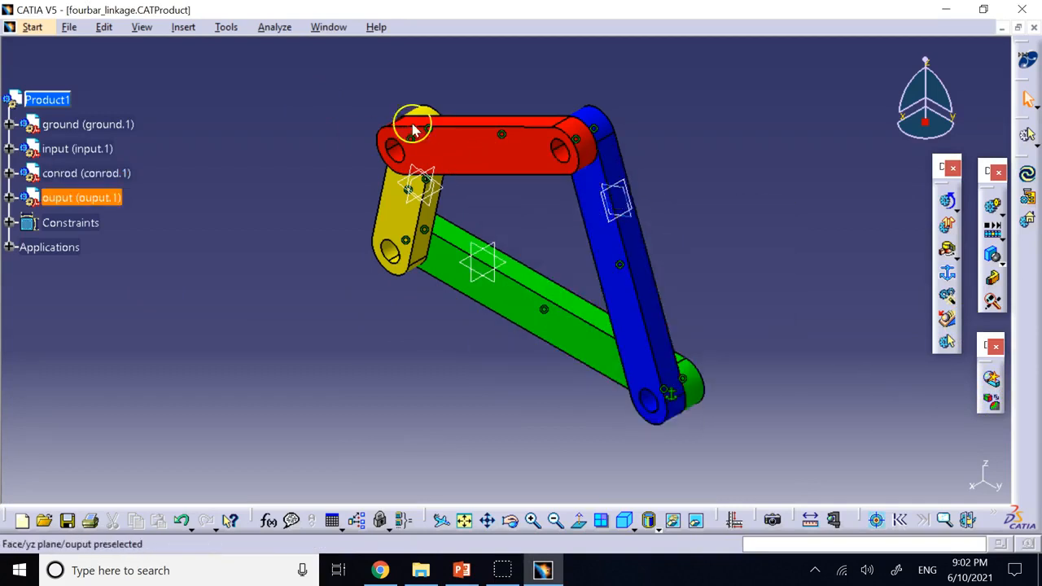
right_click(619, 189)
left_click(663, 236)
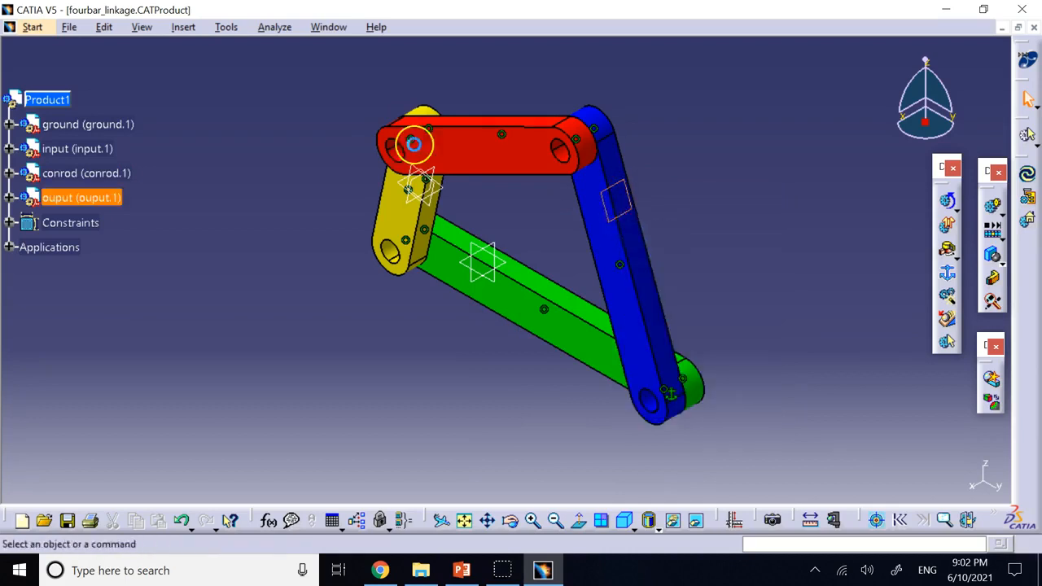
right_click(621, 216)
left_click(674, 270)
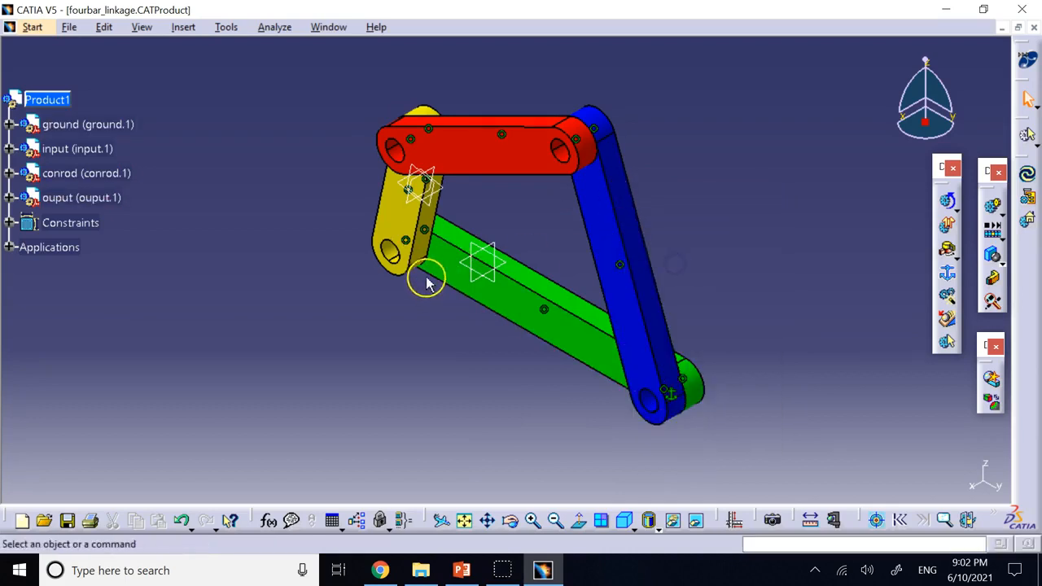
- Hide the three reference planes of the yellow input link
right_click(439, 186)
left_click(498, 242)
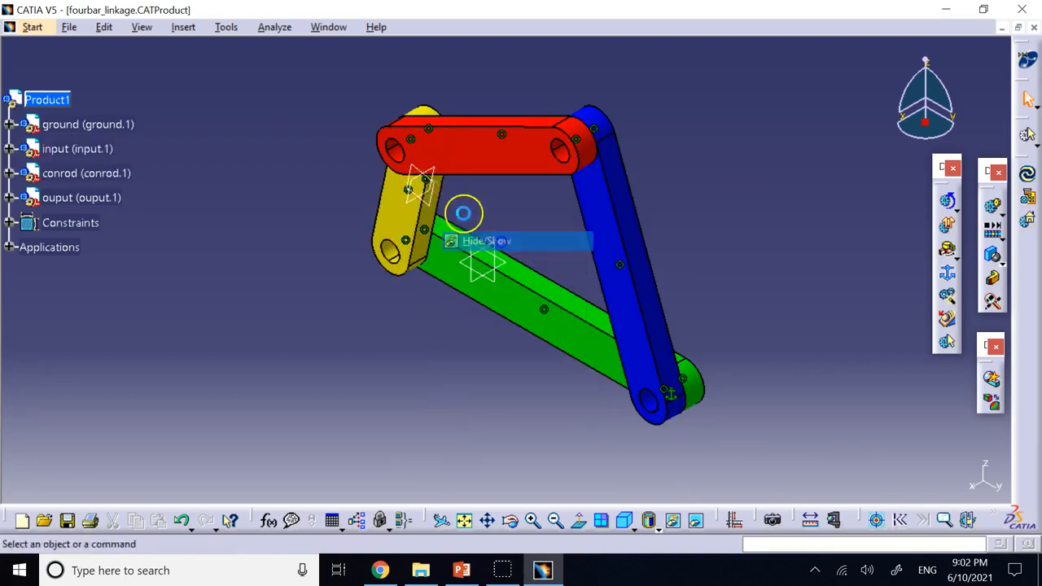
right_click(411, 185)
left_click(456, 236)
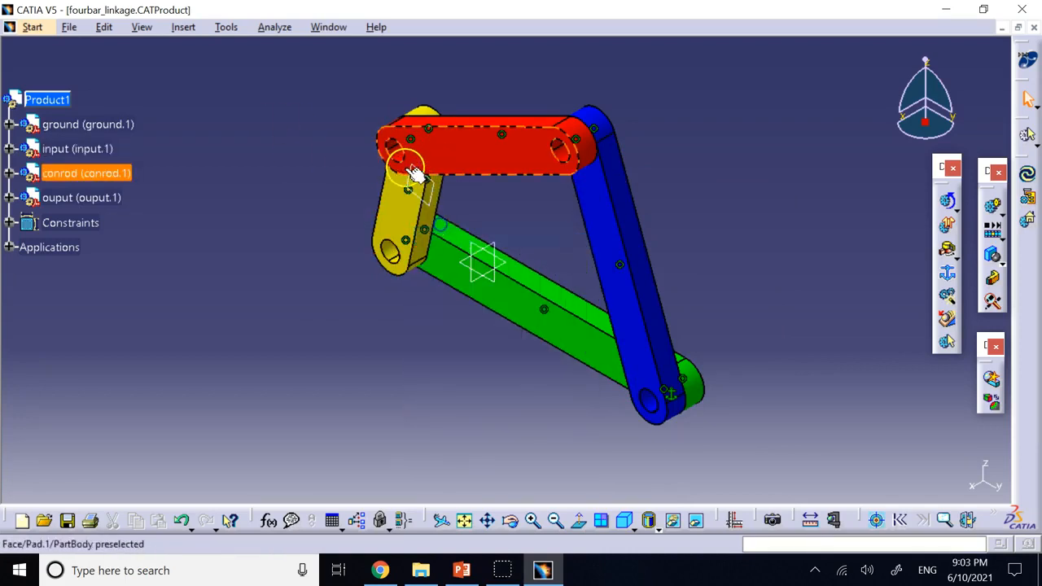
right_click(415, 176)
left_click(453, 222)
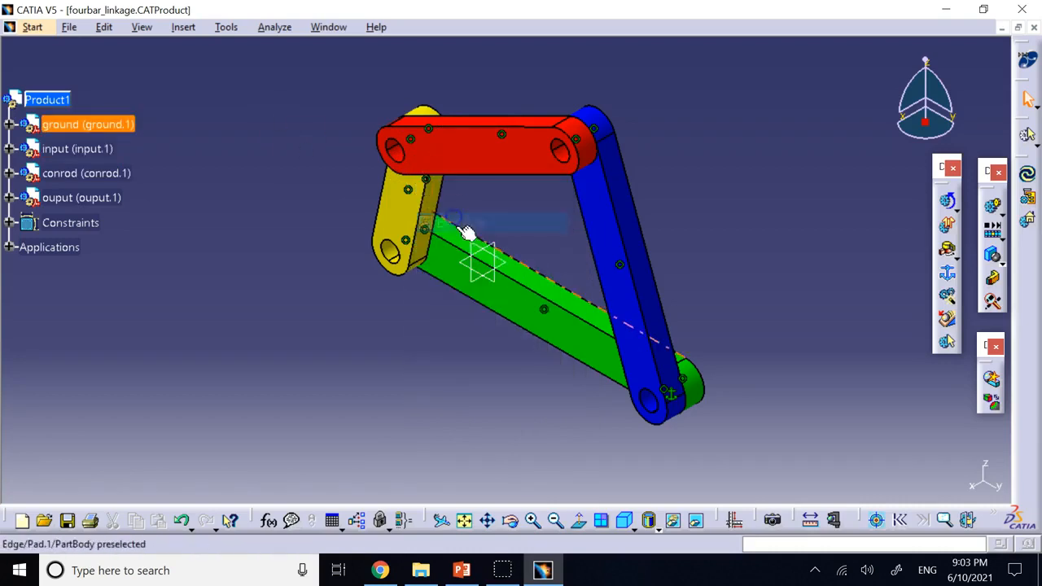
- Hide the three reference planes of the green ground link
right_click(474, 249)
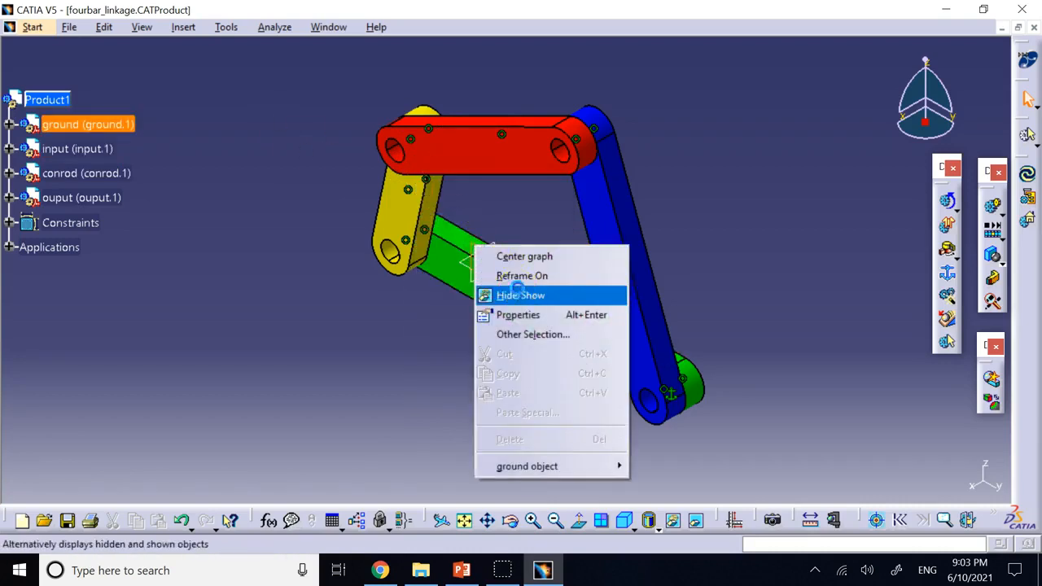
left_click(517, 295)
right_click(503, 257)
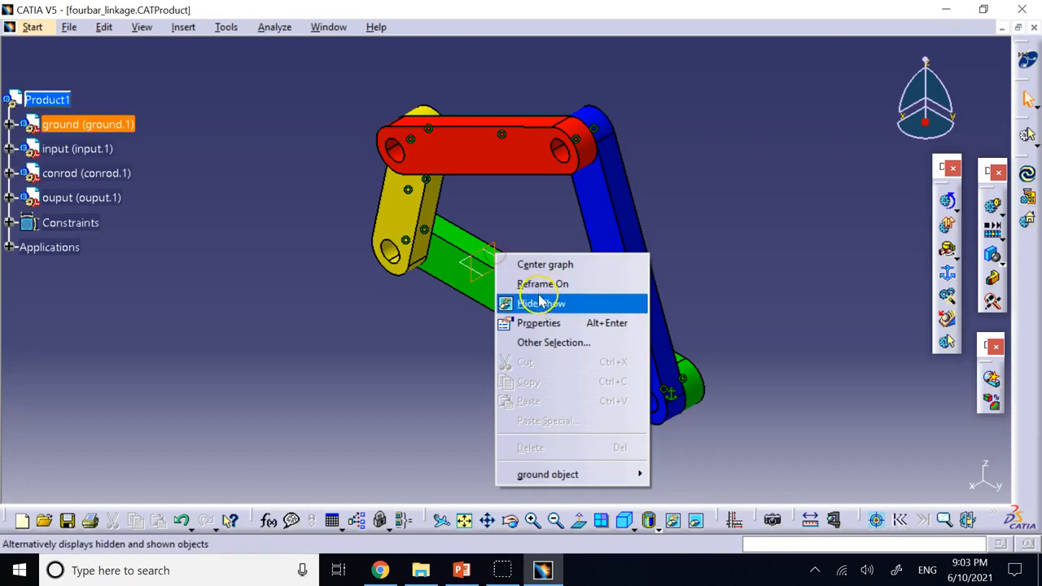
left_click(521, 303)
right_click(506, 264)
left_click(546, 311)
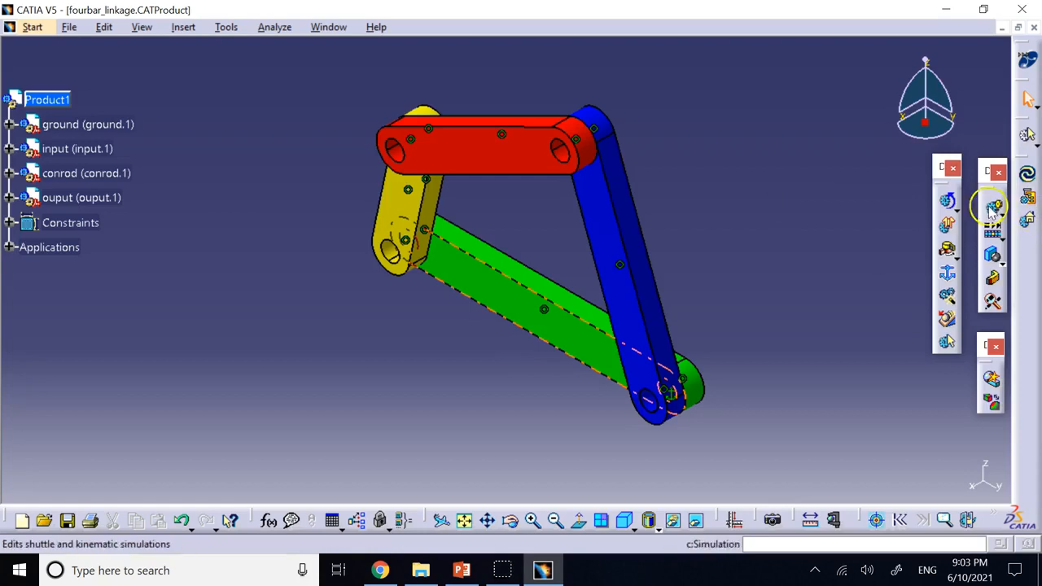
left_click(958, 208)
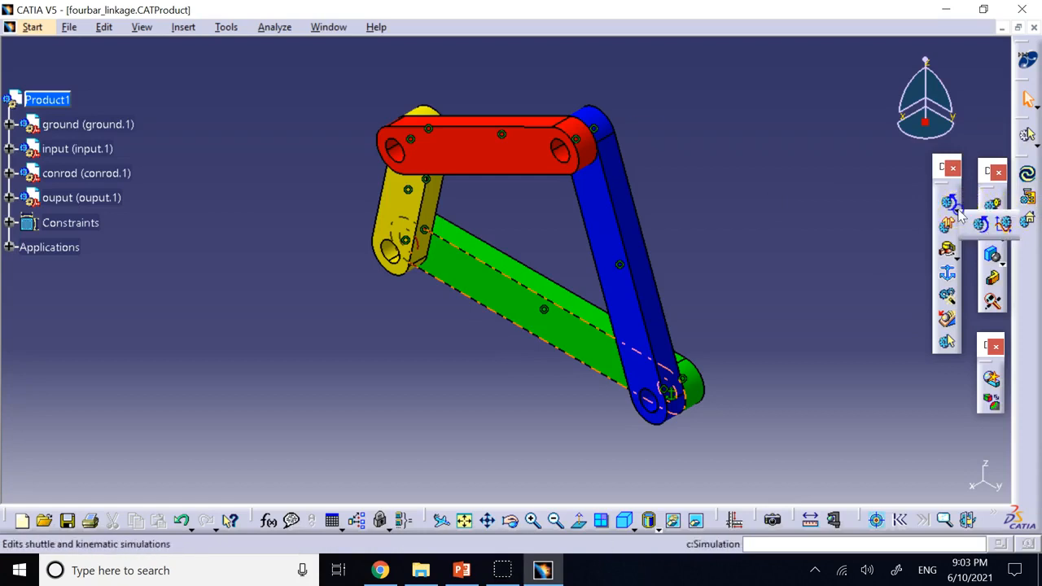
left_click(876, 227)
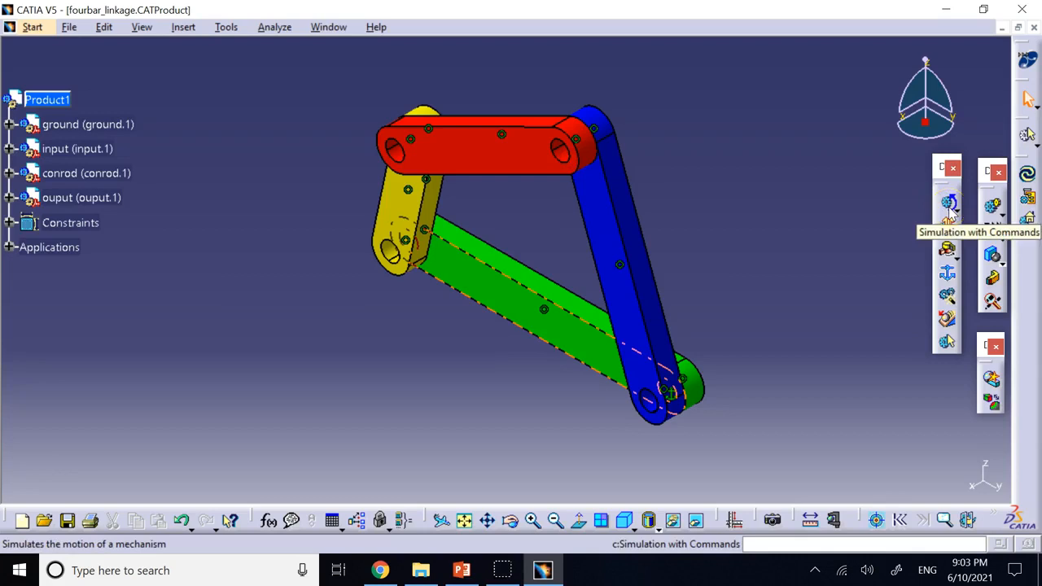
left_click(950, 210)
left_click(1003, 221)
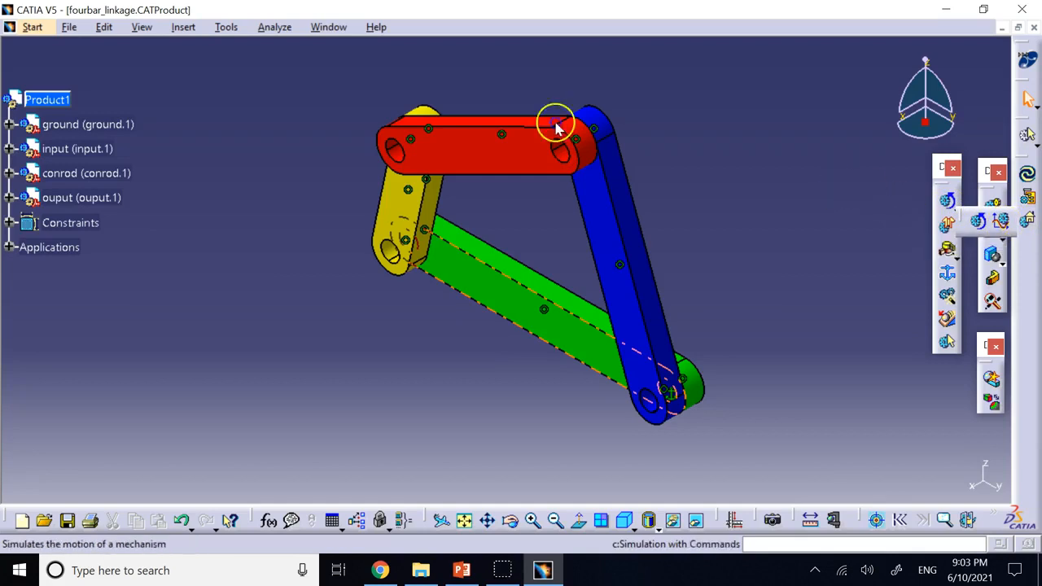
- Open the formula editor for the angle parameter of Command.1 in Mechanism.1
left_click(275, 521)
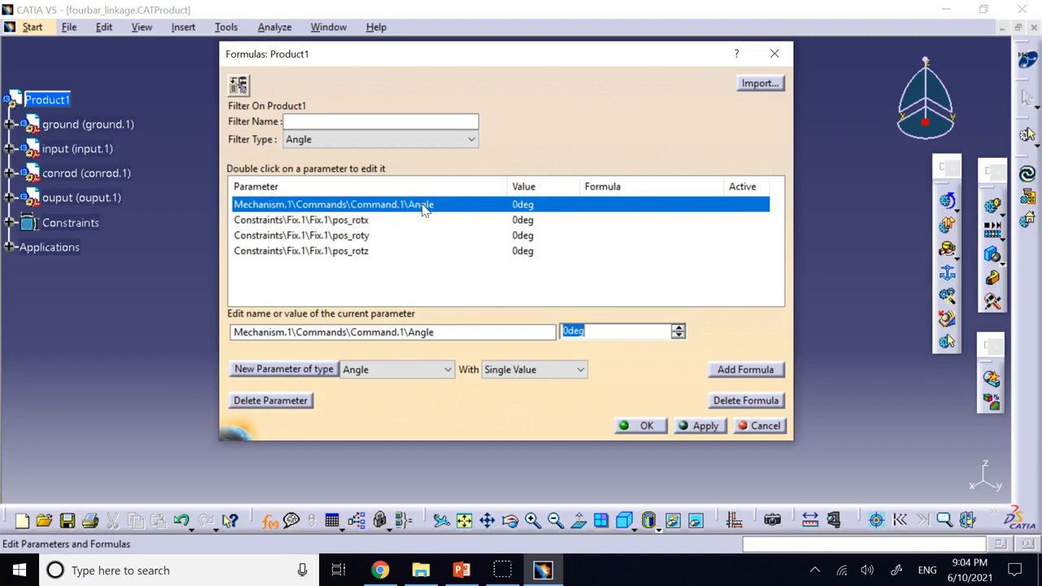
left_click(417, 371)
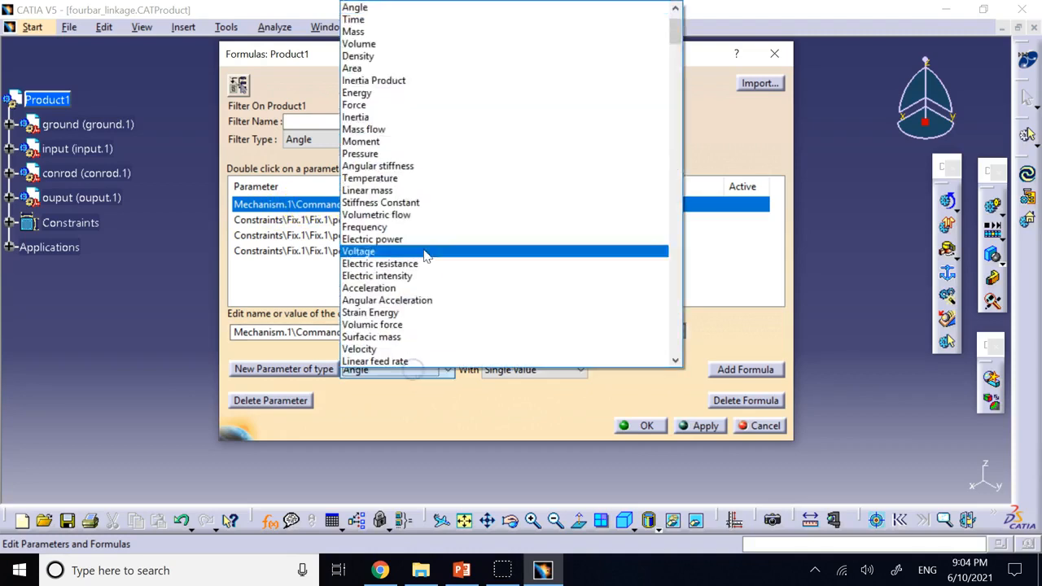
left_click(468, 429)
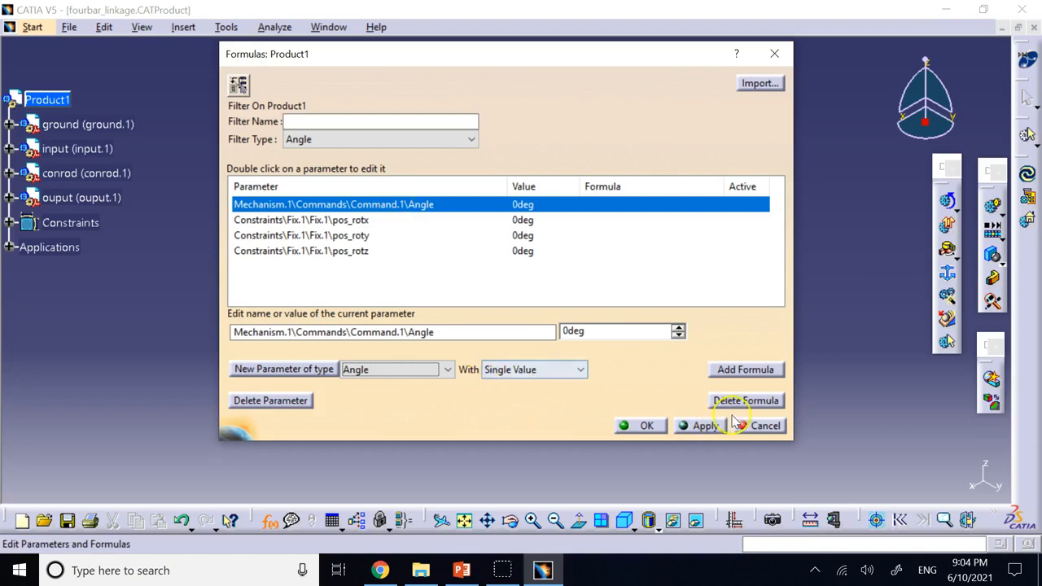
left_click(749, 376)
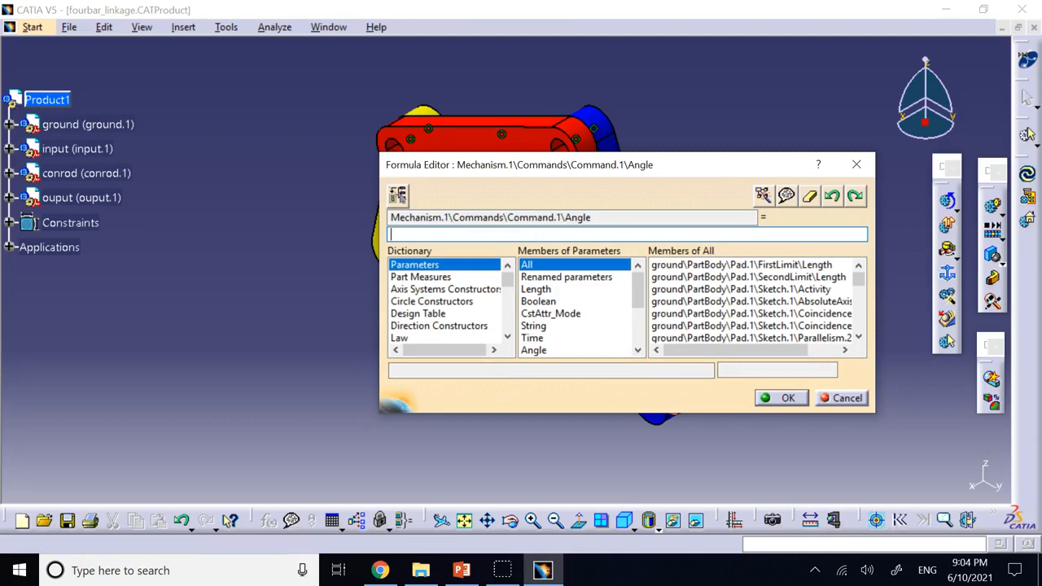
left_click_drag(533, 165, 644, 195)
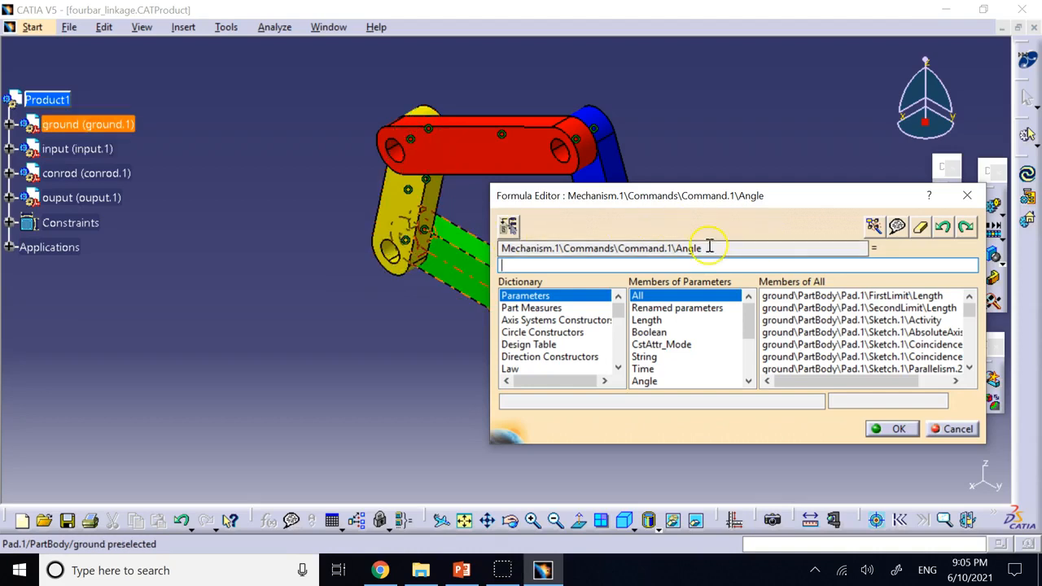
left_click_drag(705, 248, 489, 247)
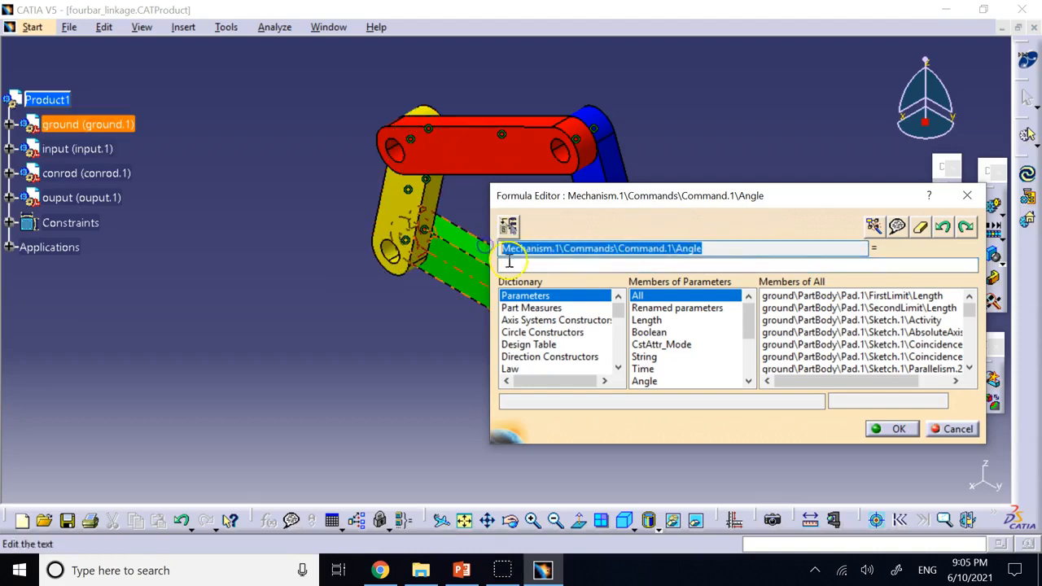
left_click(700, 248)
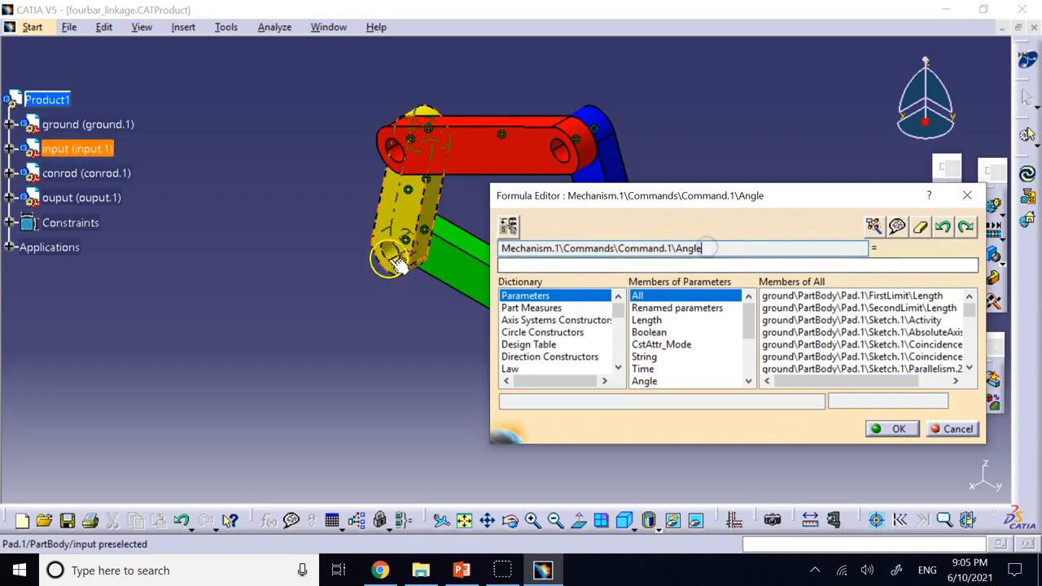
left_click(537, 261)
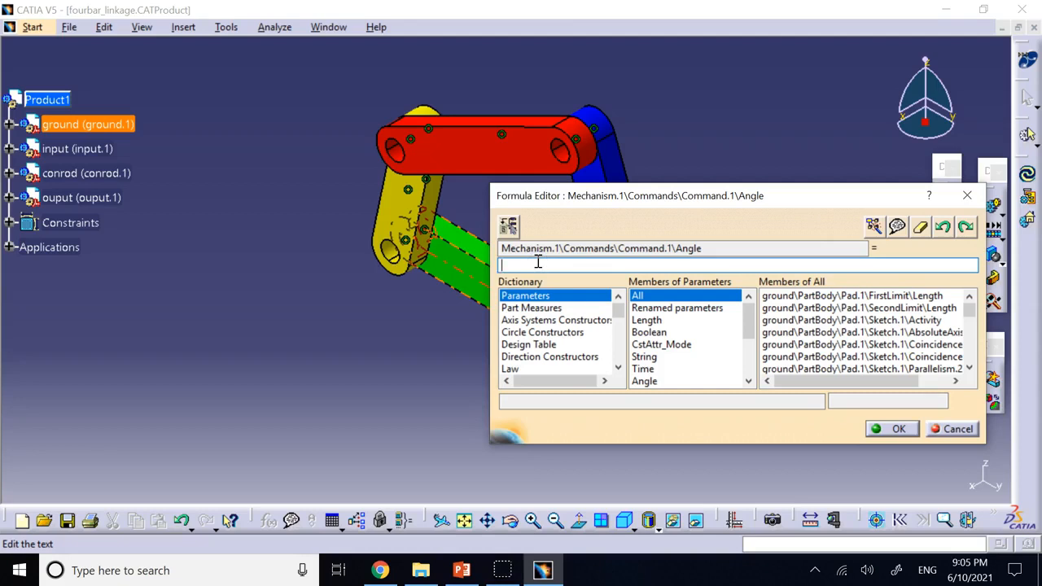
- Define the command angle with the formula (360deg)/(1s)*Mechanism.1\KINTime and accept it
type("(360deg)/(1s)*")
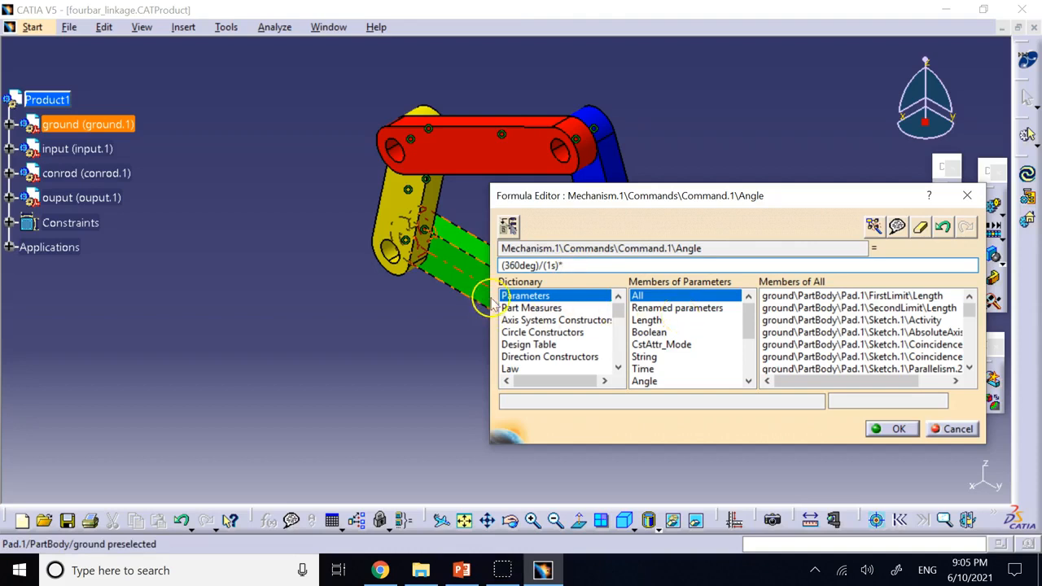
left_click(545, 298)
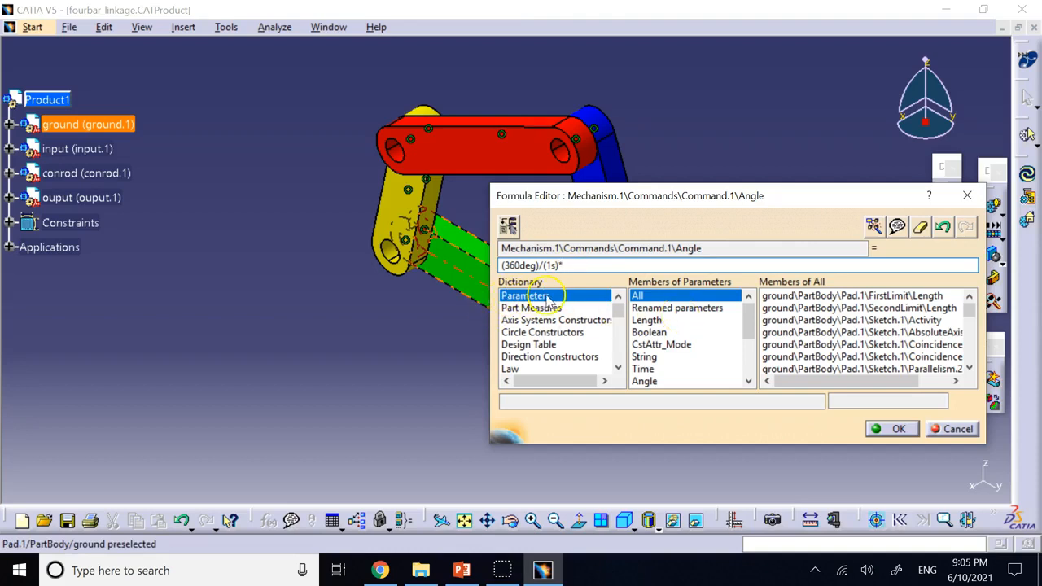
left_click(643, 368)
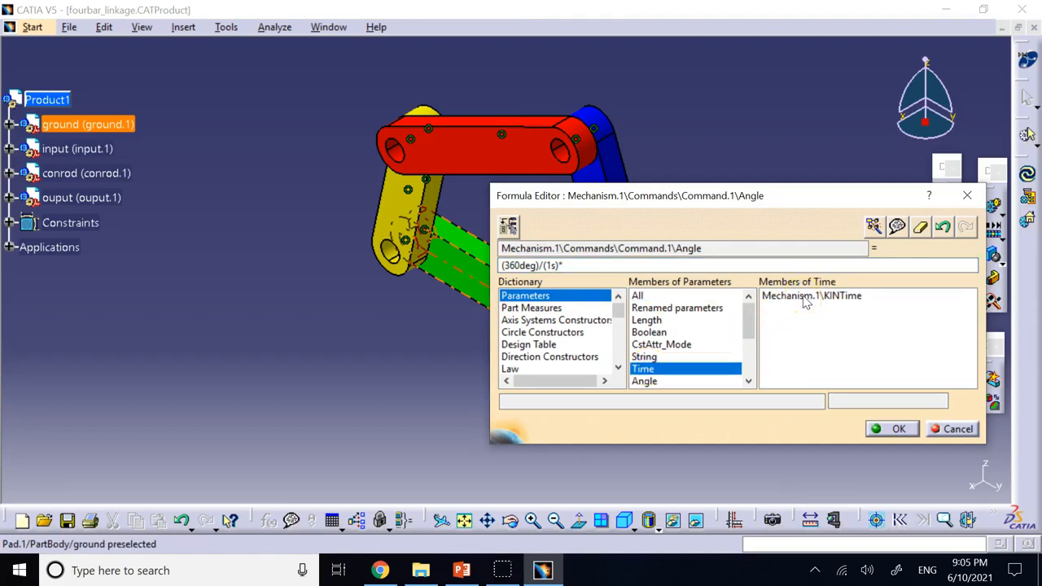
left_click(836, 302)
double_click(803, 299)
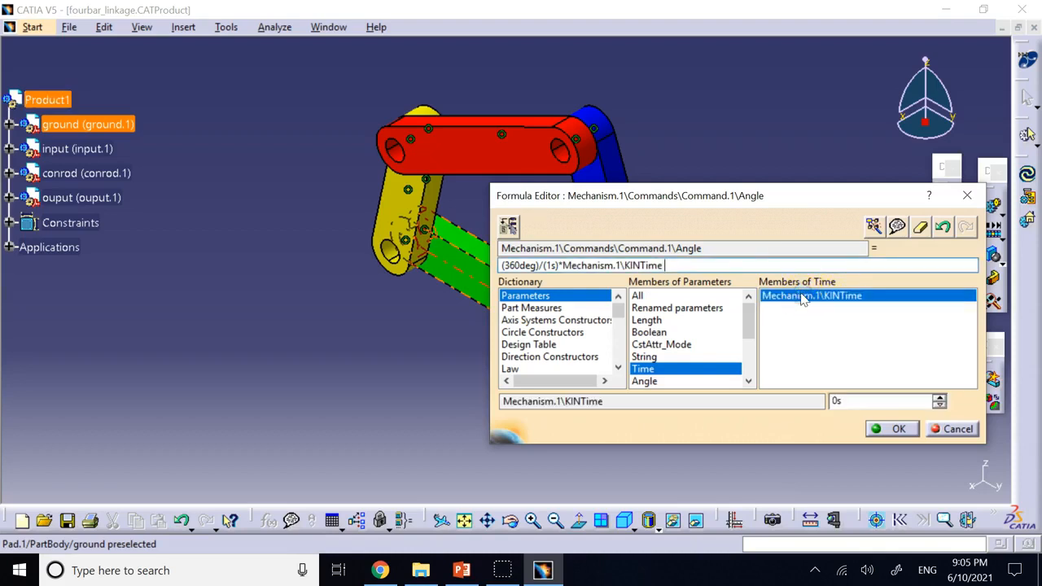
left_click_drag(559, 266, 488, 268)
left_click_drag(672, 266, 563, 266)
left_click(682, 266)
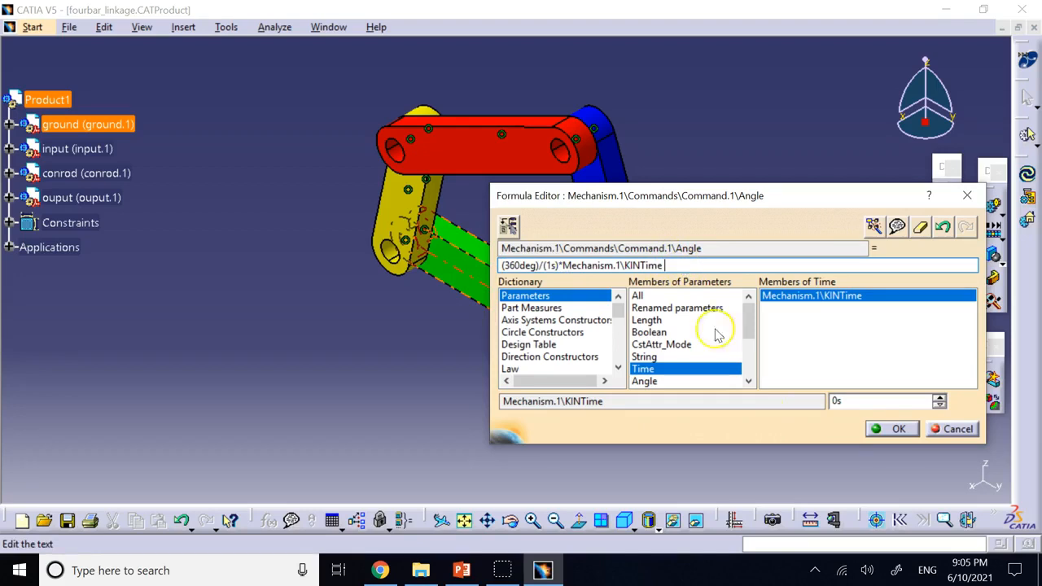
left_click(890, 429)
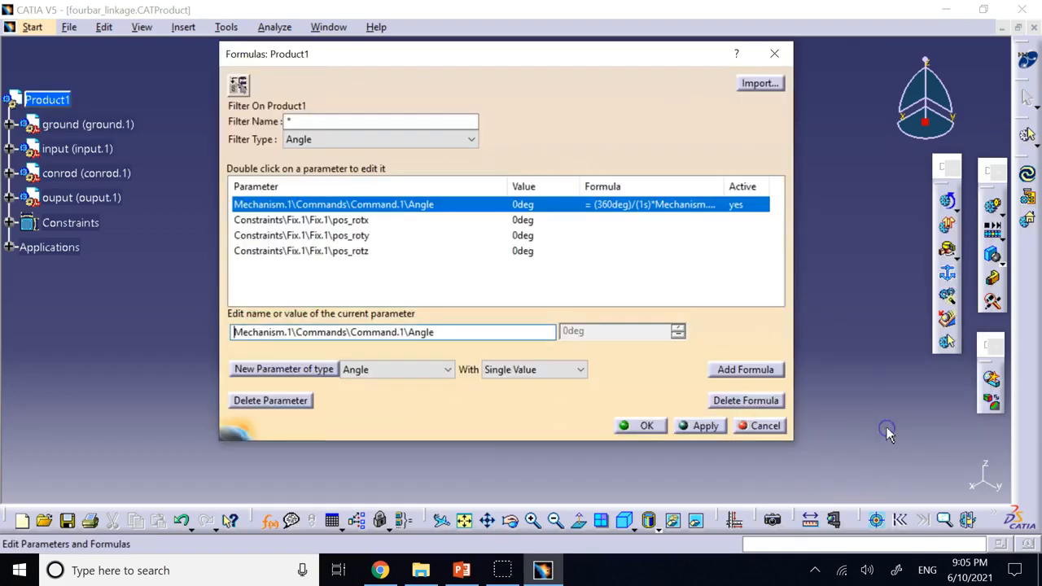
left_click(639, 426)
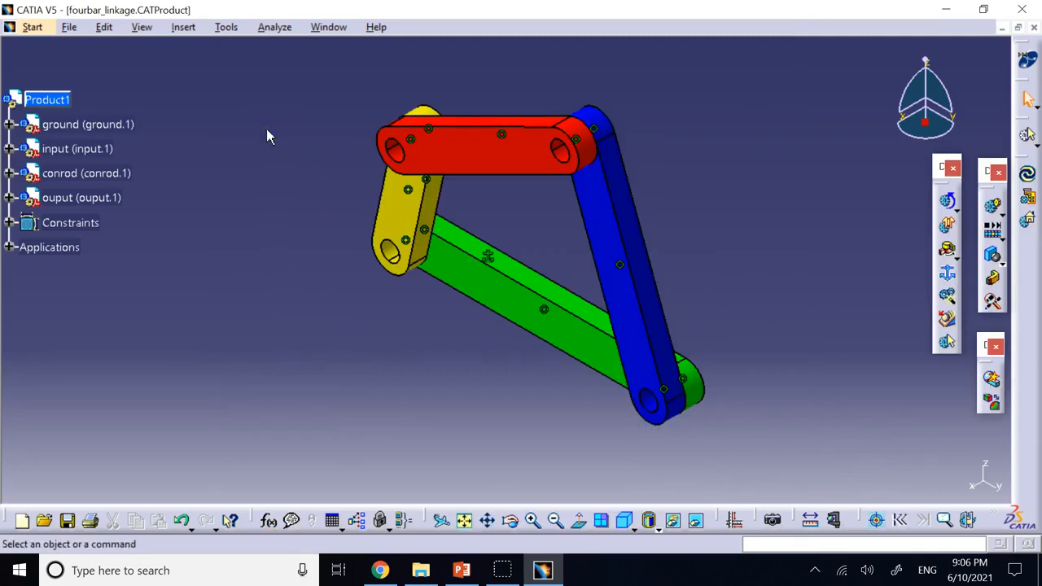
- Examine the angle formula stored under the laws of Mechanism.1 in the specification tree
left_click(10, 247)
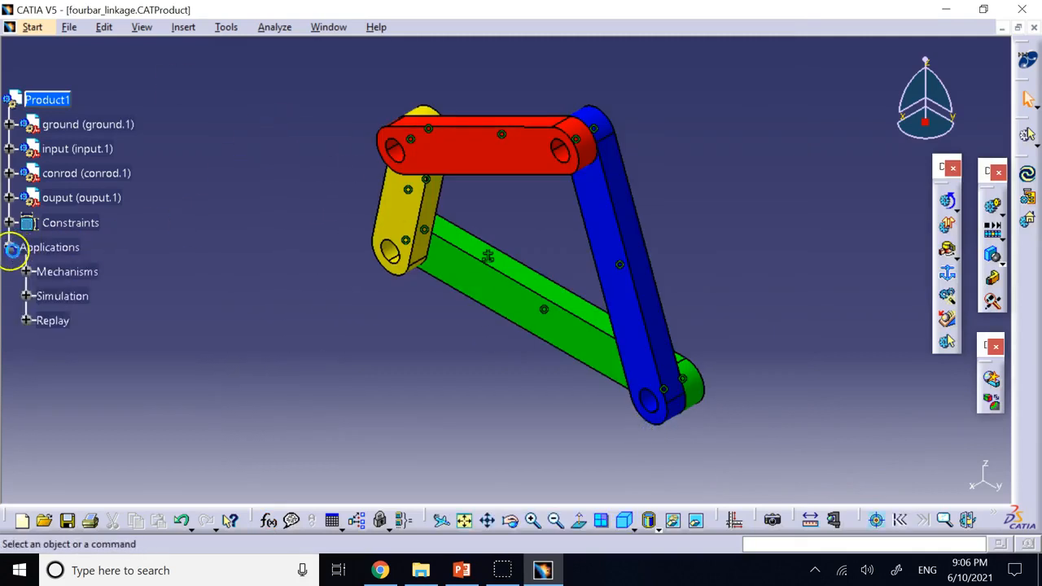
left_click(26, 272)
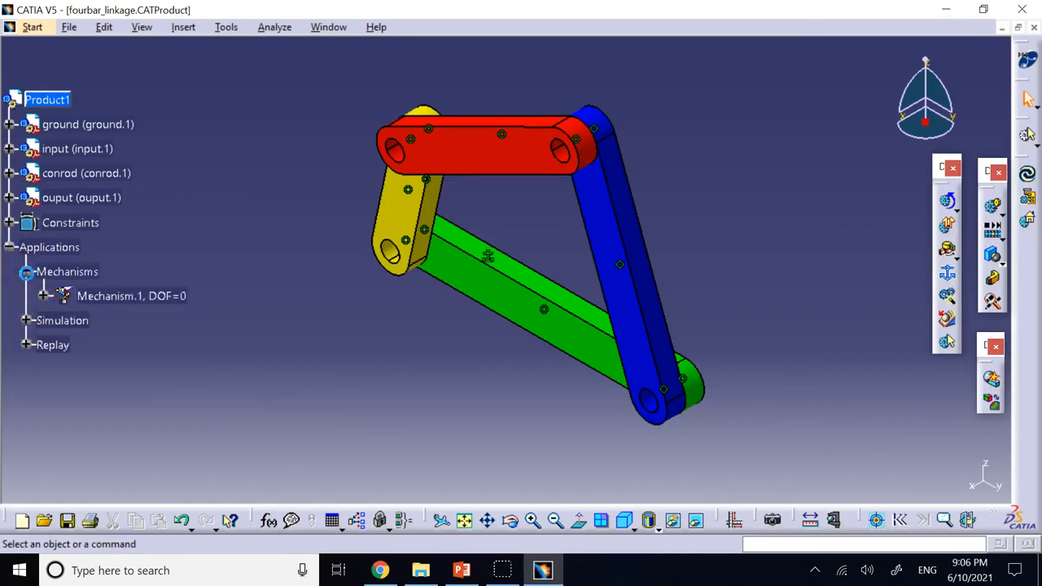
left_click(43, 296)
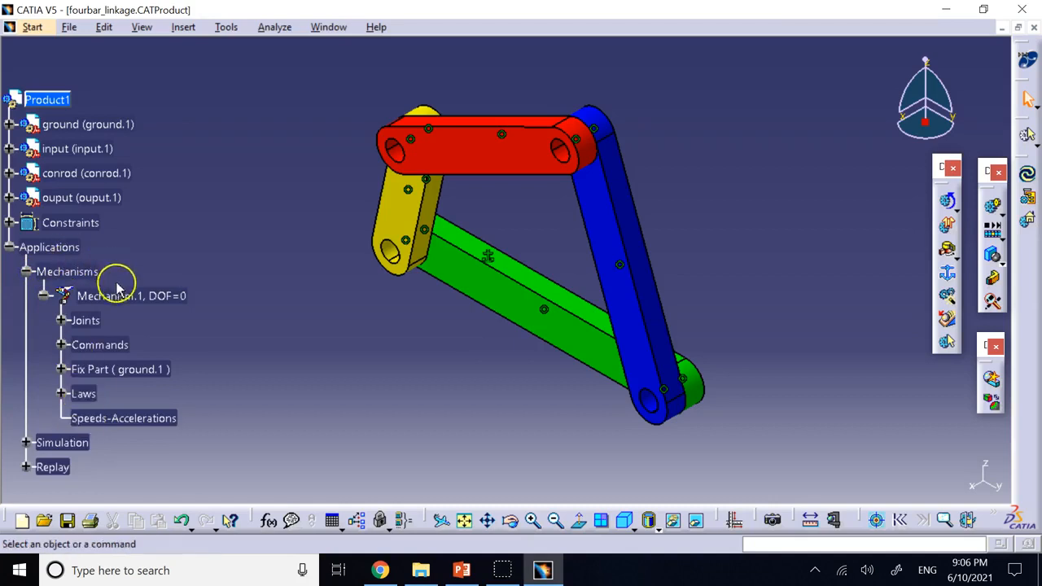
left_click(61, 394)
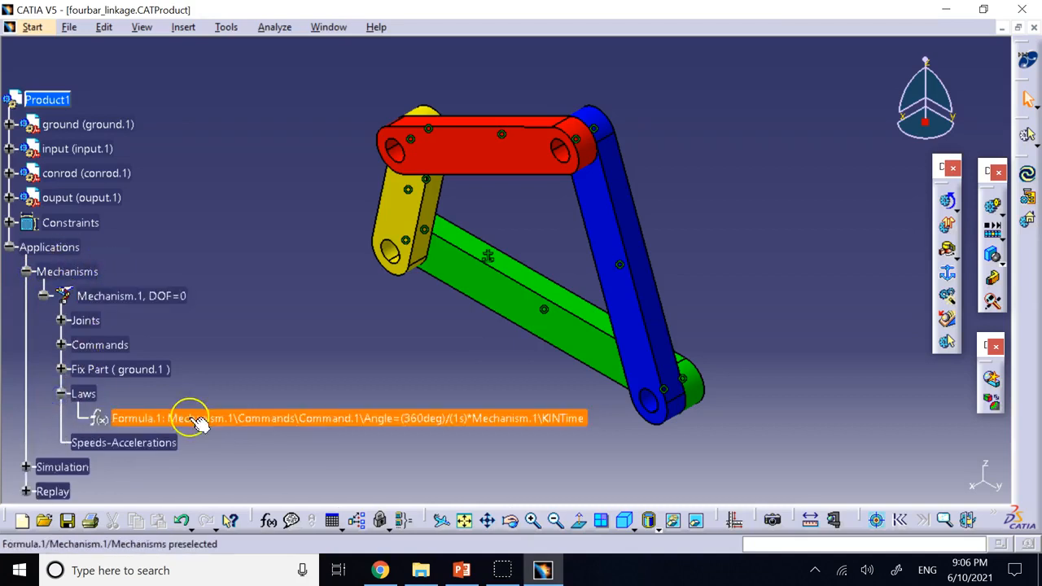
double_click(195, 419)
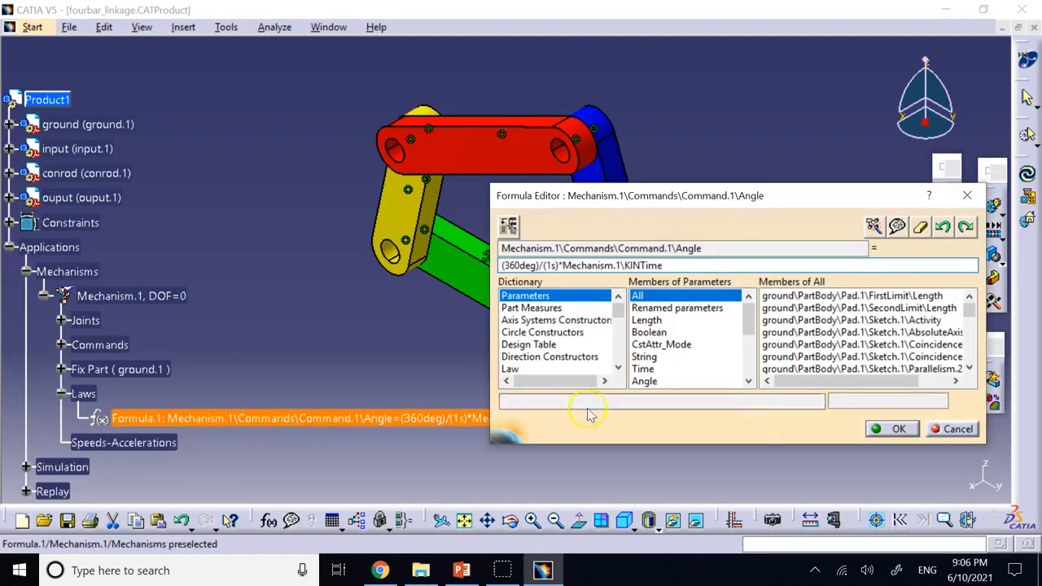
left_click(957, 428)
left_click(61, 394)
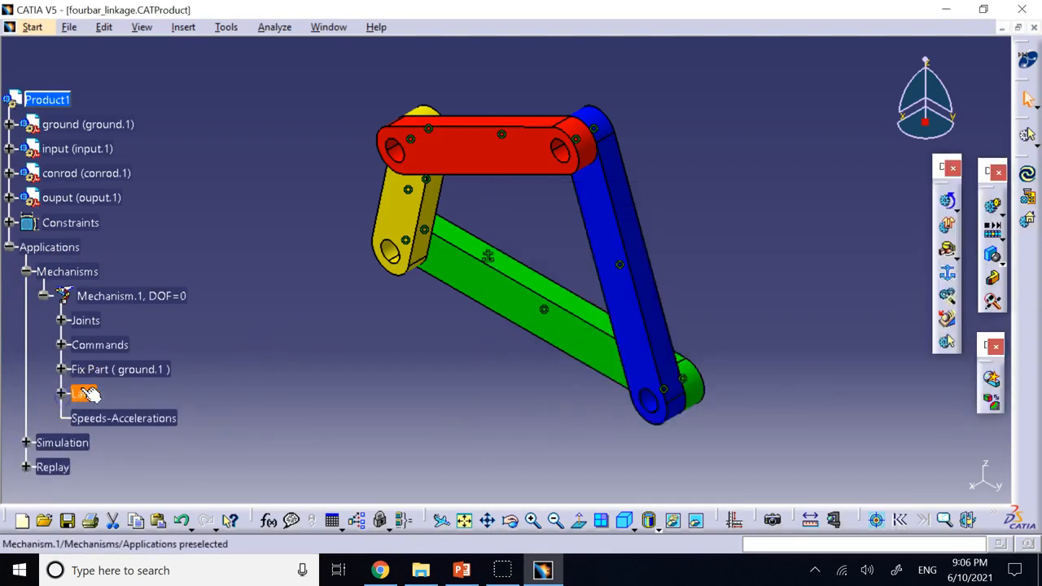
left_click(51, 370)
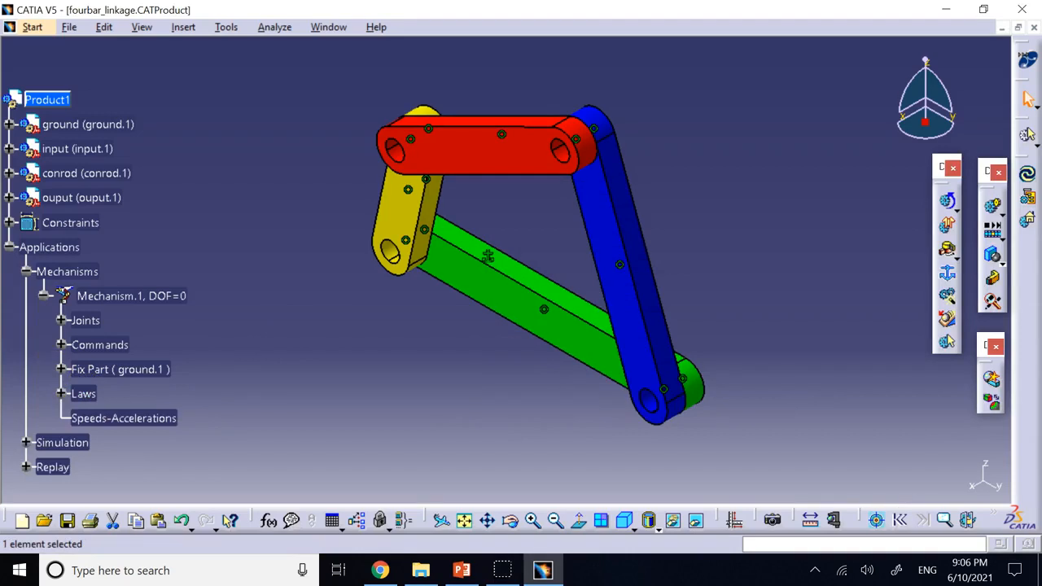
key("alt+Tab")
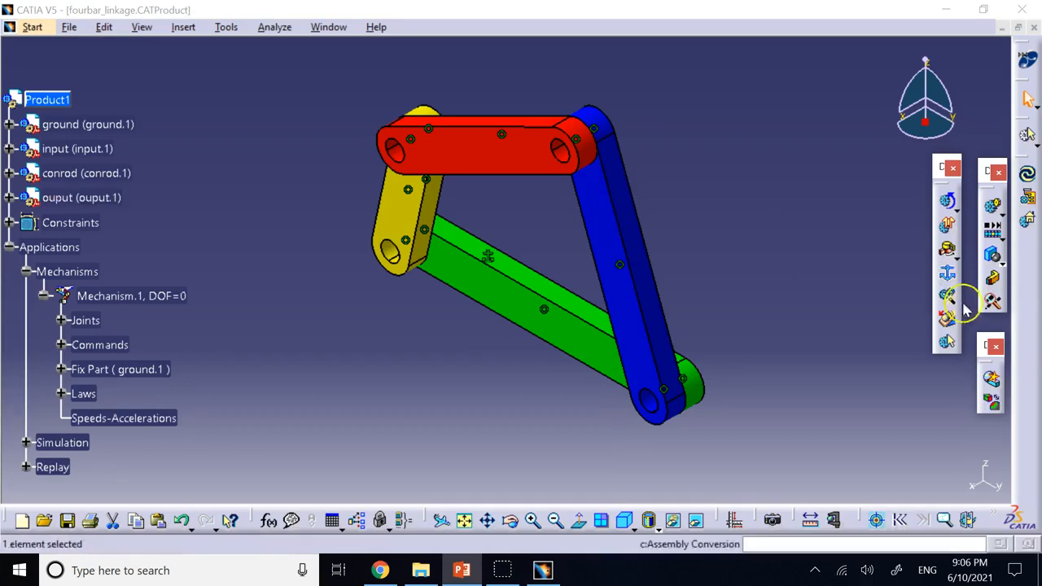
left_click(952, 228)
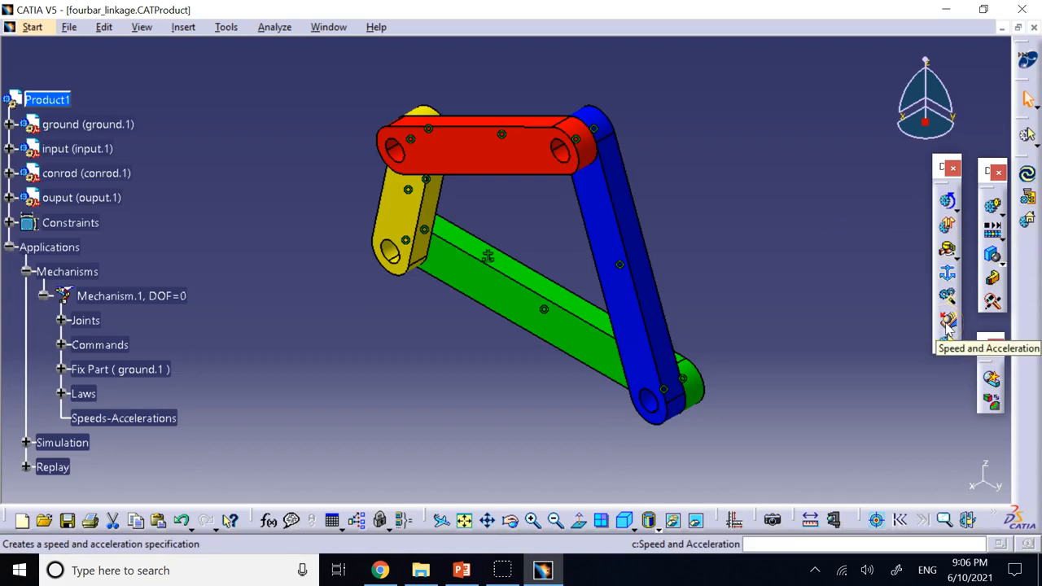
left_click(948, 322)
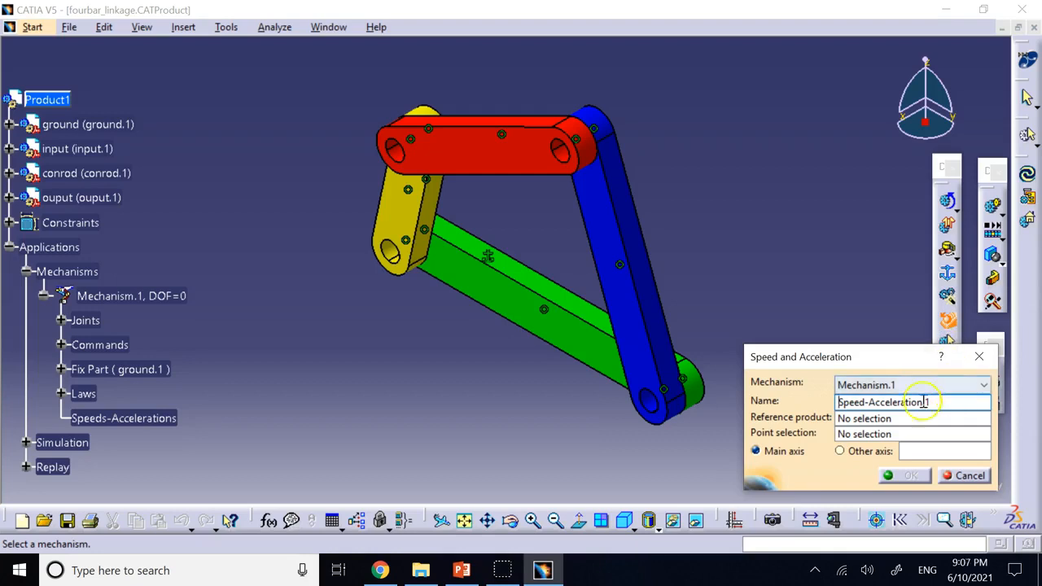
left_click(882, 420)
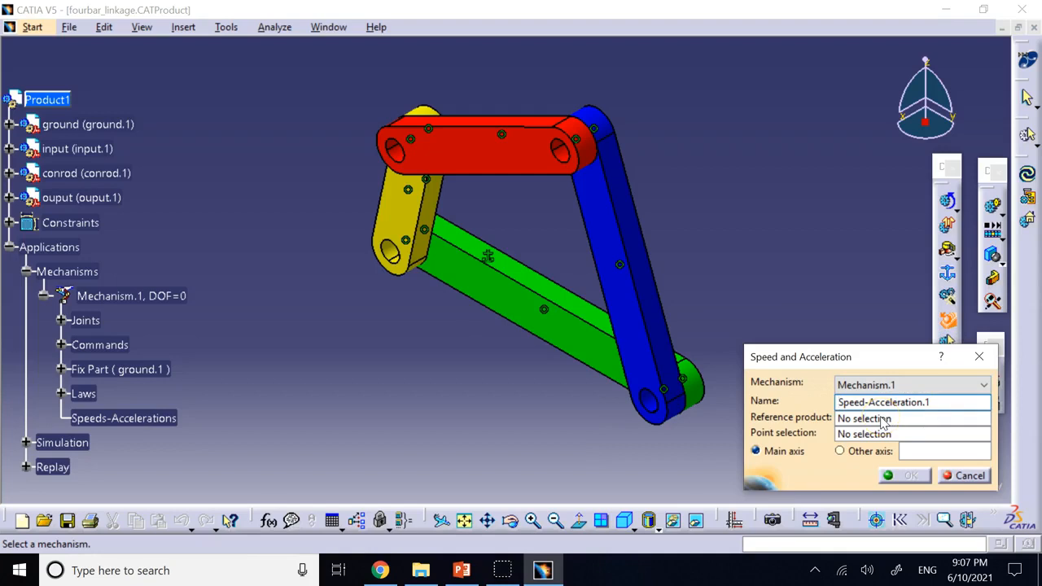
left_click(870, 433)
left_click(953, 476)
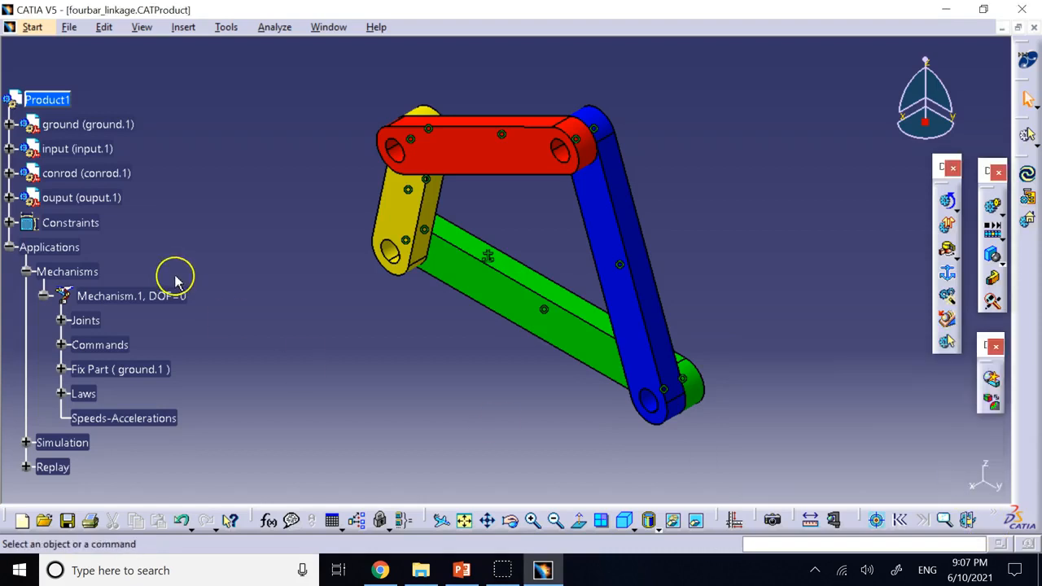
- Show the hidden Point.1 in the conrod's PartBody
left_click(9, 173)
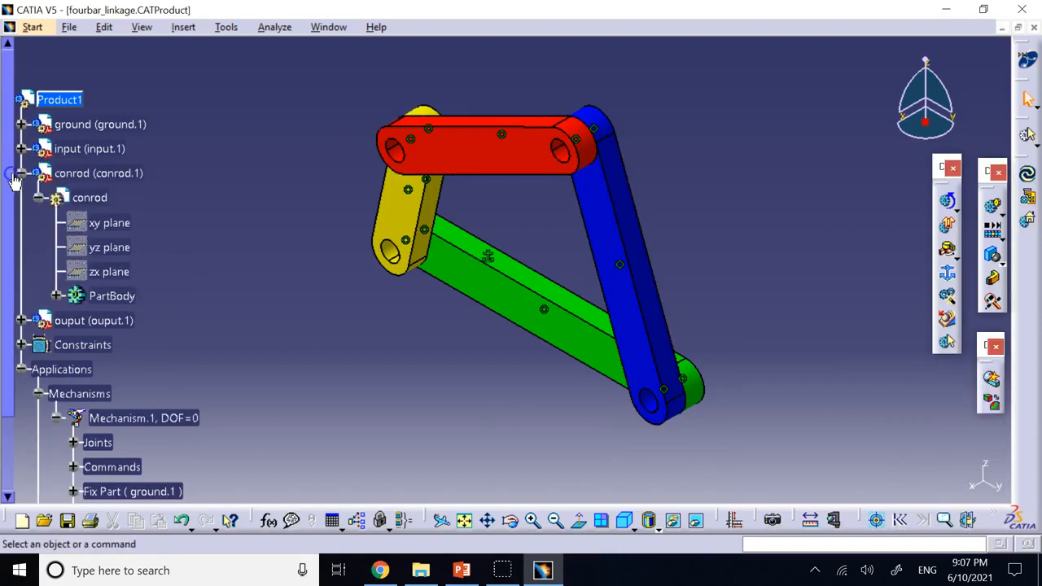
left_click(56, 295)
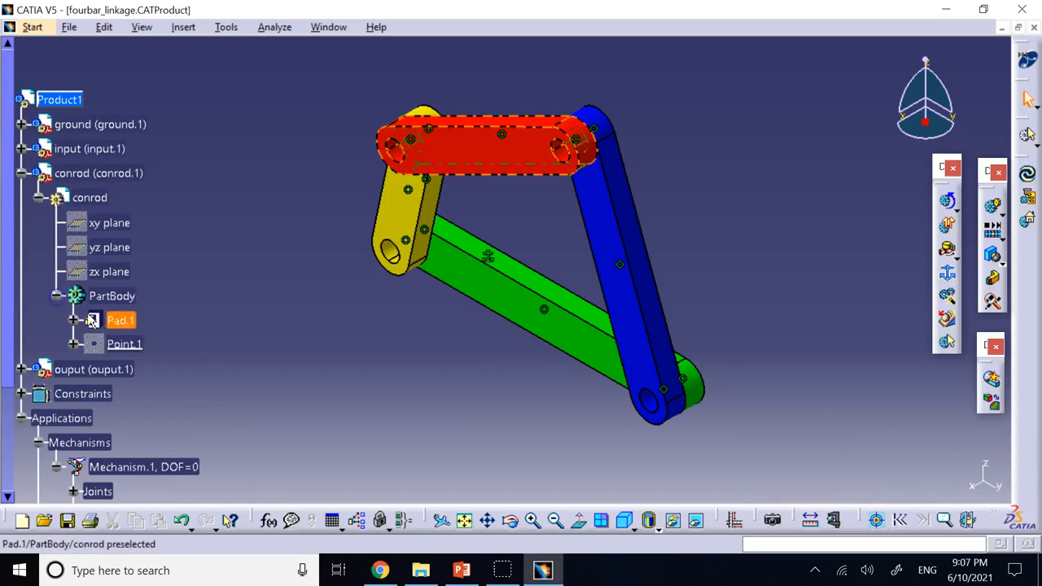
right_click(120, 343)
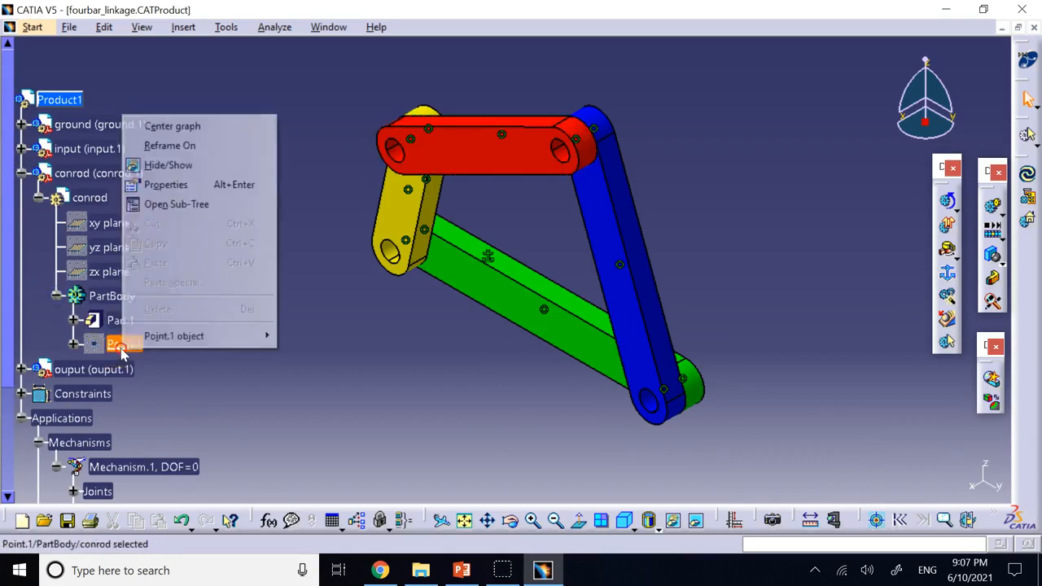
left_click(175, 165)
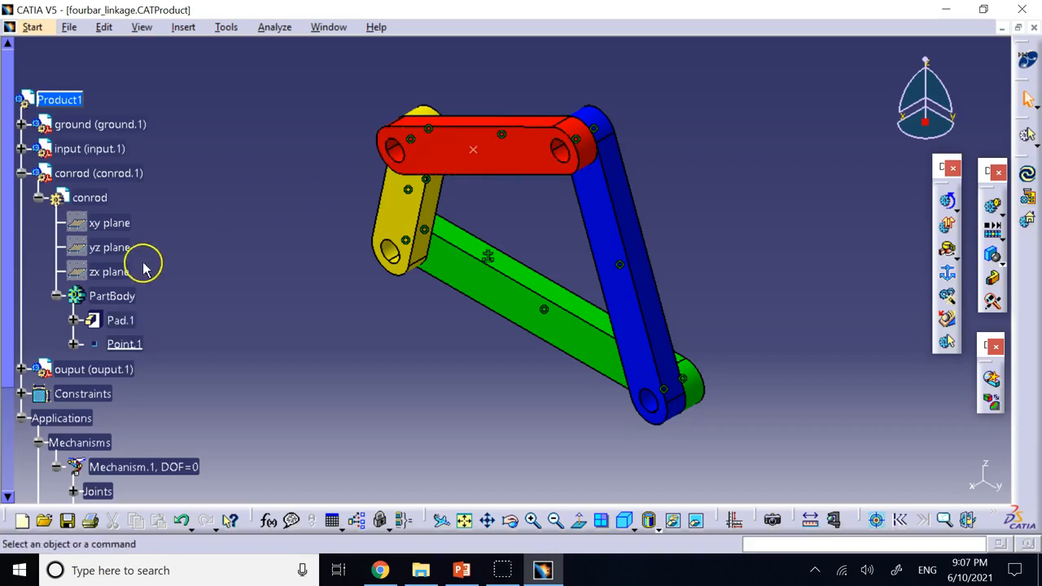
left_click(21, 173)
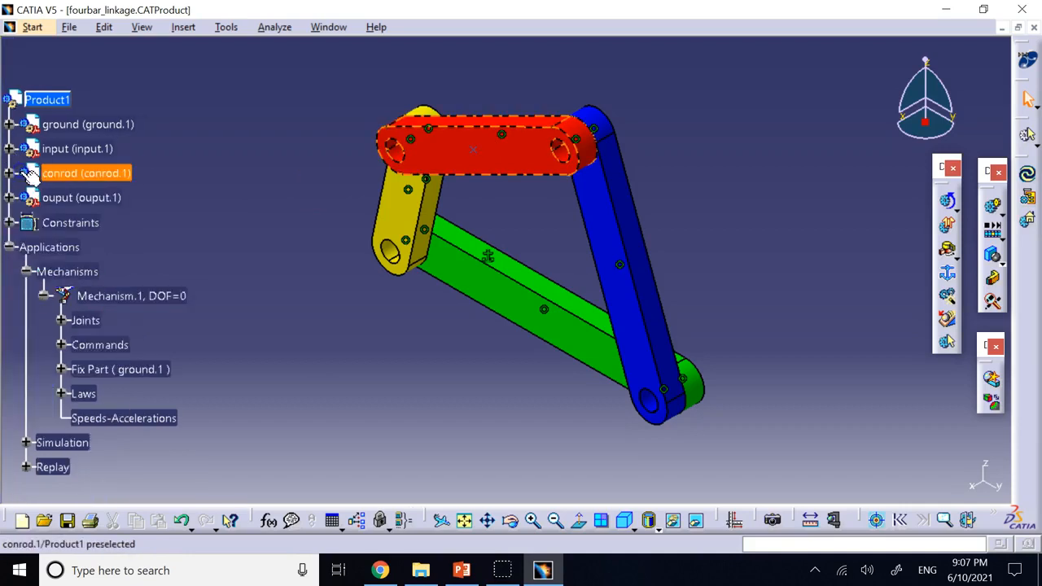
- Create a speed and acceleration measurement for the conrod's Point.1 relative to the ground part, using the main axis
left_click(947, 319)
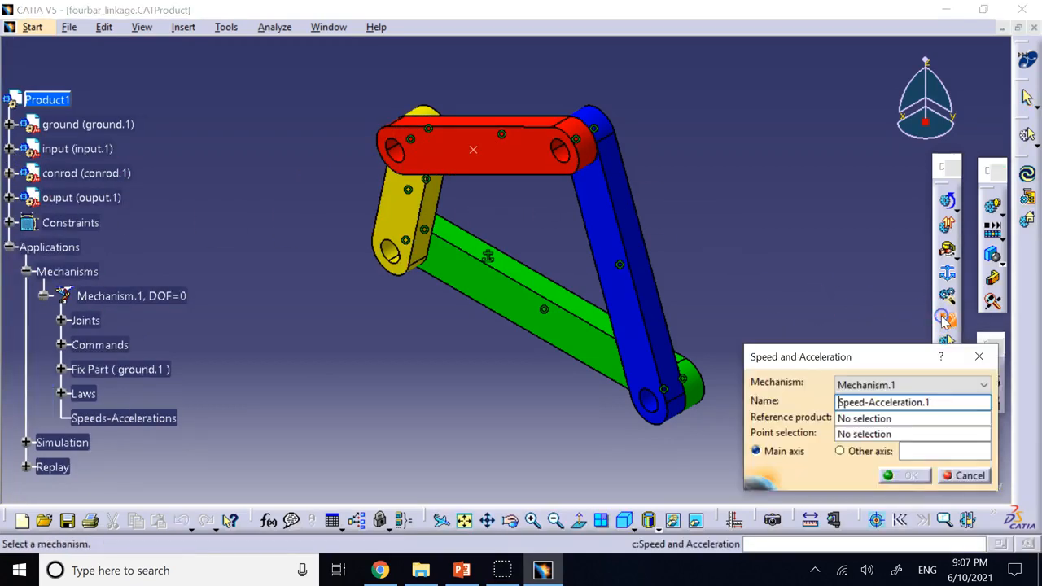
left_click(870, 434)
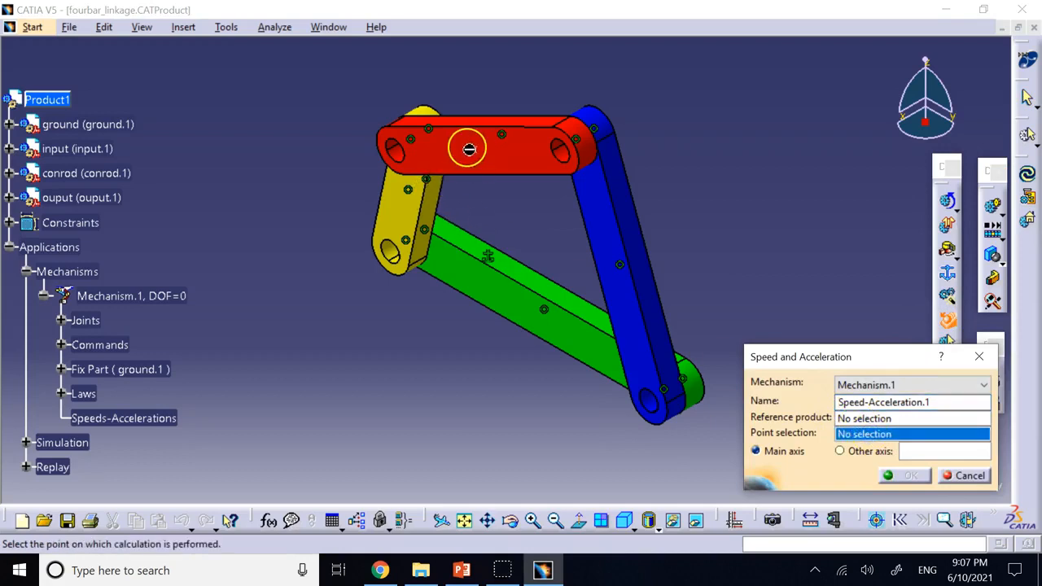
left_click(473, 149)
left_click(863, 418)
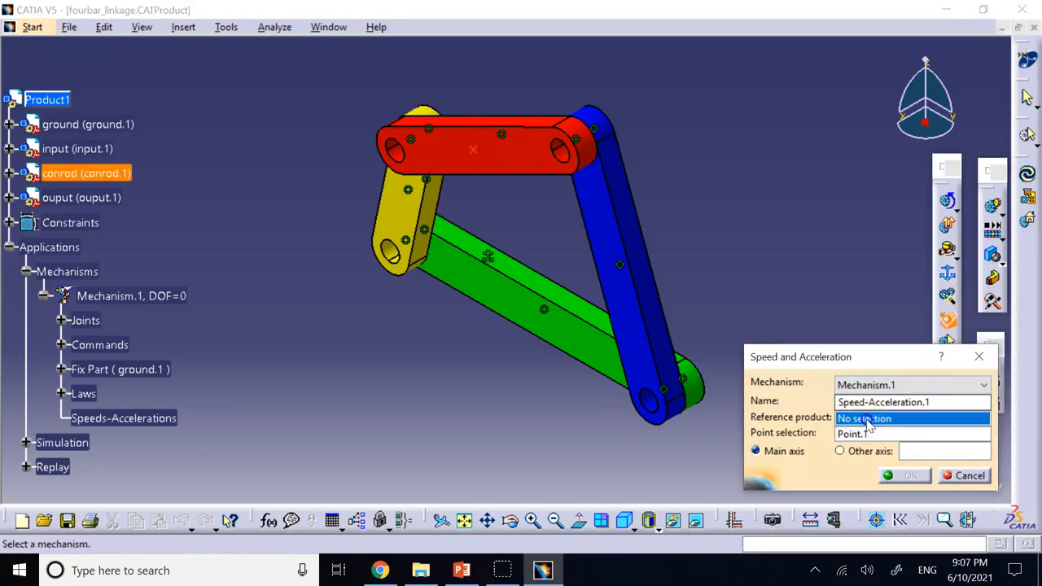
left_click(351, 213)
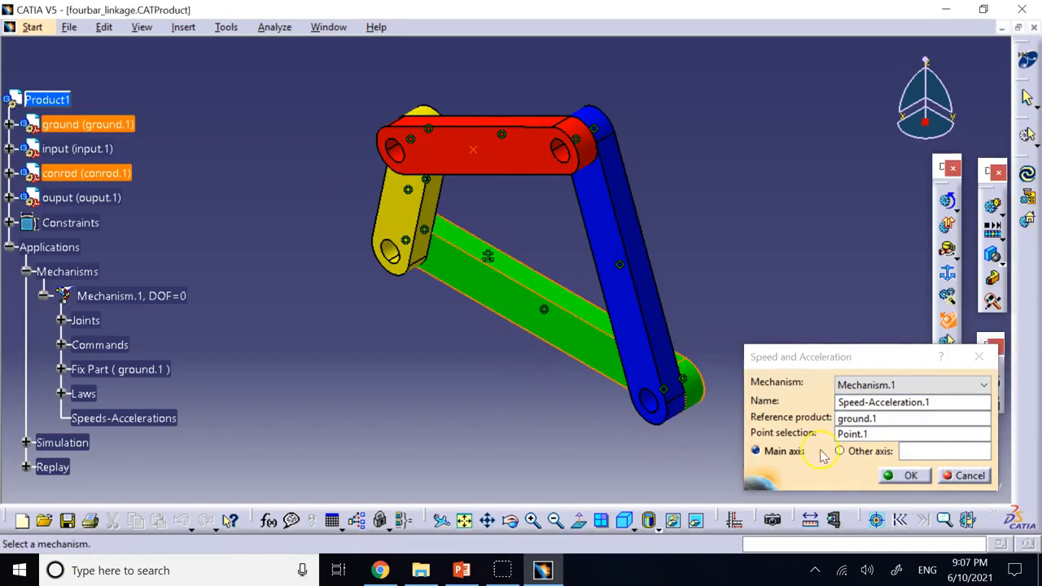
left_click(913, 475)
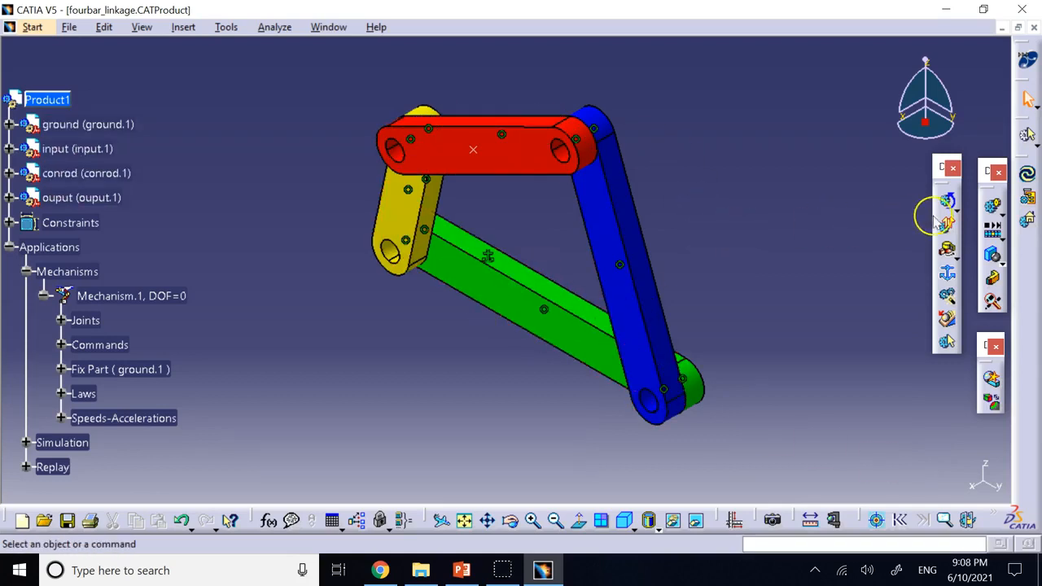
- Start a simulation with laws for Mechanism.1 using 40 steps and check its list of analysis experiments
left_click(957, 213)
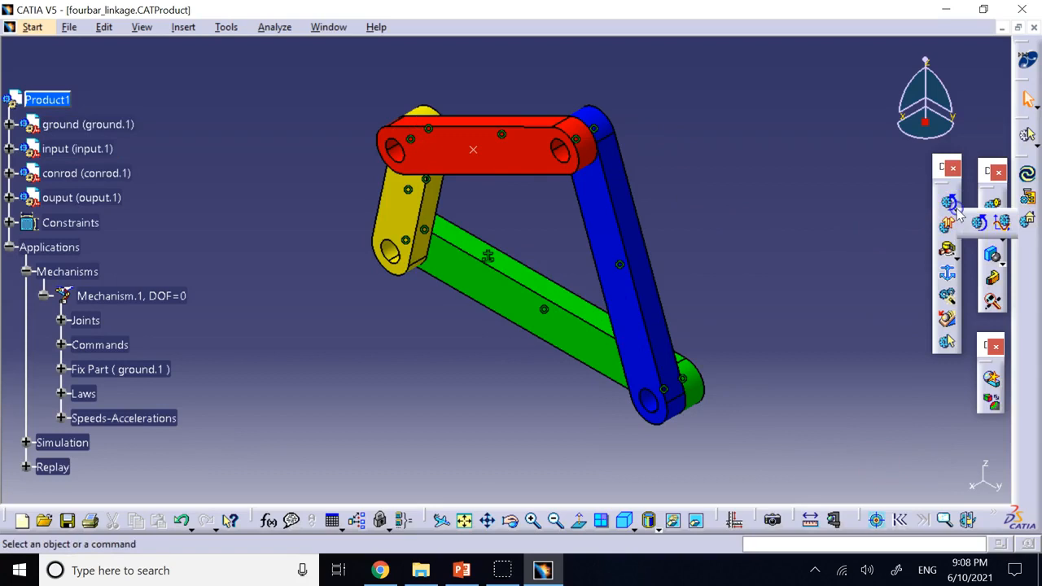
left_click(1006, 227)
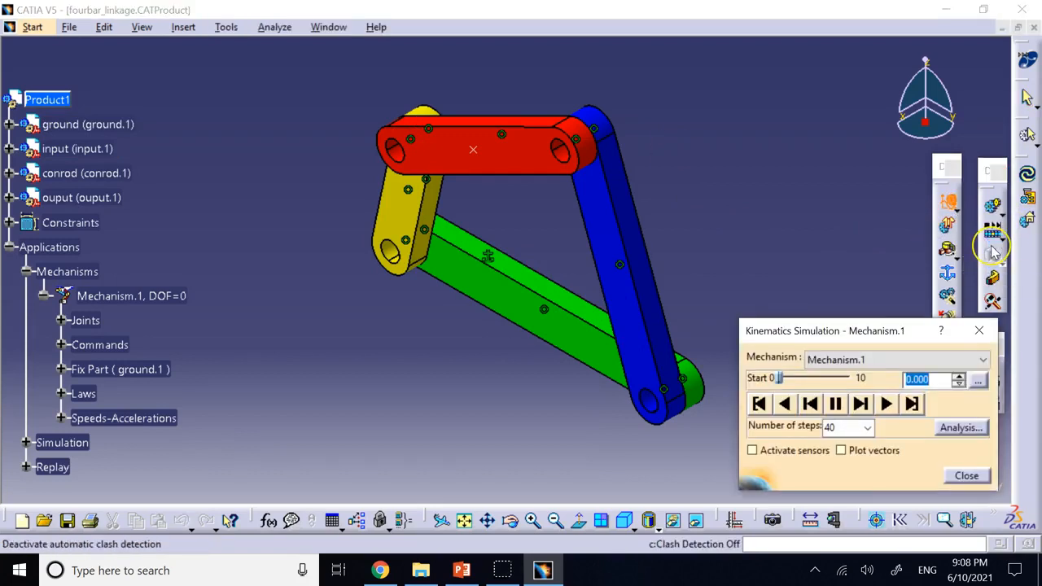
left_click_drag(838, 330, 812, 212)
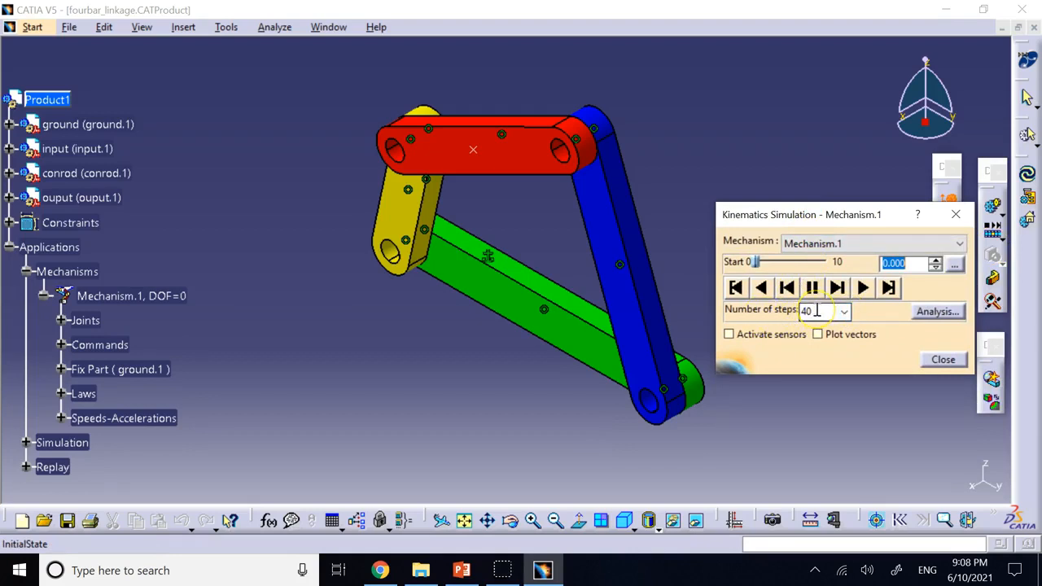
left_click(844, 311)
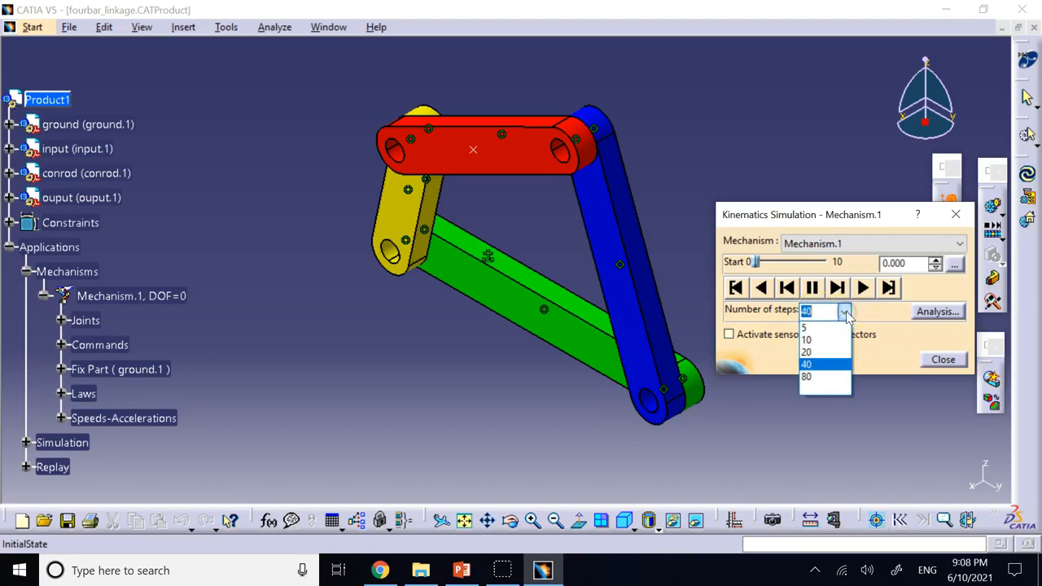
left_click(823, 364)
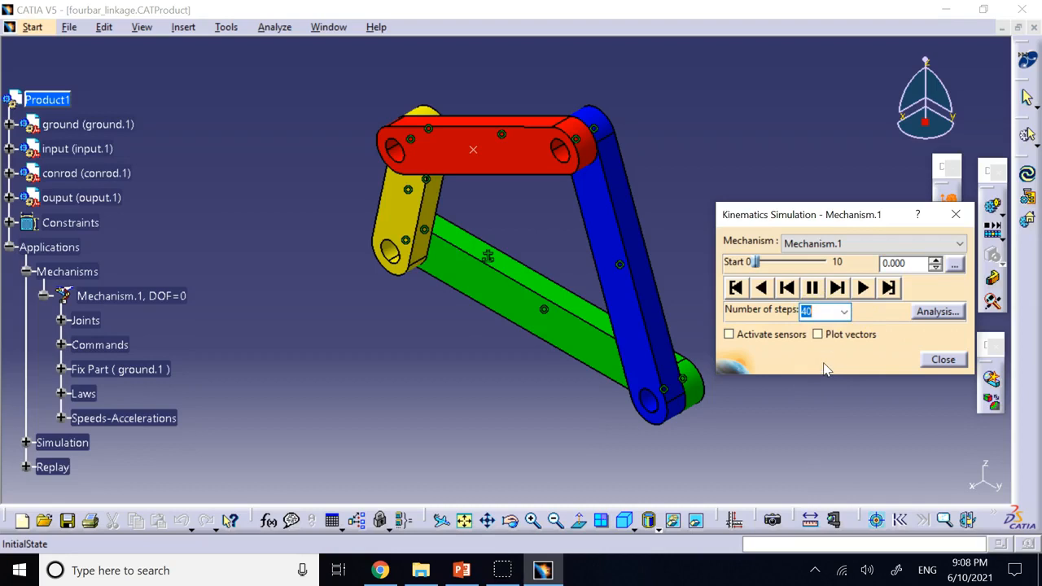
left_click(932, 314)
left_click(979, 344)
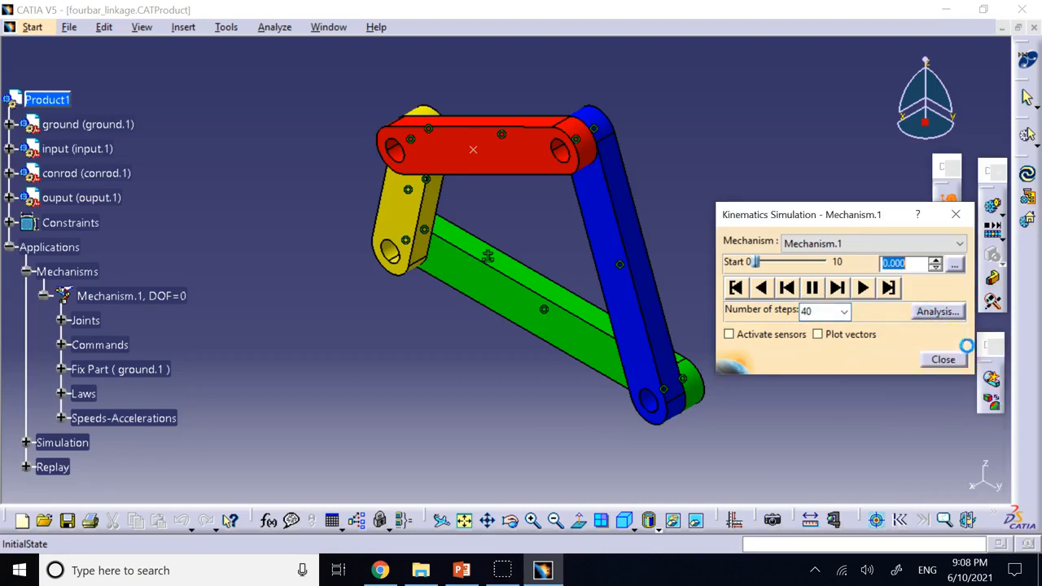
- Examine the sensors available for the simulation, from the joint angles through the Speed-Acceleration.1 quantities, and close the list
left_click(752, 334)
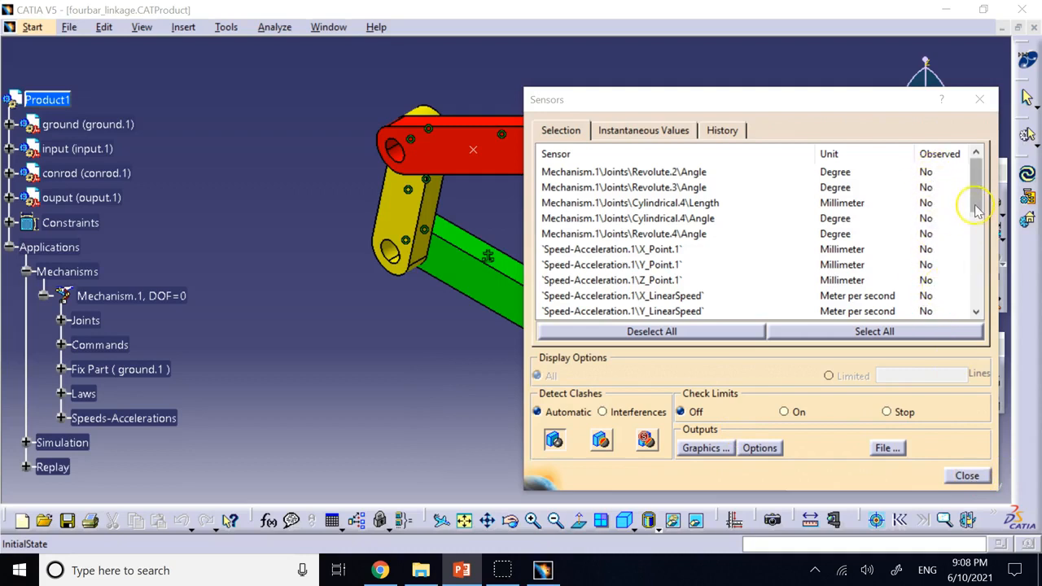
left_click(975, 235)
left_click(976, 269)
left_click(976, 268)
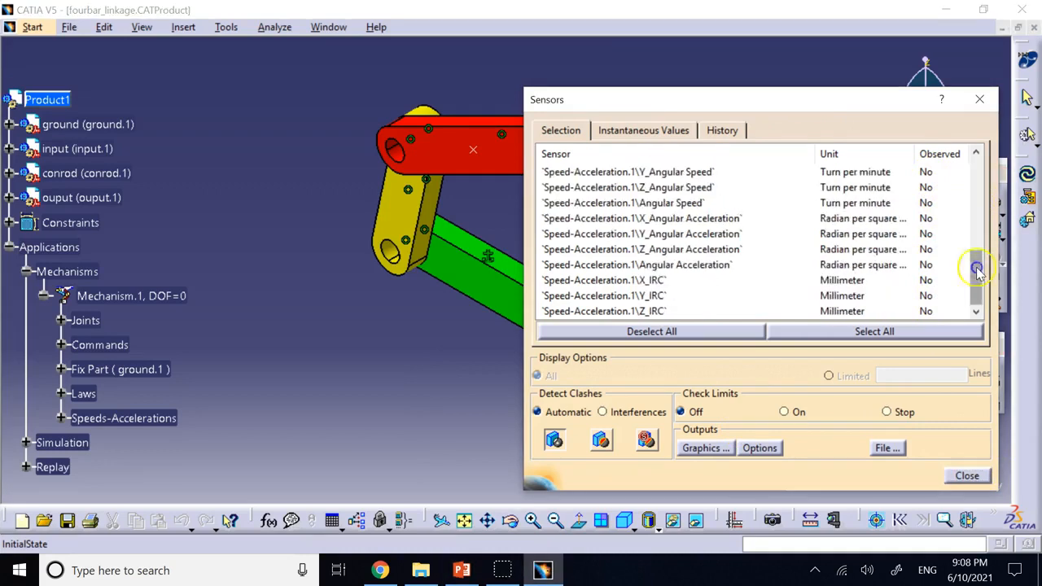
left_click_drag(976, 301, 974, 127)
left_click(980, 97)
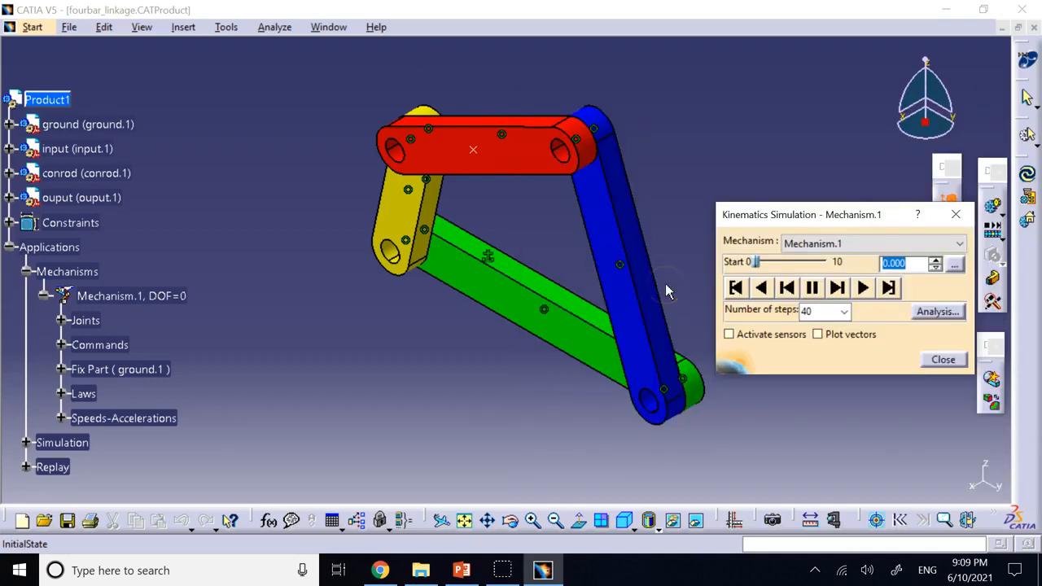
- Play the law-driven simulation forward to its end and check the analysis experiments list again
left_click(862, 288)
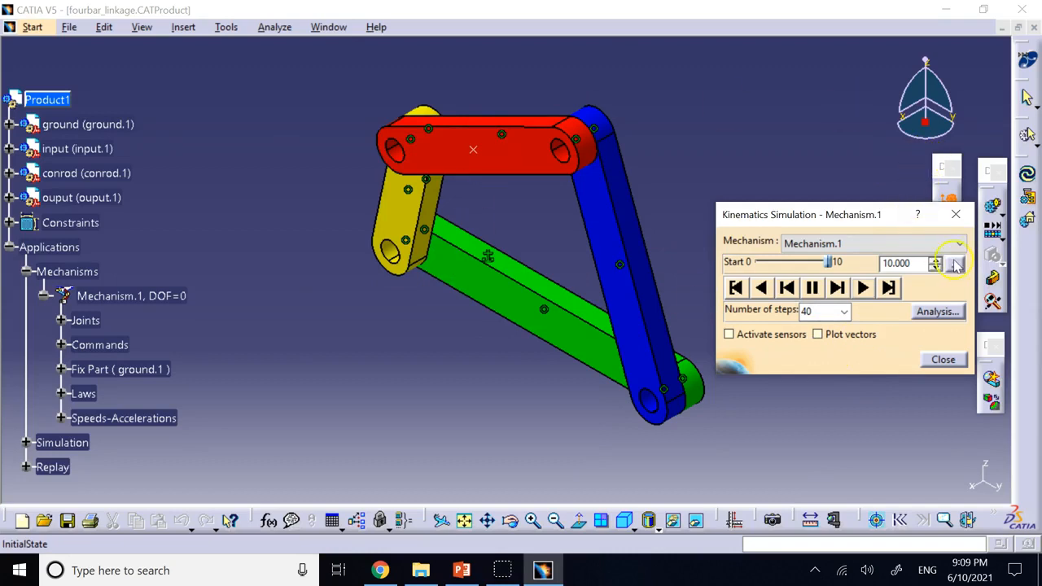
left_click(939, 311)
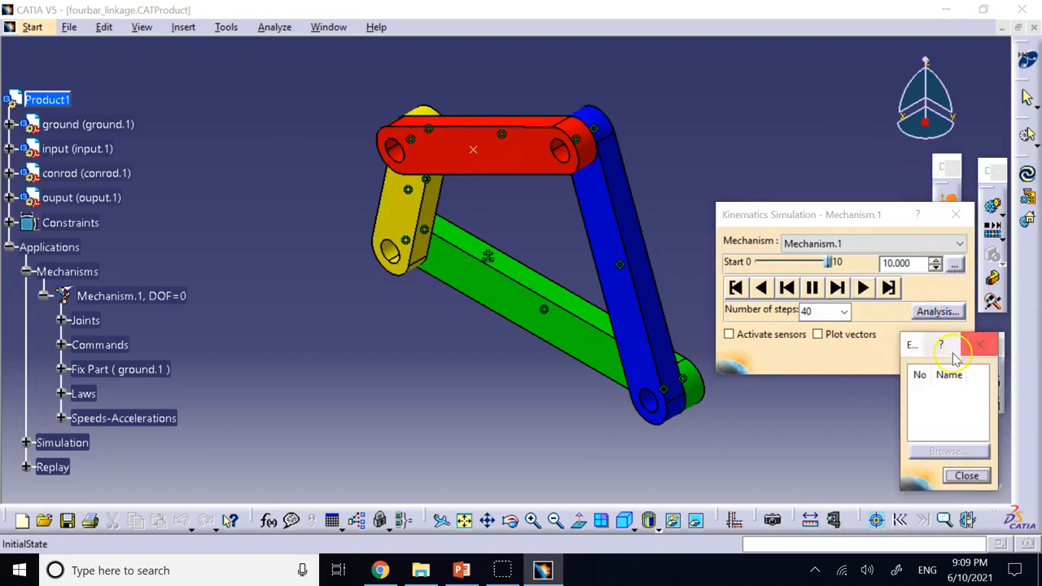
left_click(981, 345)
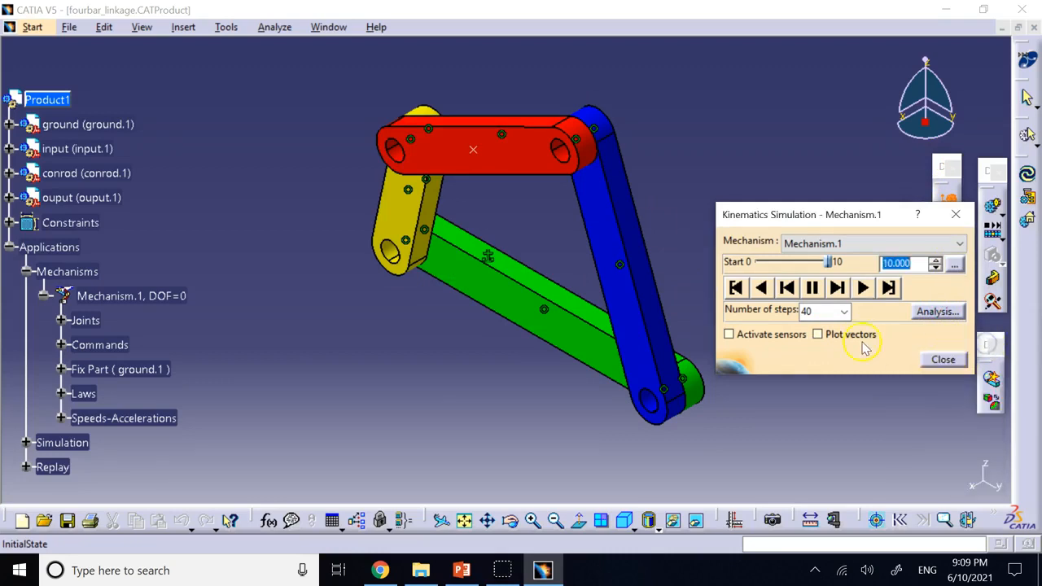
- Activate the sensors and observe LinearSpeed, Linear Acceleration, Z_Point.1 and Y_Point.1 of Speed-Acceleration.1
left_click(737, 338)
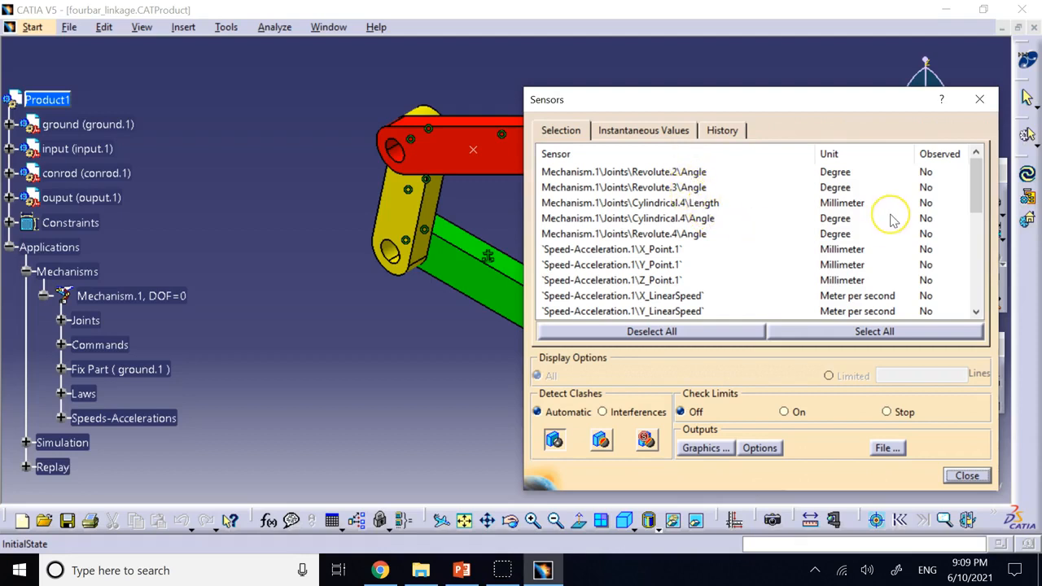
scroll(882, 226, "down", 1)
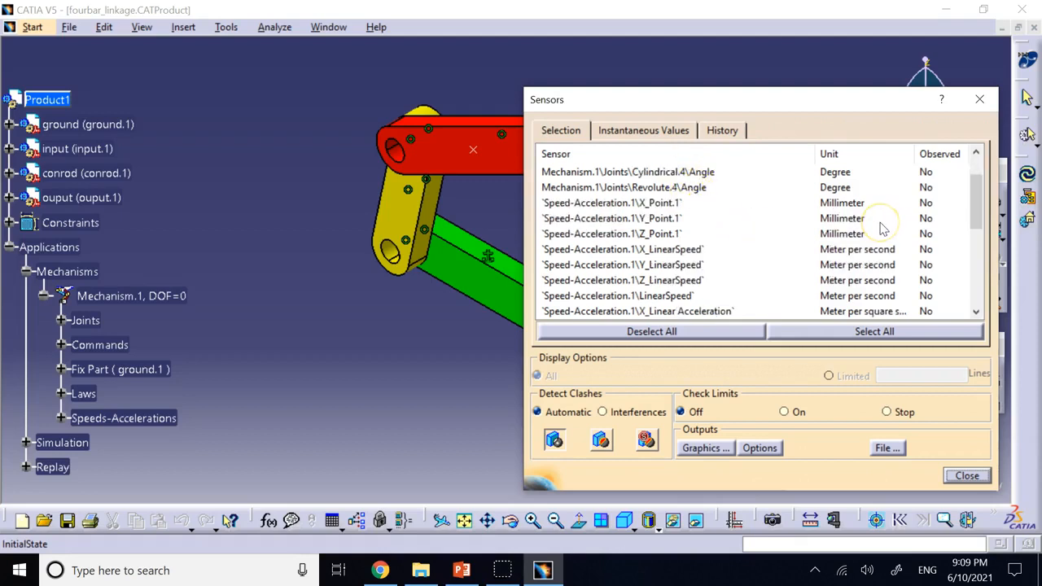
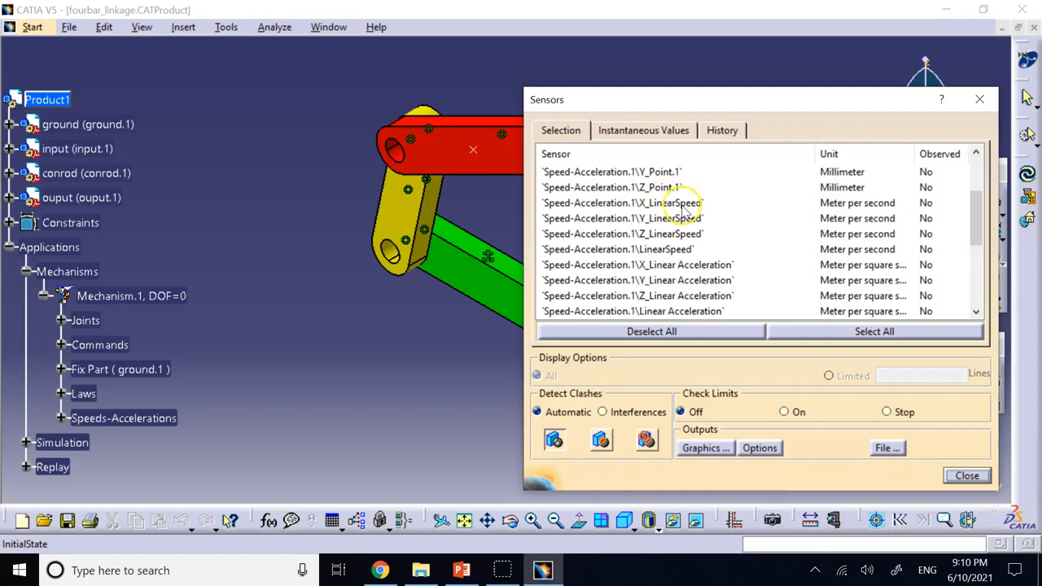
left_click(651, 249)
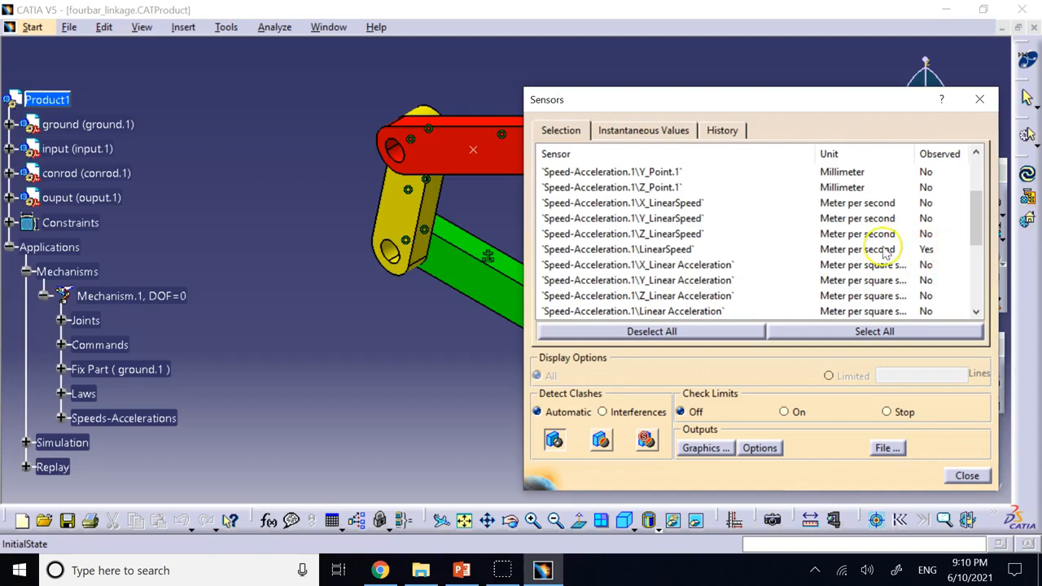
left_click(689, 313)
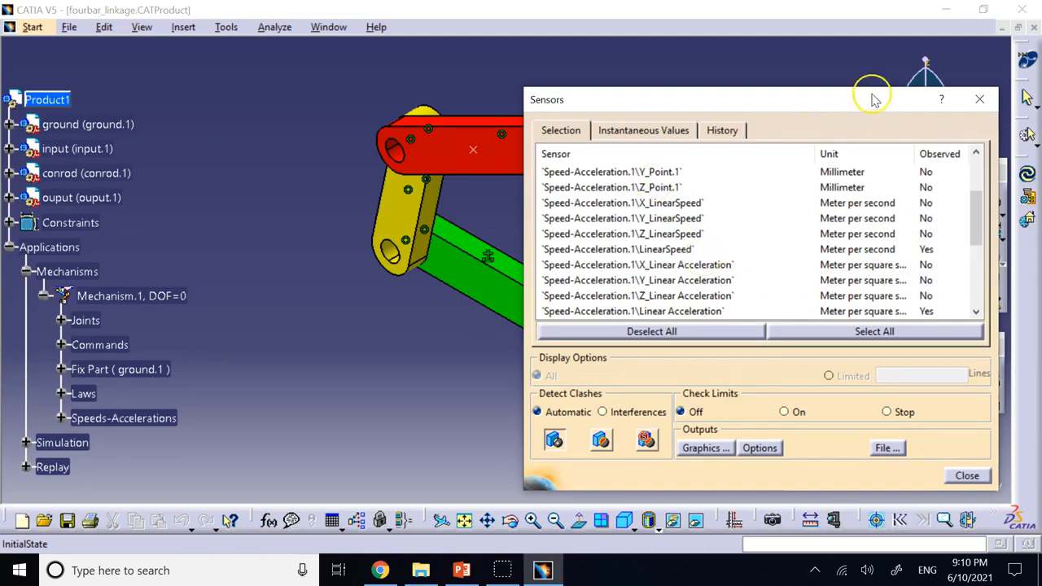
left_click_drag(830, 103, 742, 138)
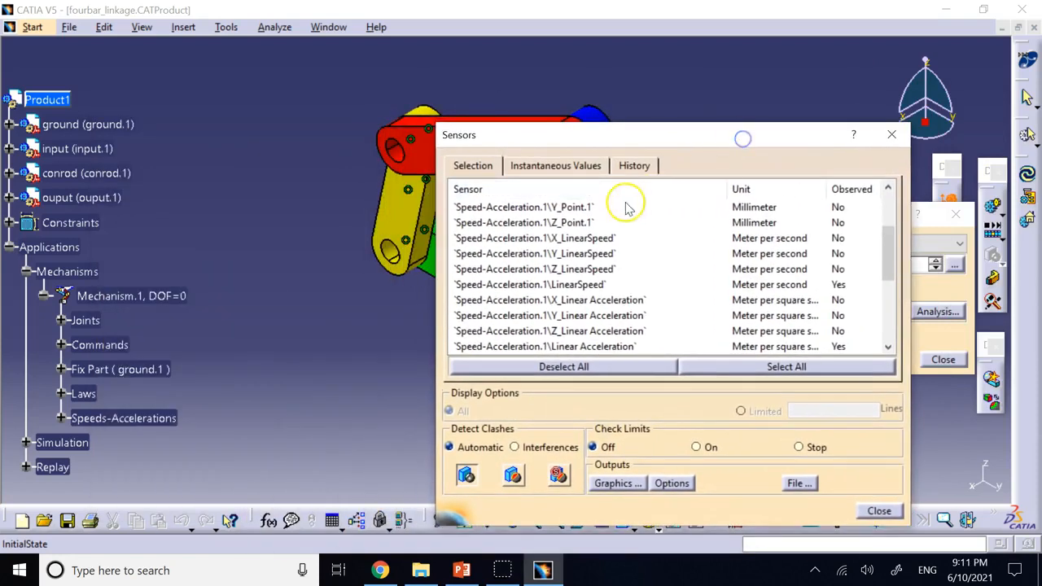
left_click(583, 222)
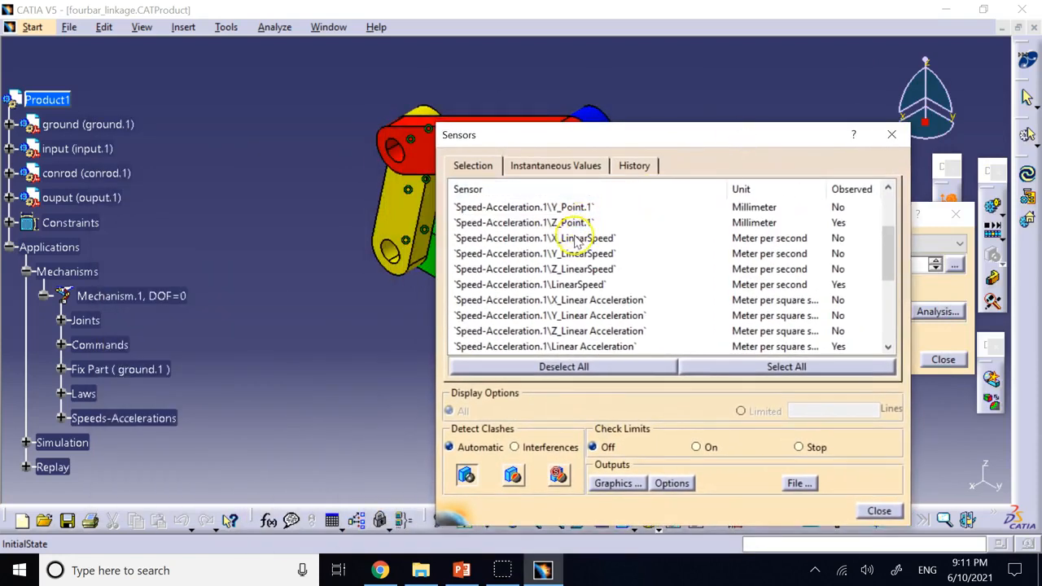
left_click(569, 207)
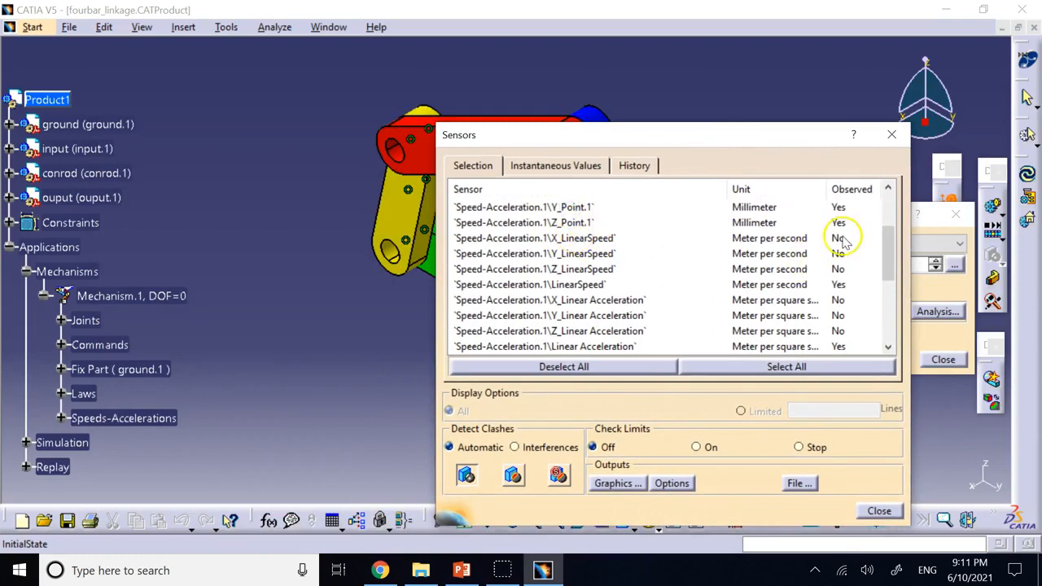
- Identify the mechanism's joints in the specification tree and observe the angle sensors of Cylindrical.4, Revolute.3 and Revolute.2
scroll(639, 271, "up", 2)
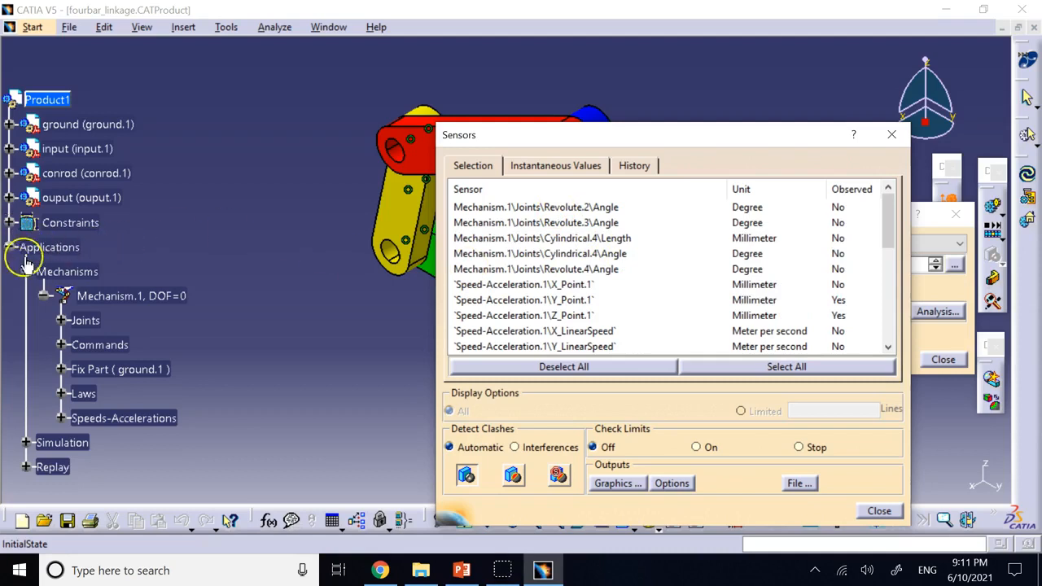
left_click(62, 322)
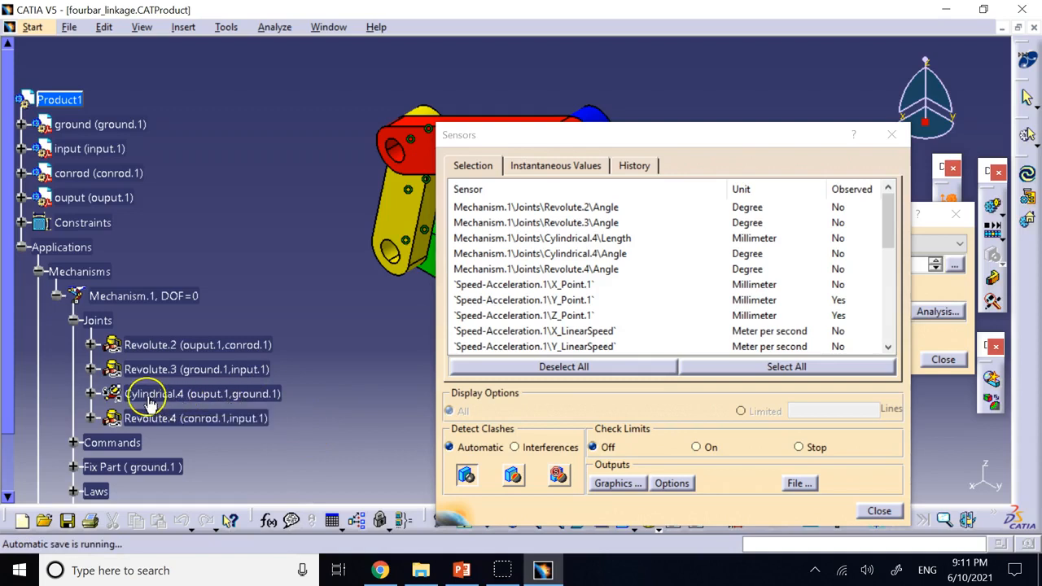
left_click(566, 254)
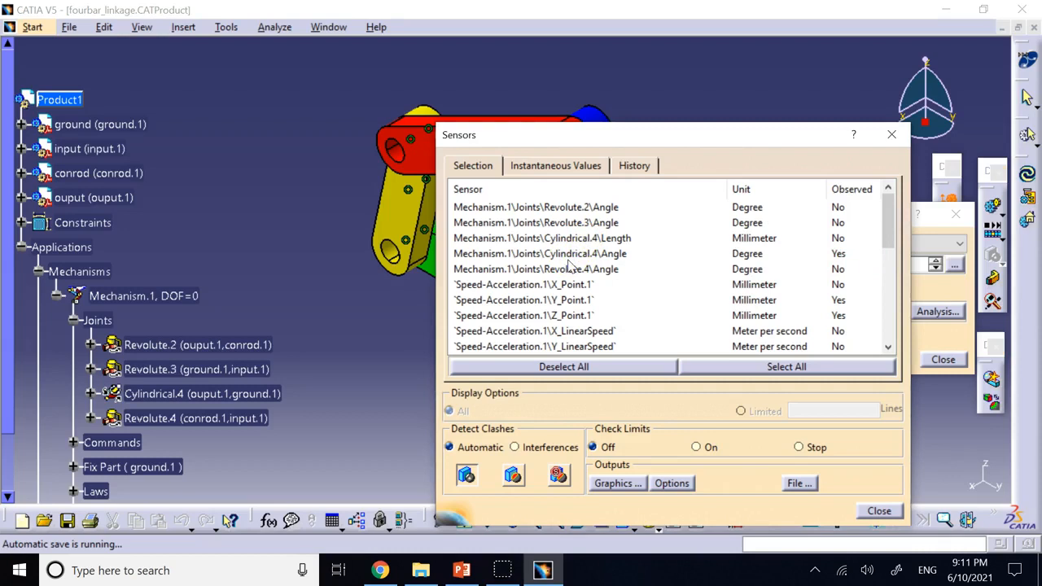
left_click(579, 223)
left_click(570, 208)
scroll(732, 268, "down", 2)
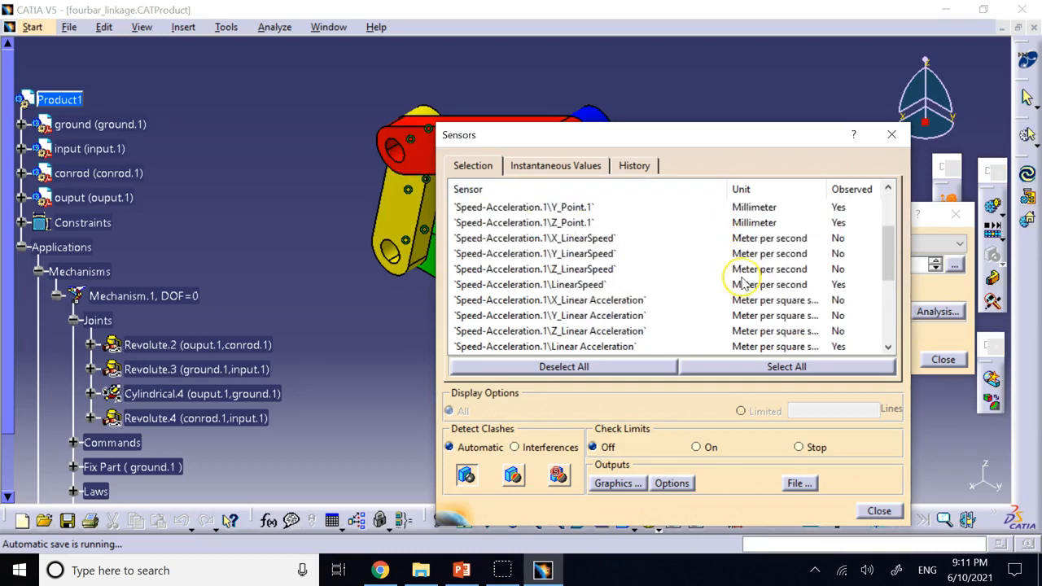
scroll(742, 282, "down", 4)
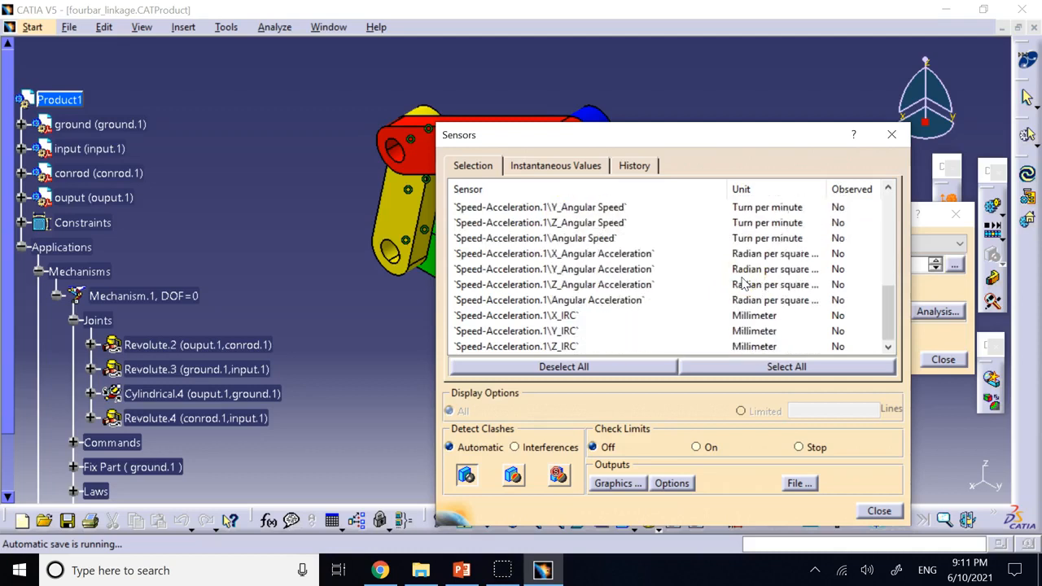
scroll(753, 297, "up", 6)
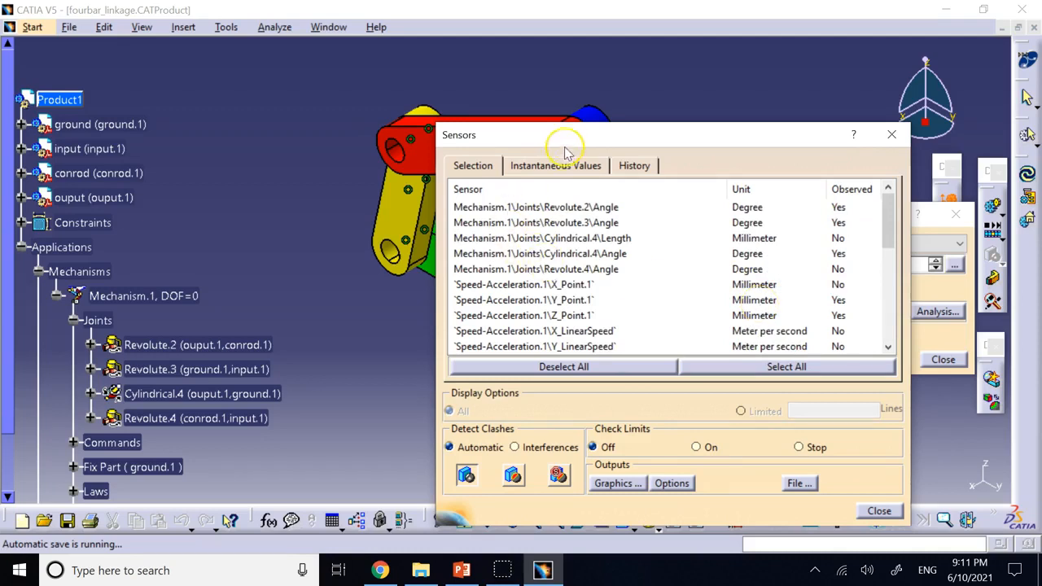
- Run the simulation from start to end with the sensors active, and play it backward with the linkage in view
left_click_drag(569, 136, 337, 111)
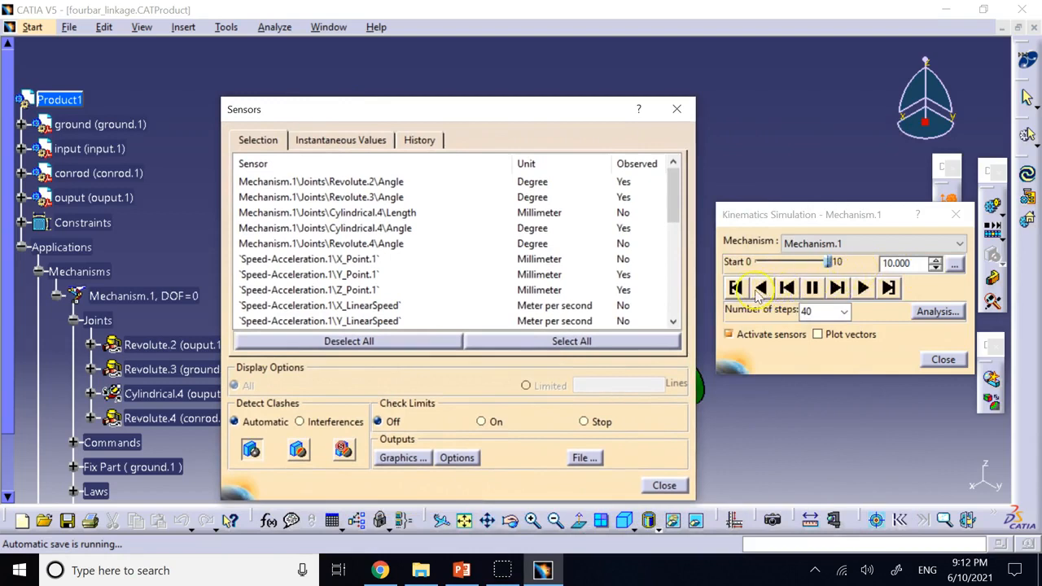
left_click(736, 287)
left_click(863, 288)
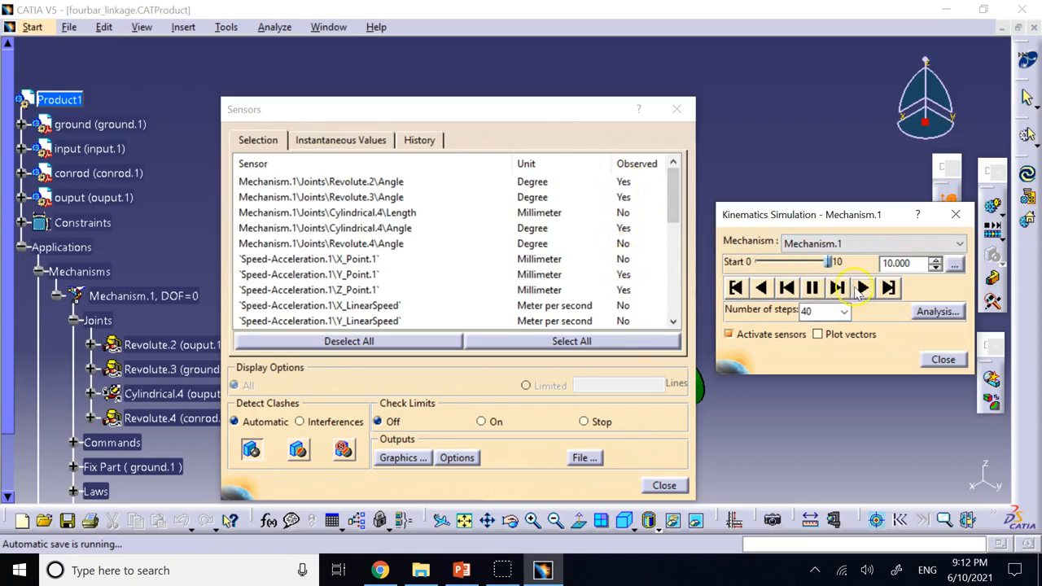
left_click_drag(533, 111, 602, 292)
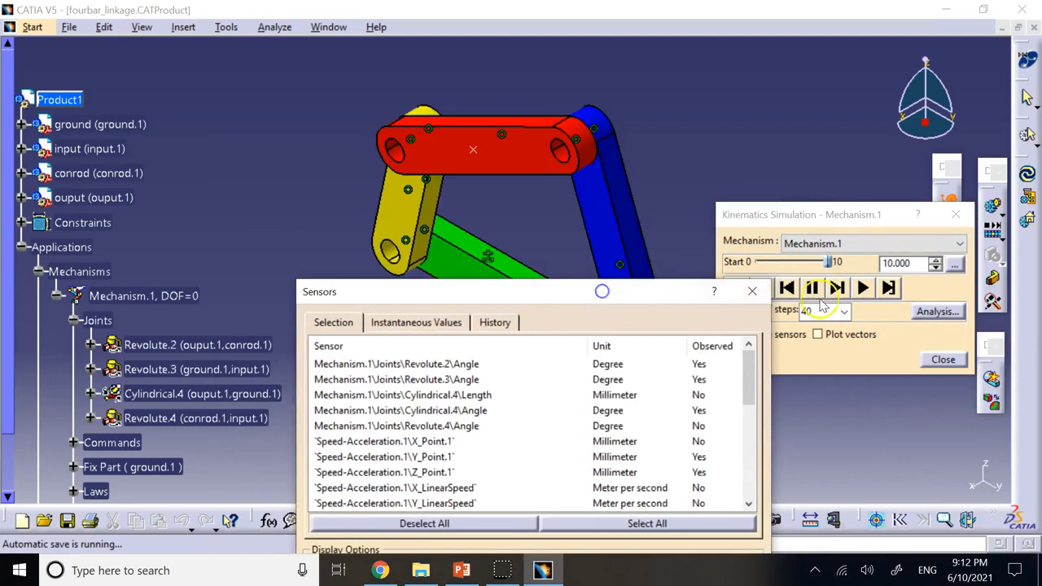
left_click_drag(675, 289, 586, 322)
left_click(760, 287)
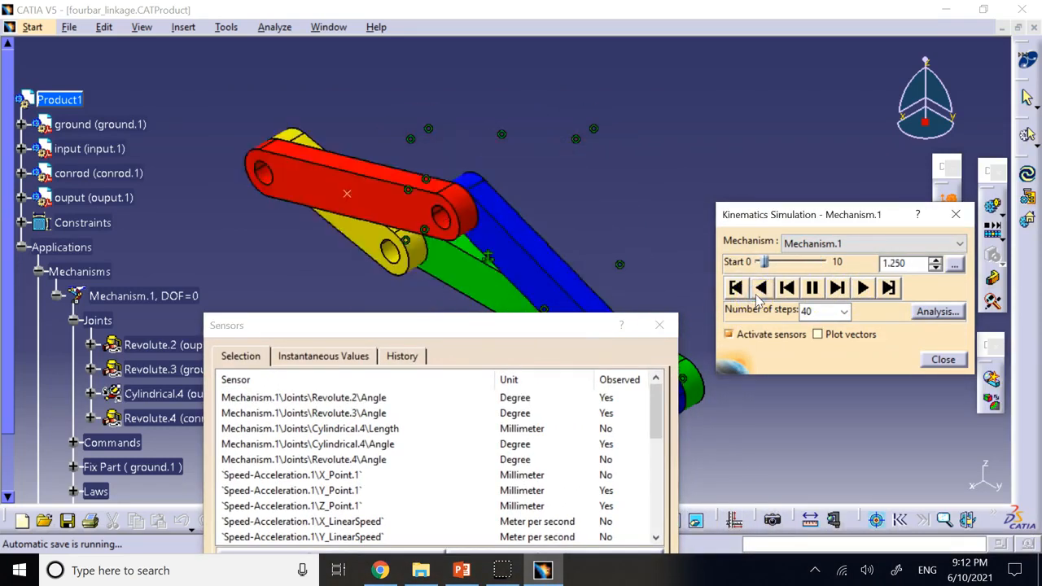
- Play the simulation forward to its end and examine the graph of all observed sensors over time
left_click(863, 288)
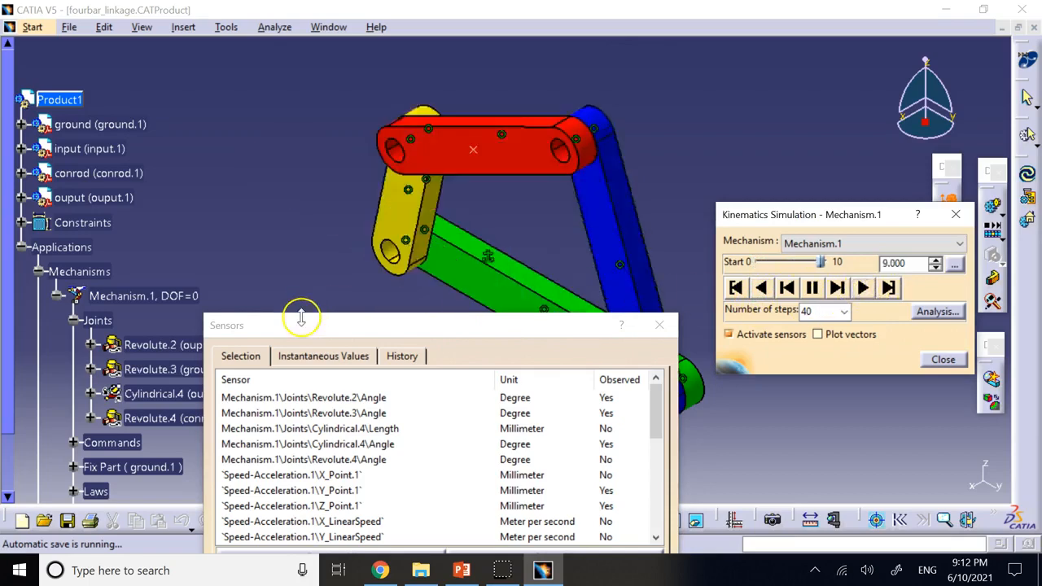
left_click_drag(412, 326, 513, 67)
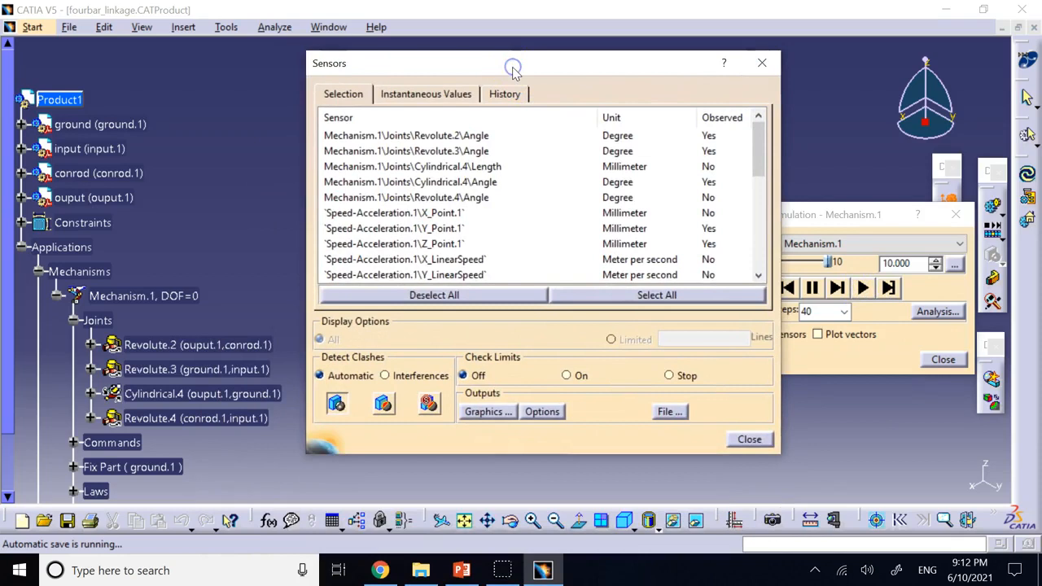
left_click(489, 412)
left_click(361, 291)
left_click(251, 109)
left_click(380, 345)
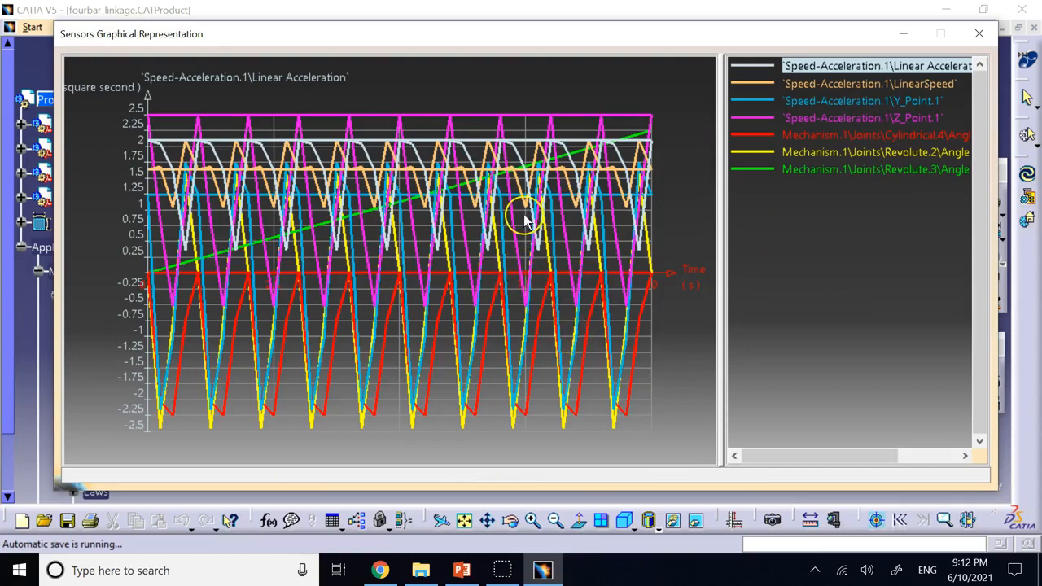
left_click(978, 34)
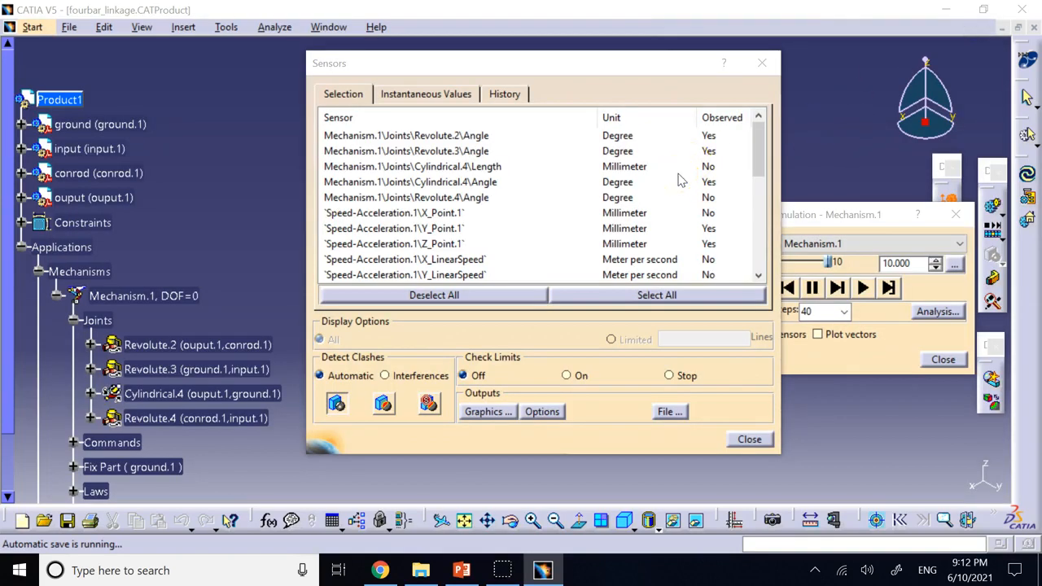
- Stop observing LinearSpeed and Y_Point.1 of Speed-Acceleration.1 and the angles of Revolute.2, Revolute.3 and Cylindrical.4
scroll(680, 180, "down", 1)
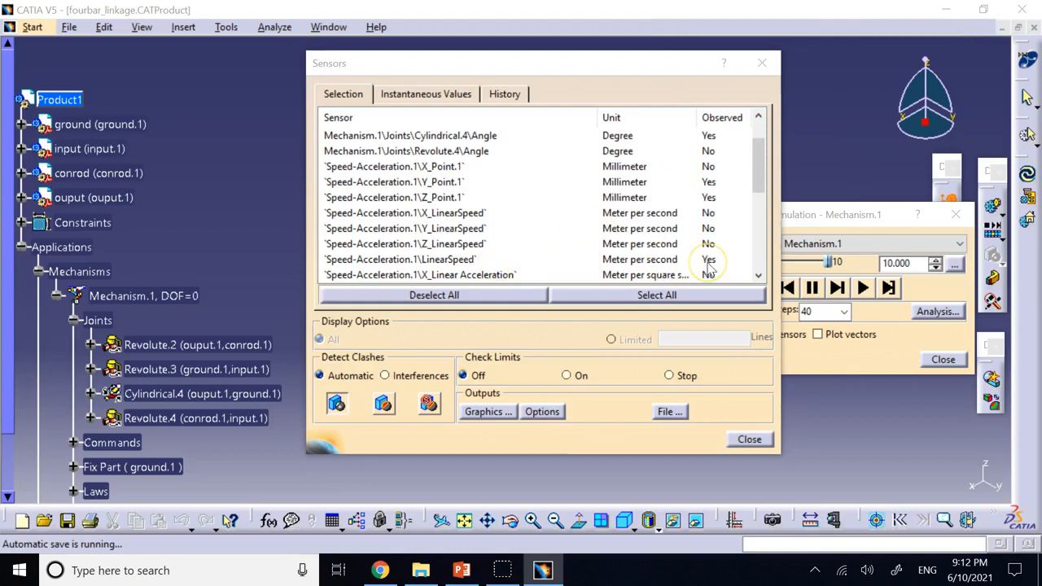
scroll(712, 264, "down", 2)
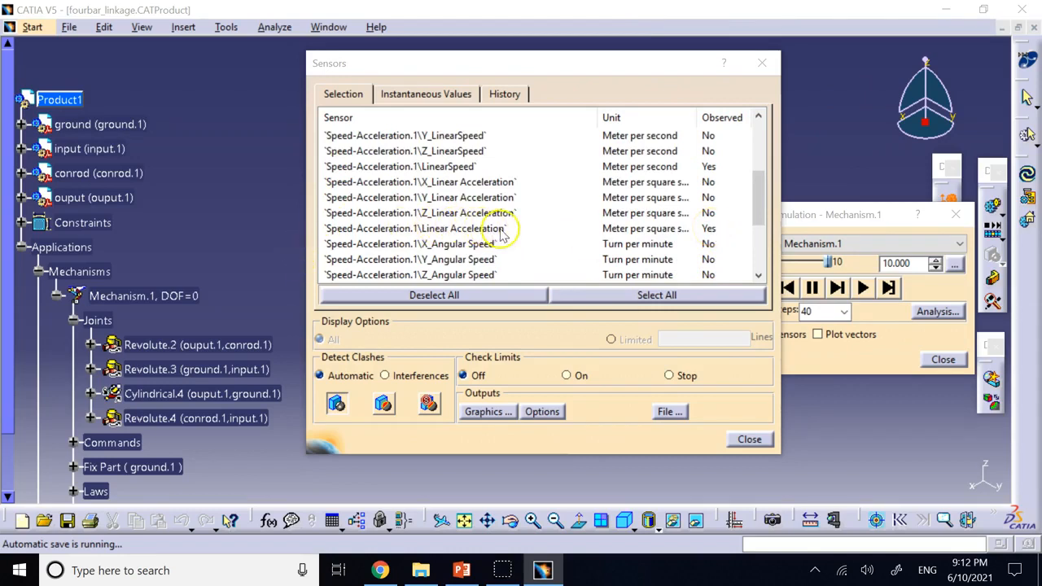
left_click(709, 166)
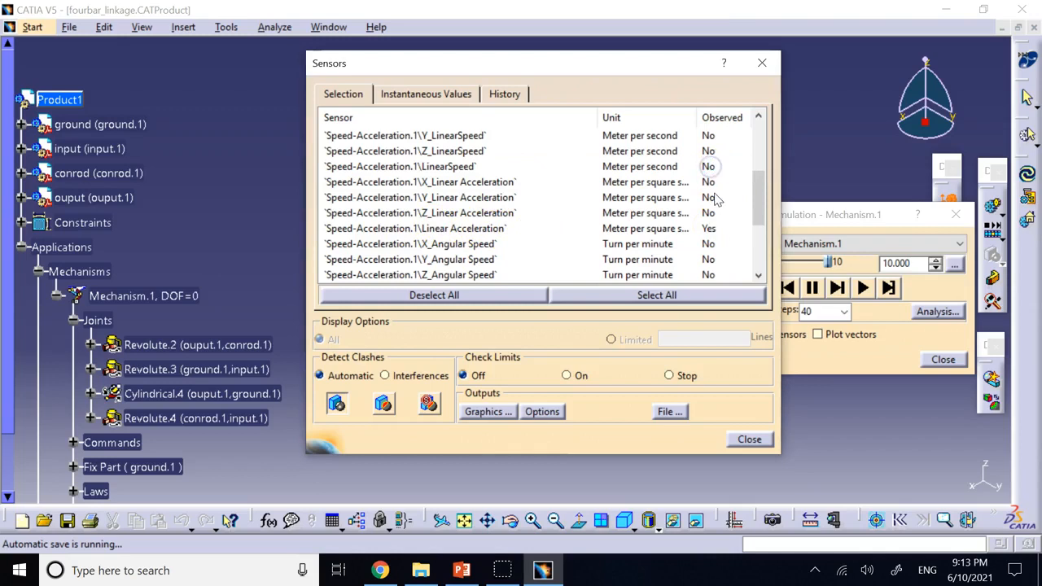
scroll(716, 199, "up", 2)
left_click(710, 182)
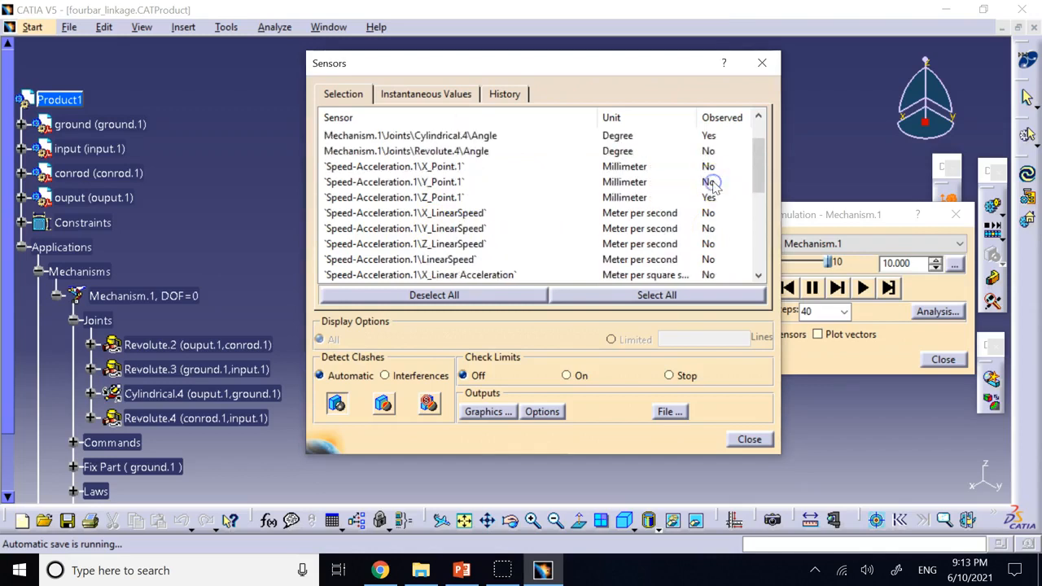
scroll(715, 159, "up", 1)
left_click(710, 136)
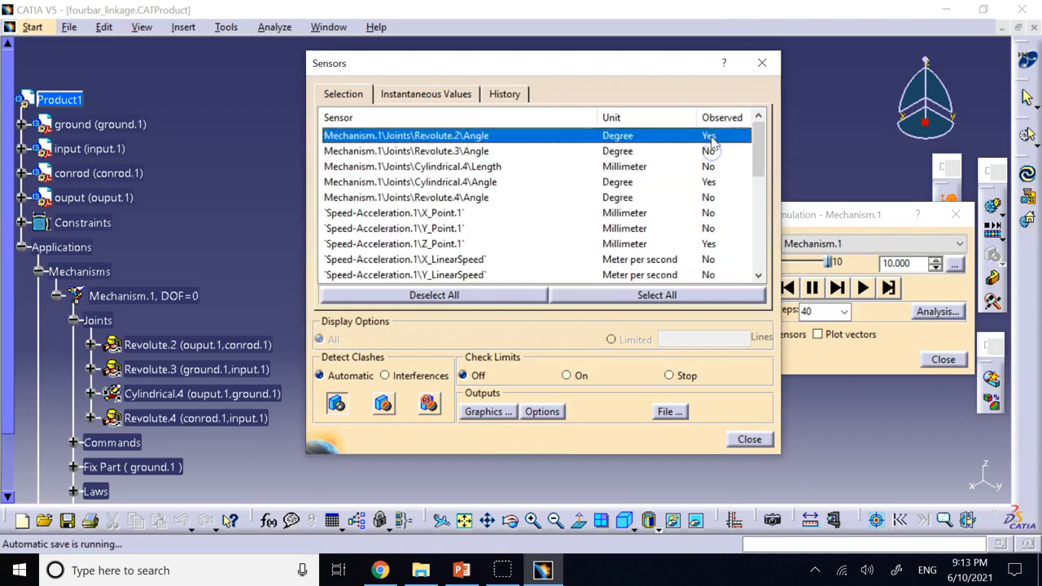
left_click(721, 182)
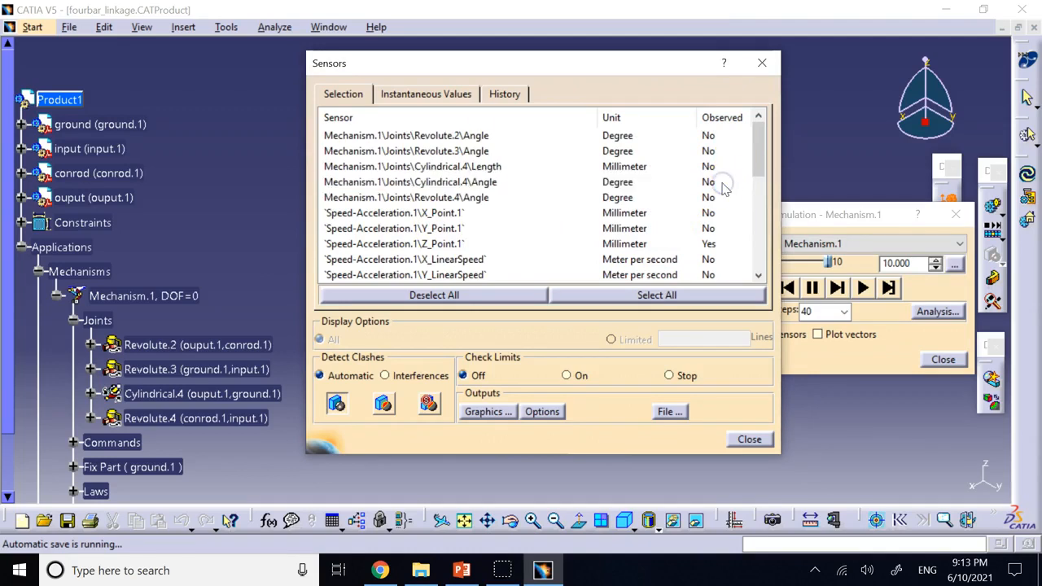
- Observe the Revolute.3 angle again and stop observing Z_Point.1 of Speed-Acceleration.1
scroll(735, 181, "down", 1)
left_click(721, 158)
left_click(449, 151)
scroll(740, 207, "down", 1)
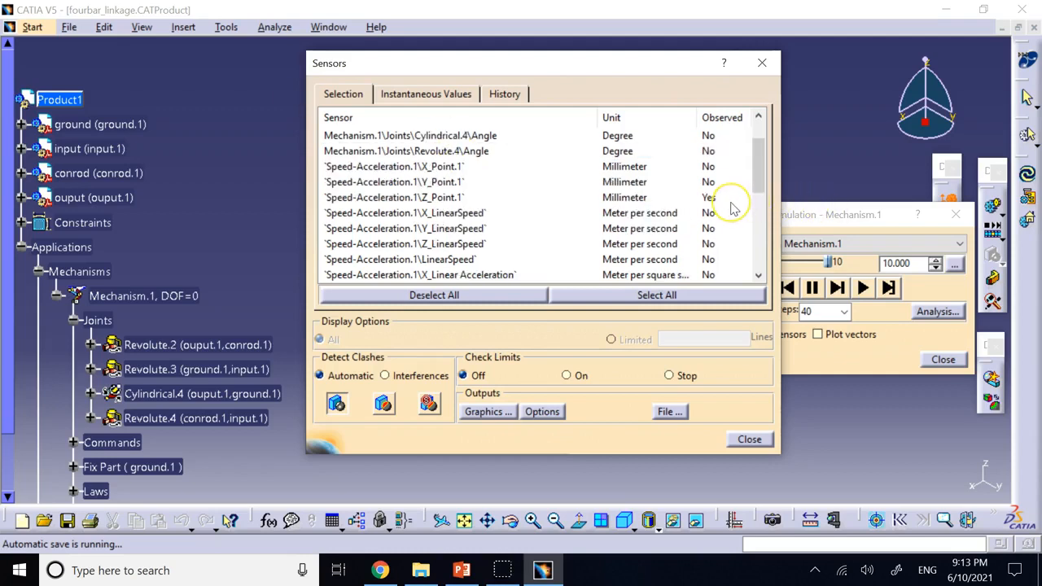
scroll(730, 209, "down", 1)
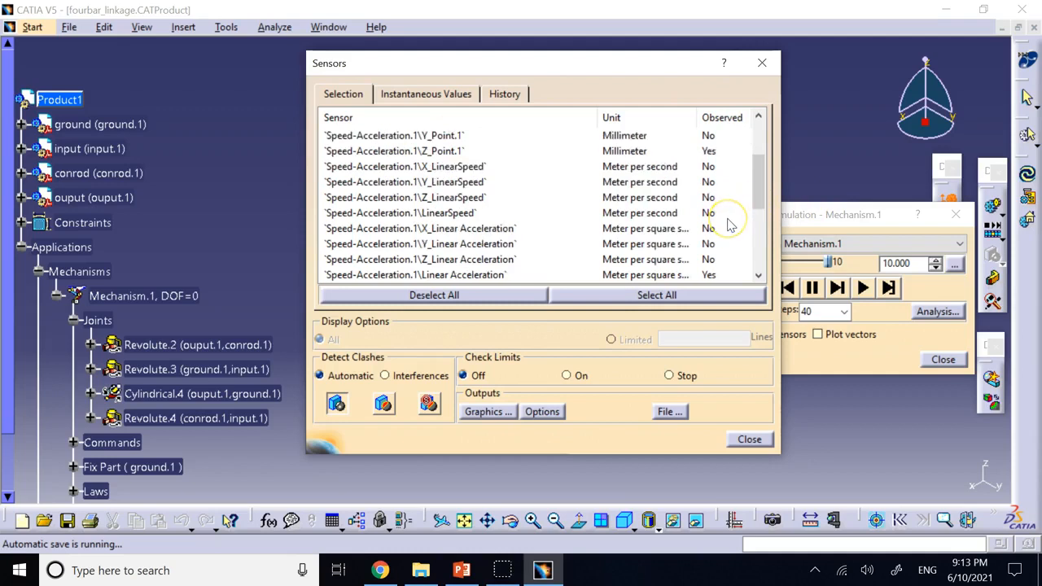
scroll(728, 226, "up", 1)
left_click(710, 199)
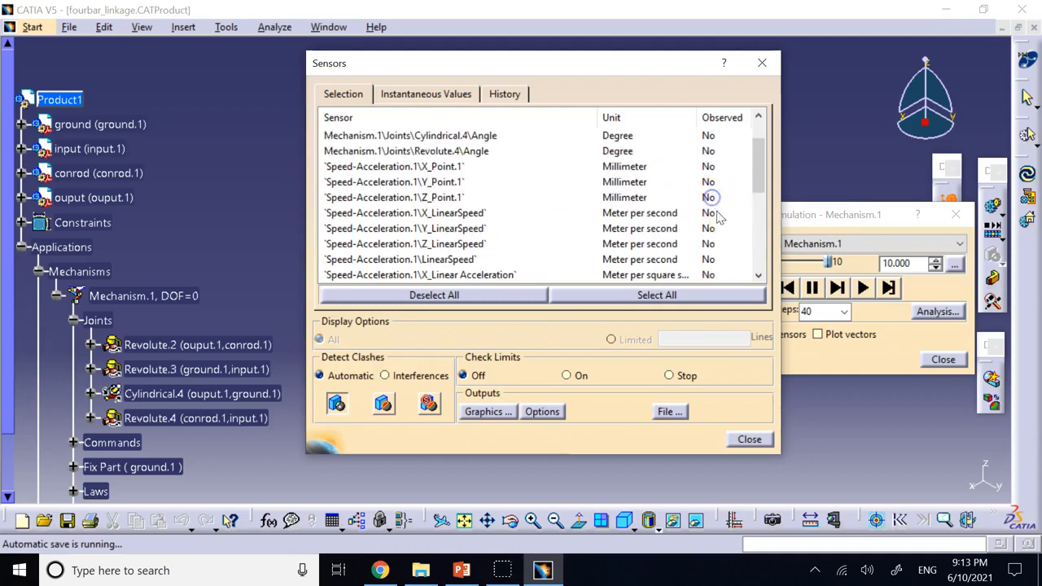
scroll(719, 220, "up", 1)
scroll(719, 220, "down", 4)
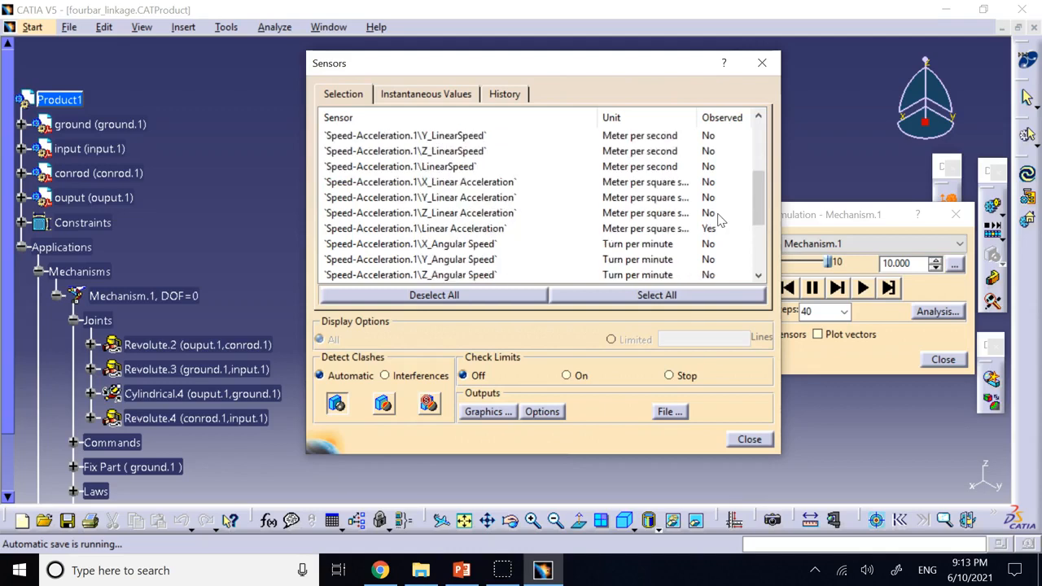
- Close the sensors and play the simulation backward and forward with the whole linkage in view
left_click(750, 438)
left_click(762, 290)
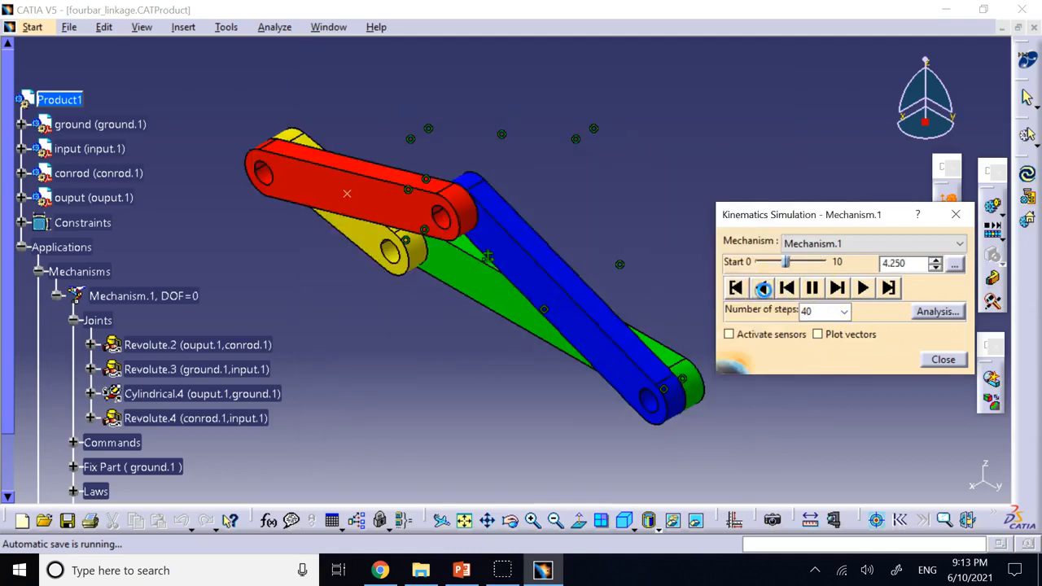
left_click(862, 288)
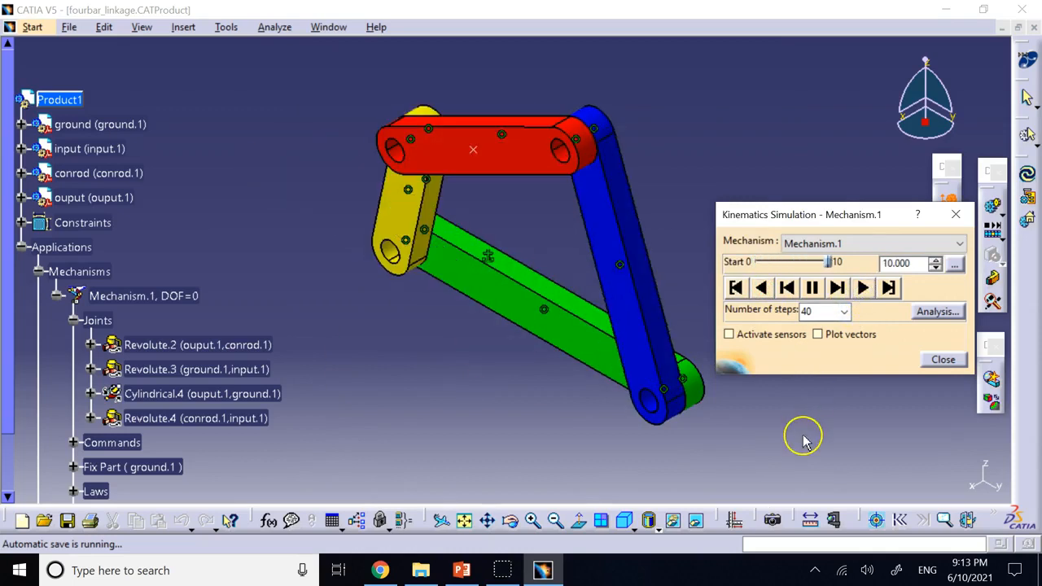
left_click_drag(826, 215, 731, 136)
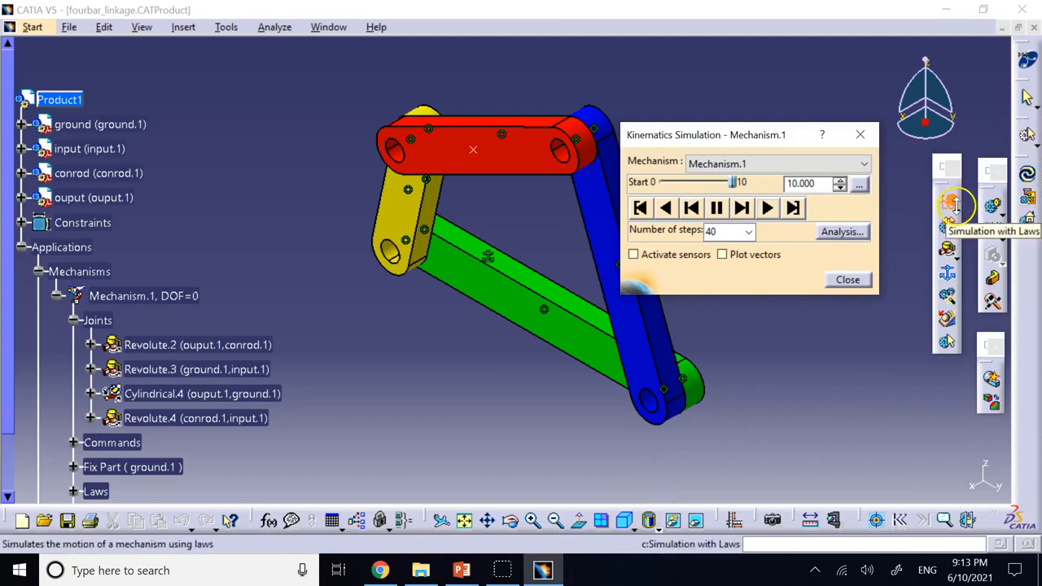
- Reactivate the sensors and examine the graph of Linear Acceleration together with the Revolute.3 angle
left_click(634, 255)
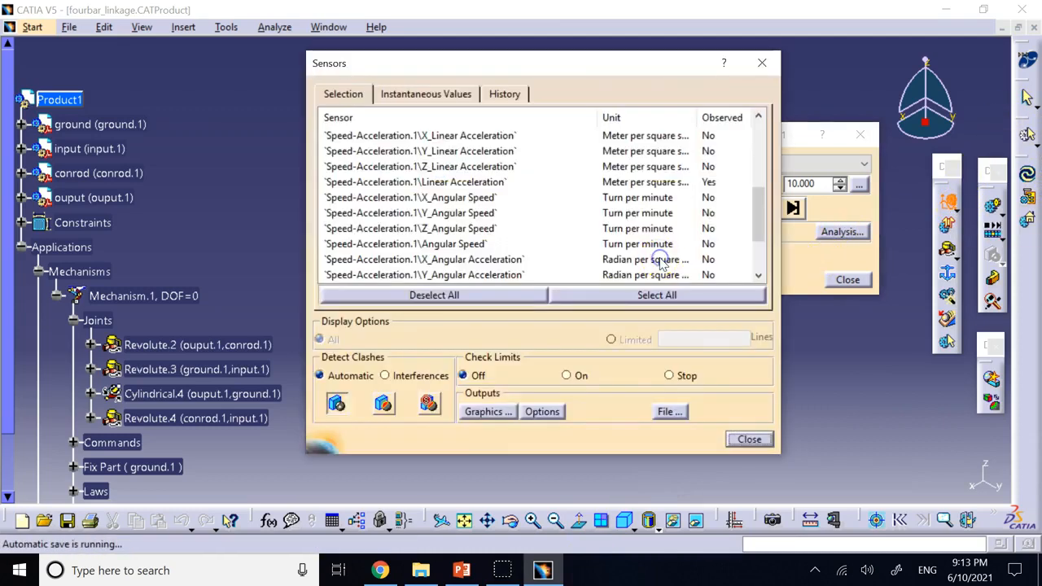
left_click(486, 412)
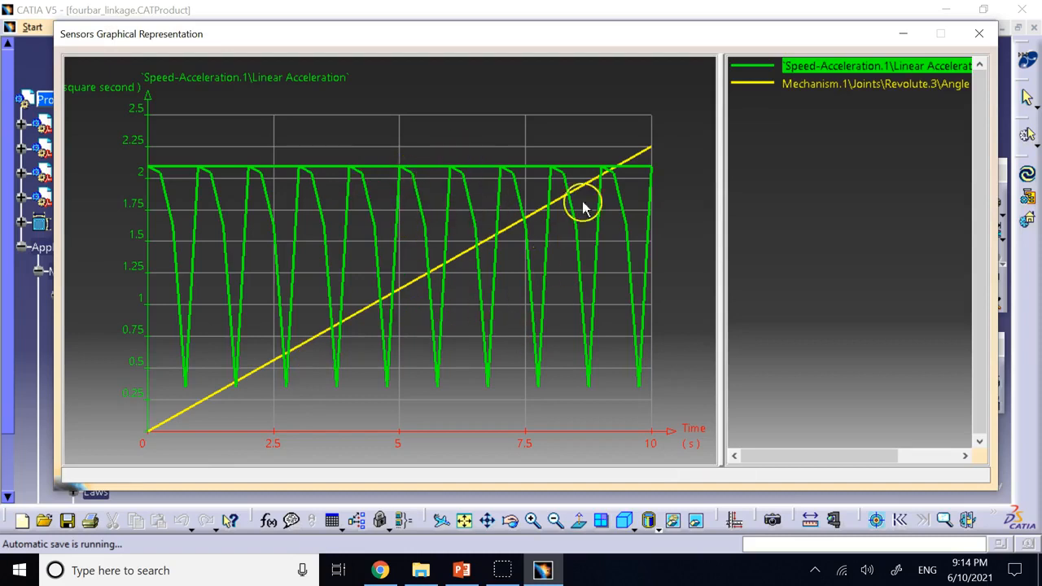
left_click(977, 35)
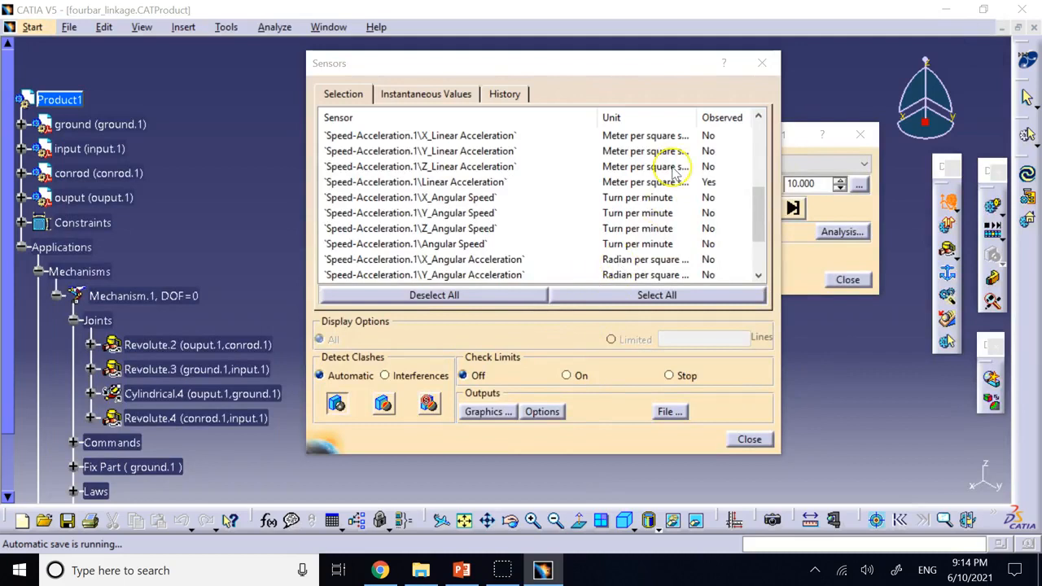
- Observe the Cylindrical.4 angle and stop observing Linear Acceleration of Speed-Acceleration.1
scroll(672, 173, "up", 4)
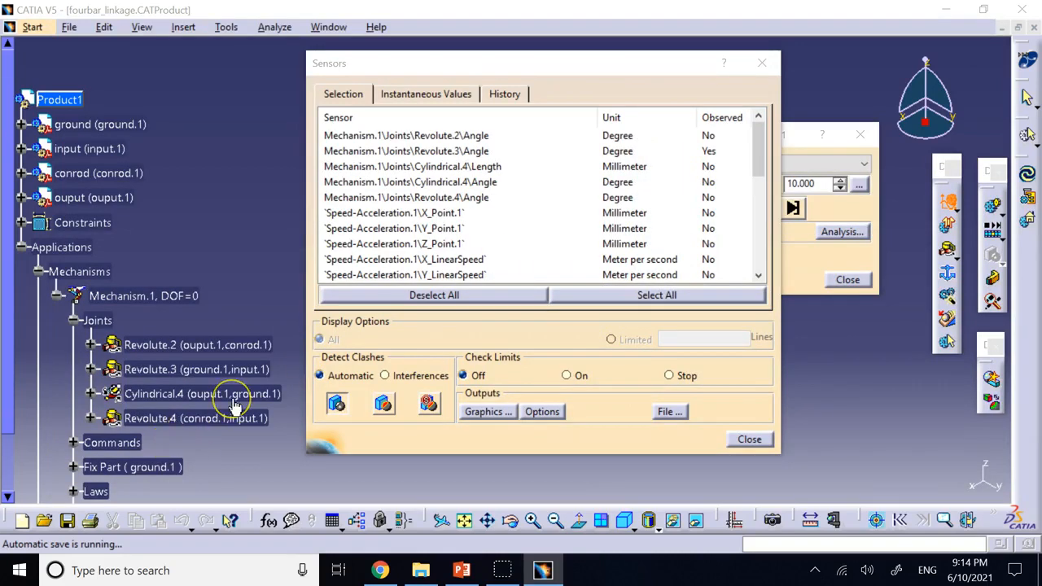
left_click(467, 182)
scroll(737, 231, "down", 1)
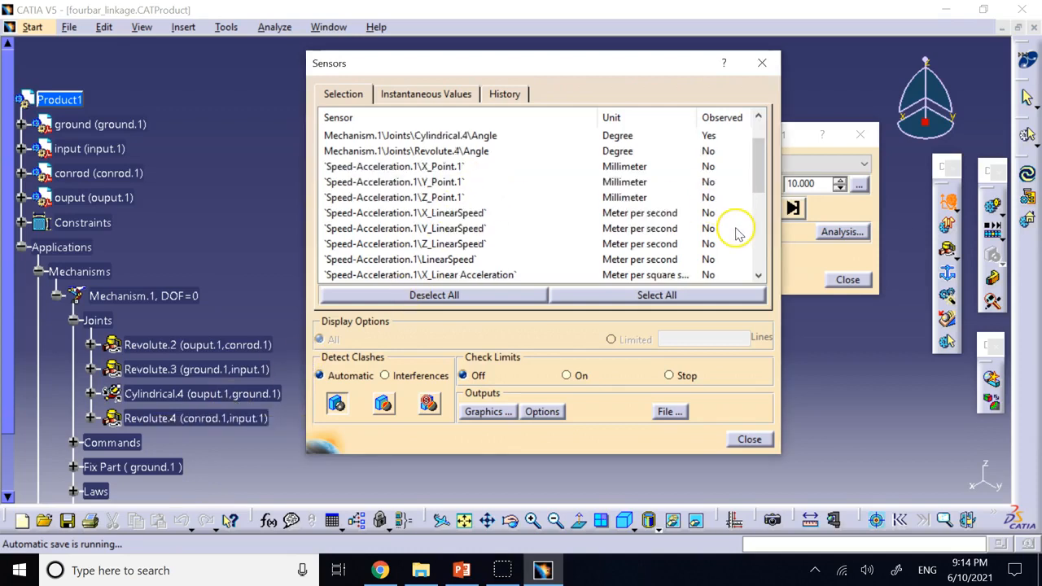
scroll(736, 232, "down", 2)
left_click(710, 229)
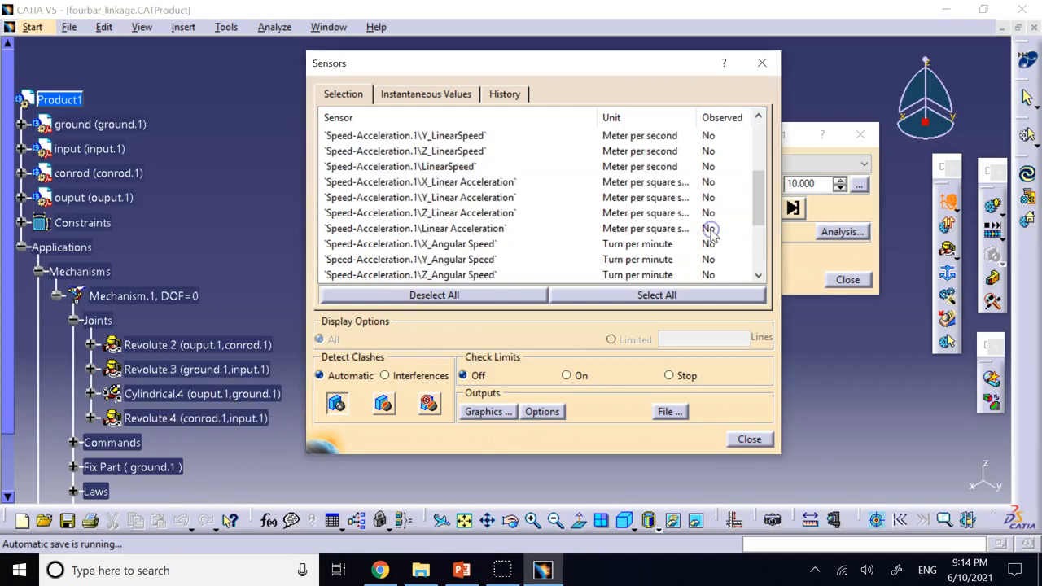
- Return the simulation to time 0 and clear the recorded sensor history, checking the instantaneous values of the observed sensors
left_click(816, 256)
left_click(660, 209)
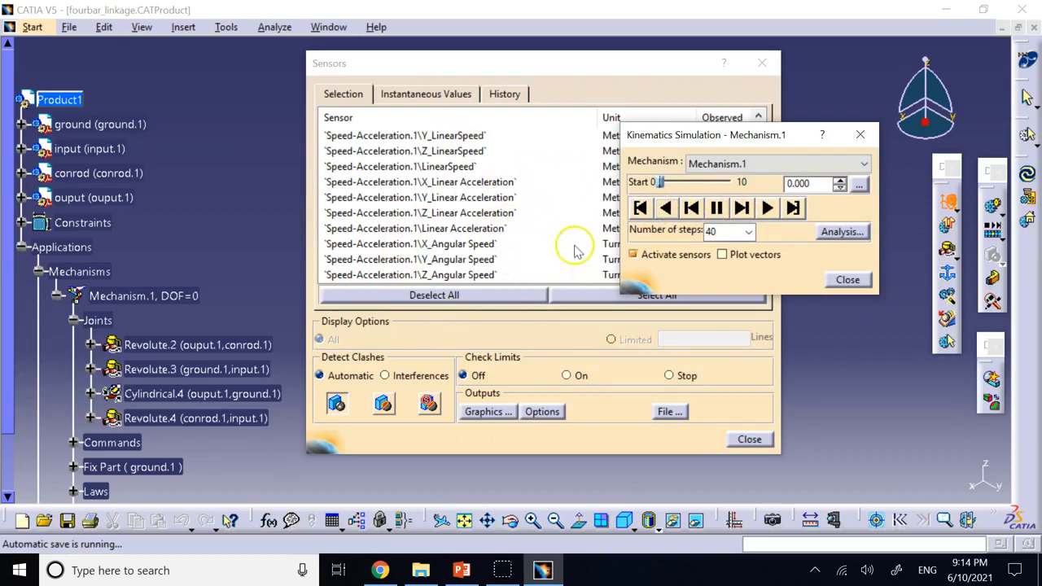
left_click(510, 329)
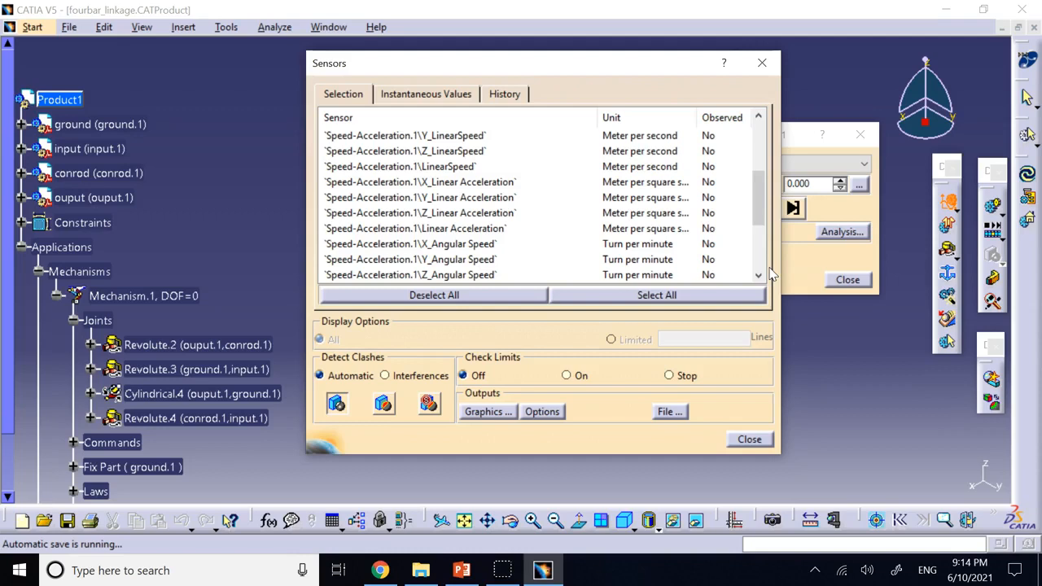
left_click(506, 94)
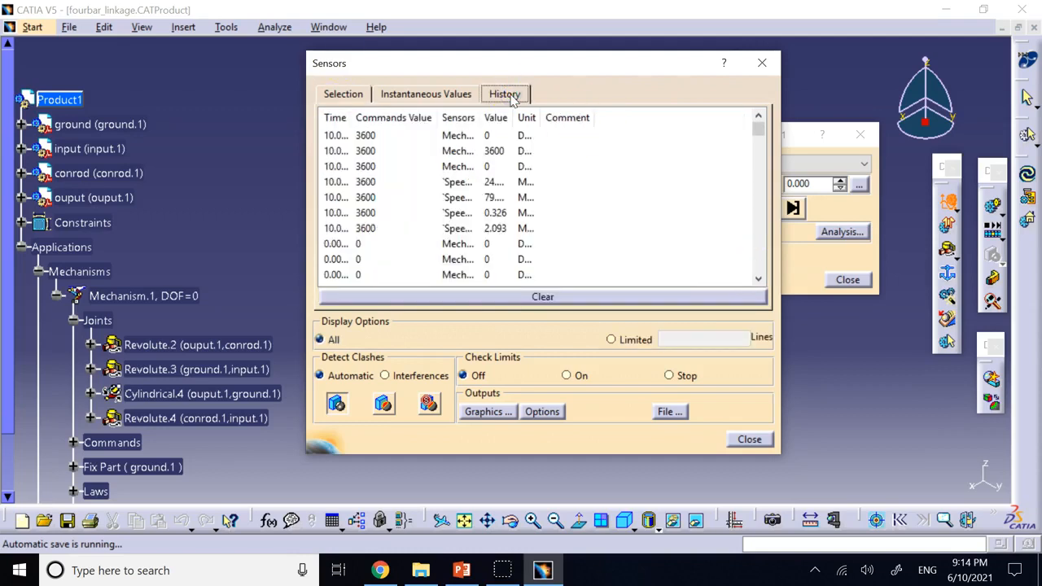
left_click(542, 296)
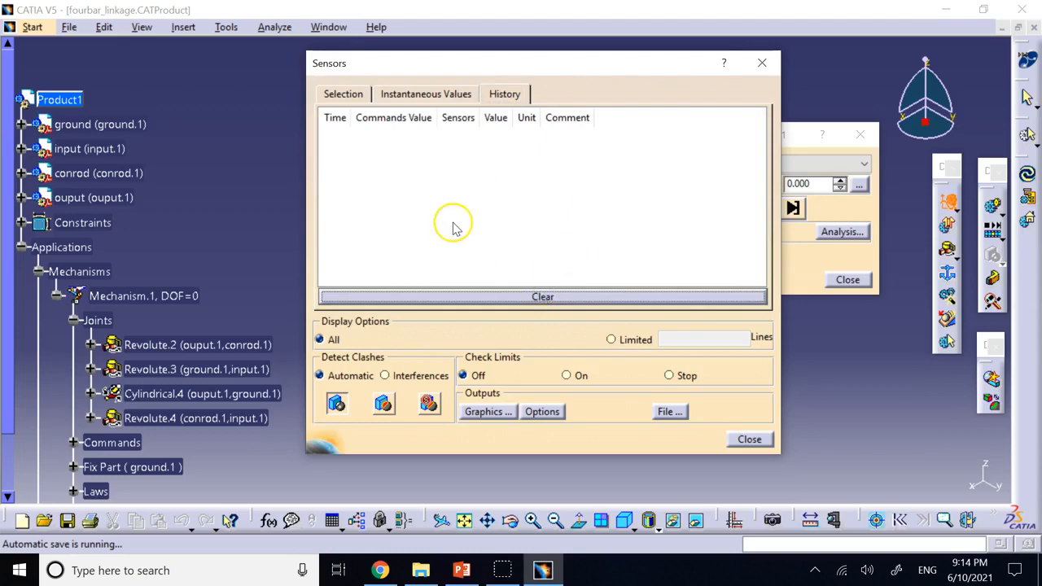
left_click(437, 96)
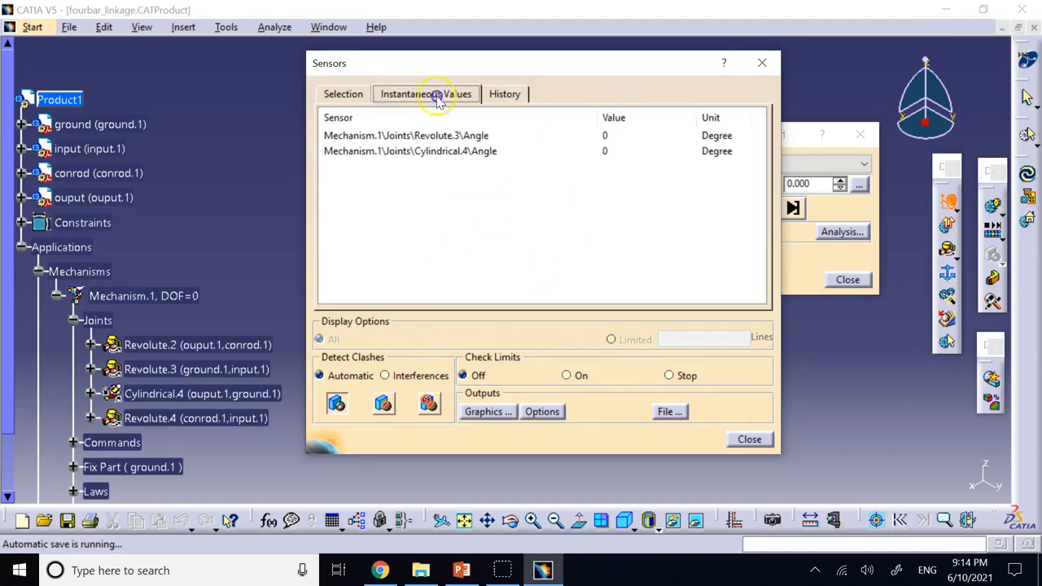
left_click(343, 94)
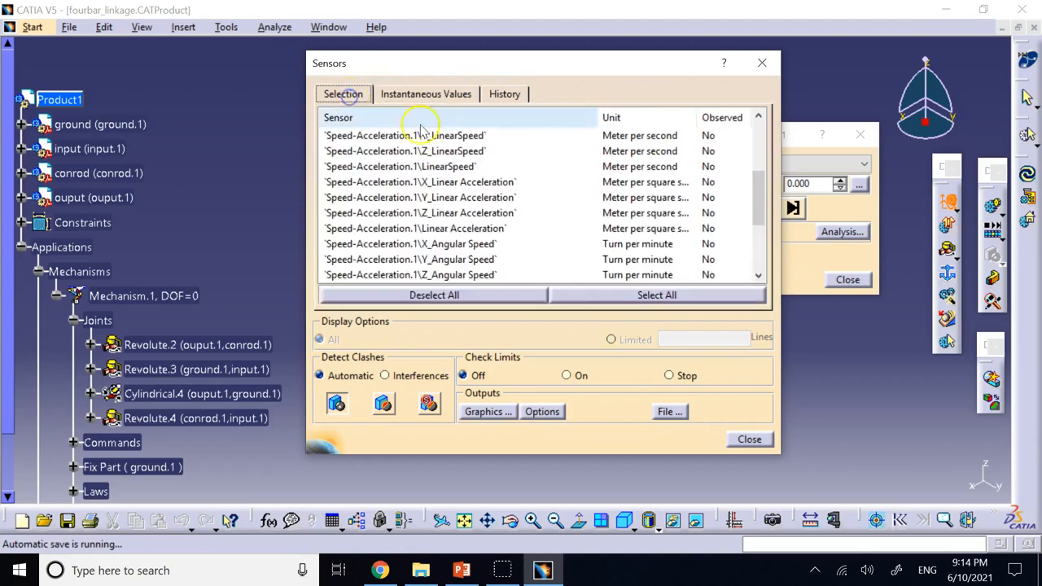
- Play the simulation to its end and graph the Cylindrical.4 and Revolute.3 angles, reading values at points along both curves
left_click_drag(797, 142, 894, 150)
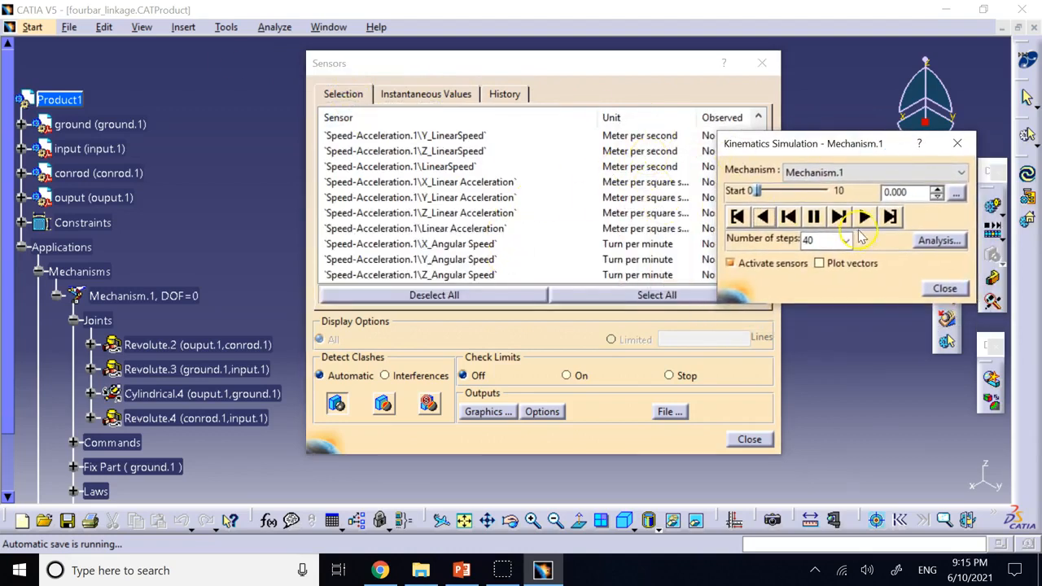
left_click(864, 217)
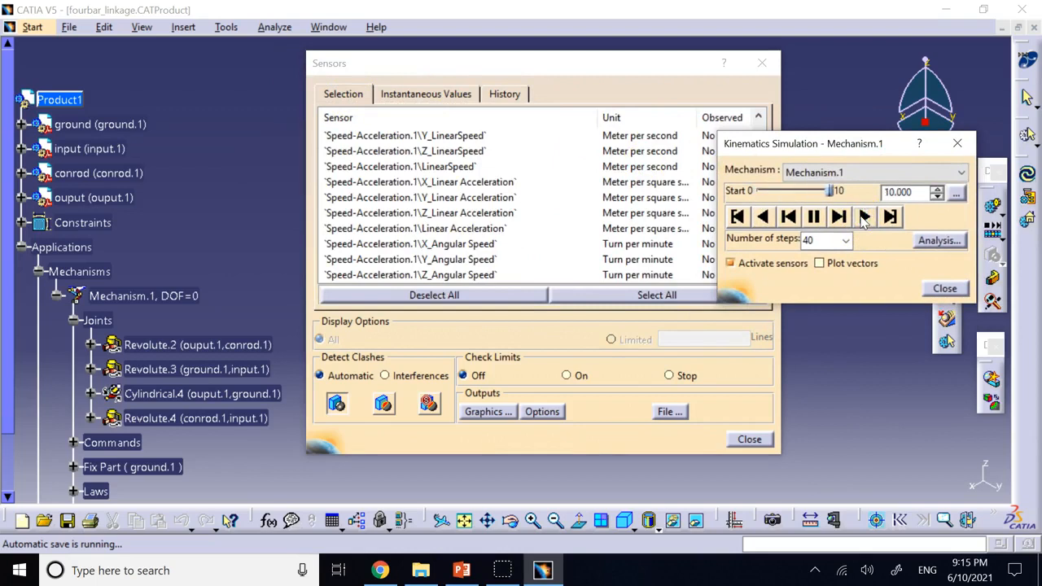
left_click(484, 413)
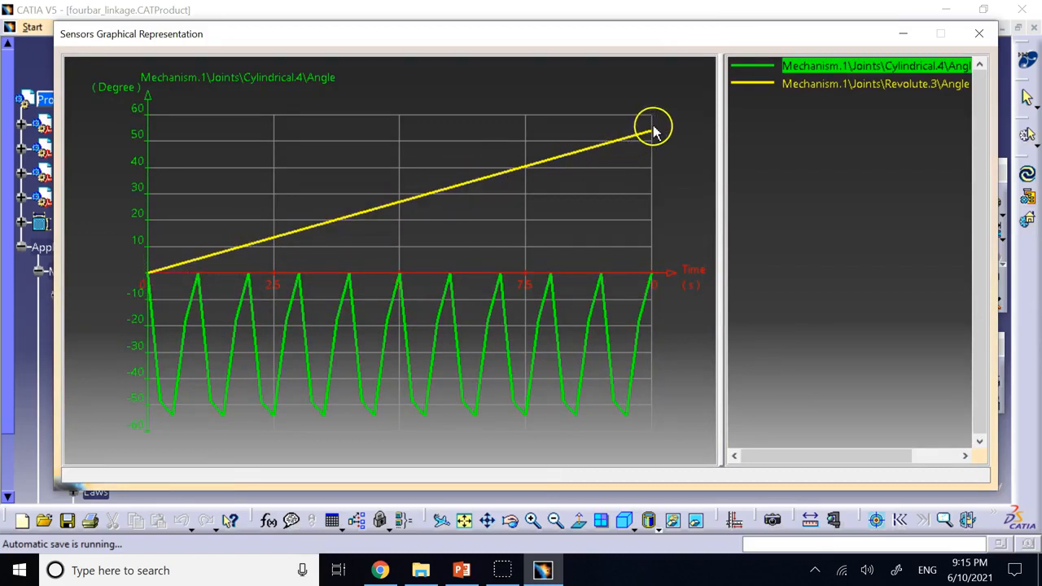
mouse_move(655, 136)
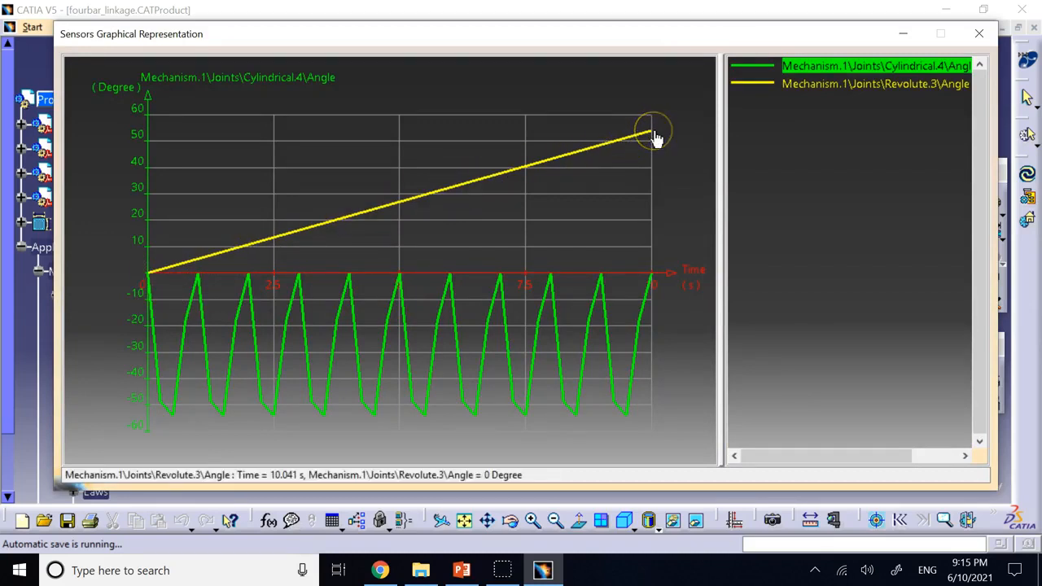
mouse_move(153, 281)
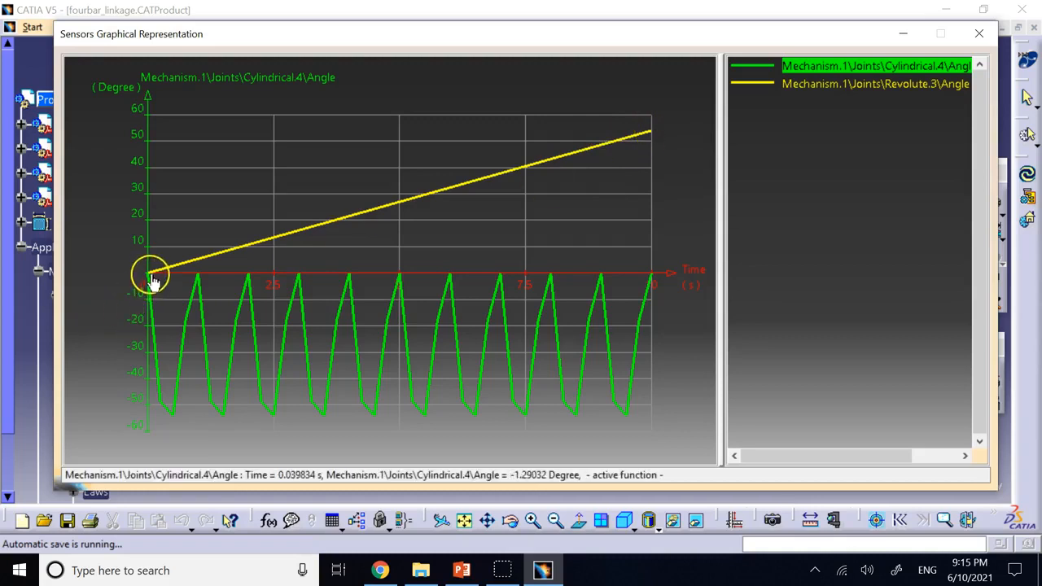
mouse_move(220, 411)
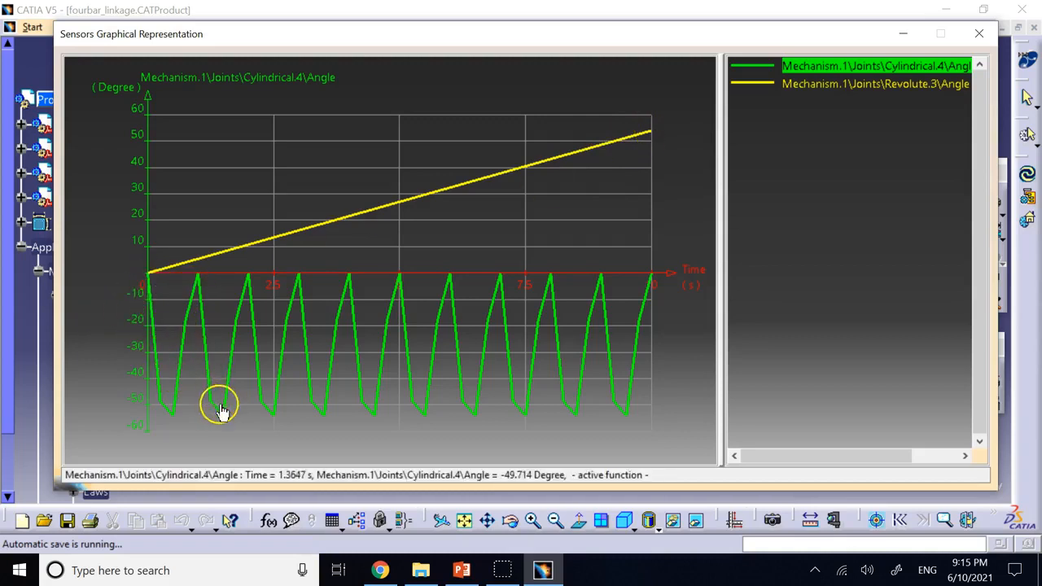
- Finish reading the Cylindrical.4 angle curve, close the graph and set the simulation's number of steps to 80
mouse_move(282, 376)
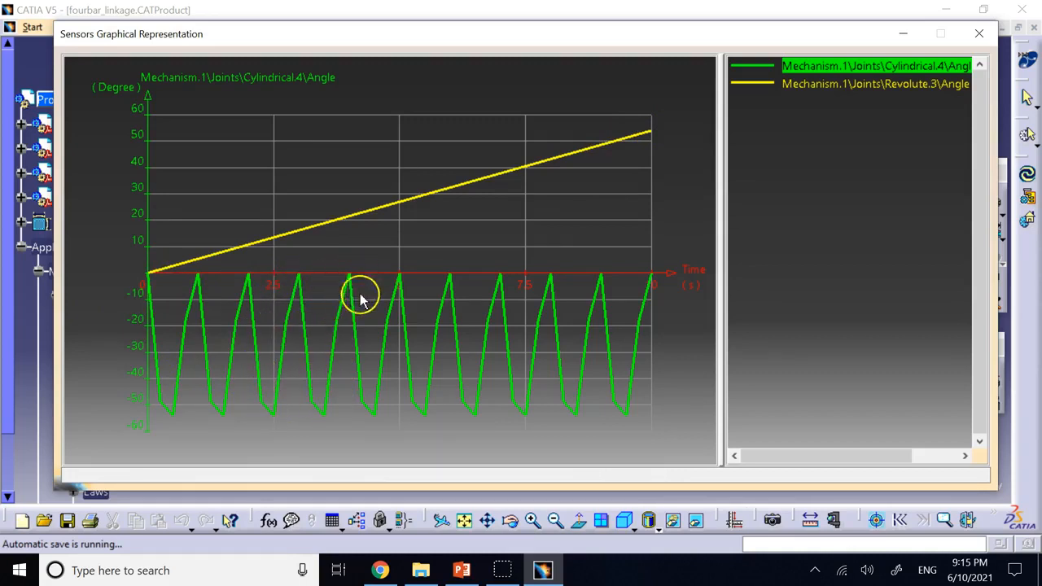
mouse_move(446, 294)
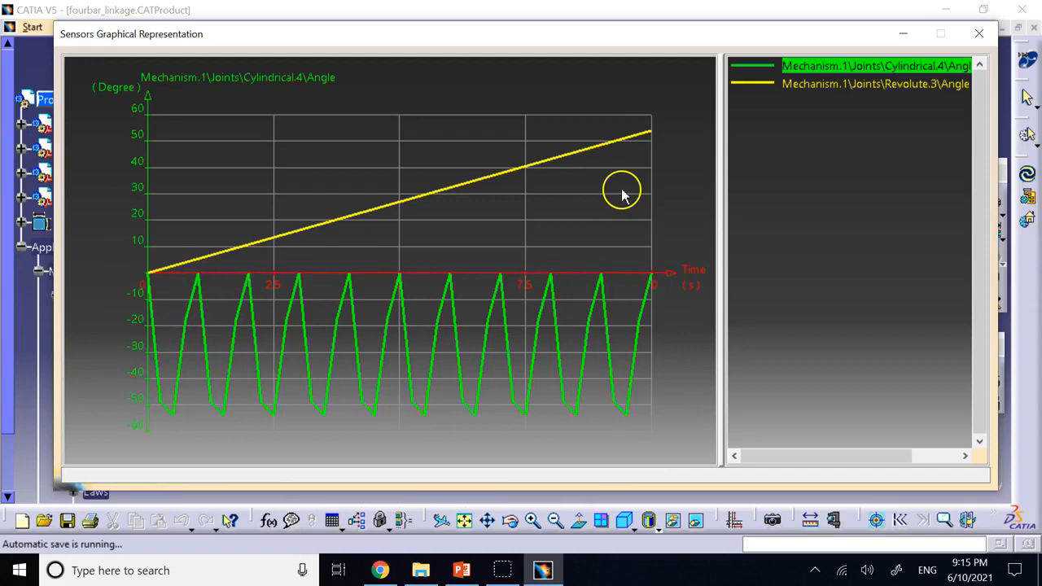
left_click(978, 33)
left_click(834, 189)
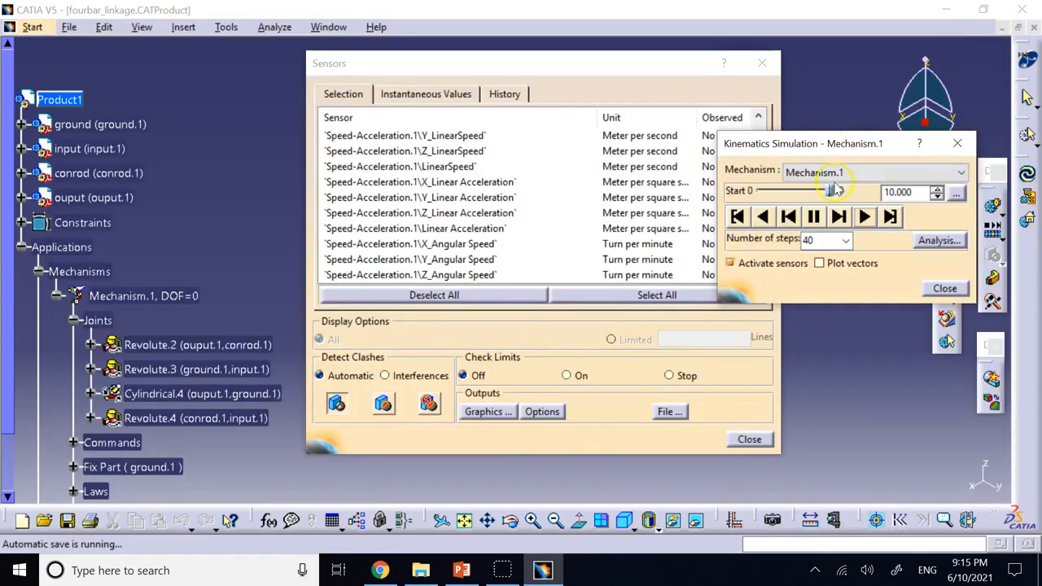
left_click(844, 241)
left_click(804, 301)
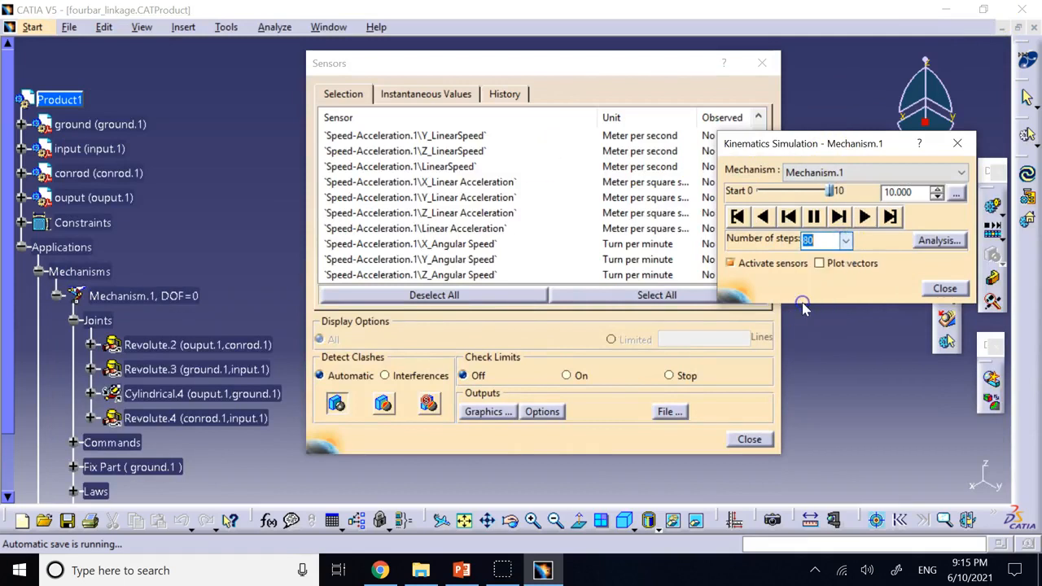
- Return the simulation to its start and clear the sensor history recorded with the coarser steps
left_click(737, 216)
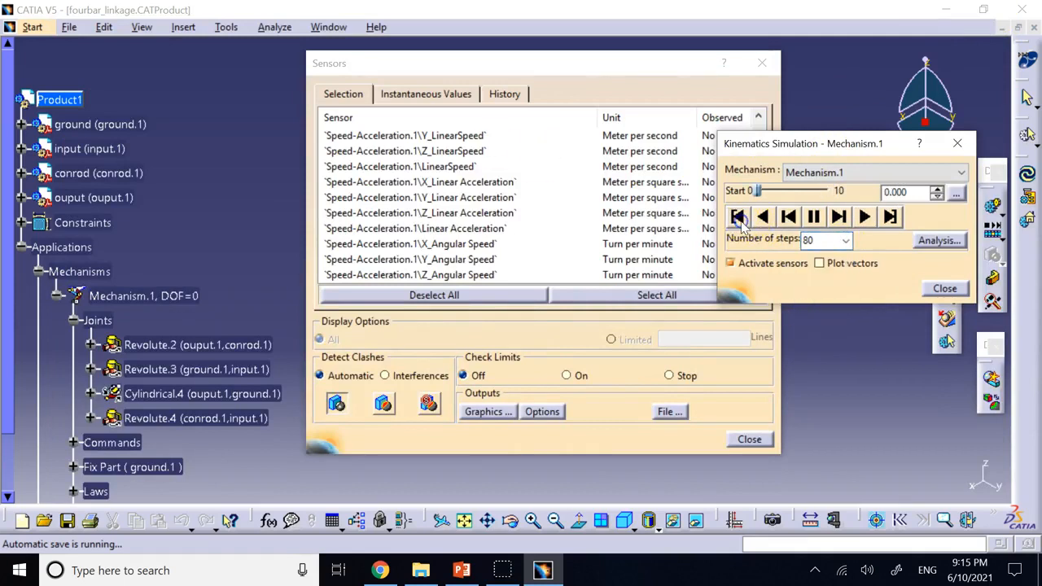
left_click(504, 93)
left_click(544, 296)
left_click(345, 95)
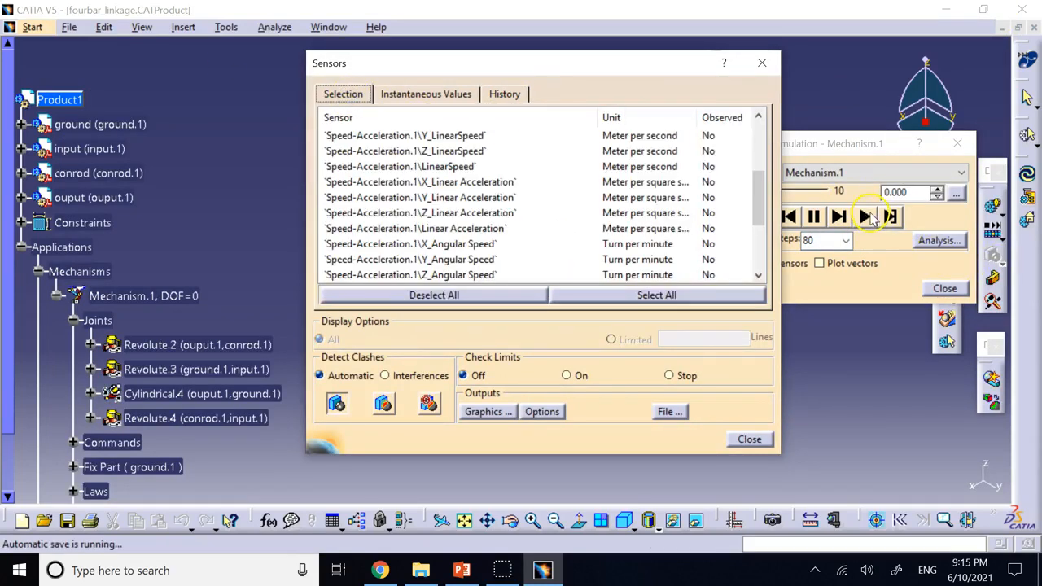
- Play the 80-step simulation to its end, examine the graph of the Cylindrical.4 and Revolute.3 angles, and close it
left_click(838, 143)
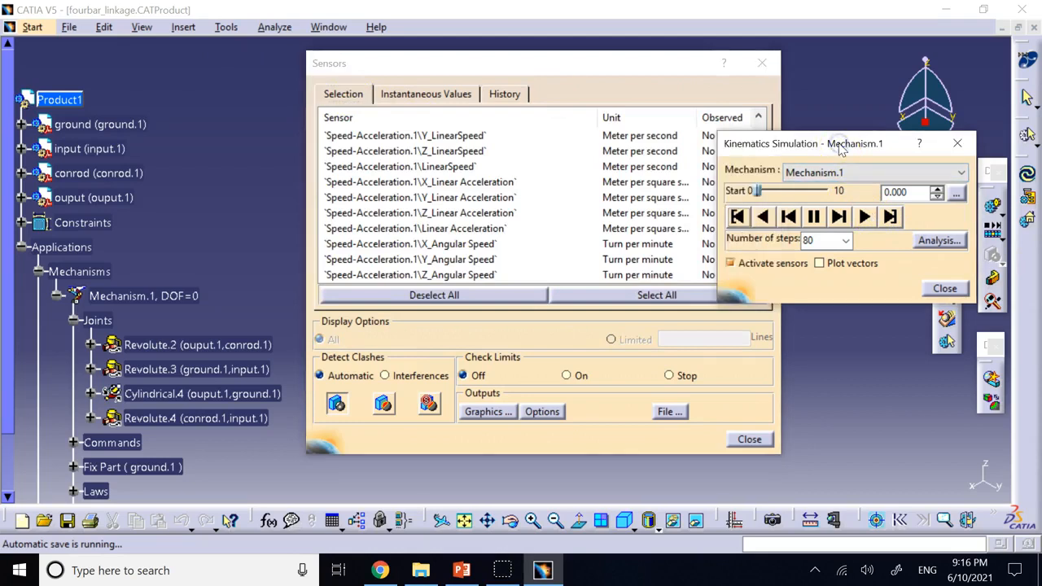
left_click(924, 246)
left_click(864, 217)
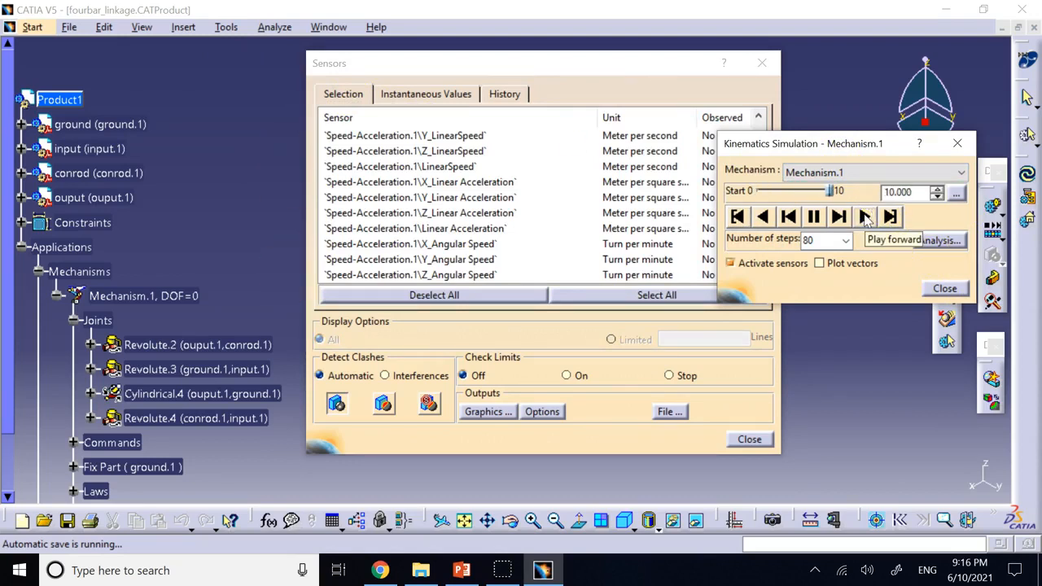
left_click(572, 341)
left_click(488, 412)
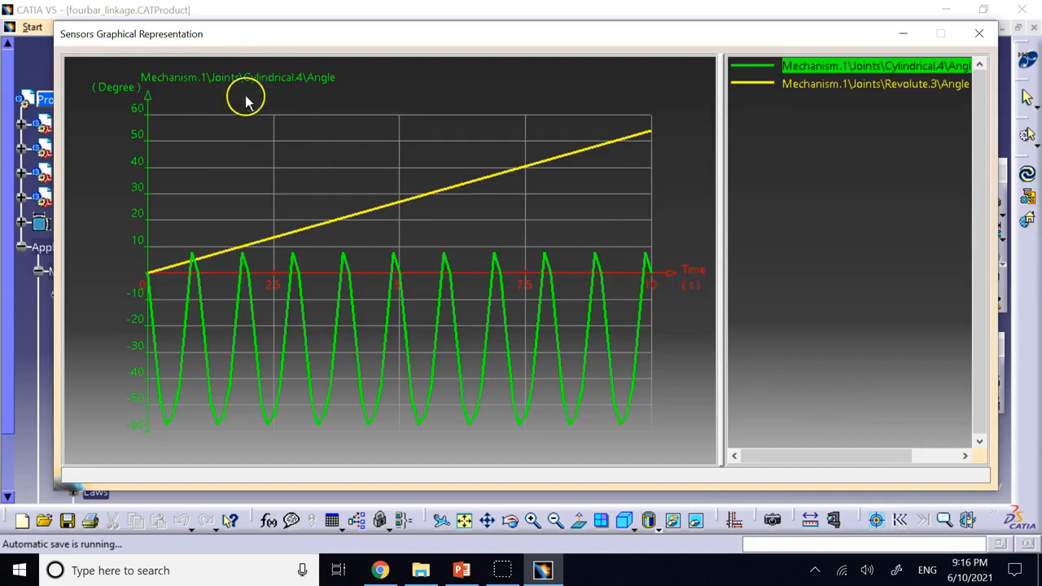
mouse_move(338, 204)
key("super+shift+q")
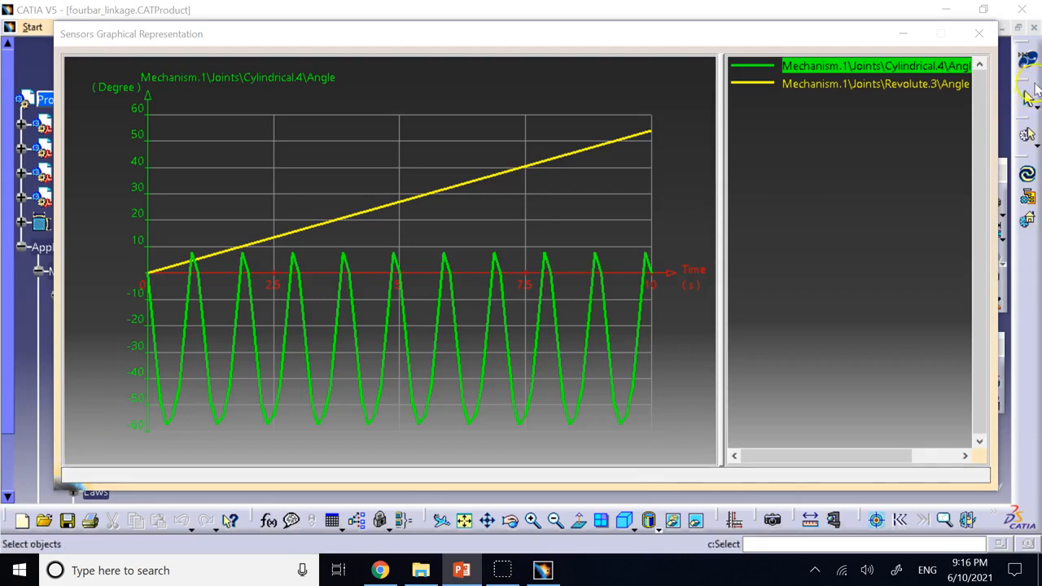
left_click(980, 39)
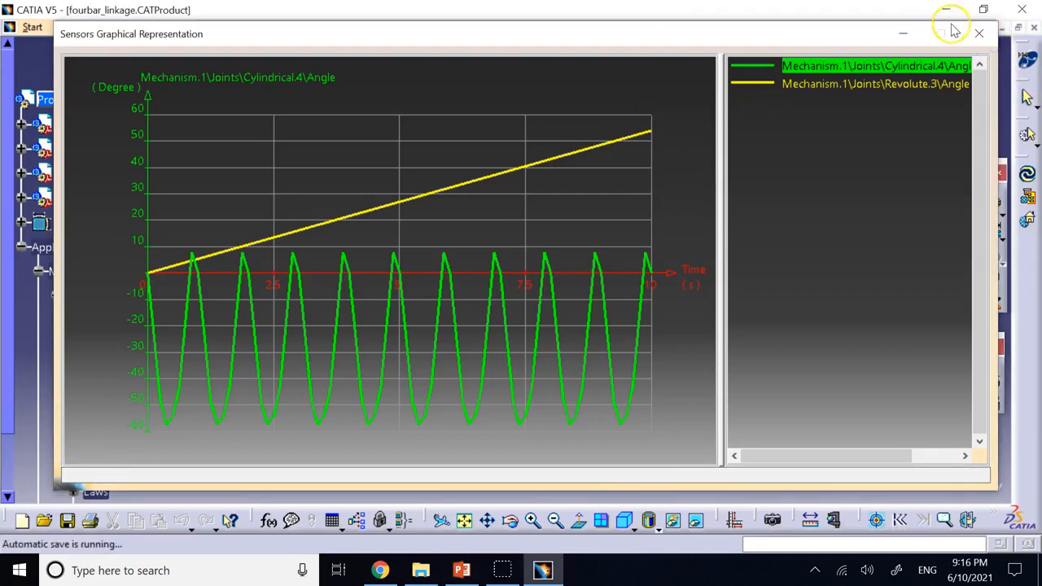
left_click(979, 34)
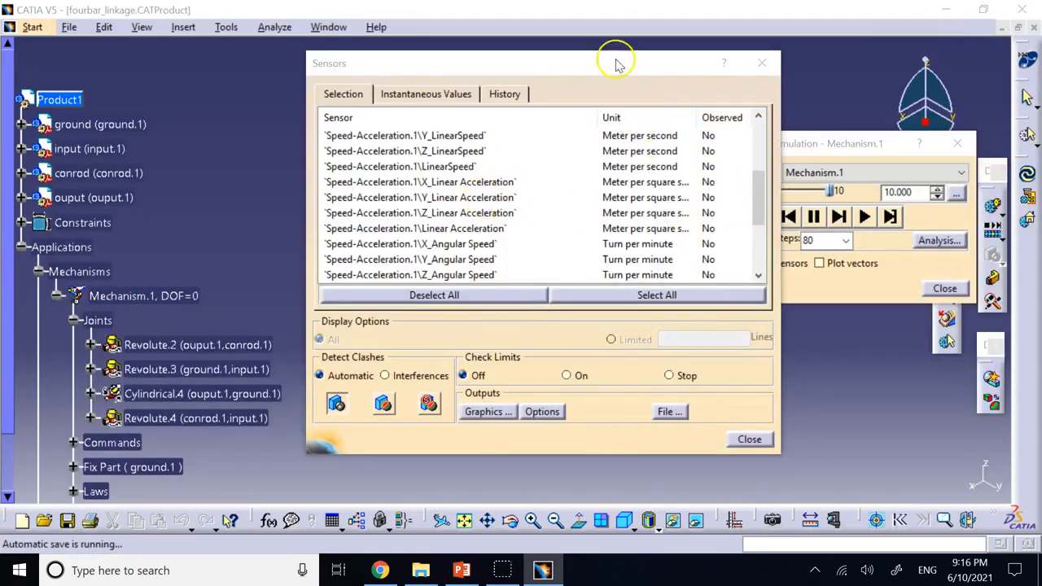
- Stop observing the Cylindrical.4 angle and observe Y_Point.1 and Z_Point.1 of Speed-Acceleration.1 instead
left_click_drag(608, 66, 174, 143)
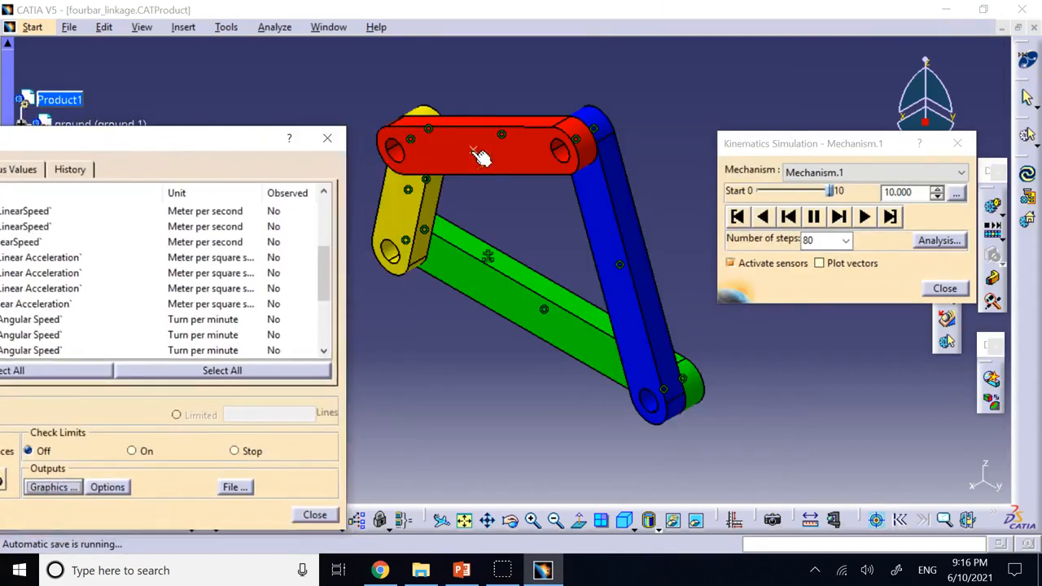
left_click_drag(189, 143, 639, 82)
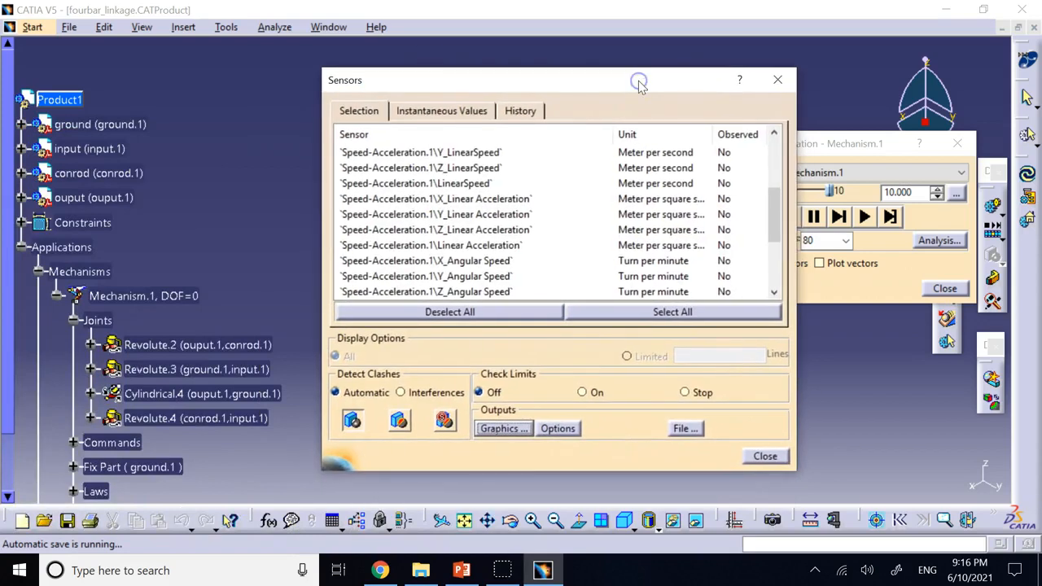
scroll(618, 205, "up", 2)
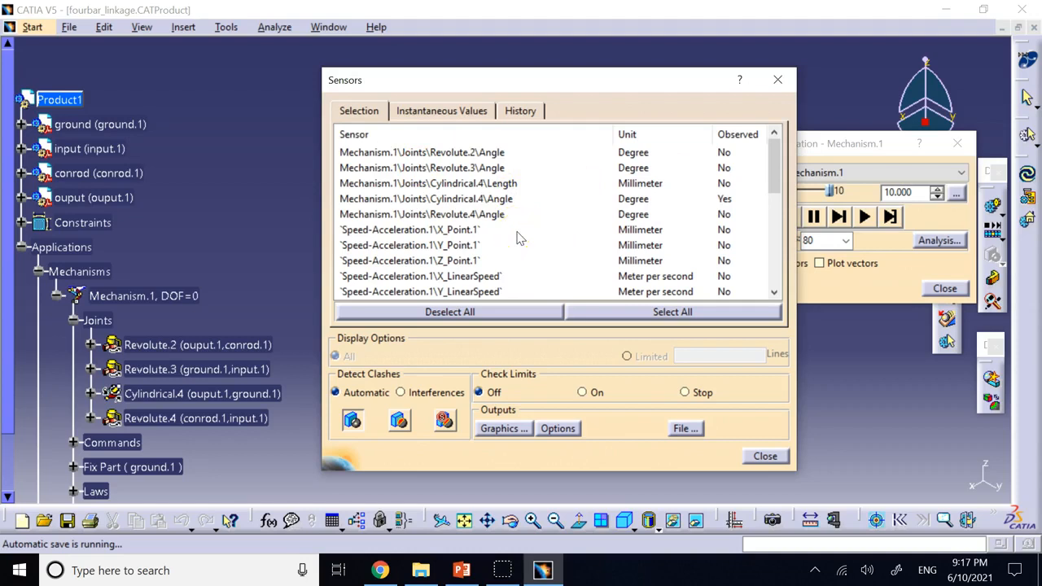
left_click(722, 200)
left_click(459, 262)
left_click(864, 305)
- Reset the simulation to time 0 and clear the sensor history before recording the point coordinates
left_click(737, 217)
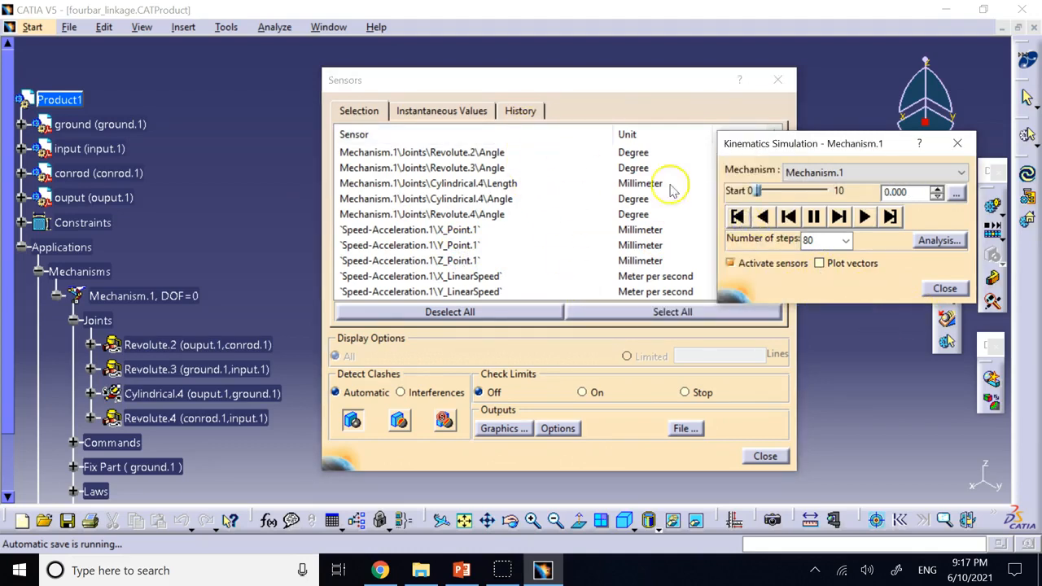
left_click(520, 110)
left_click(558, 313)
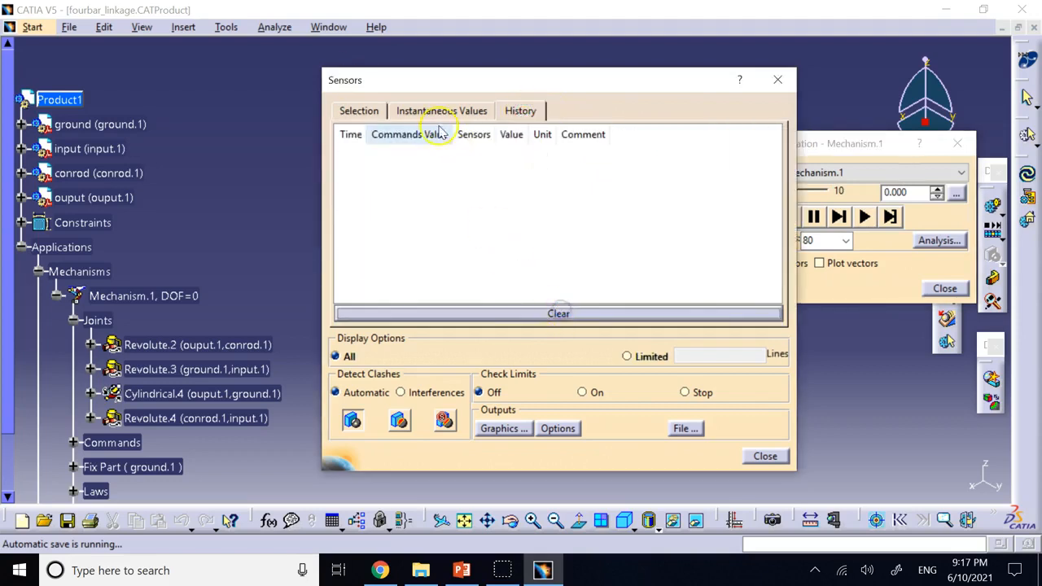
left_click(363, 111)
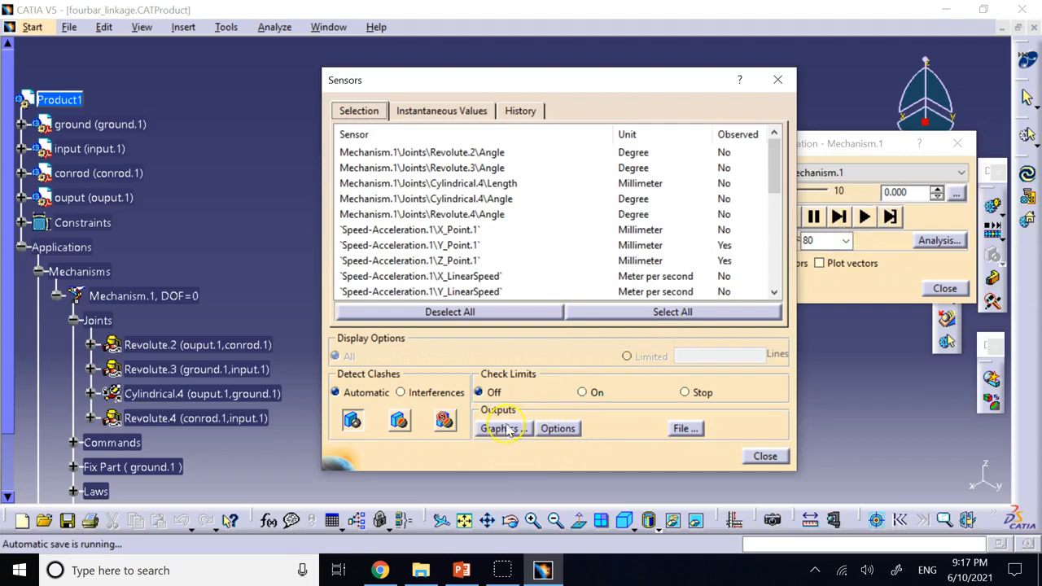
- Switch the graph output to customized and add Curve.1 with Y_Point.1 as abscissa and Z_Point.1 as ordinate
left_click(556, 431)
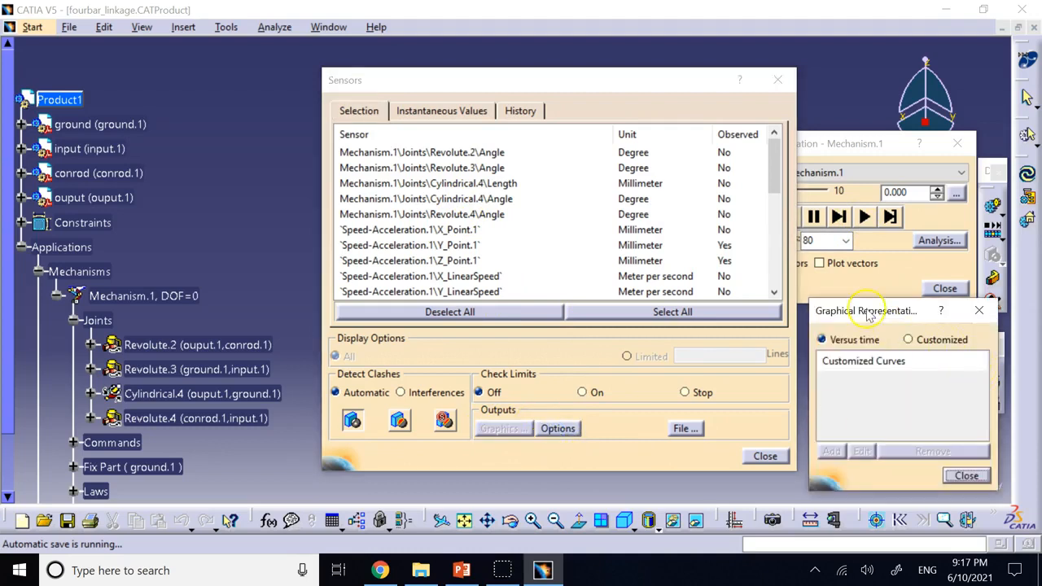
left_click_drag(869, 316, 721, 242)
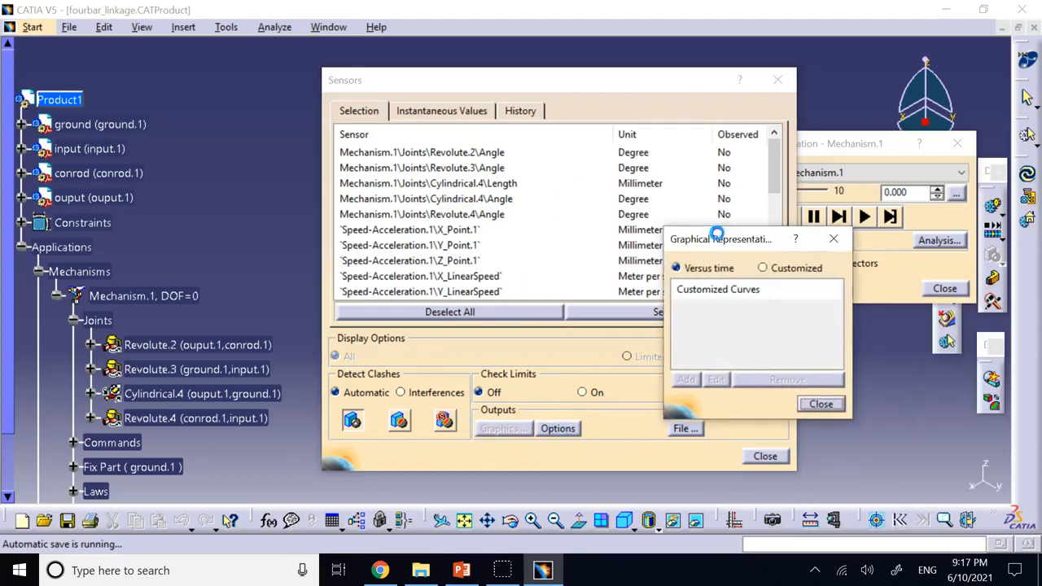
left_click(761, 267)
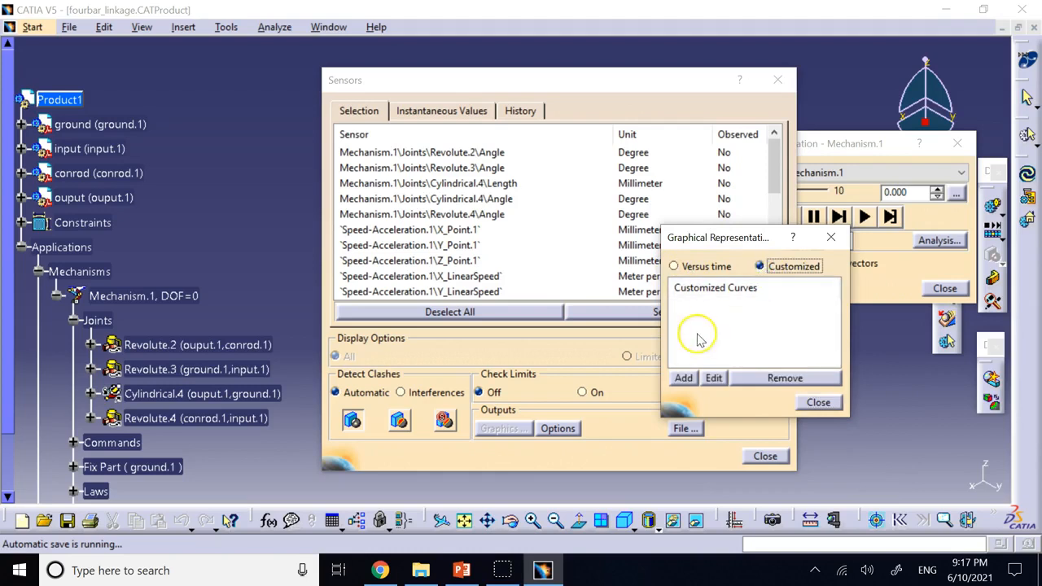
left_click(683, 379)
left_click_drag(804, 389, 421, 193)
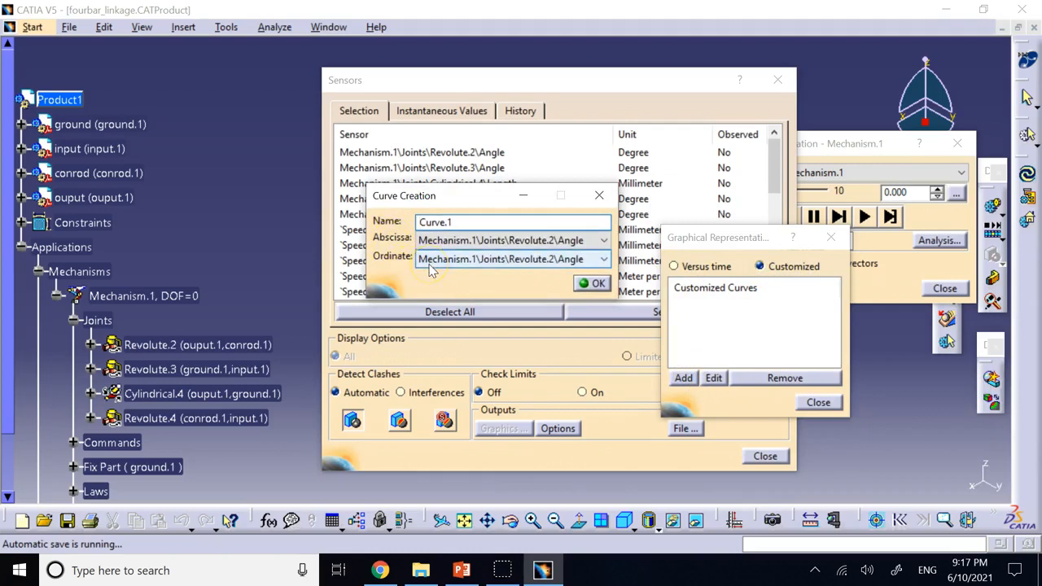
left_click(580, 241)
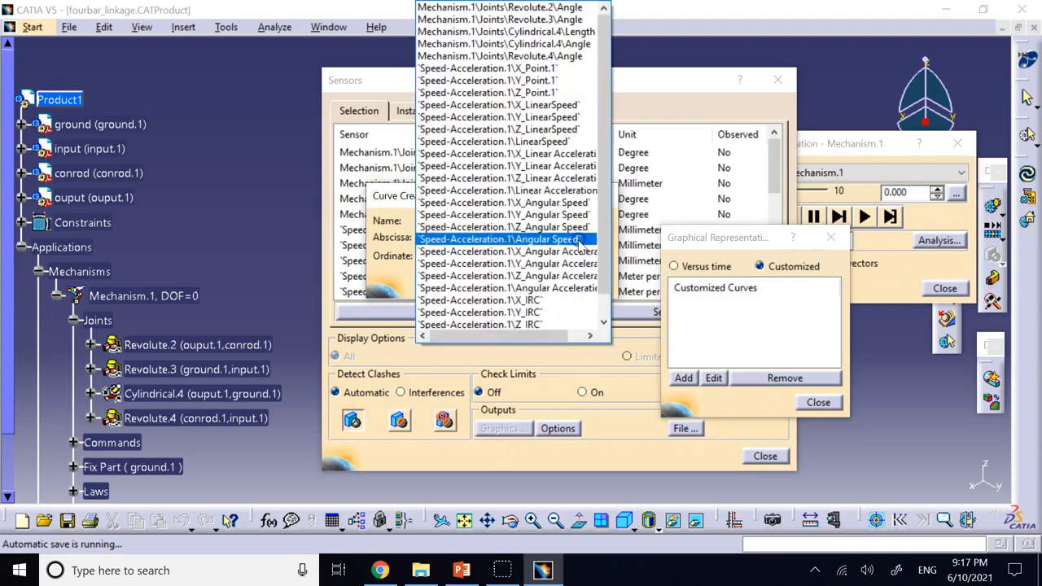
left_click(560, 81)
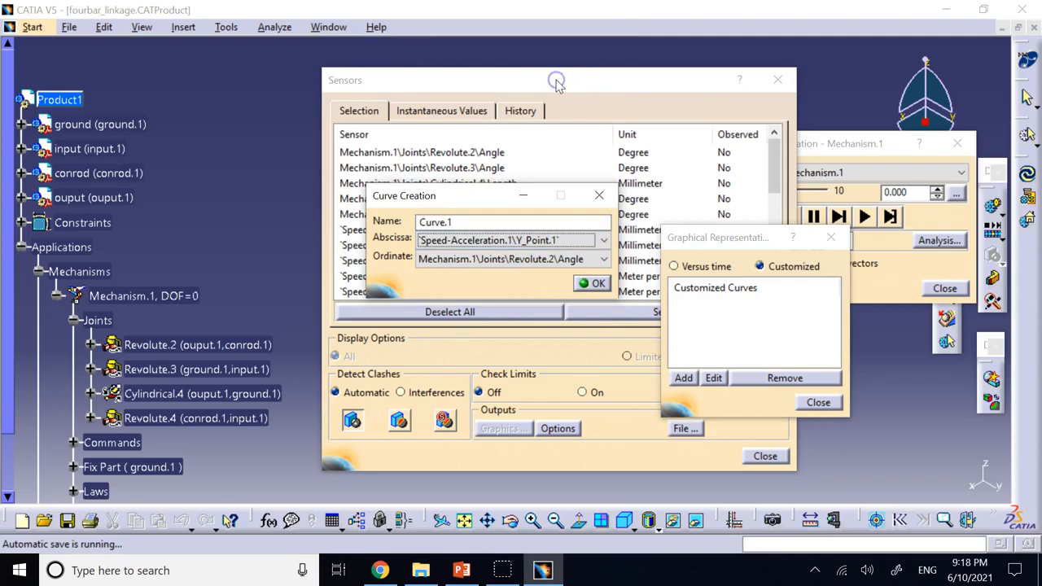
left_click(603, 258)
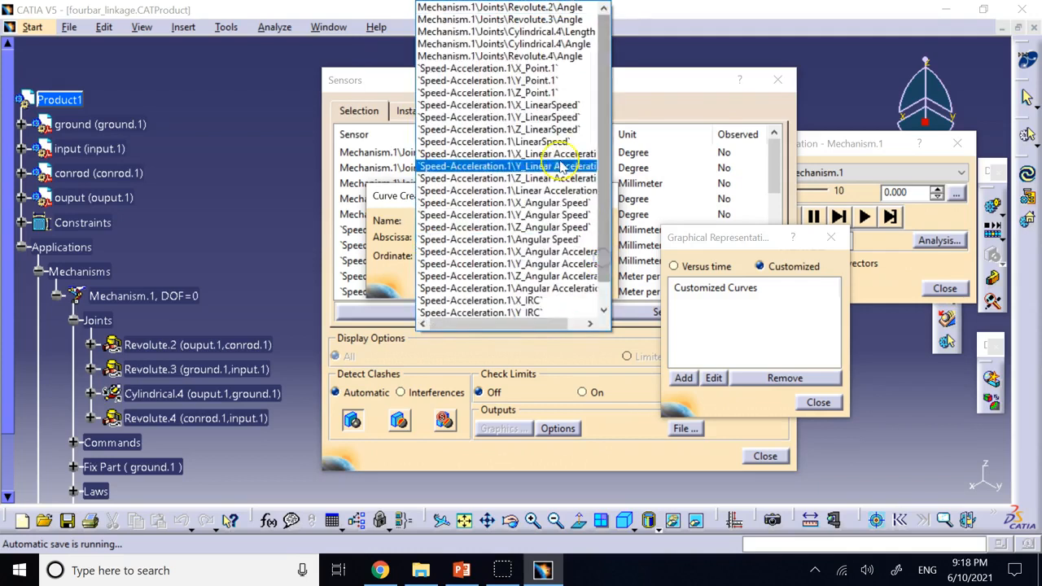
left_click(525, 93)
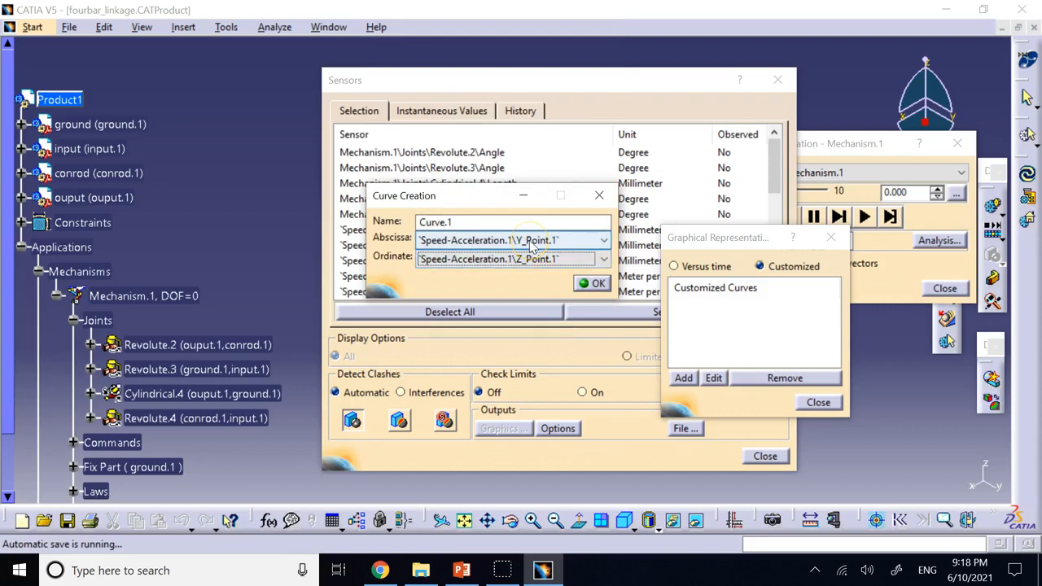
left_click(590, 283)
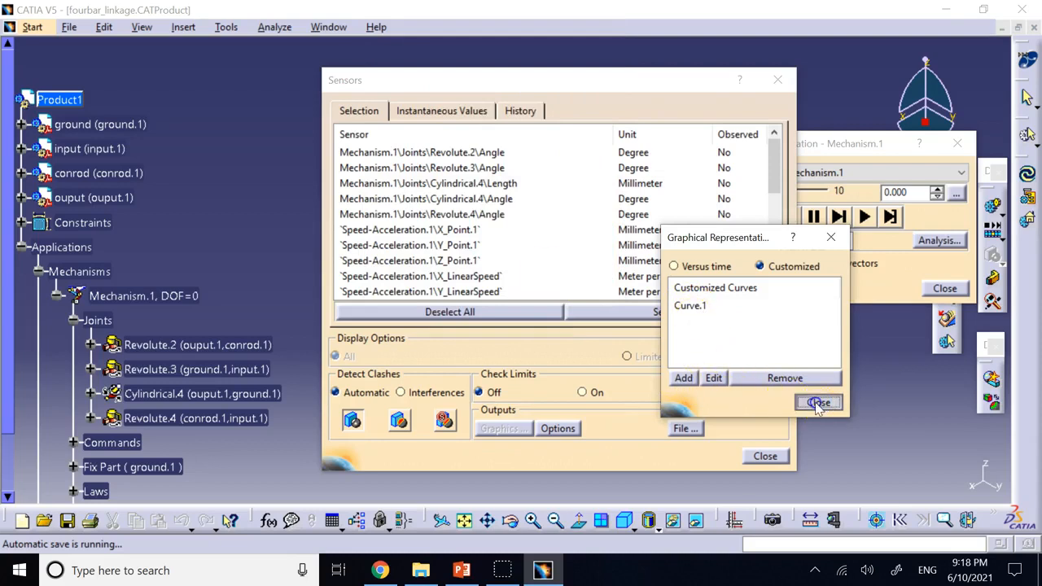
left_click(818, 403)
- Play the simulation to its end and plot Curve.1 to examine the path of the conrod point
left_click(864, 217)
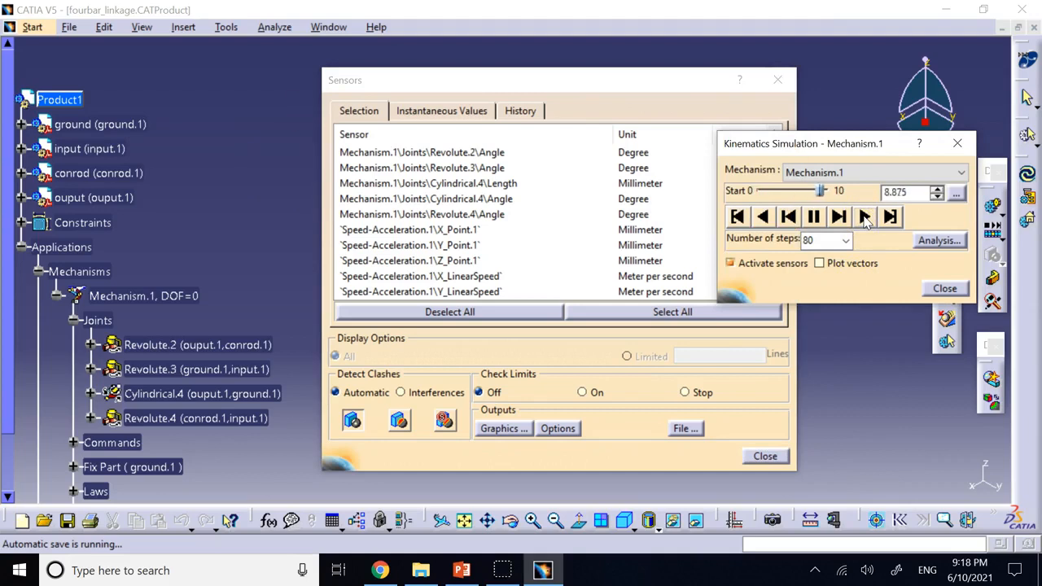
left_click(501, 428)
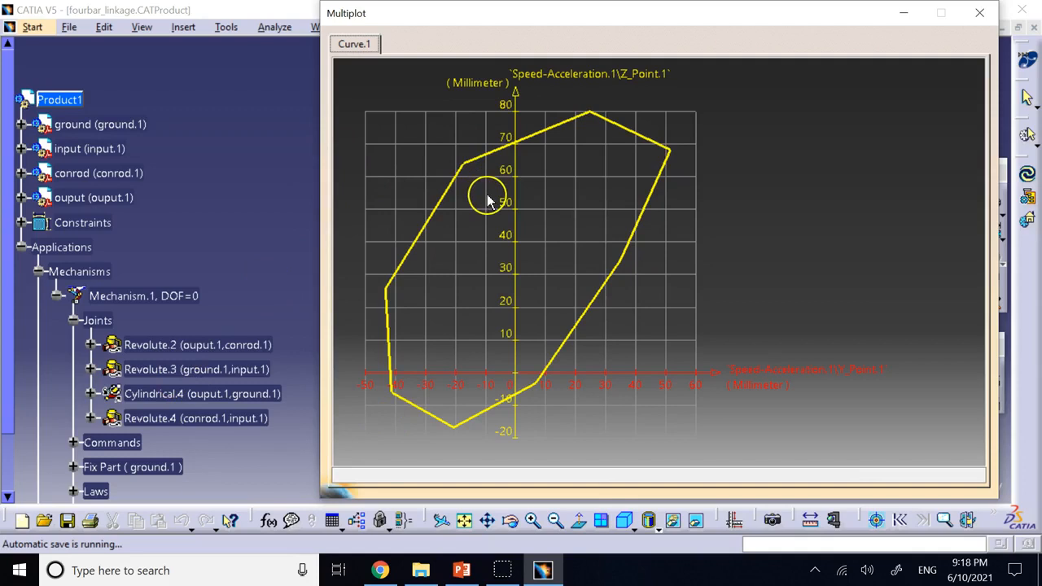
key("super+shift+q")
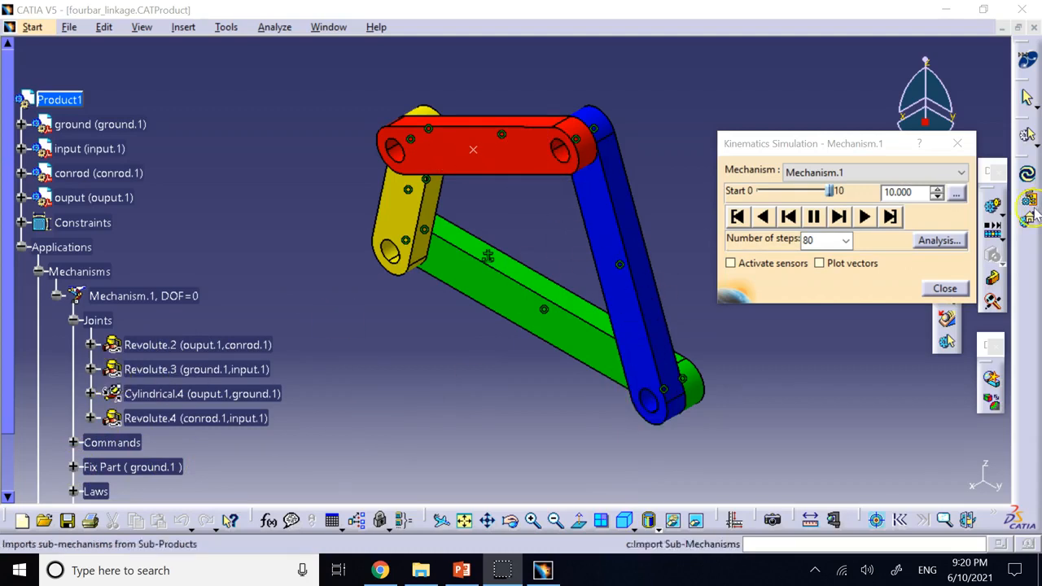
- Close the kinematics simulation of Mechanism.1
left_click(944, 286)
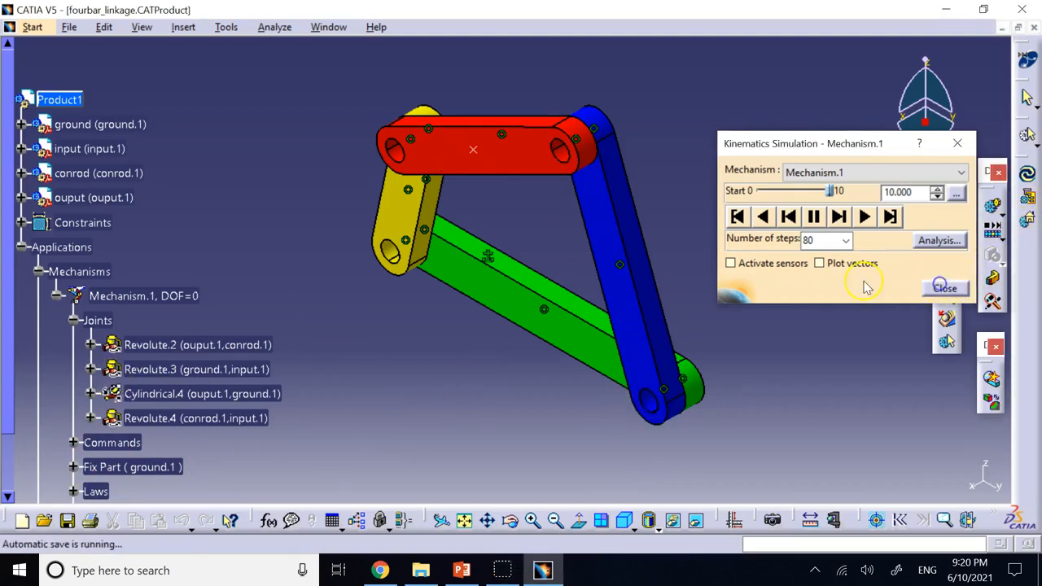
left_click(929, 295)
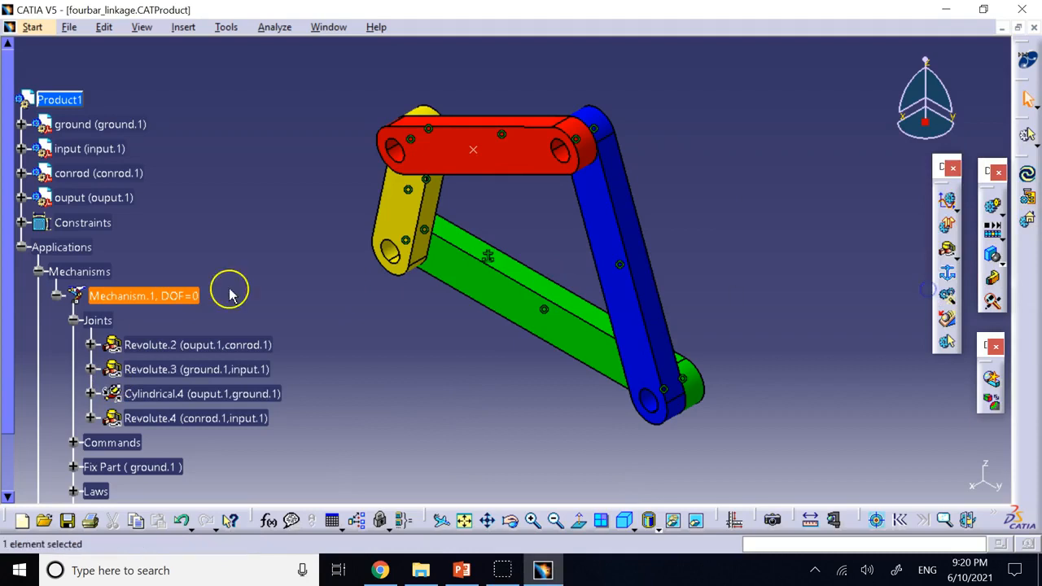
- Try to remove the angle-driven command from the Revolute.3 joint between ground and input, keeping the -360deg and 360deg limits
double_click(185, 369)
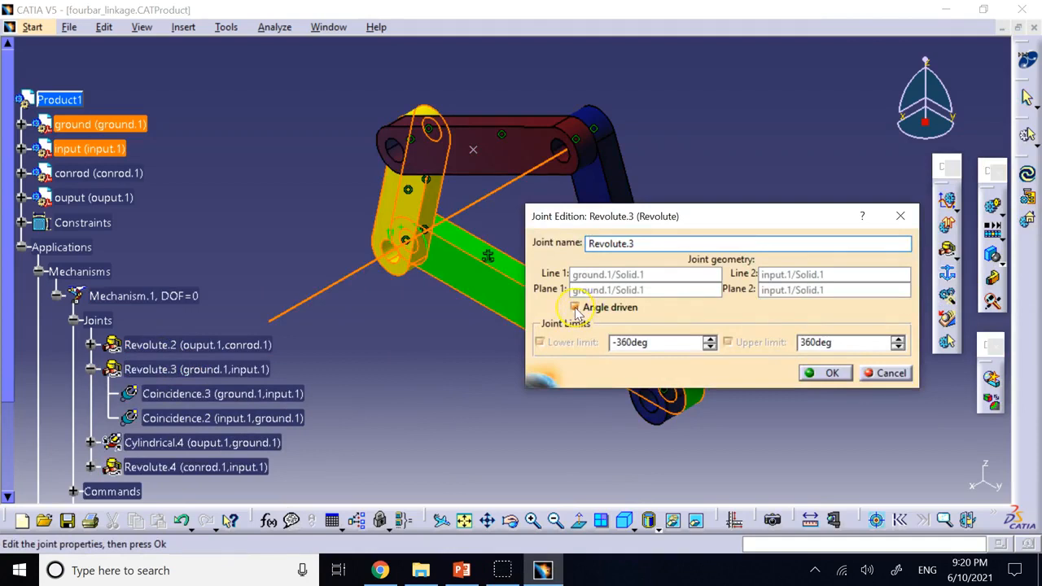
left_click(575, 308)
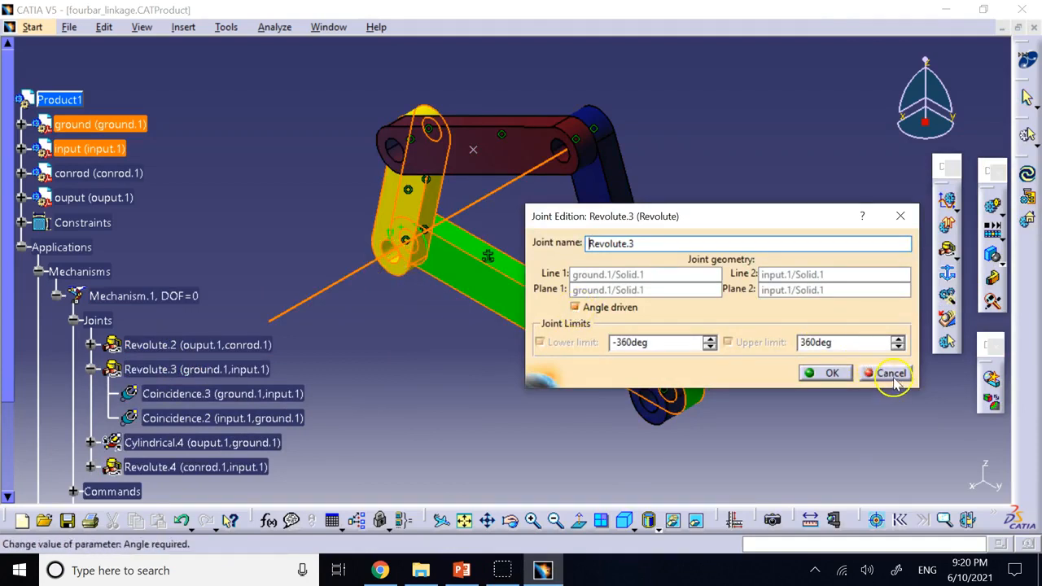
left_click(575, 308)
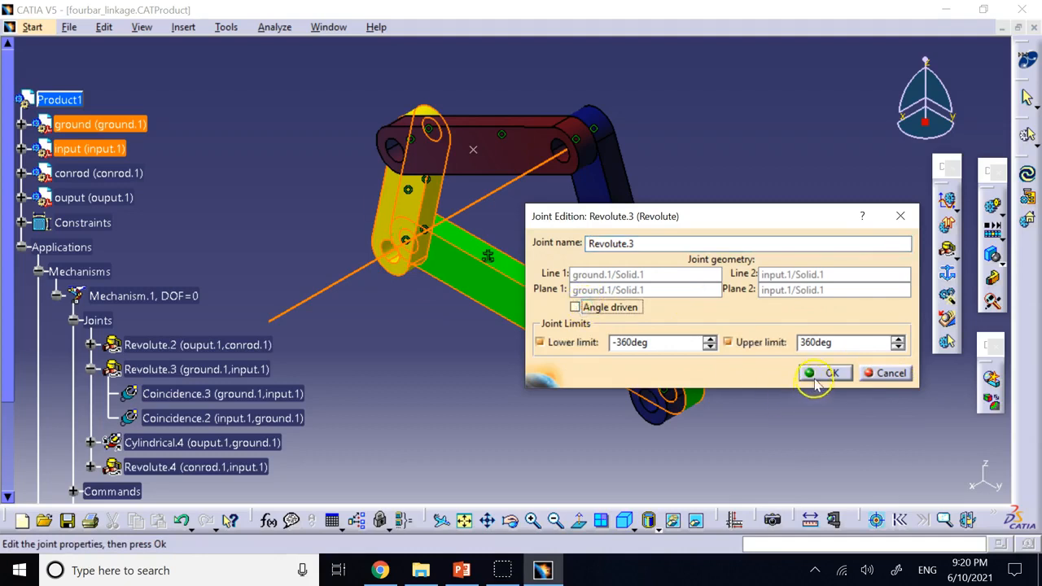
left_click(820, 374)
left_click(633, 321)
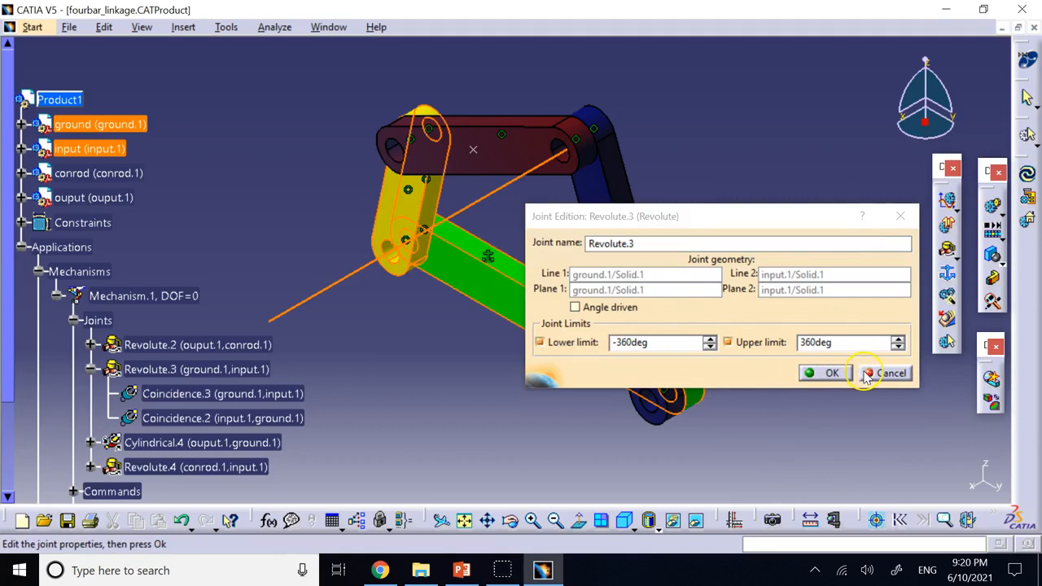
left_click(820, 374)
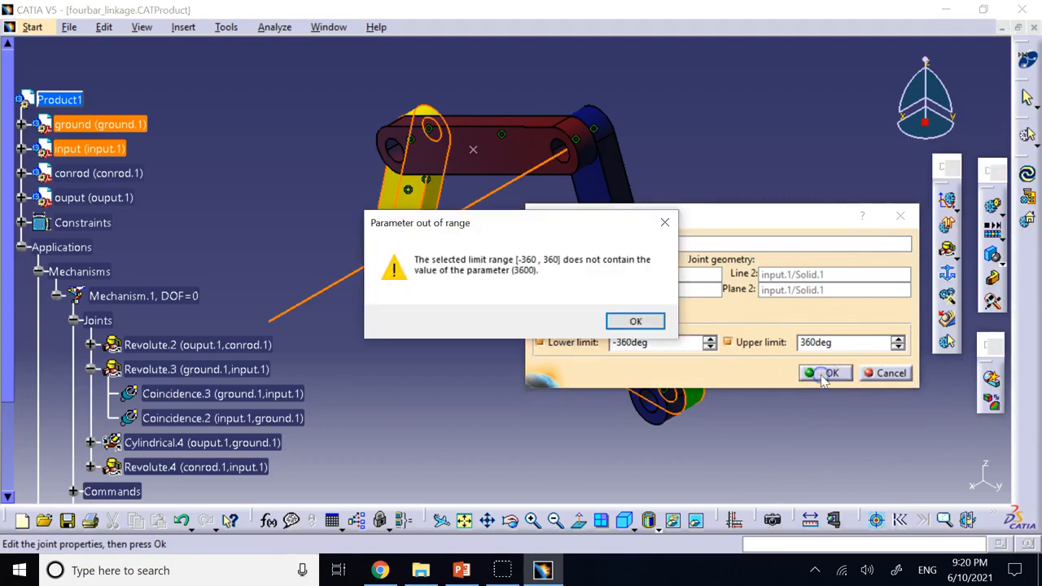
left_click(659, 319)
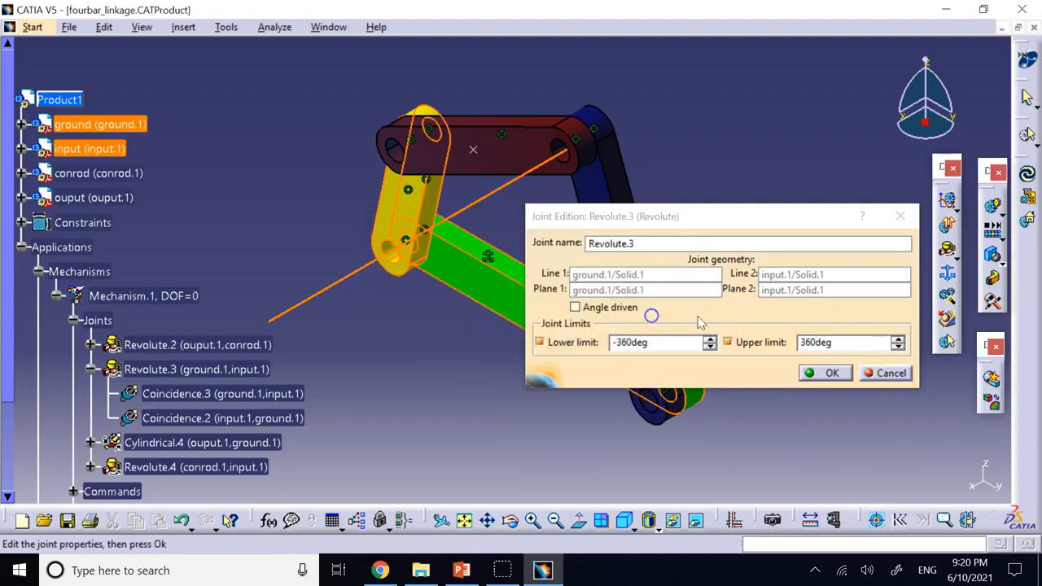
left_click(886, 372)
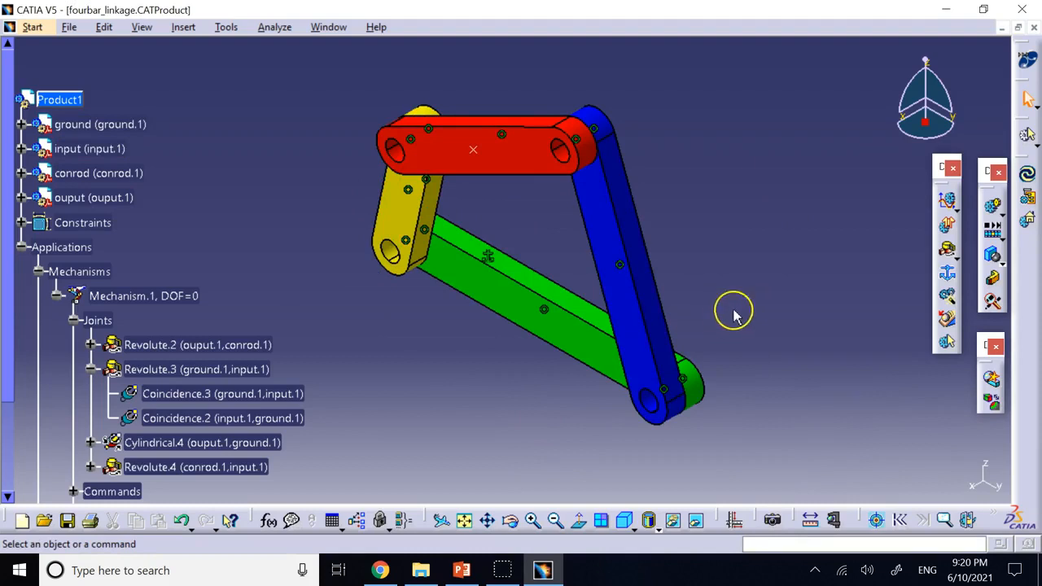
- Try to make the Cylindrical.4 joint between output link and ground angle driven, with limits of -360deg and 360deg
left_click(7, 420)
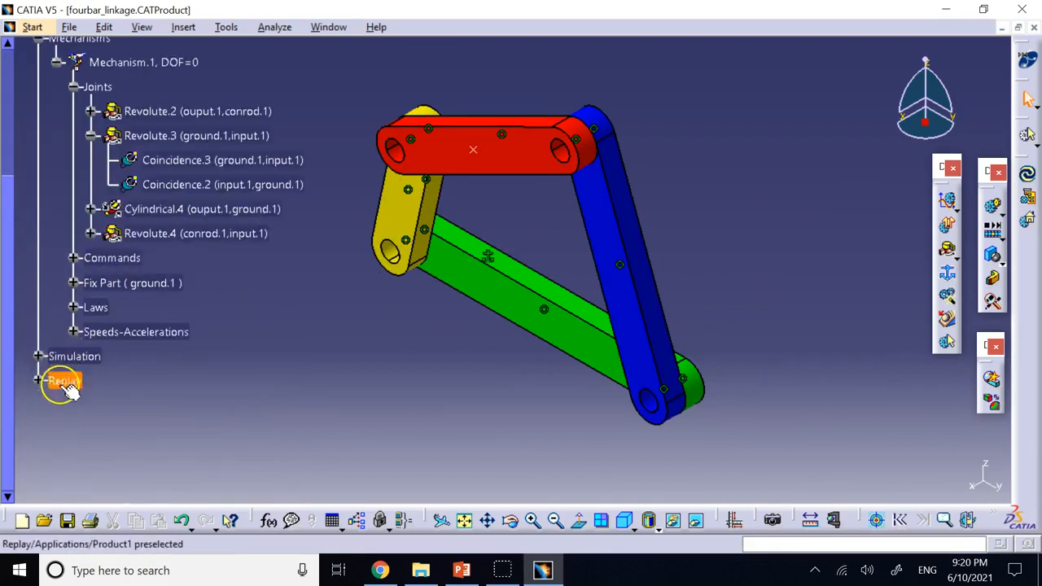
scroll(195, 395, "up", 3)
scroll(395, 326, "down", 2)
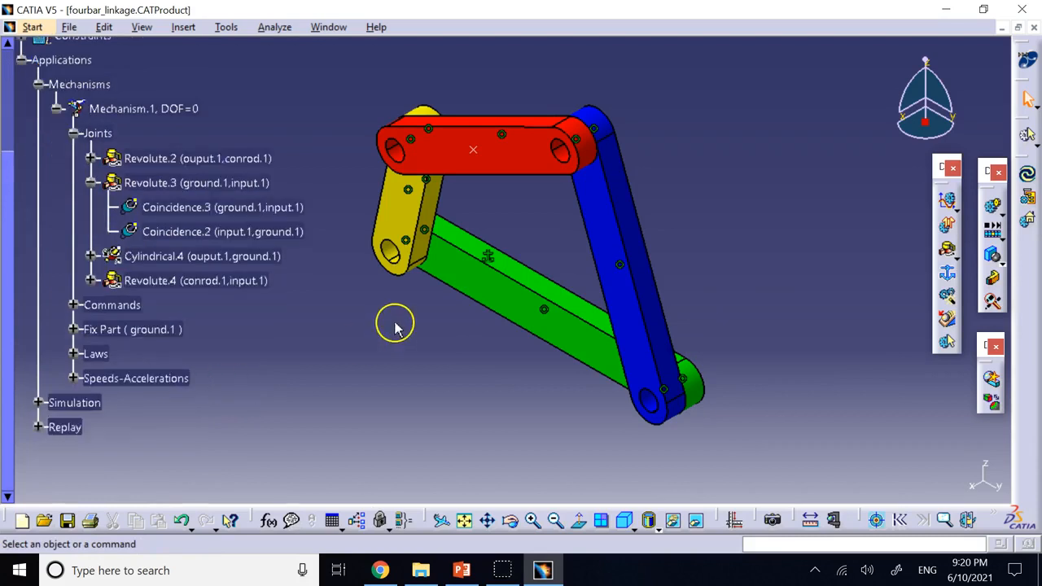
left_click(91, 183)
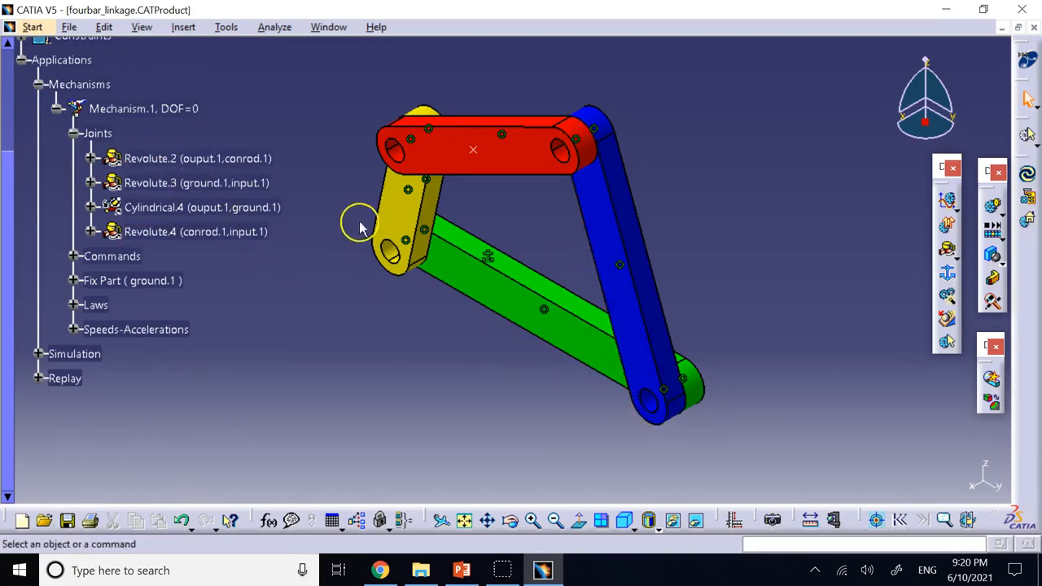
double_click(264, 210)
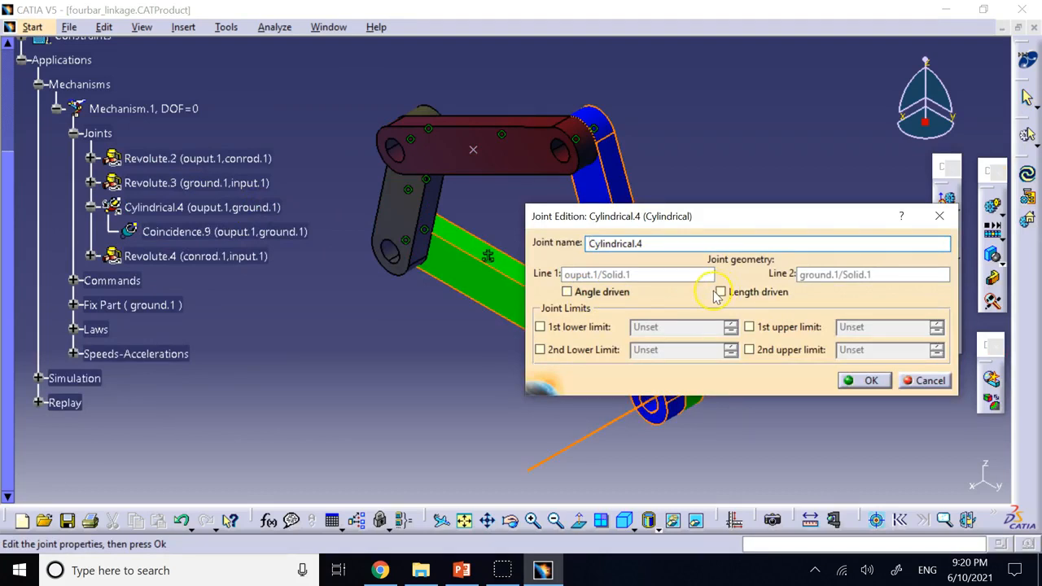
left_click_drag(730, 211, 773, 55)
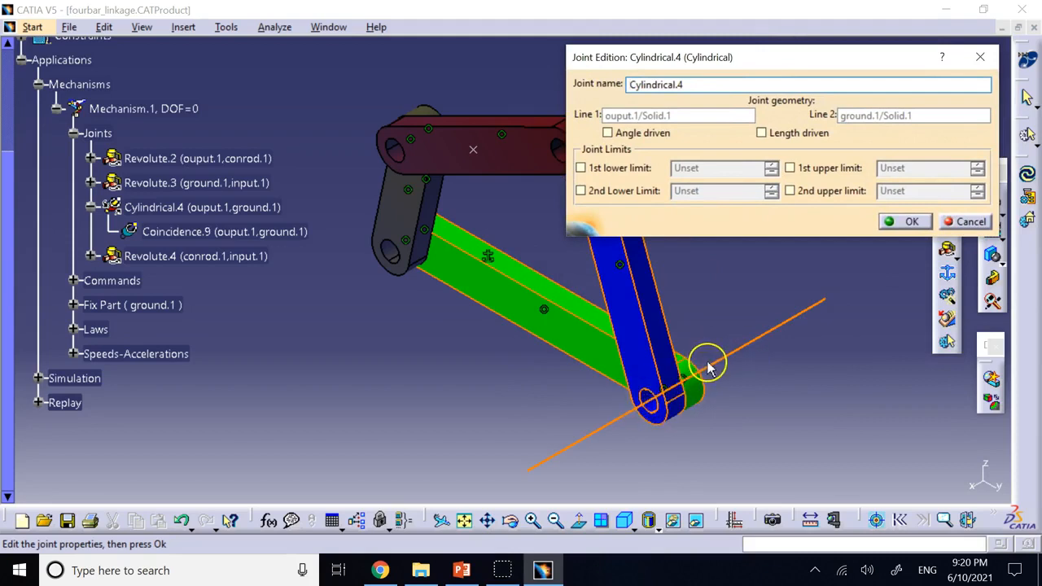
left_click(625, 135)
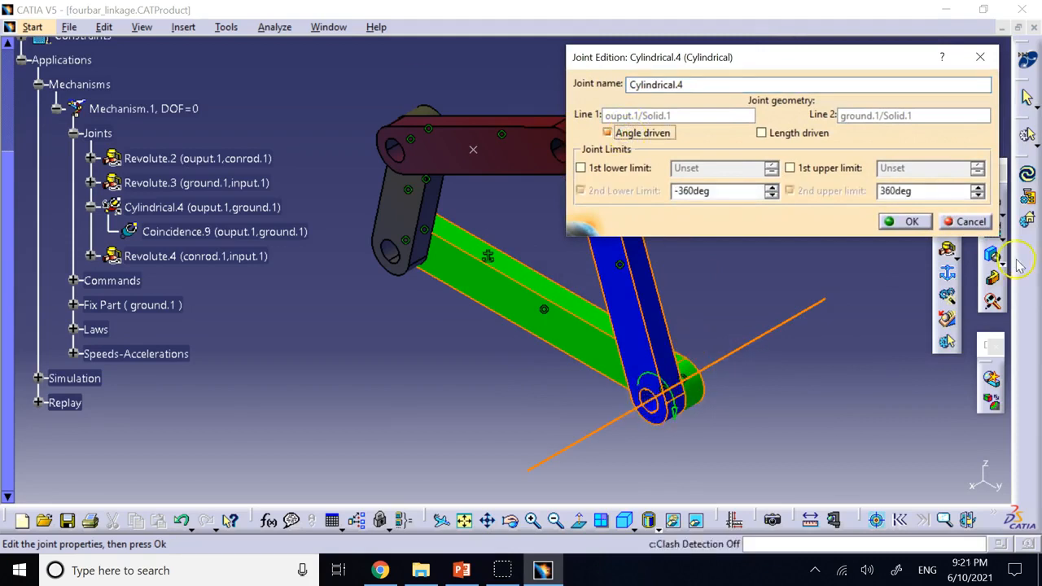
left_click(904, 221)
left_click(810, 211)
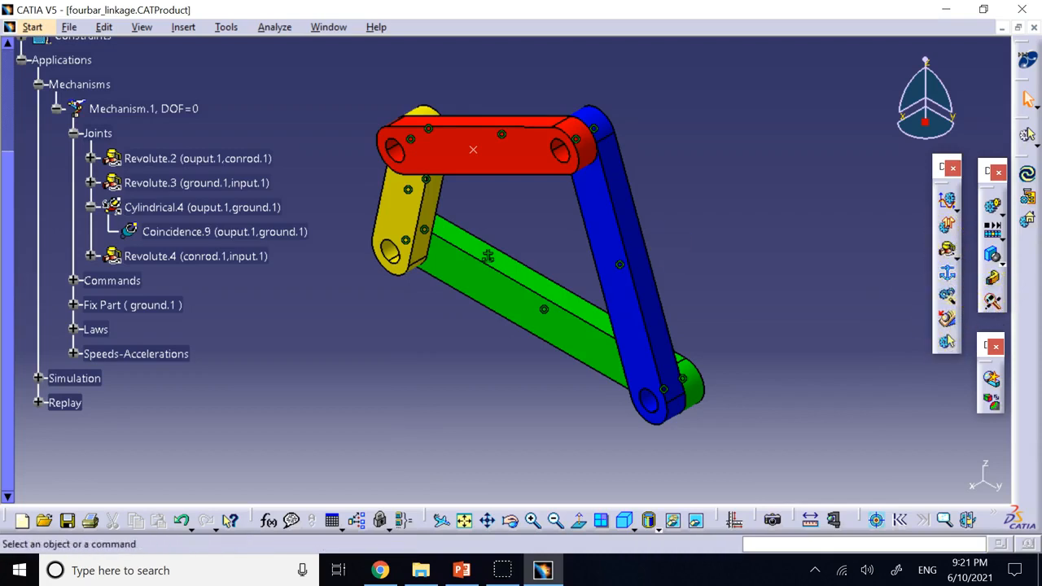
- Activate automatic clash detection for the linkage
key("alt+Tab")
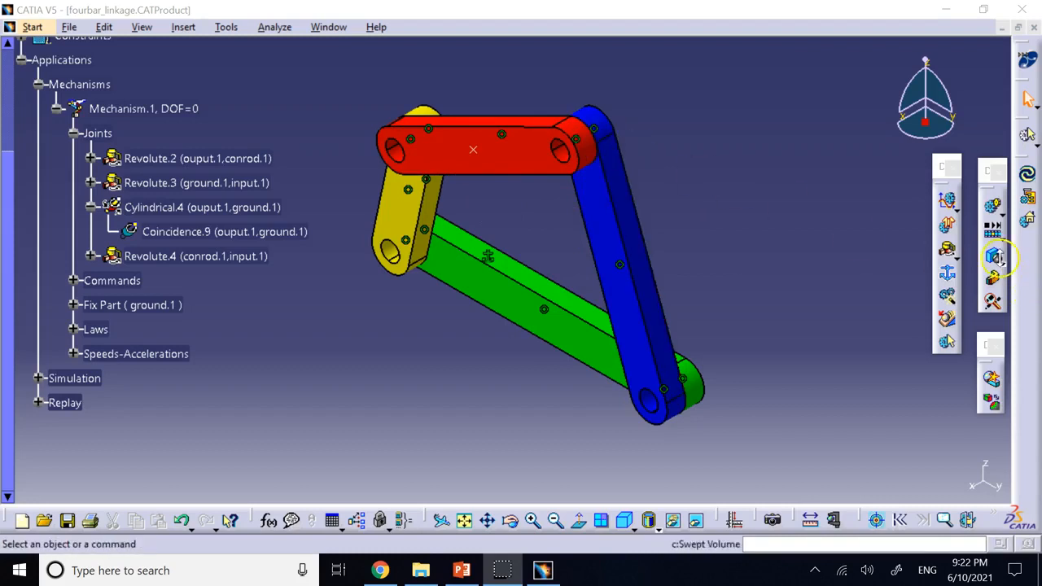
left_click(1002, 262)
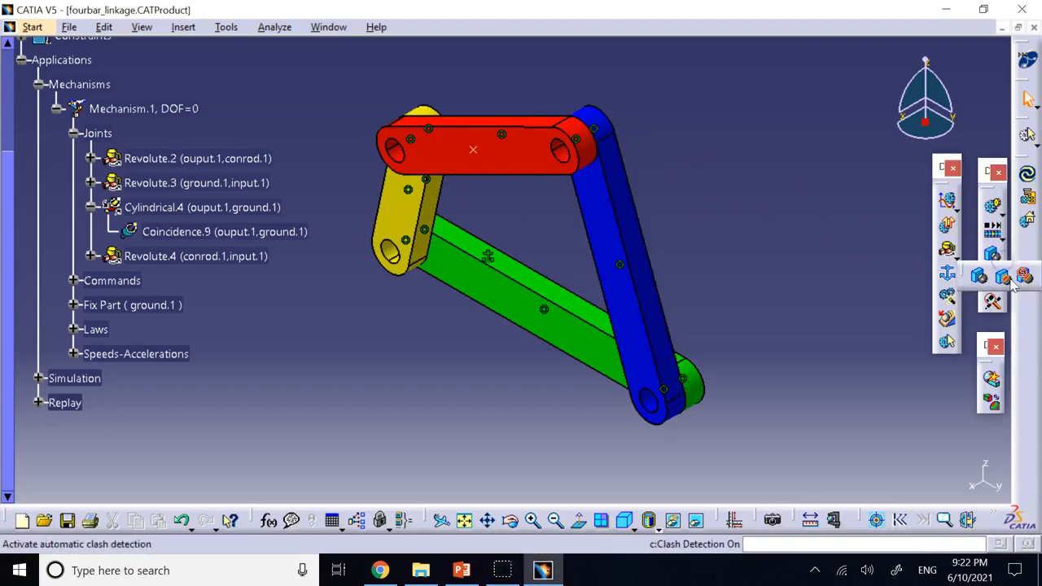
left_click(1000, 275)
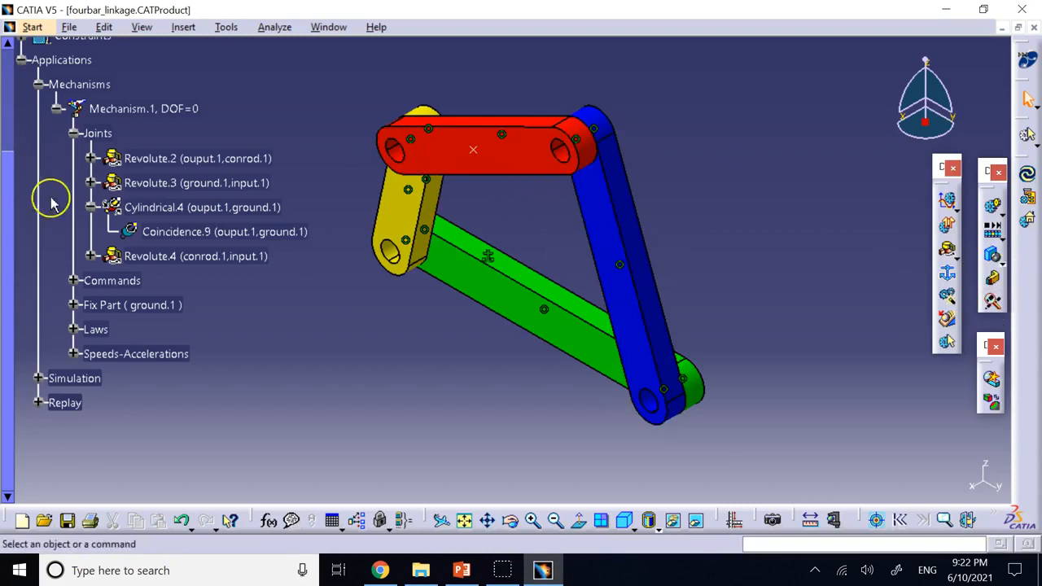
- Collapse the Cylindrical.4, Mechanisms and Applications branches so the specification tree shows only the product's main items
left_click(90, 206)
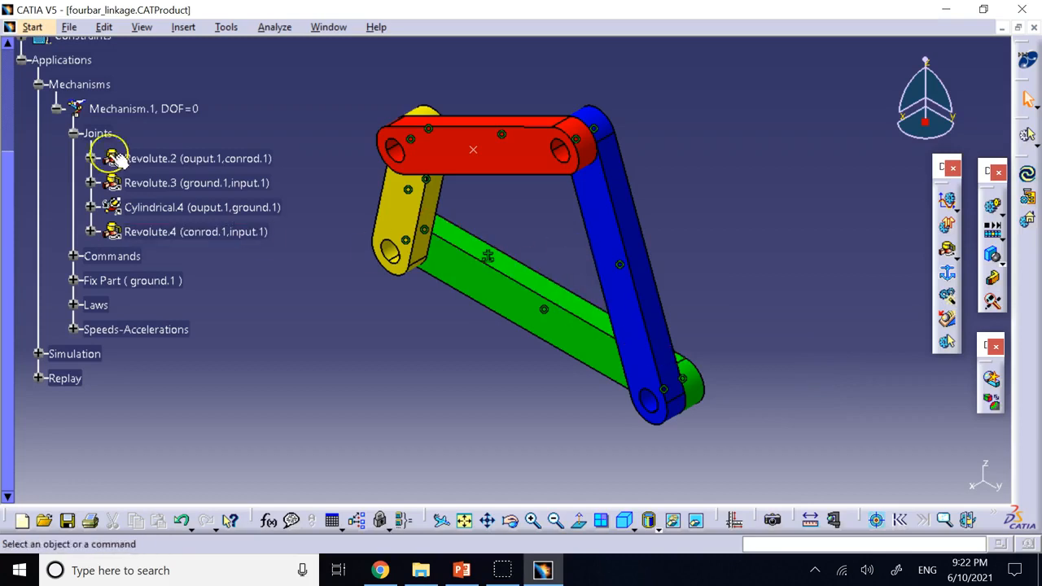
left_click(39, 84)
left_click(22, 60)
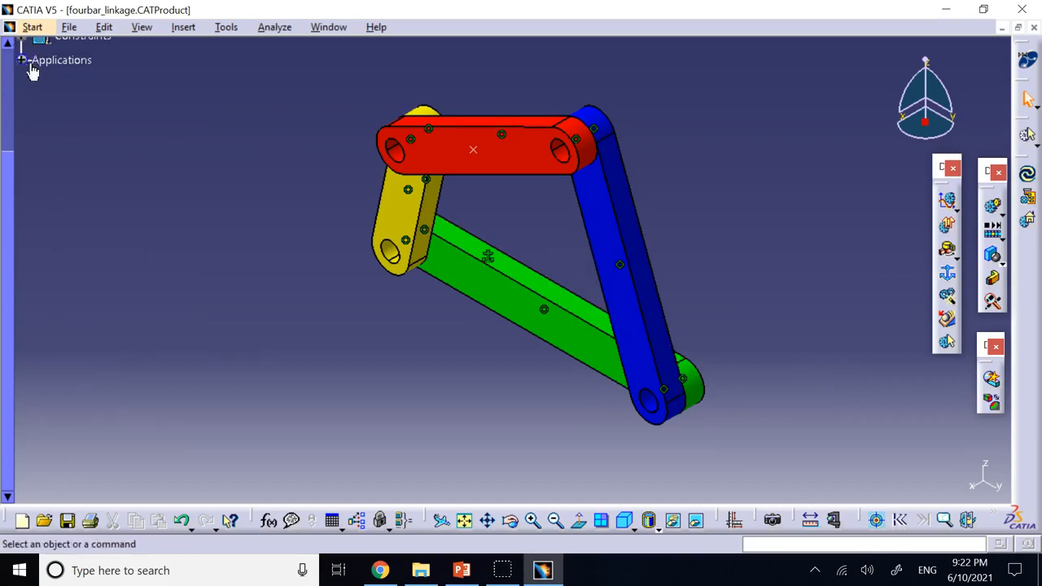
scroll(164, 174, "down", 1)
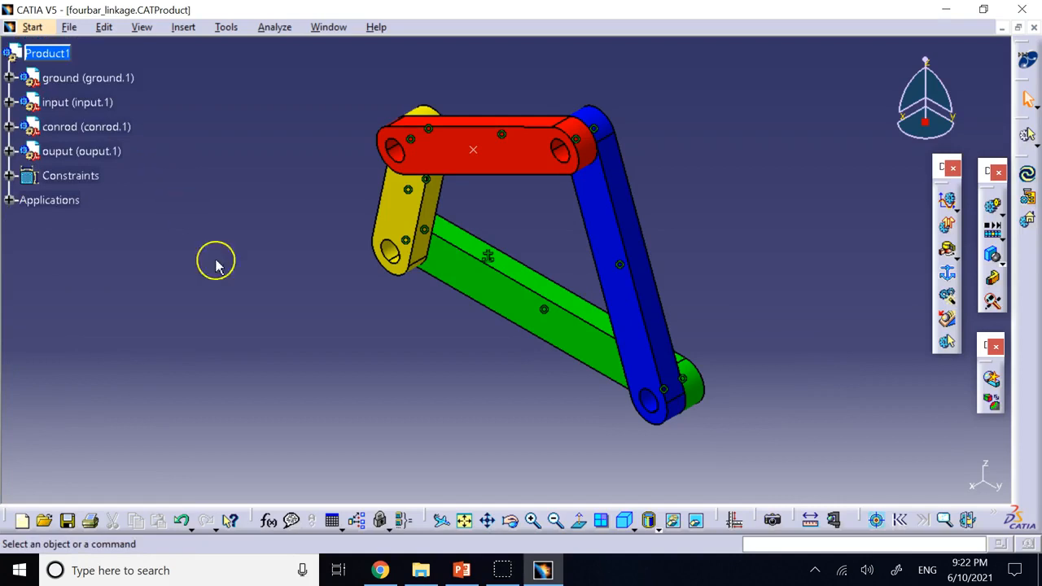